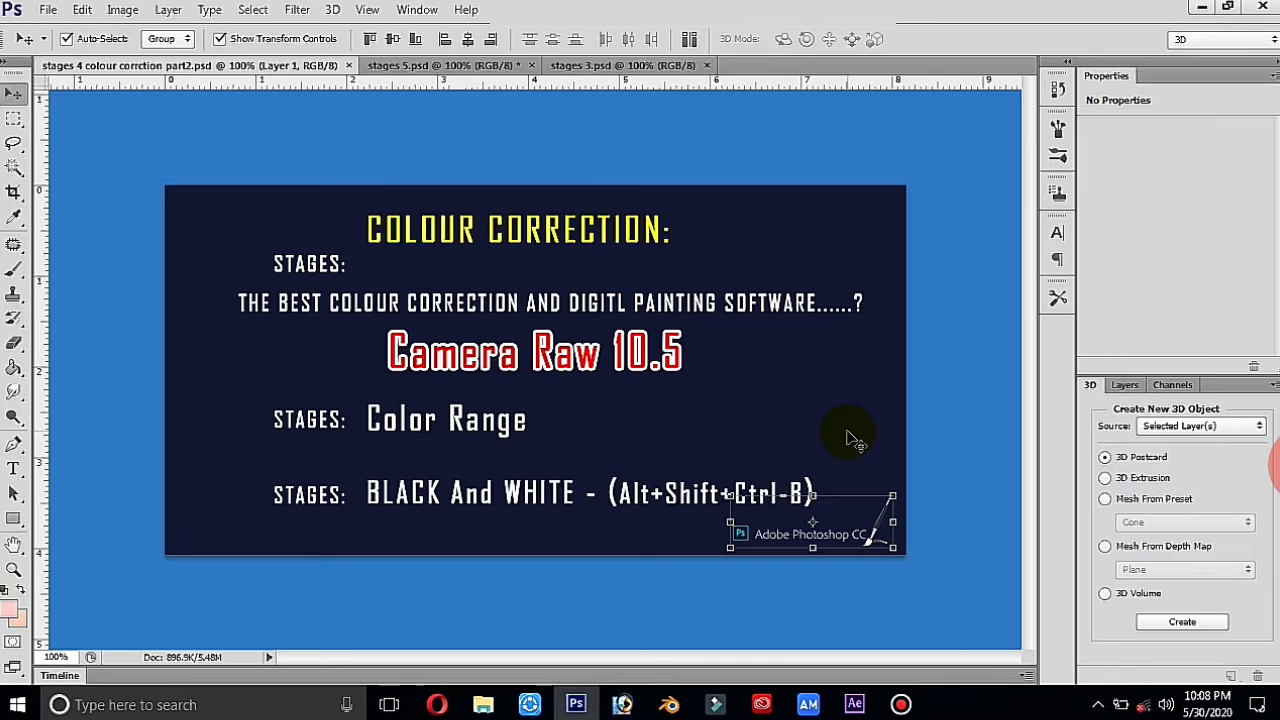
# Step: Dismiss the logo layer's transform box and bring up the stages 5.psd slide
pyautogui.click(855, 440)
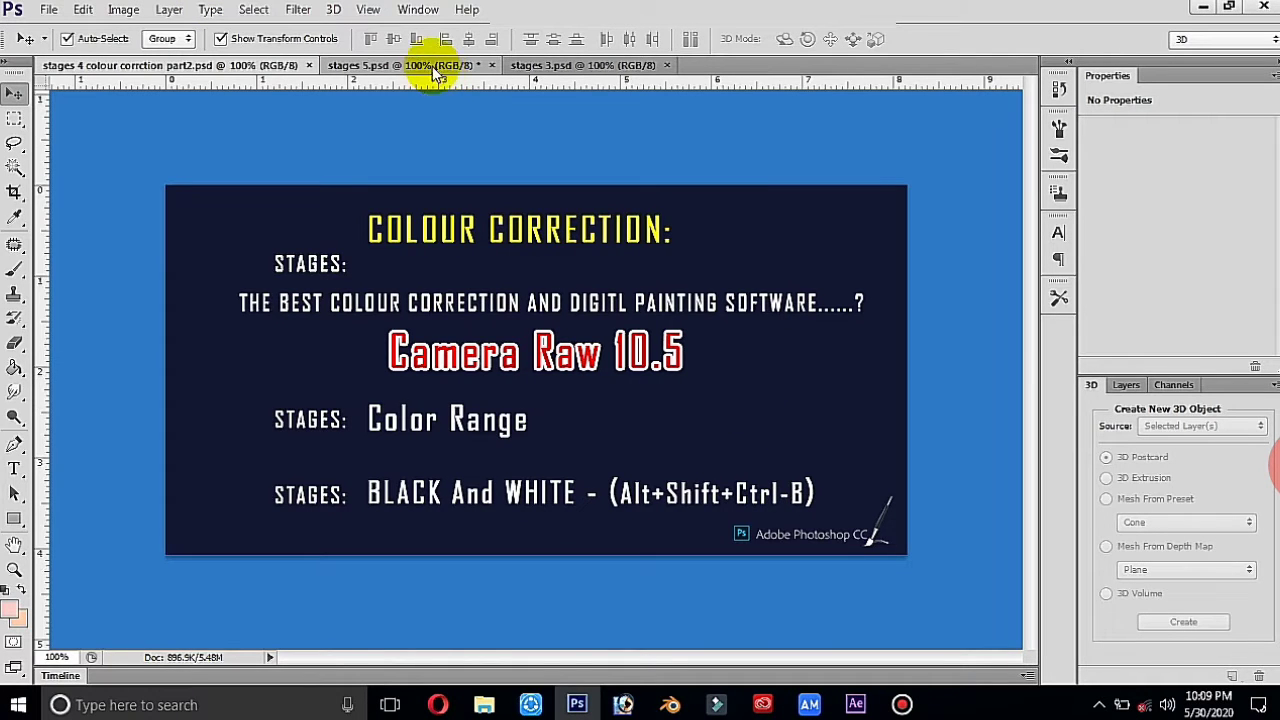
pyautogui.click(414, 62)
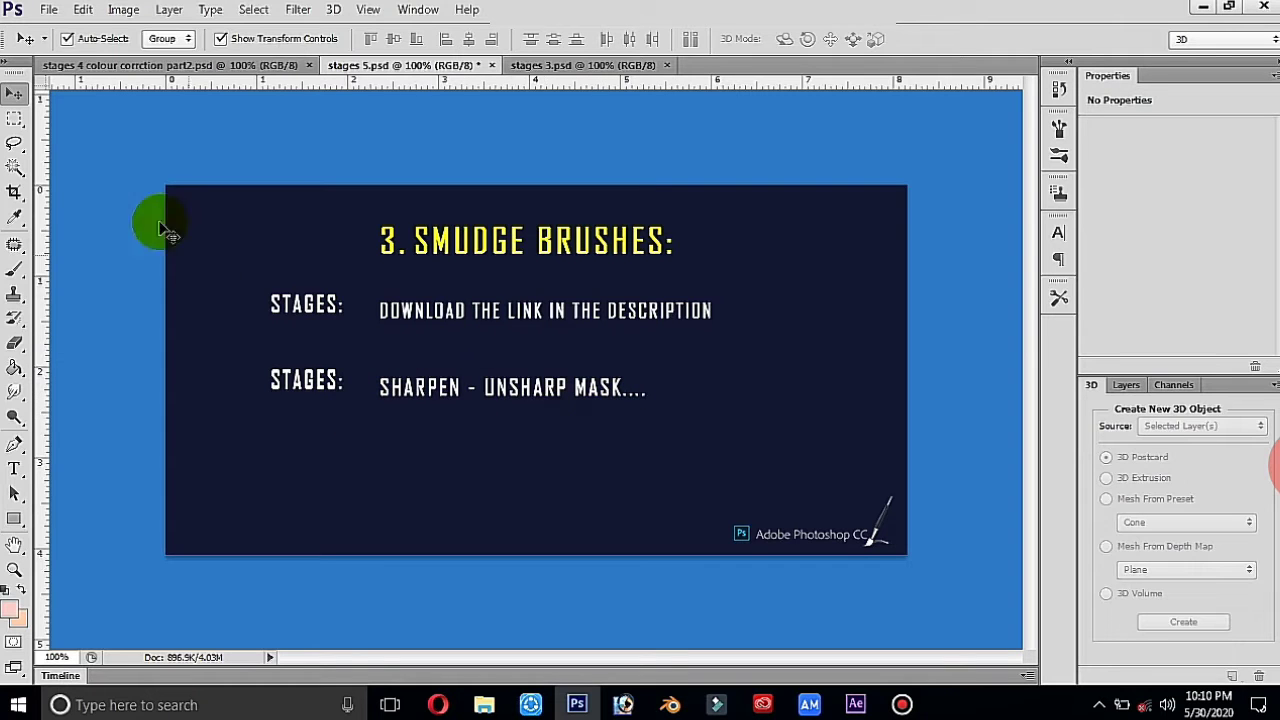
# Step: Browse to the portrait photos folder on the MYNA (E:) drive from File > Open
pyautogui.click(50, 10)
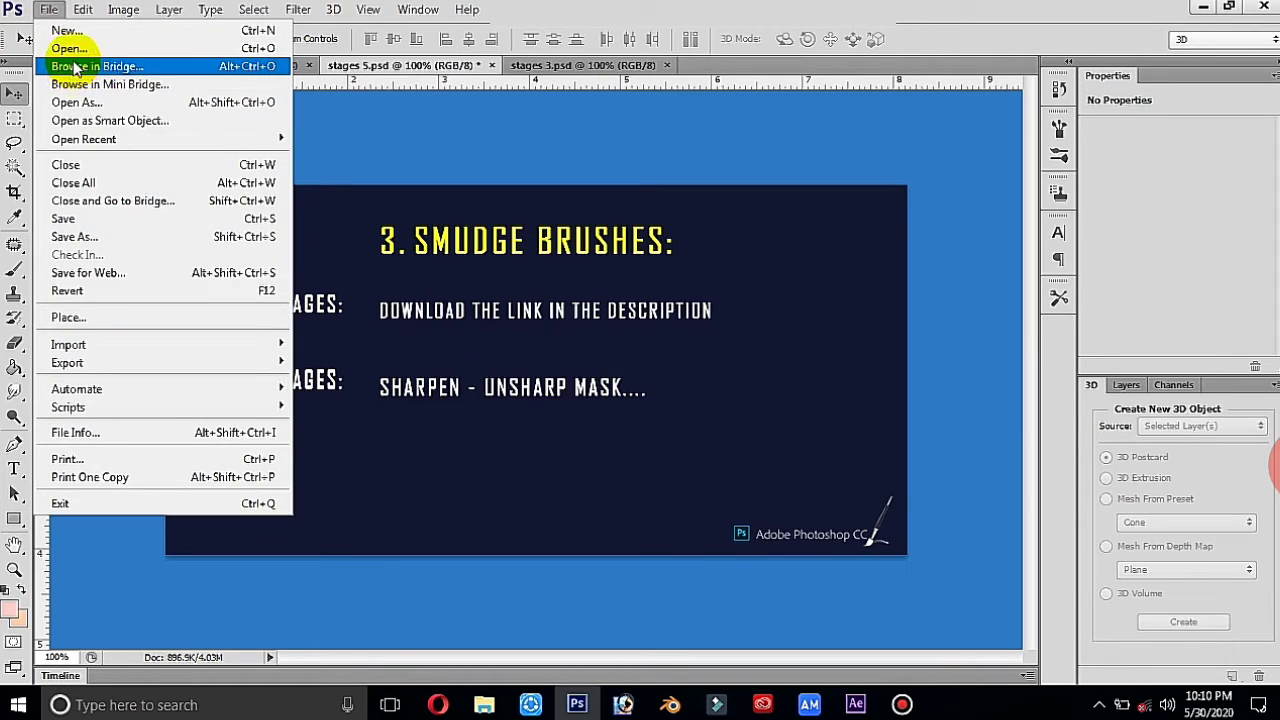
pyautogui.click(60, 47)
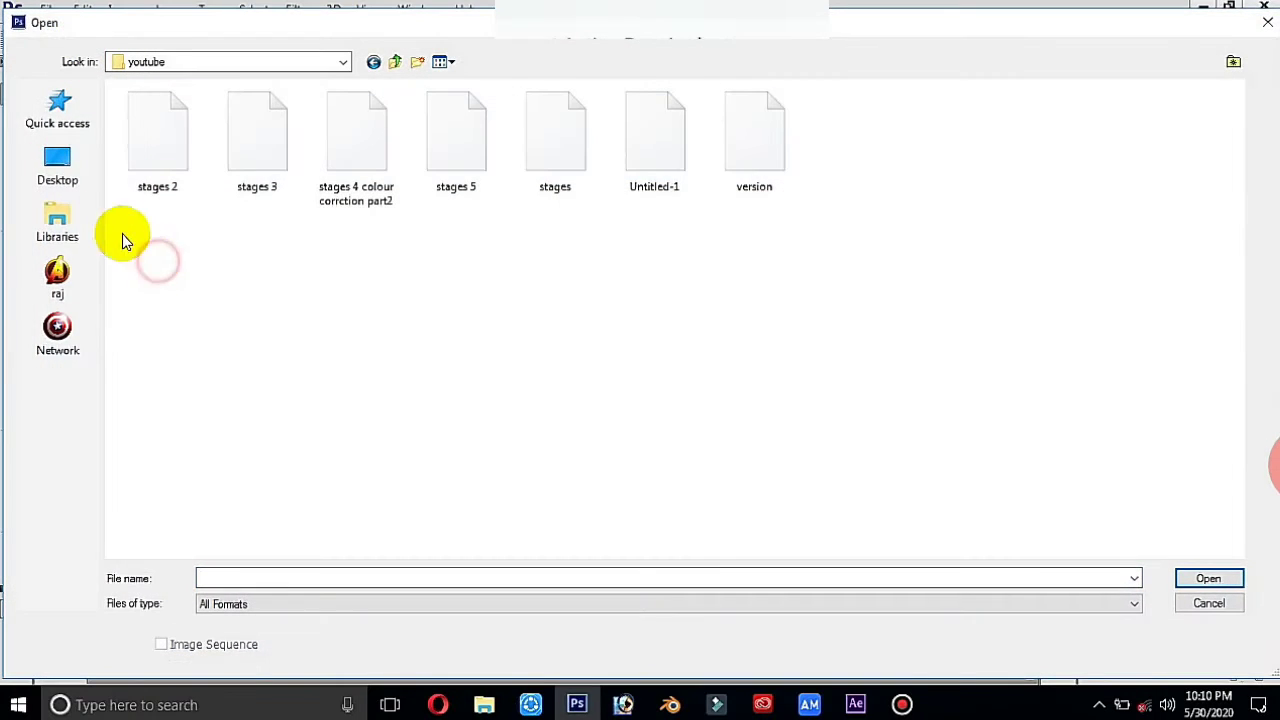
pyautogui.click(72, 294)
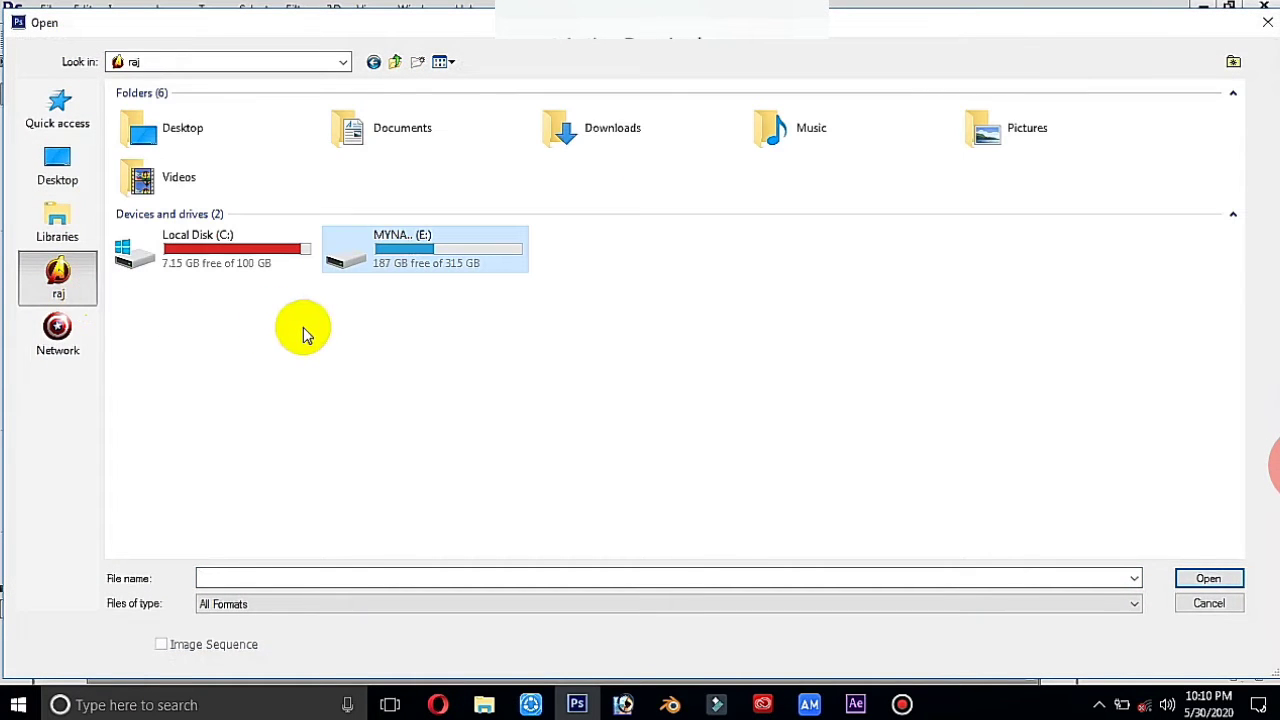
pyautogui.doubleClick(462, 257)
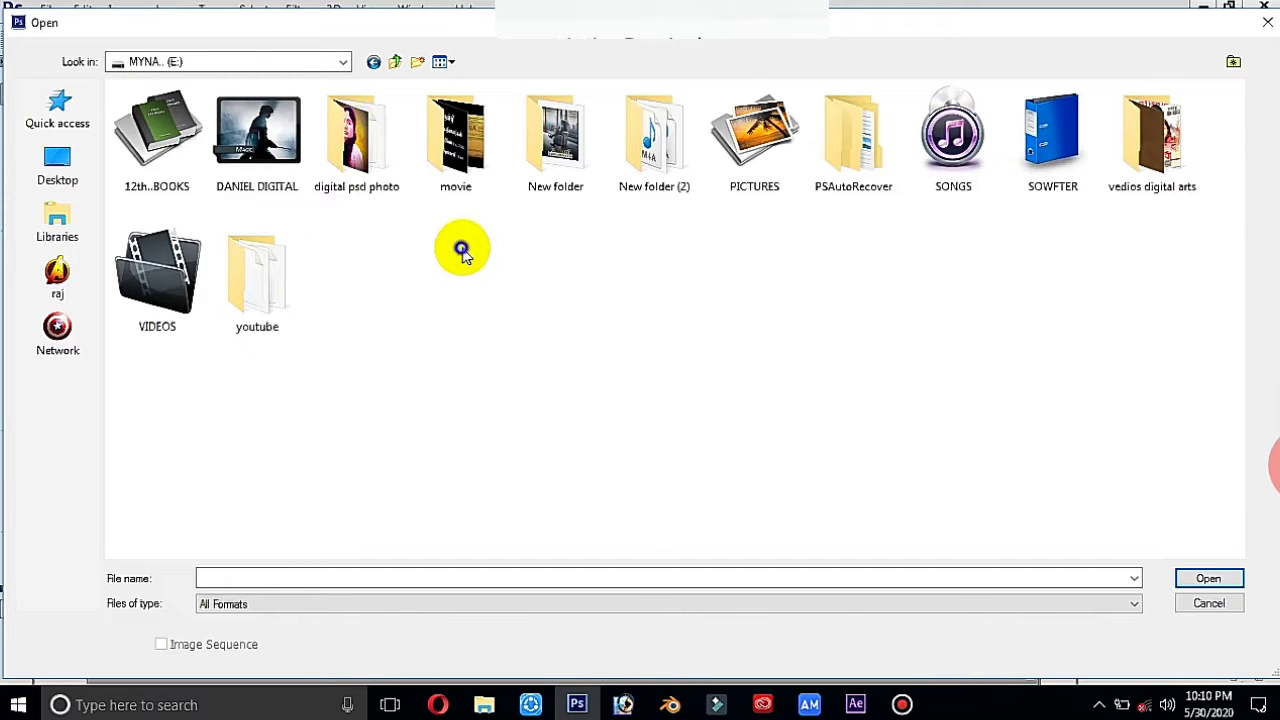
pyautogui.rightClick(461, 249)
pyautogui.click(471, 348)
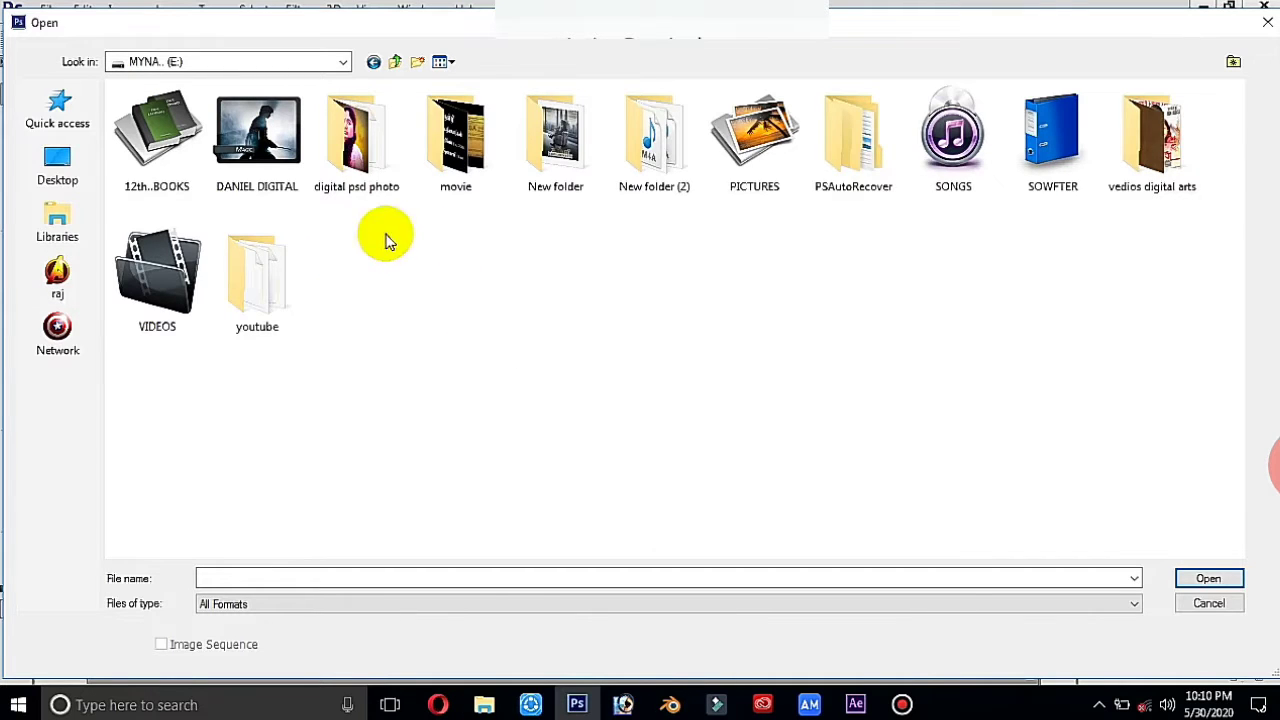
pyautogui.doubleClick(234, 137)
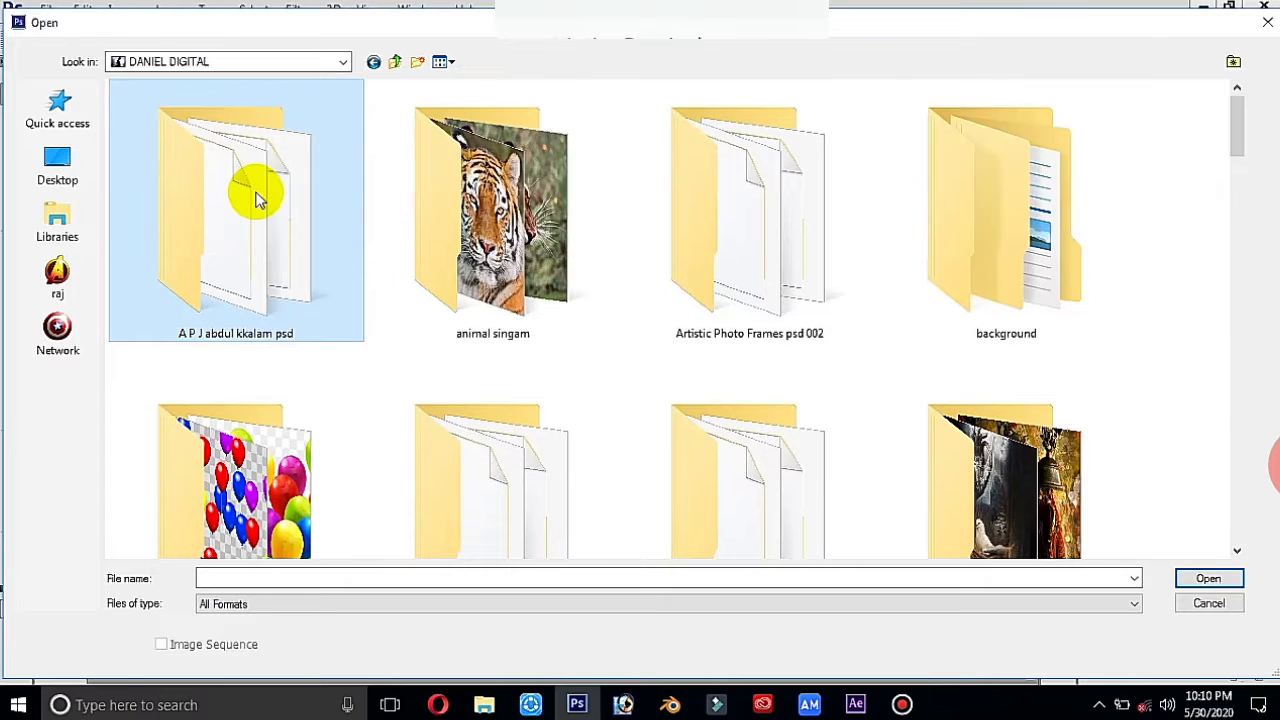
pyautogui.scroll(-5, 255, 197)
pyautogui.scroll(-3, 255, 197)
pyautogui.scroll(-3, 255, 197)
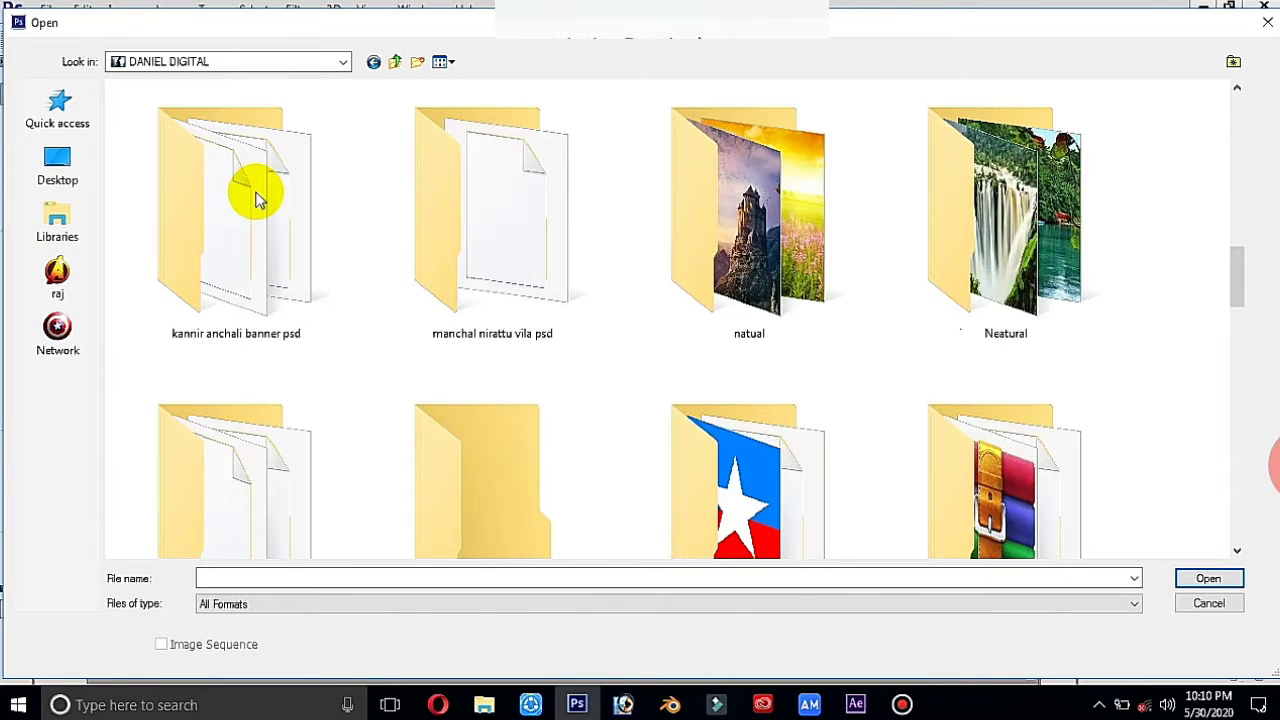
pyautogui.scroll(-3, 255, 197)
pyautogui.scroll(-3, 255, 197)
pyautogui.scroll(-3, 255, 197)
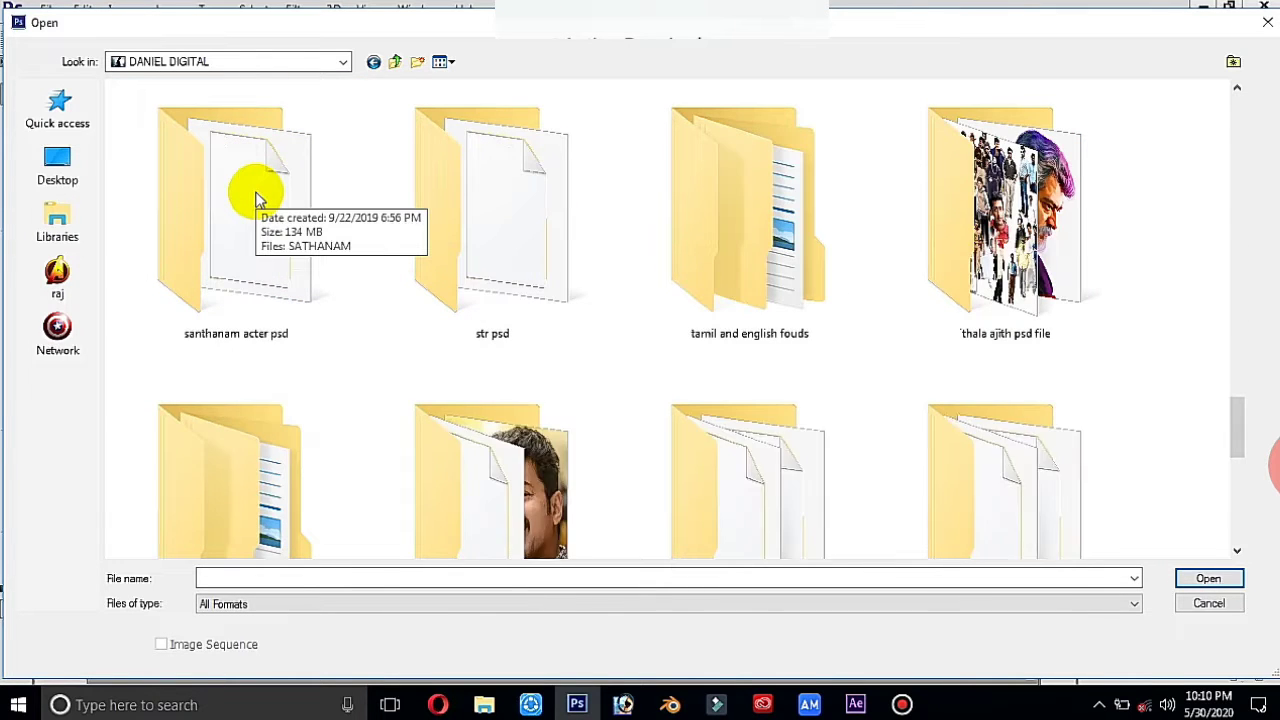
pyautogui.scroll(-3, 250, 192)
pyautogui.doubleClick(508, 150)
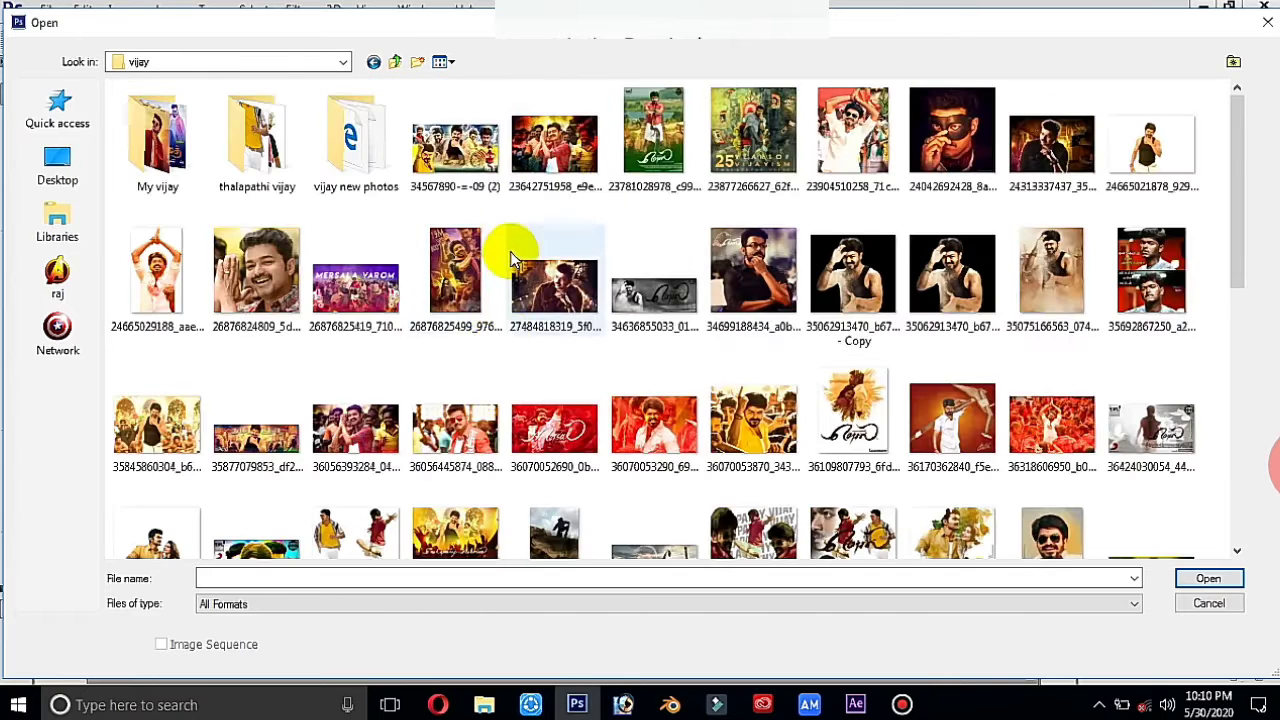
pyautogui.click(258, 282)
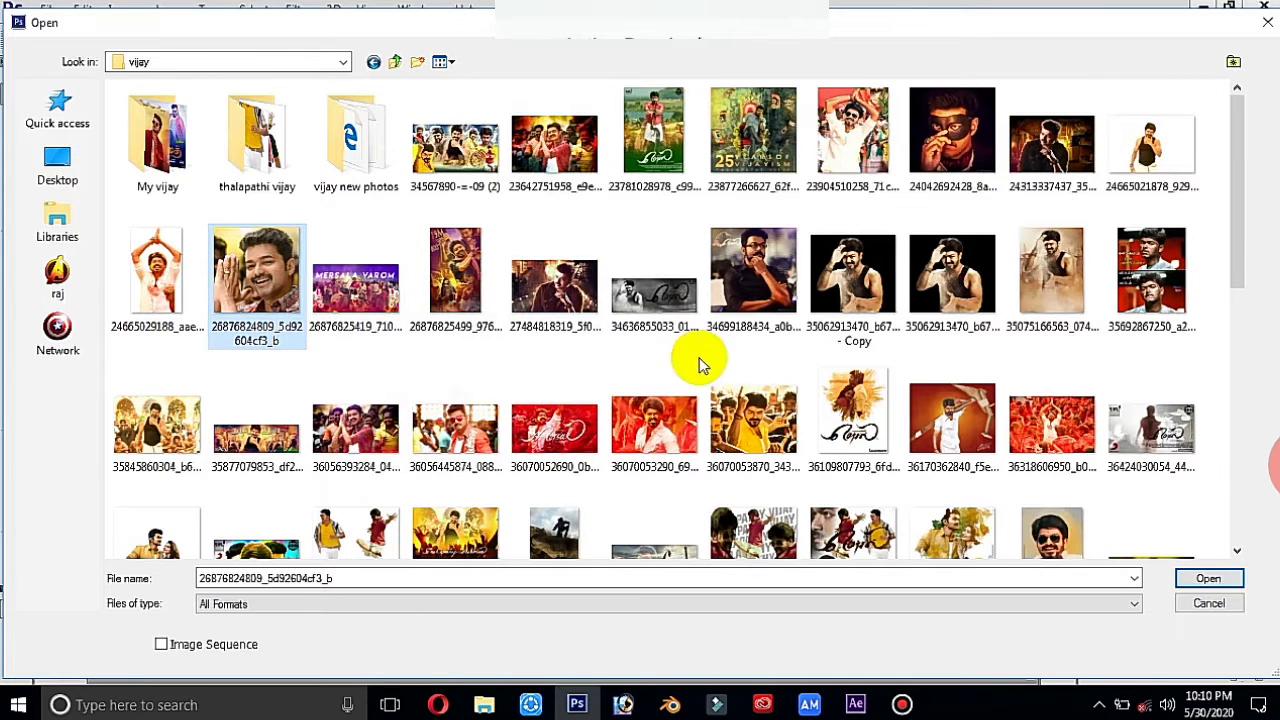
pyautogui.click(786, 316)
pyautogui.click(760, 430)
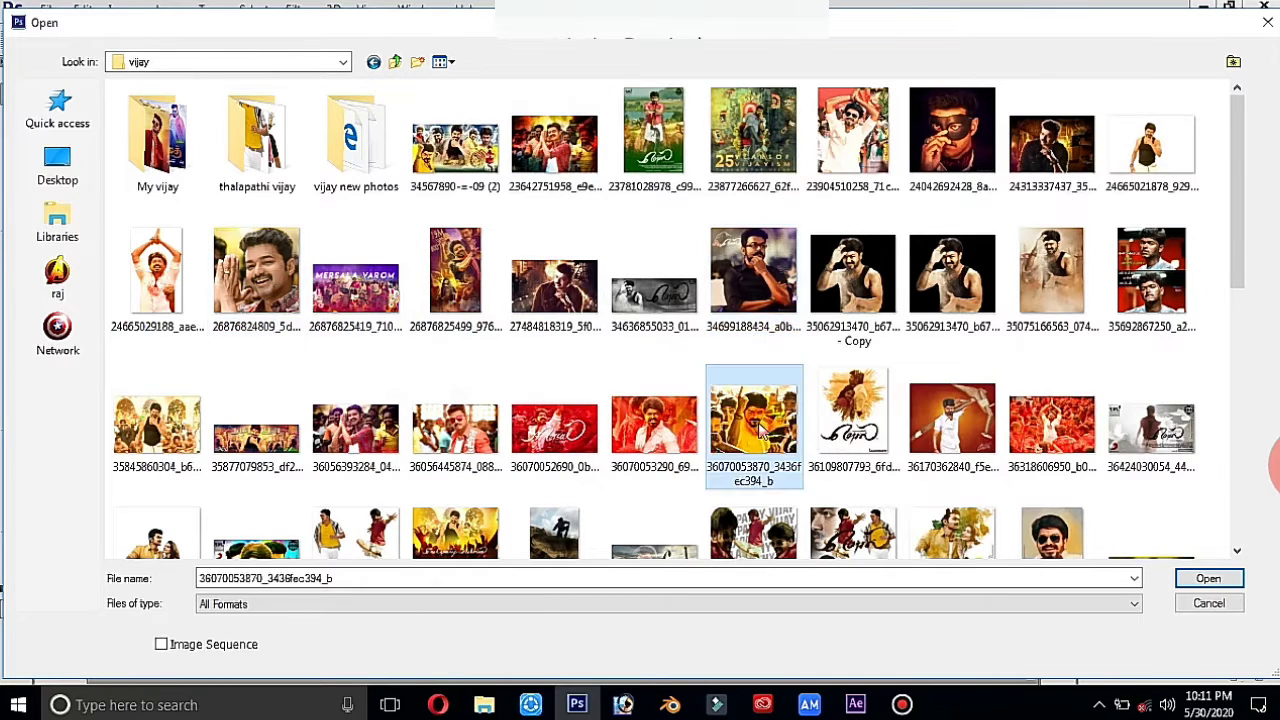
pyautogui.click(318, 285)
pyautogui.click(283, 285)
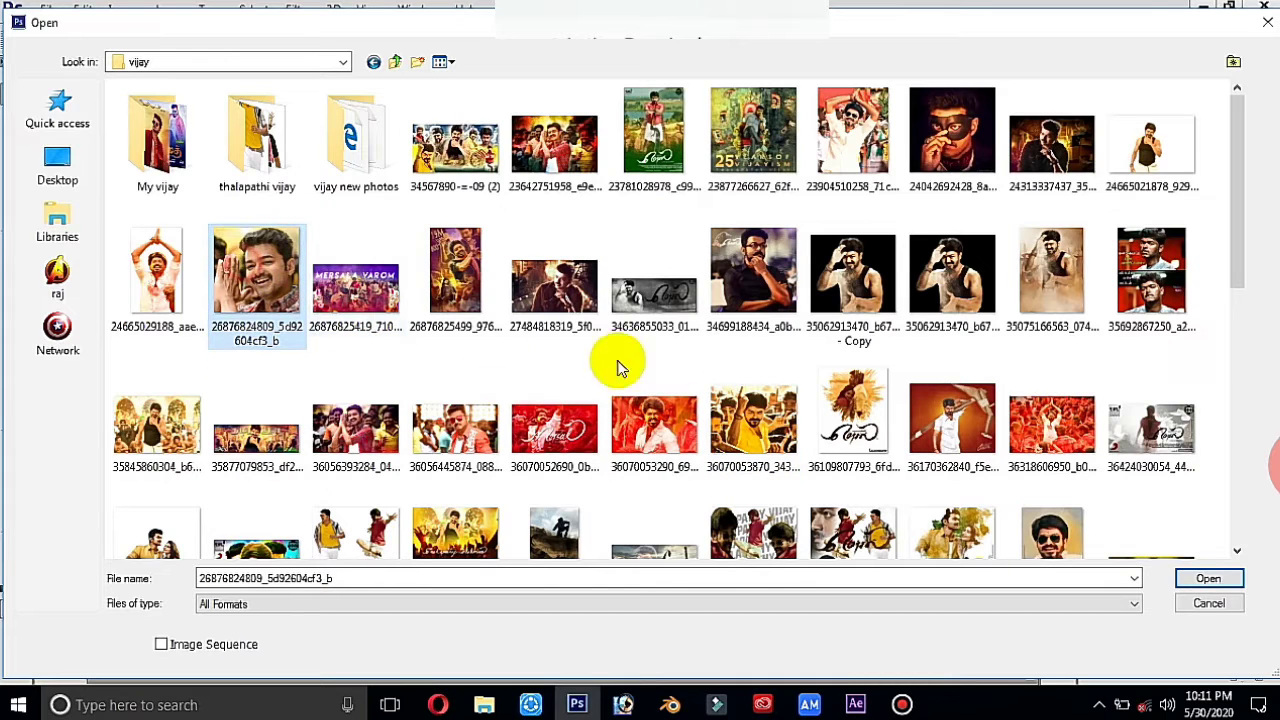
pyautogui.click(1205, 585)
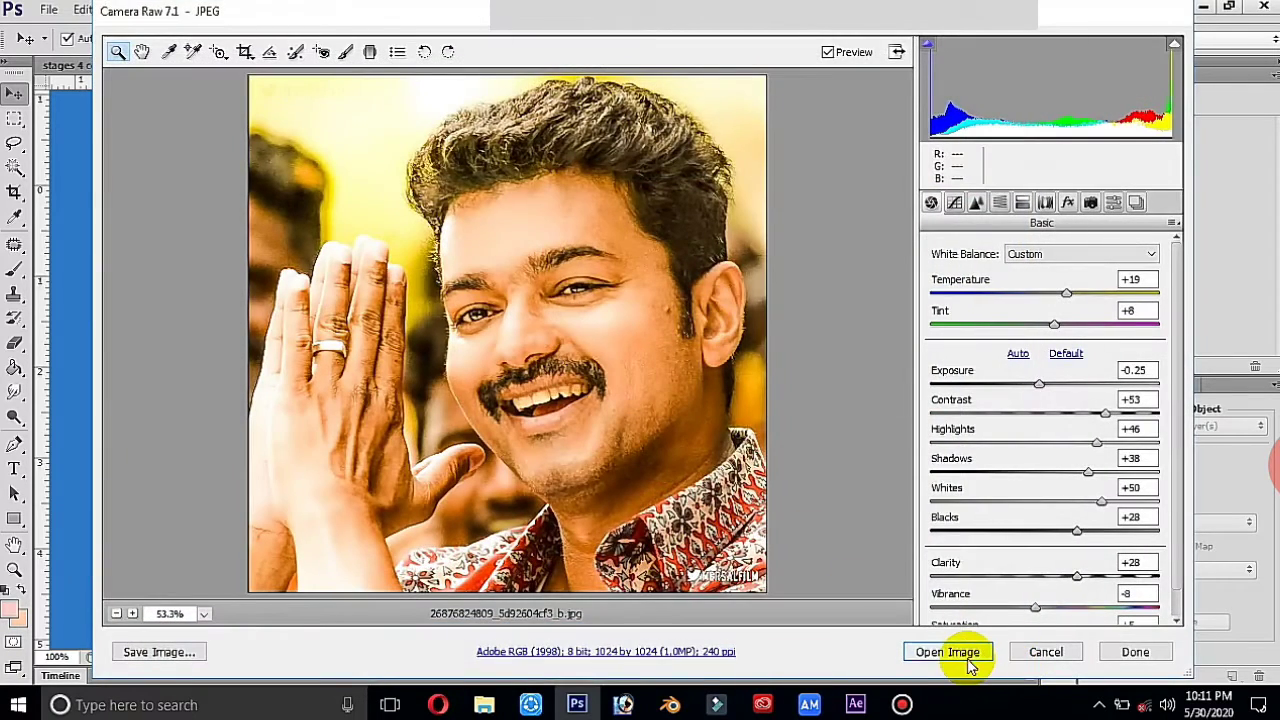
# Step: Bring the portrait into Photoshop, accepting the profile mismatch, and zoom the face to 100%
pyautogui.click(962, 652)
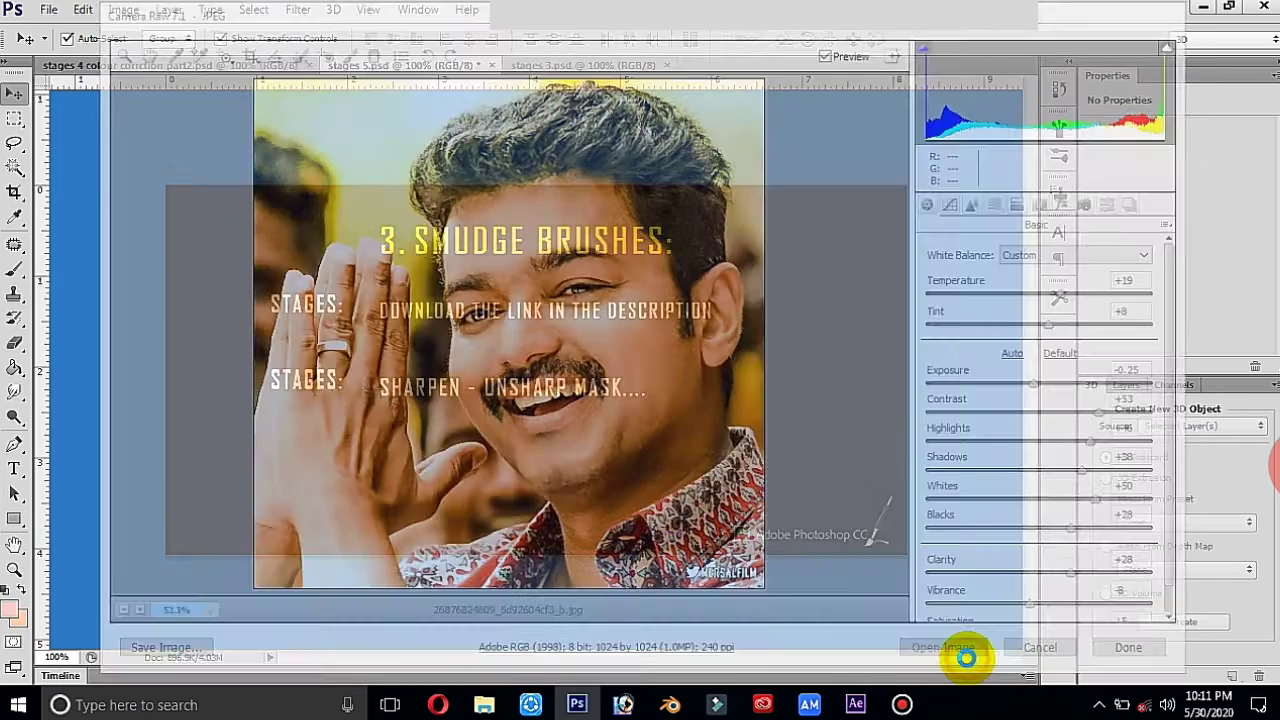
pyautogui.click(702, 384)
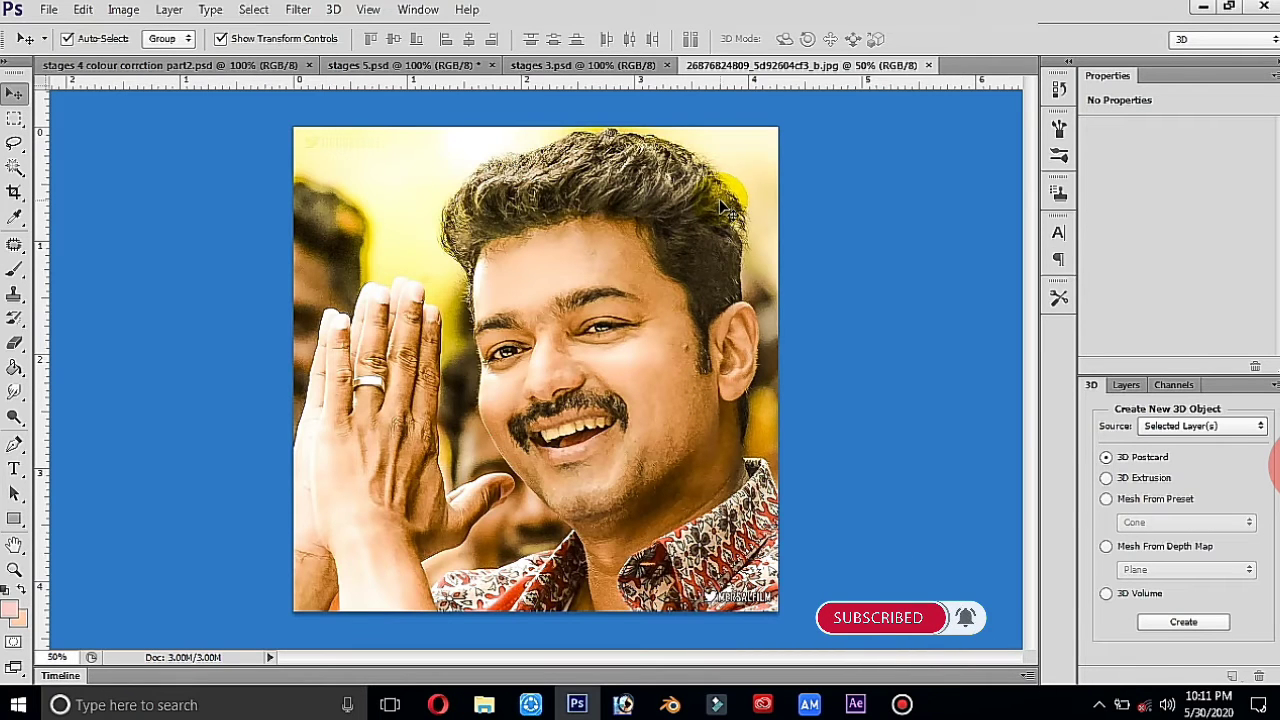
pyautogui.click(14, 569)
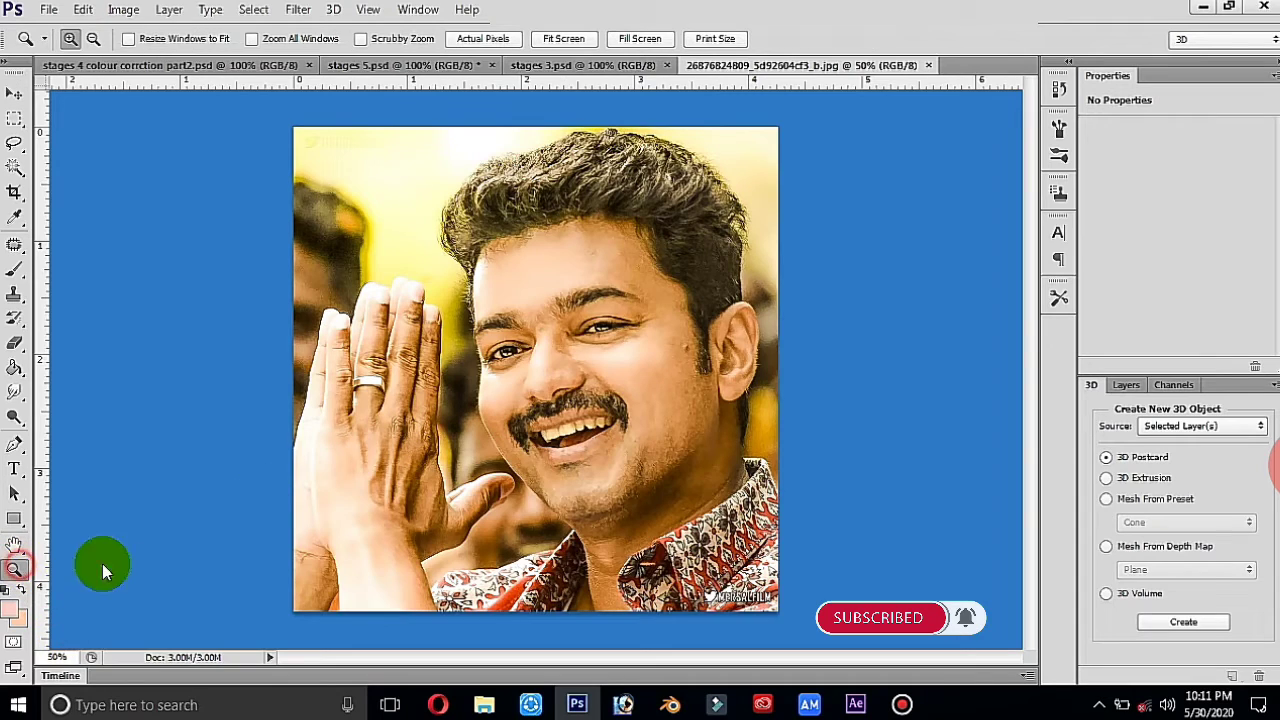
pyautogui.click(549, 341)
pyautogui.click(589, 386)
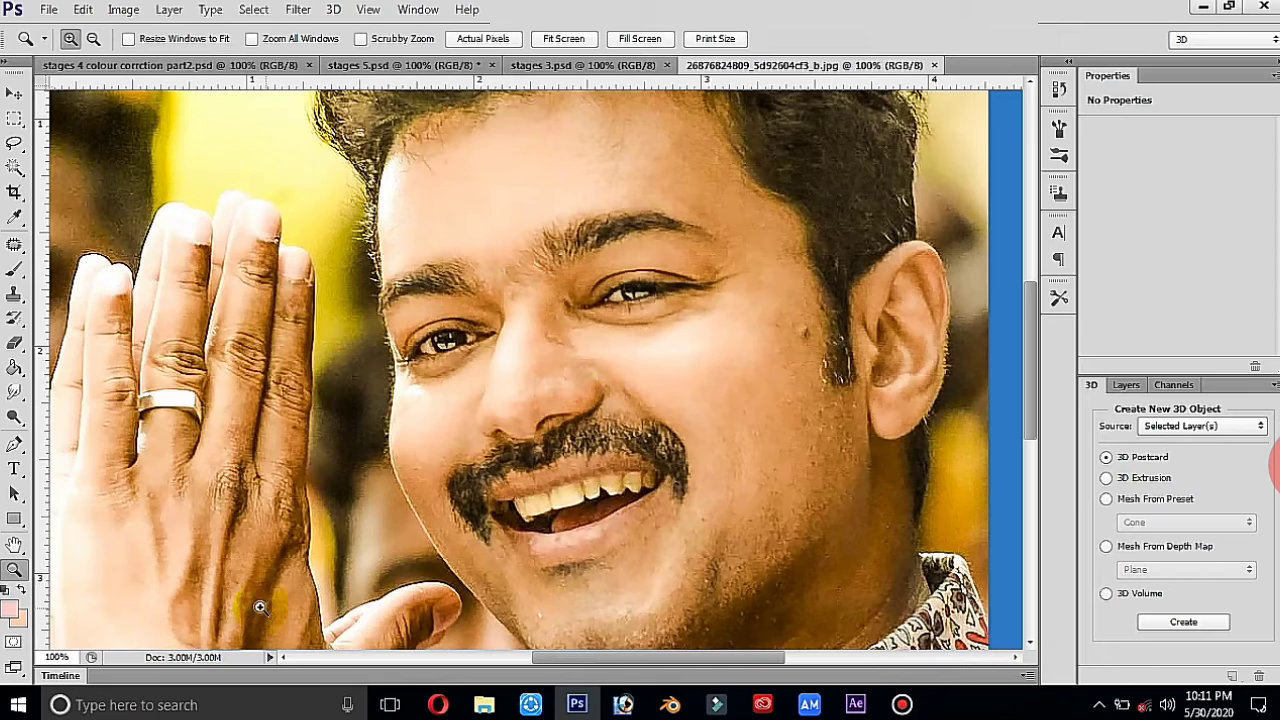
# Step: Pan the view to centre the face and return to the Move tool
pyautogui.click(14, 544)
pyautogui.moveTo(480, 343)
pyautogui.mouseDown()
pyautogui.moveTo(510, 316)
pyautogui.moveTo(522, 334)
pyautogui.mouseUp()
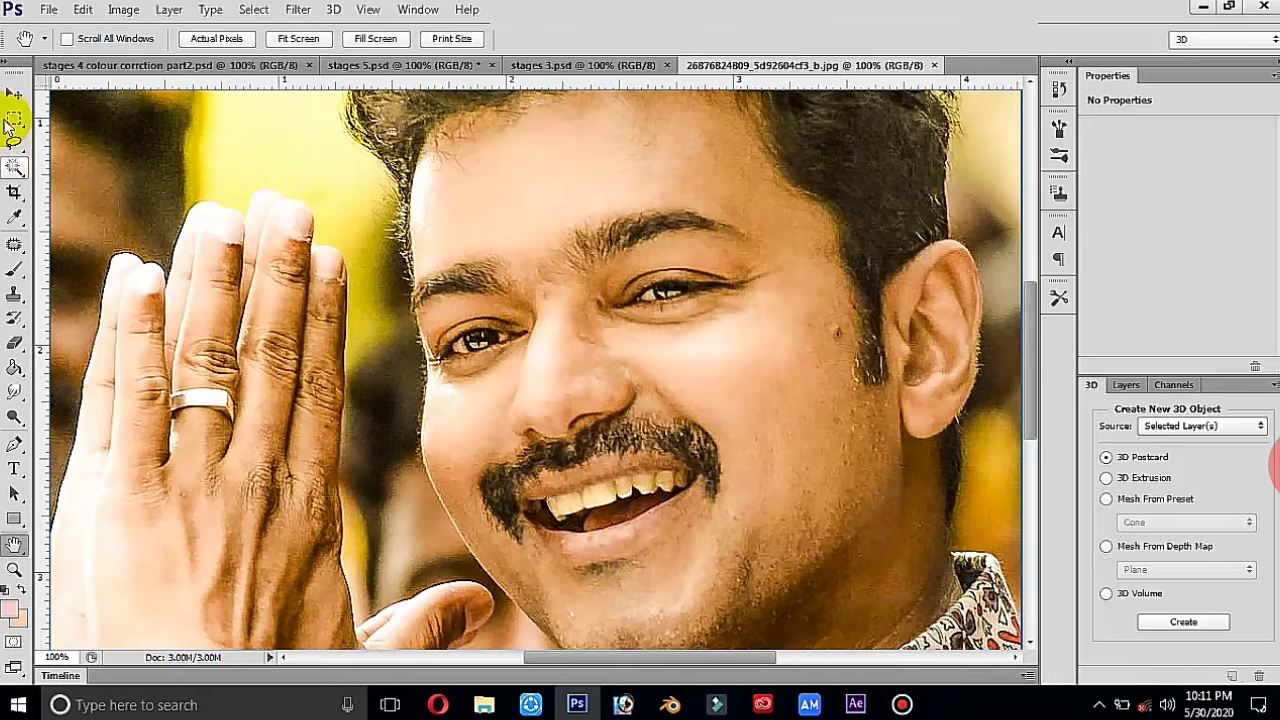
pyautogui.click(14, 93)
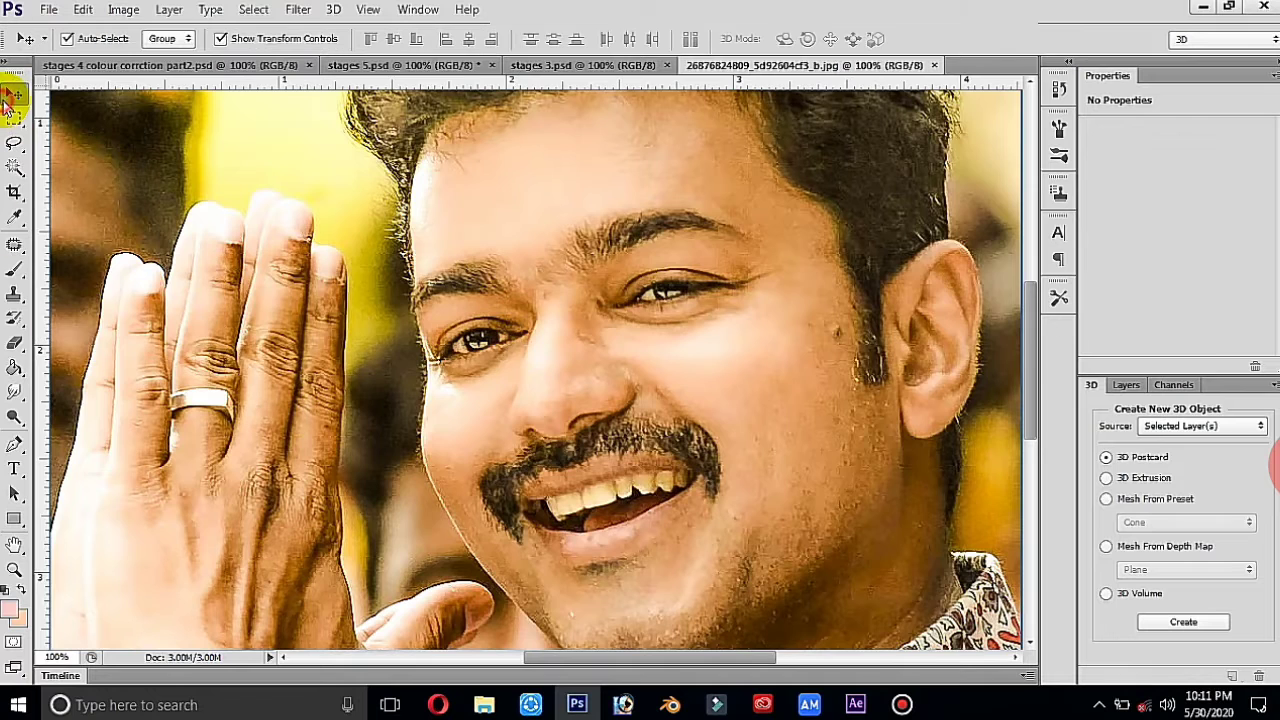
# Step: Open Unsharp Mask and inspect its preview around the eye, mouth, chin and hair
pyautogui.click(301, 12)
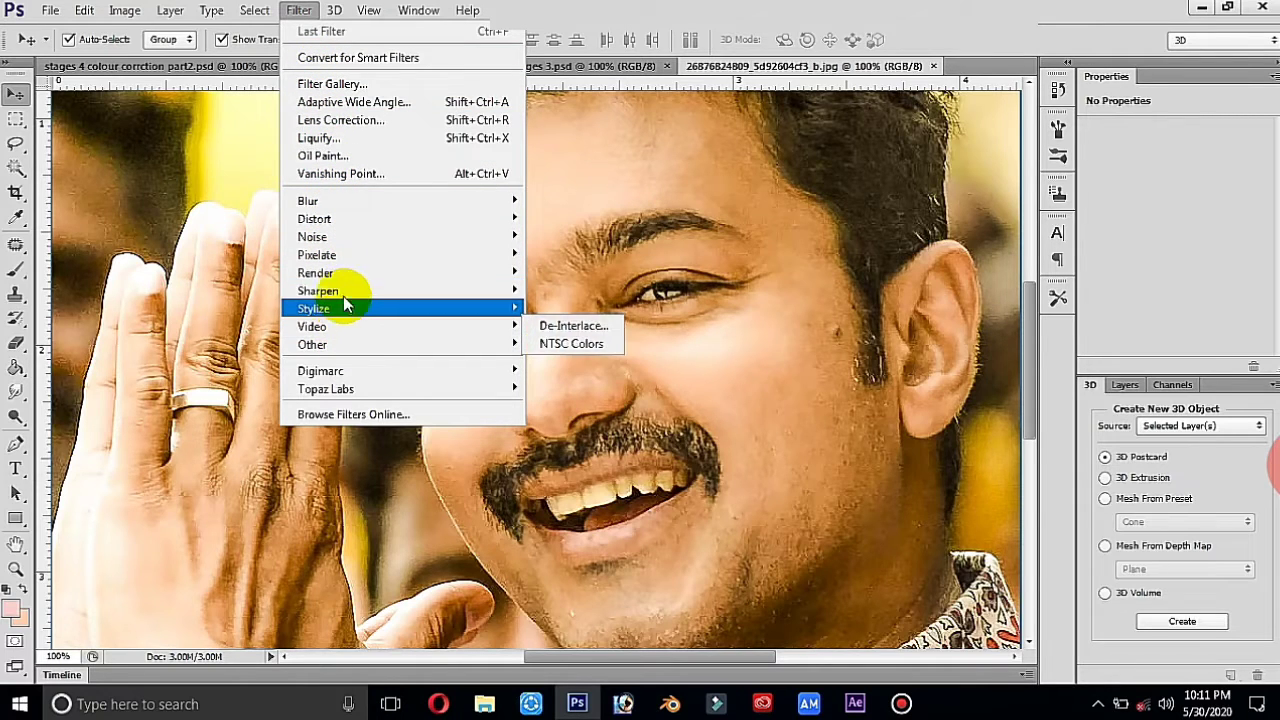
pyautogui.moveTo(318, 291)
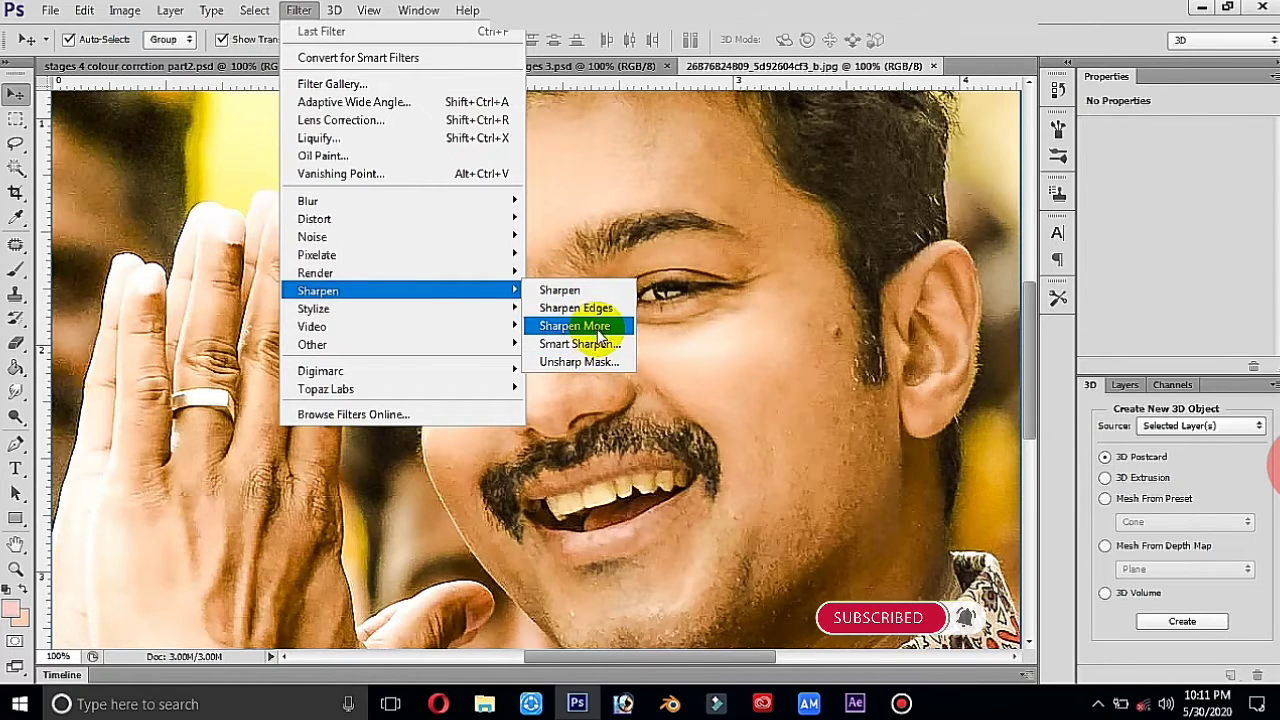
pyautogui.click(600, 362)
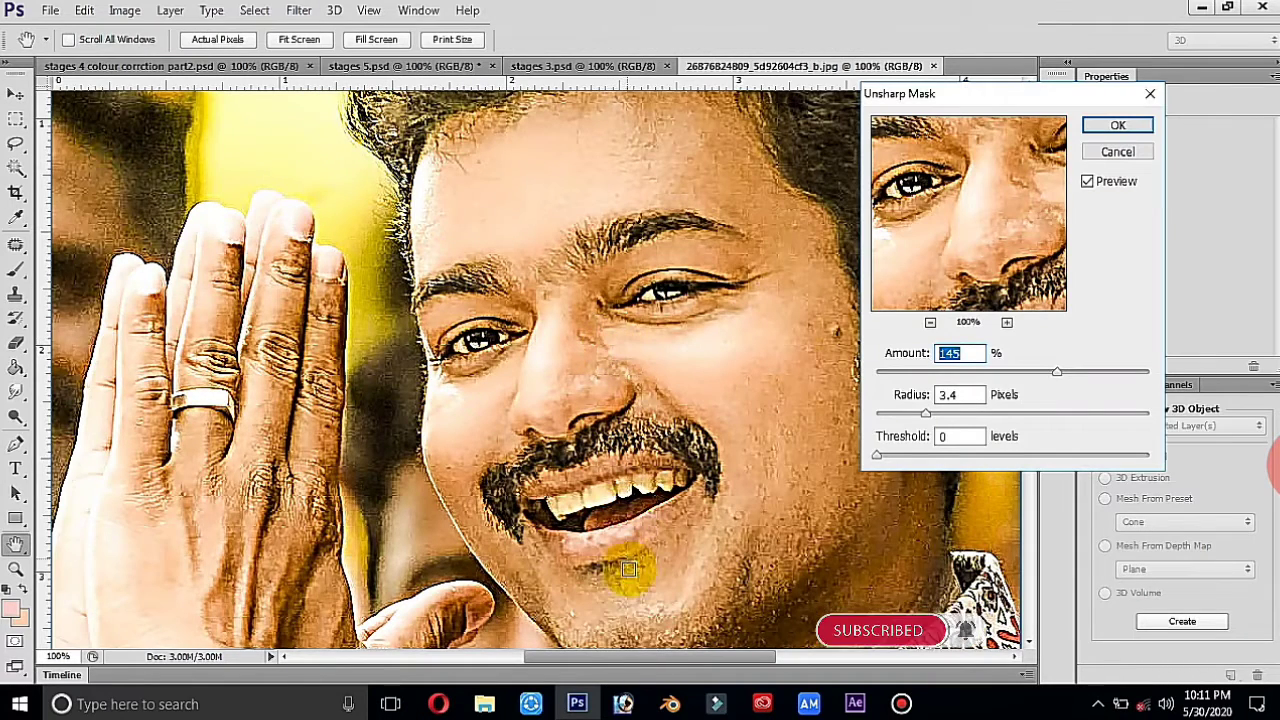
pyautogui.moveTo(645, 659); pyautogui.dragTo(662, 656)
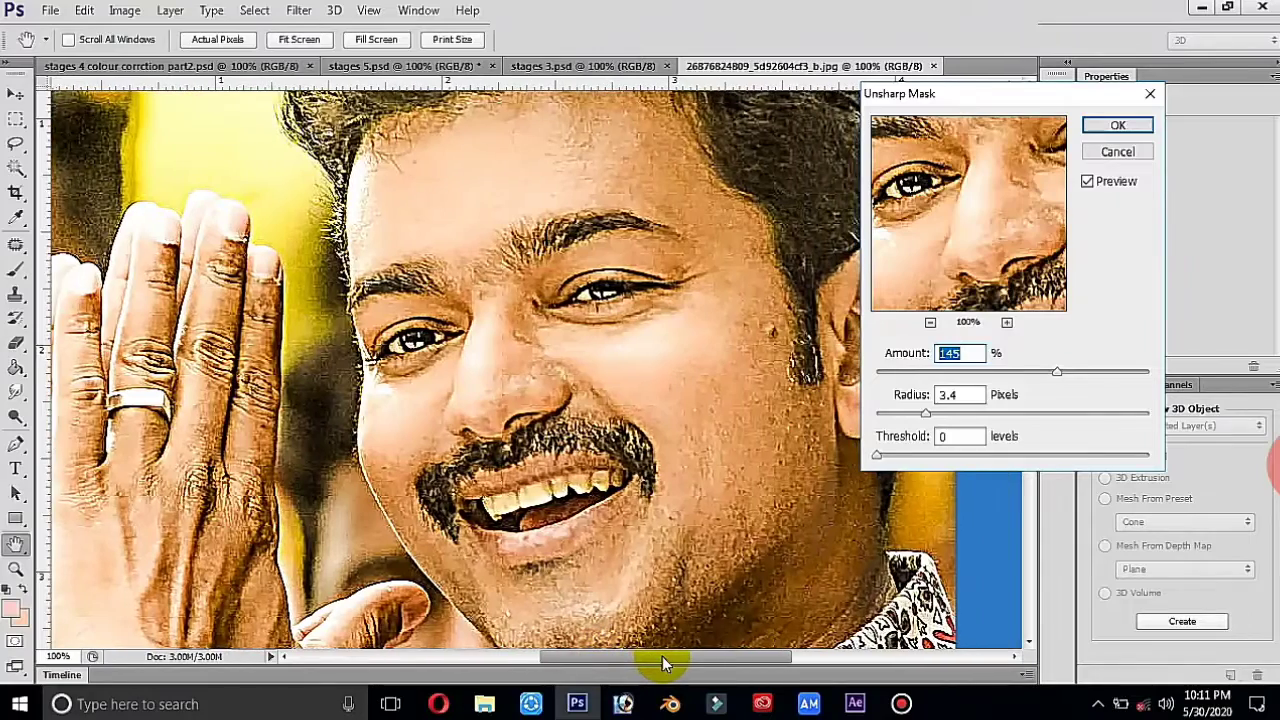
pyautogui.click(558, 318)
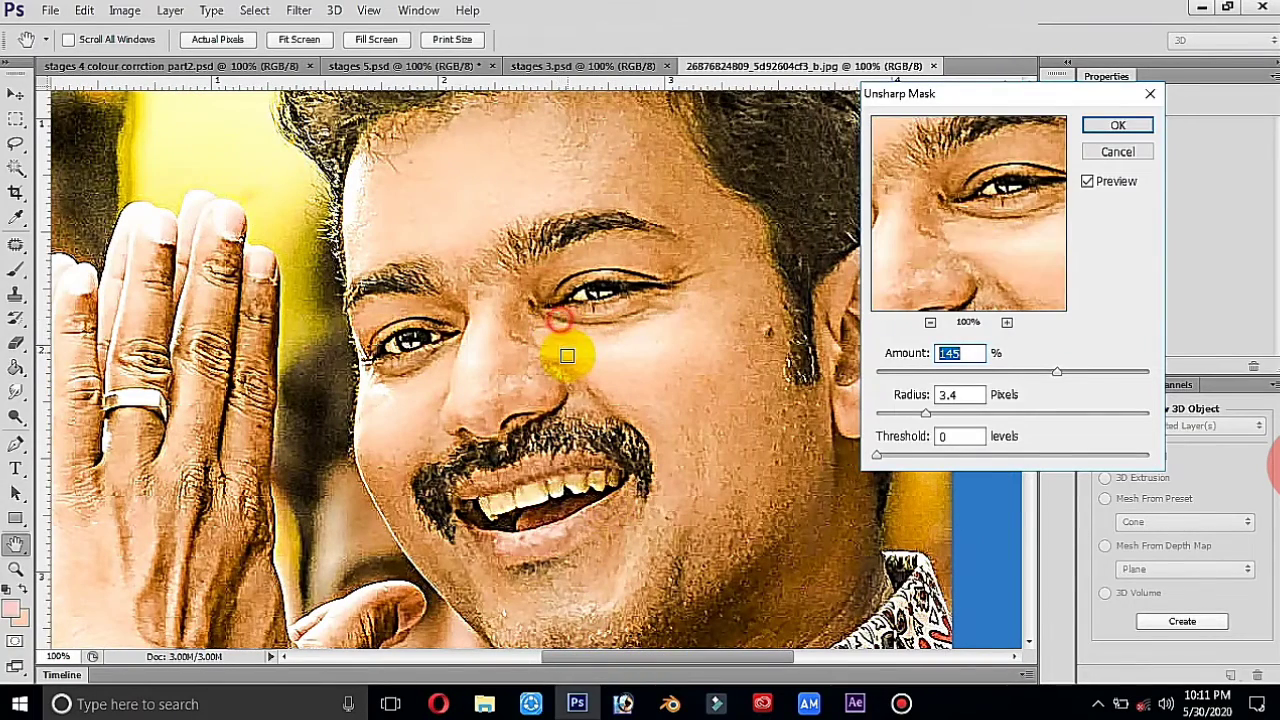
pyautogui.moveTo(1005, 232)
pyautogui.mouseDown()
pyautogui.moveTo(1057, 129)
pyautogui.moveTo(1023, 252)
pyautogui.moveTo(920, 234)
pyautogui.moveTo(982, 236)
pyautogui.moveTo(957, 134)
pyautogui.mouseUp()
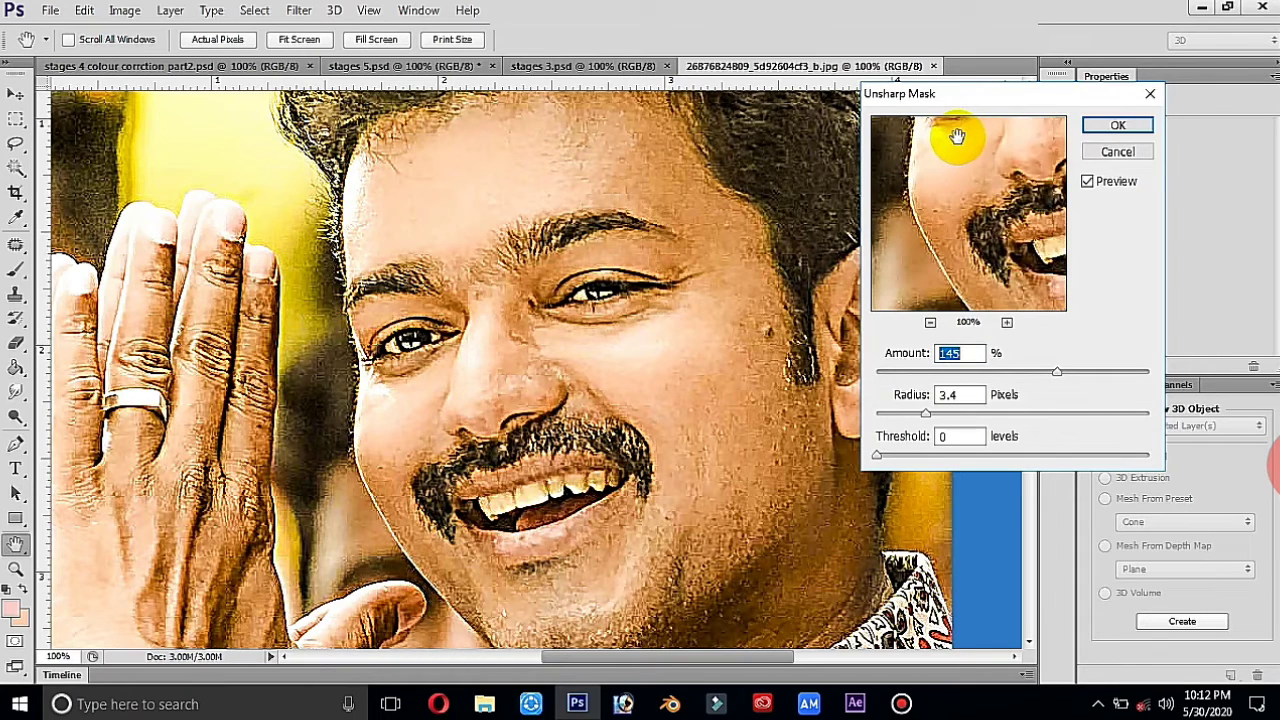
pyautogui.moveTo(957, 245); pyautogui.dragTo(852, 216)
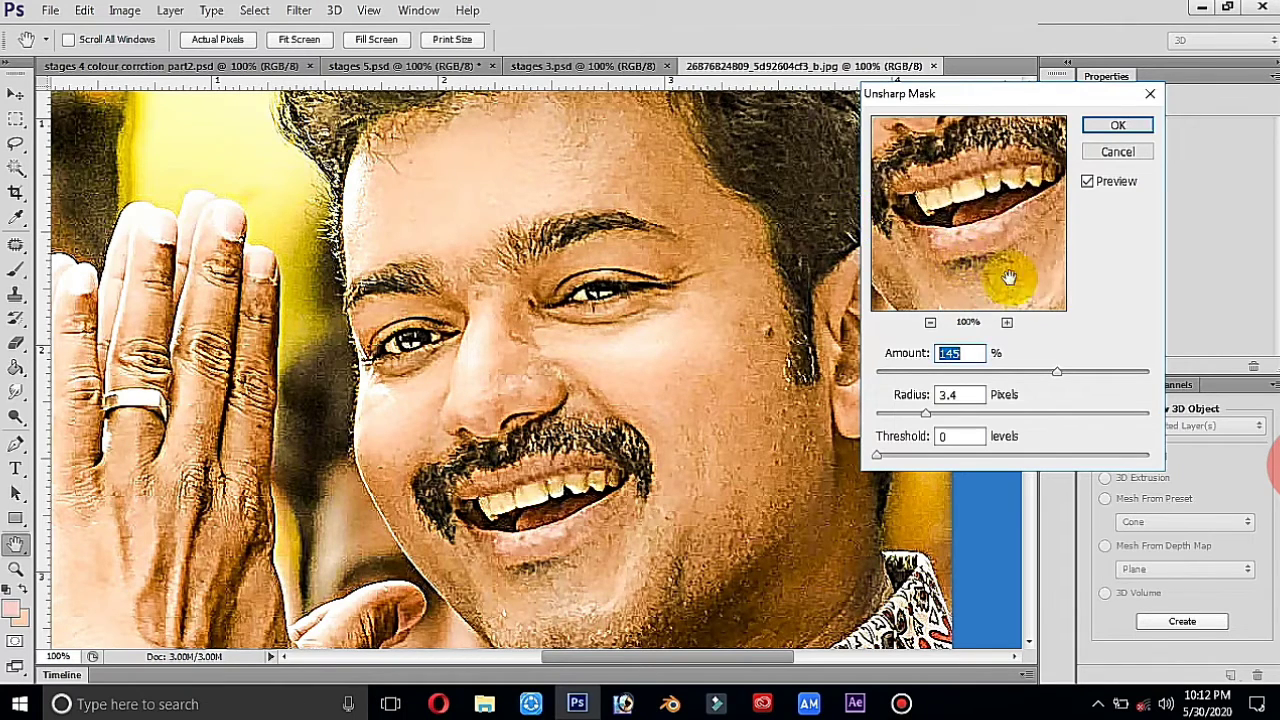
pyautogui.moveTo(1030, 280); pyautogui.dragTo(877, 249)
pyautogui.moveTo(1006, 194); pyautogui.dragTo(941, 258)
pyautogui.moveTo(966, 186); pyautogui.dragTo(943, 271)
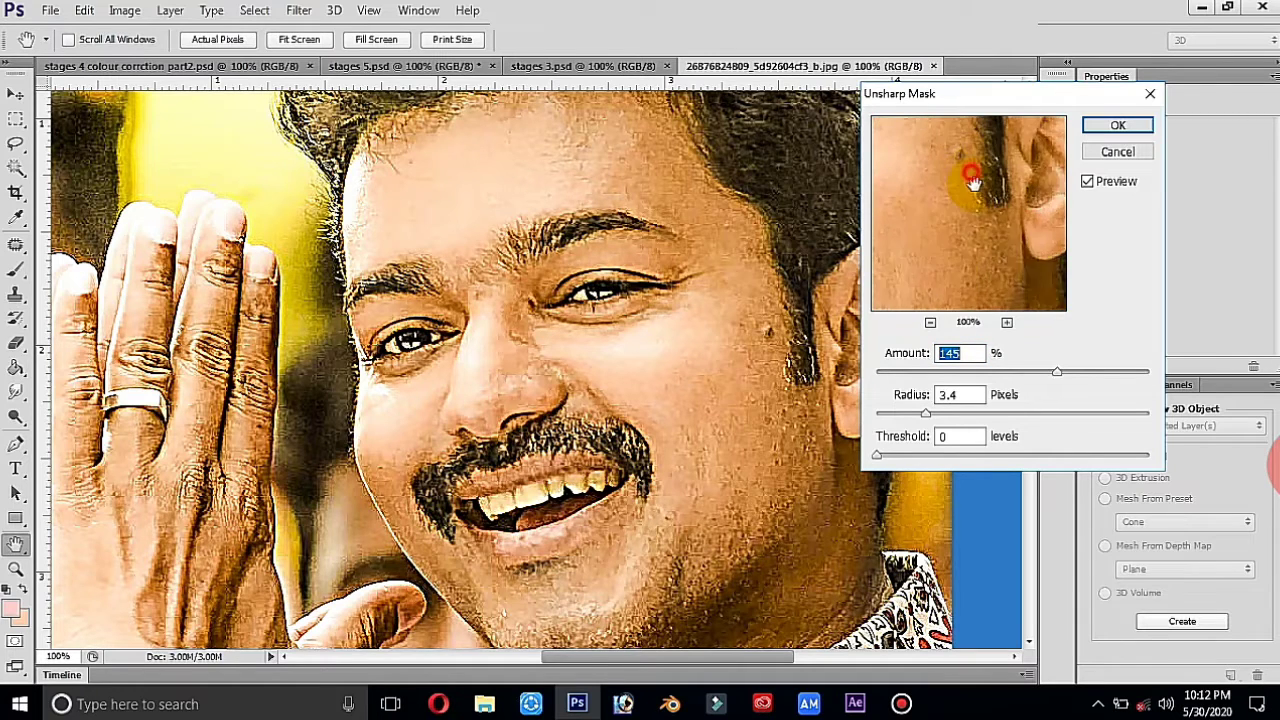
pyautogui.moveTo(971, 177)
pyautogui.mouseDown()
pyautogui.moveTo(991, 268)
pyautogui.moveTo(1023, 206)
pyautogui.mouseUp()
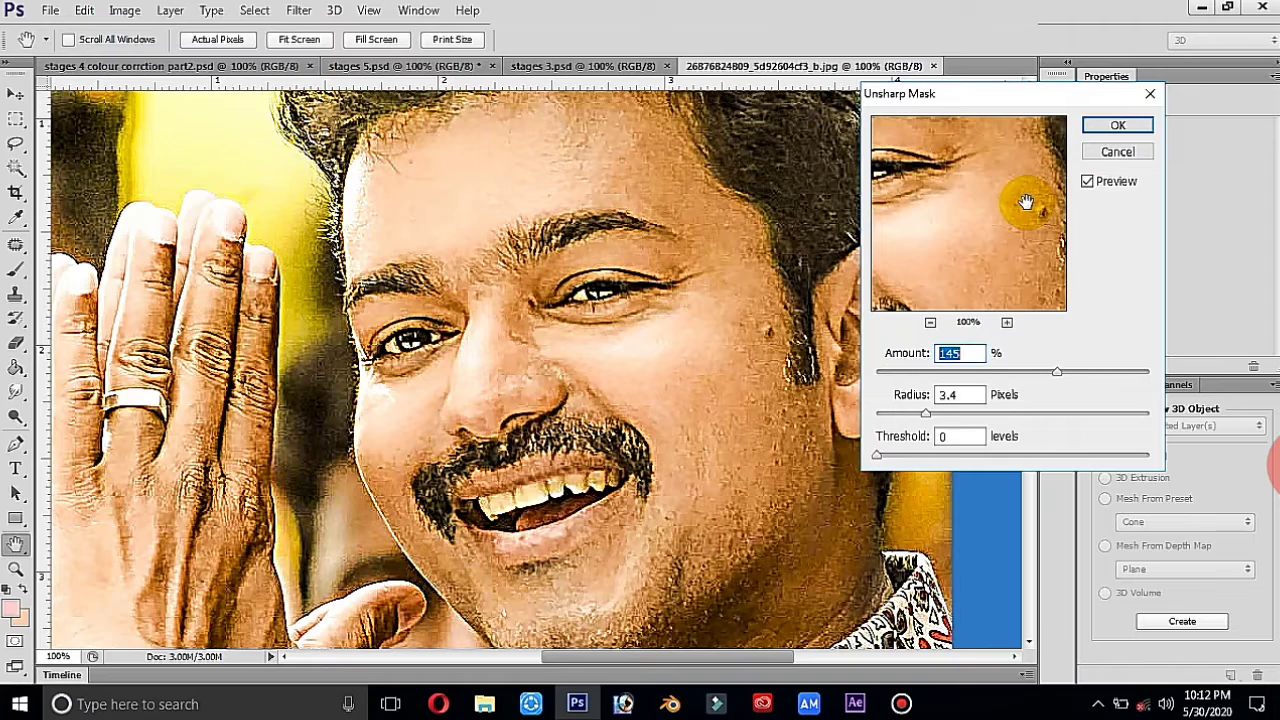
# Step: Toggle the filter preview to compare the sharpened and original photo
pyautogui.click(1096, 184)
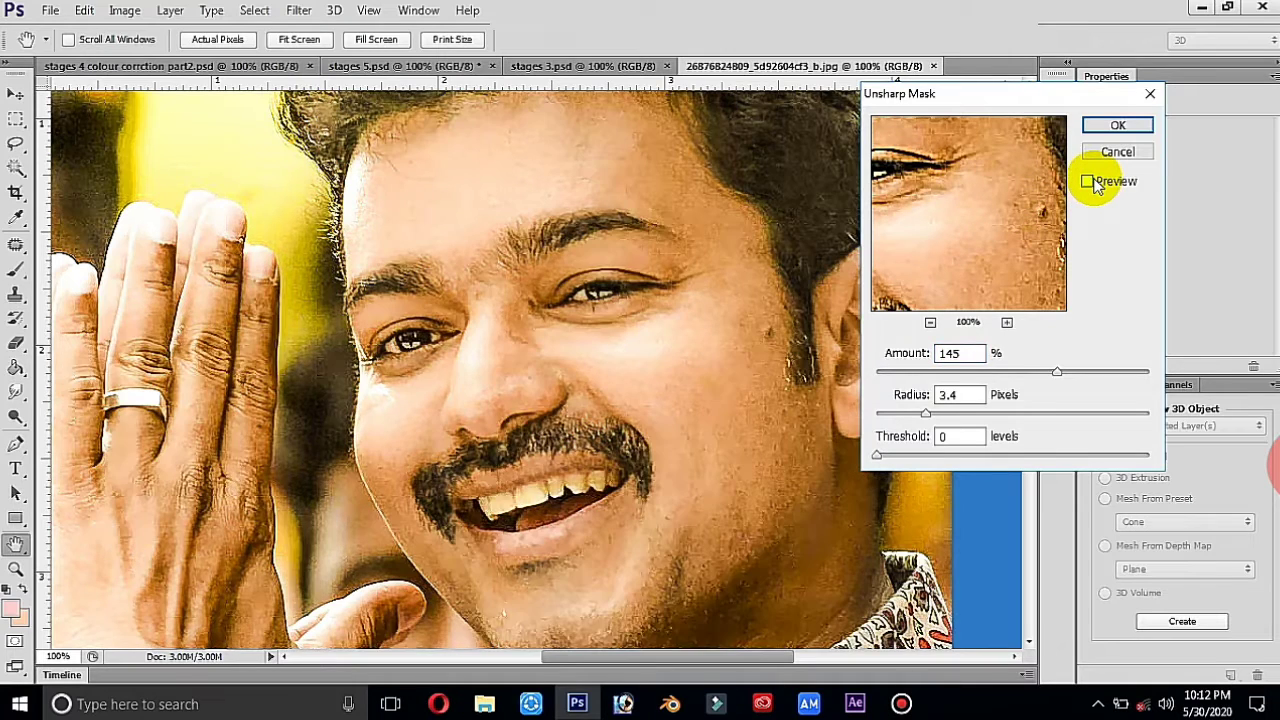
pyautogui.click(1088, 182)
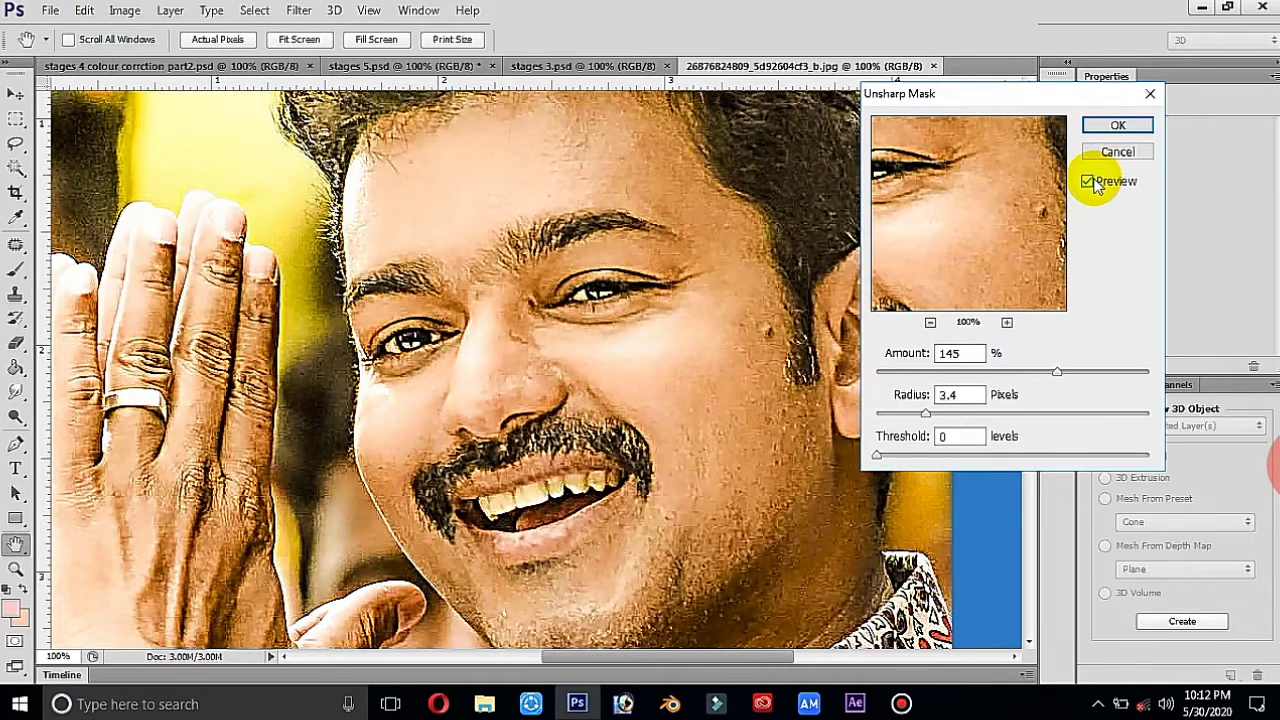
pyautogui.click(1090, 182)
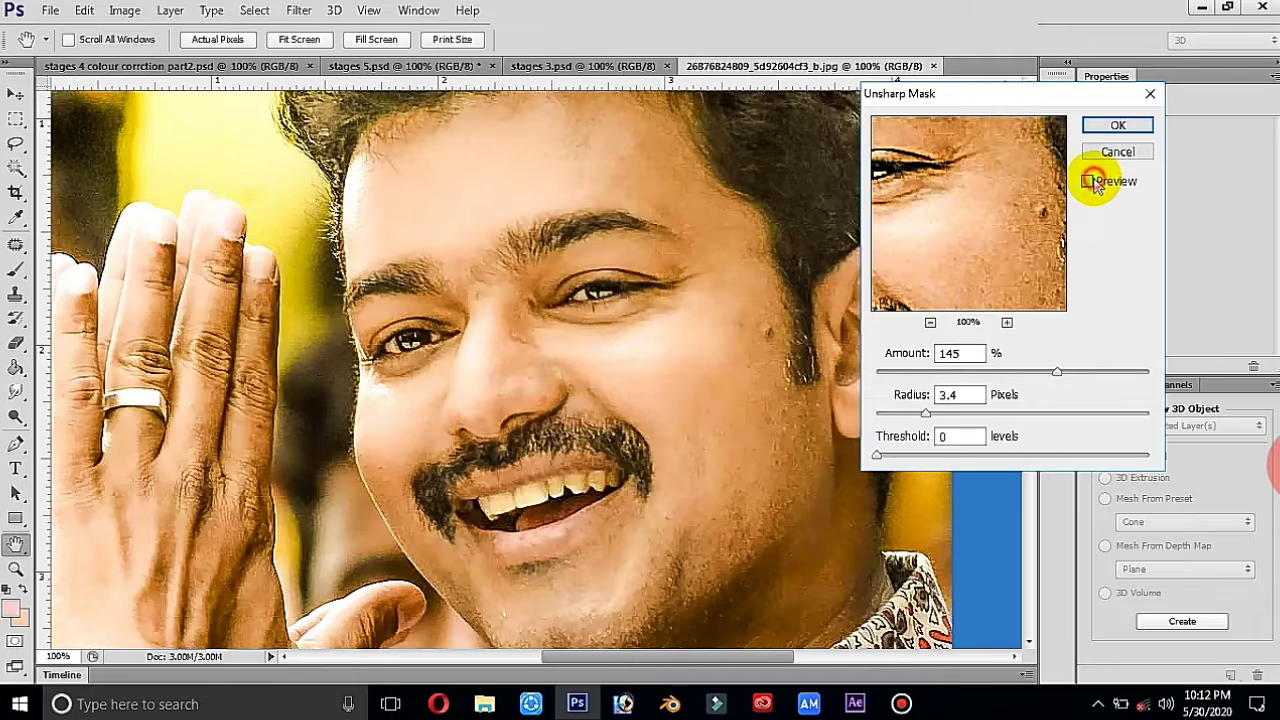
pyautogui.click(1090, 182)
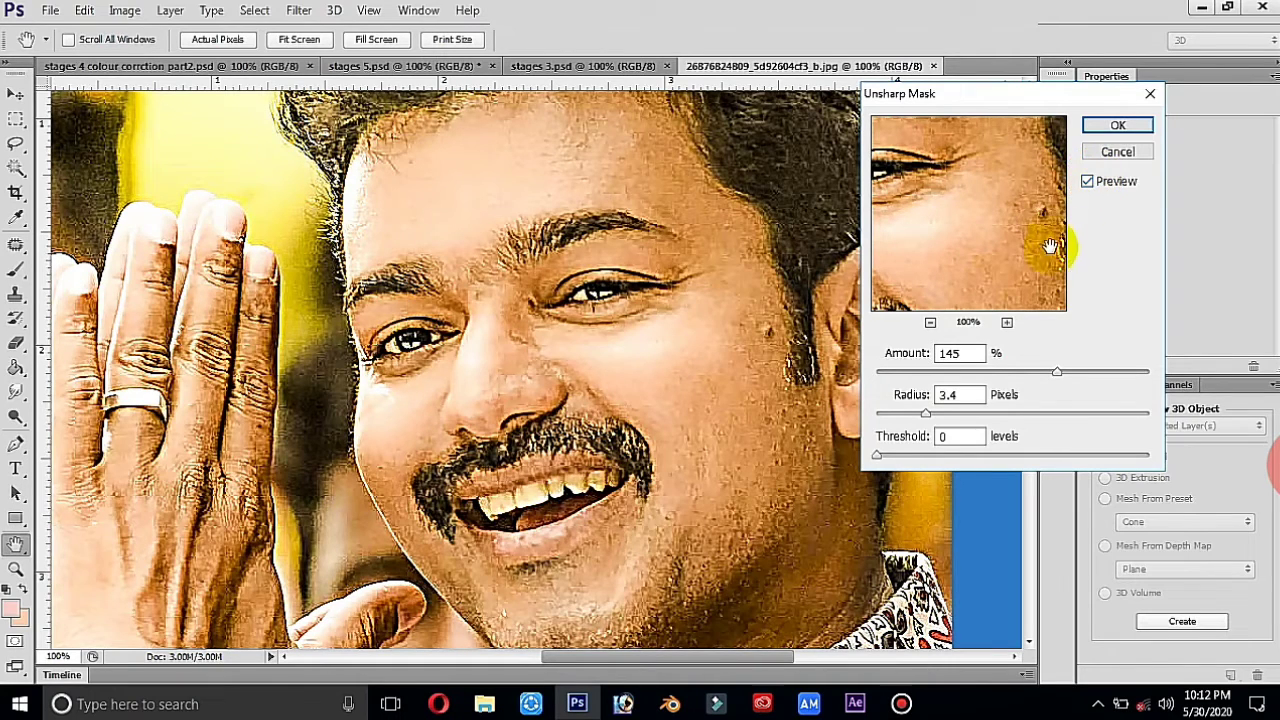
# Step: Apply Unsharp Mask with Amount about 157%, Radius 4.7 px and Threshold 0
pyautogui.moveTo(1058, 372)
pyautogui.mouseDown()
pyautogui.moveTo(1096, 375)
pyautogui.moveTo(1071, 385)
pyautogui.moveTo(1074, 374)
pyautogui.moveTo(1079, 383)
pyautogui.mouseUp()
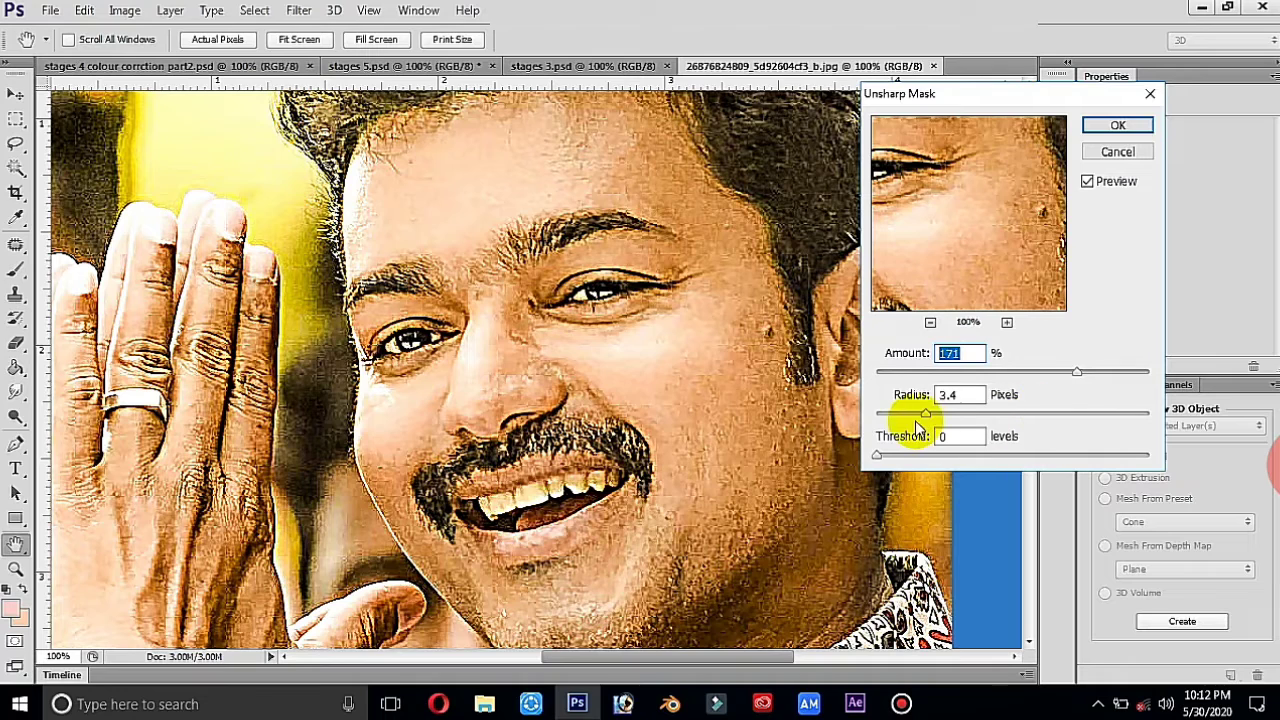
pyautogui.moveTo(925, 413)
pyautogui.mouseDown()
pyautogui.moveTo(1046, 396)
pyautogui.moveTo(948, 427)
pyautogui.mouseUp()
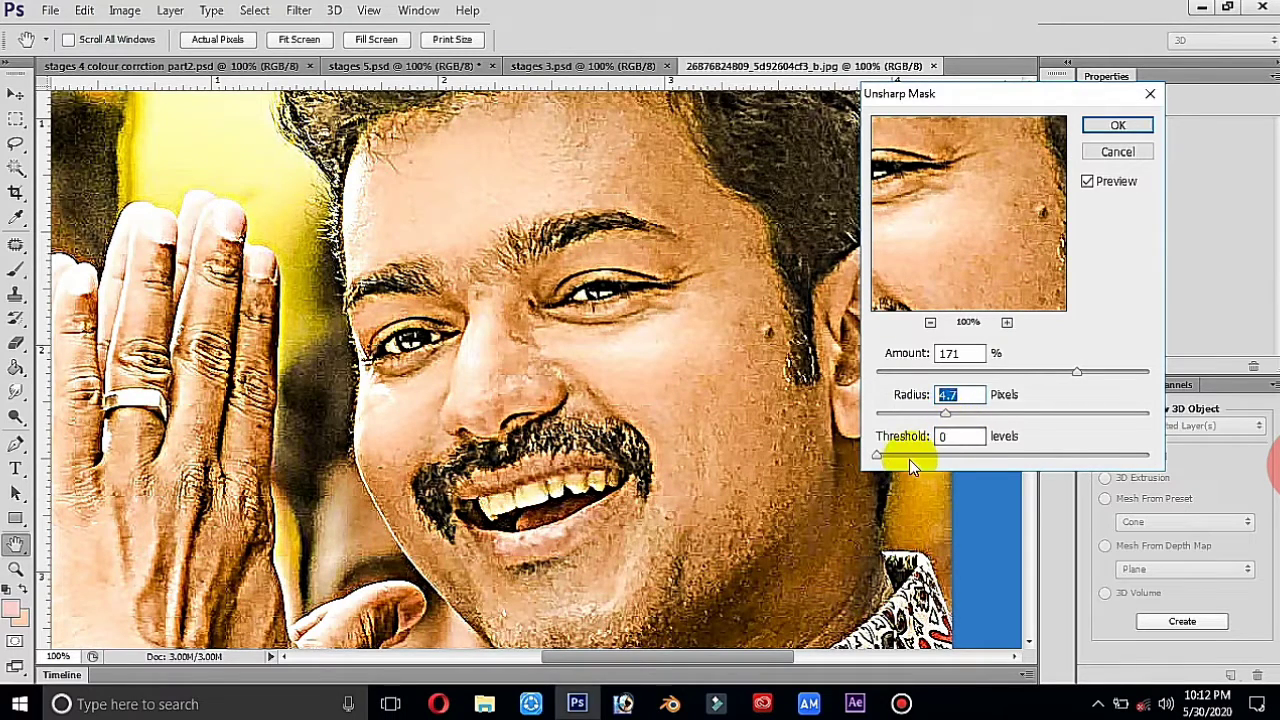
pyautogui.click(960, 437)
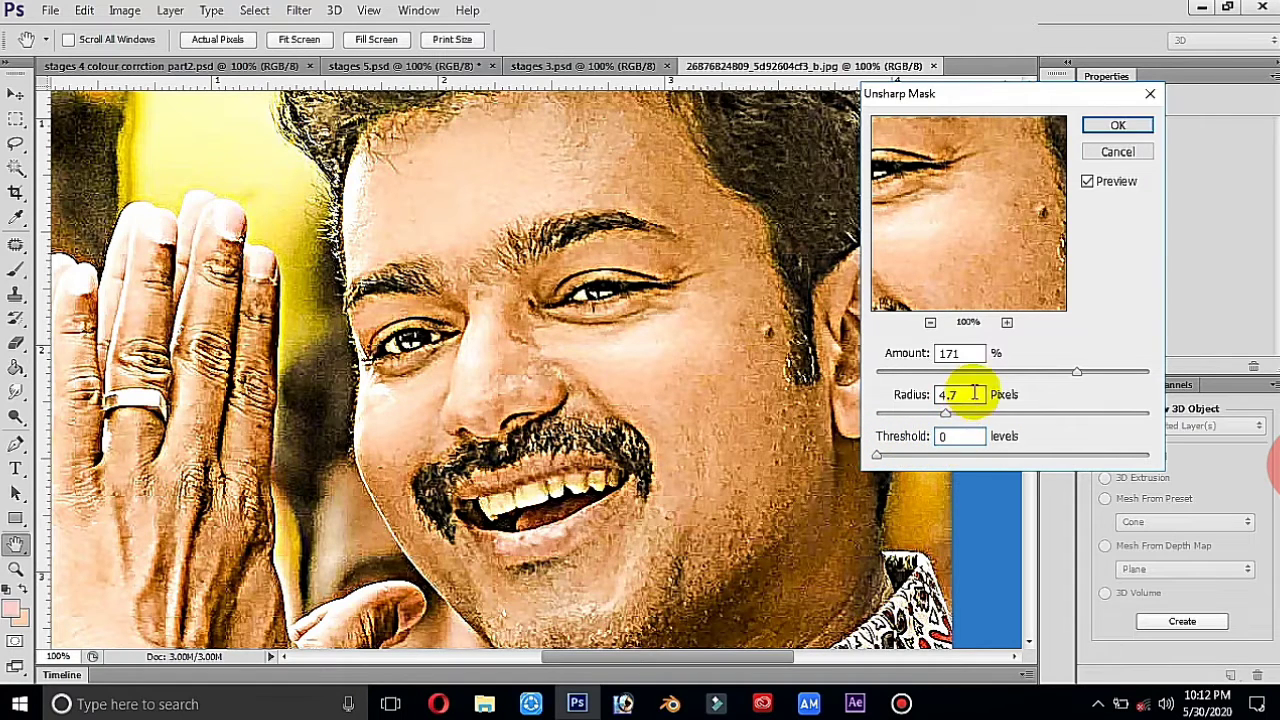
pyautogui.click(680, 423)
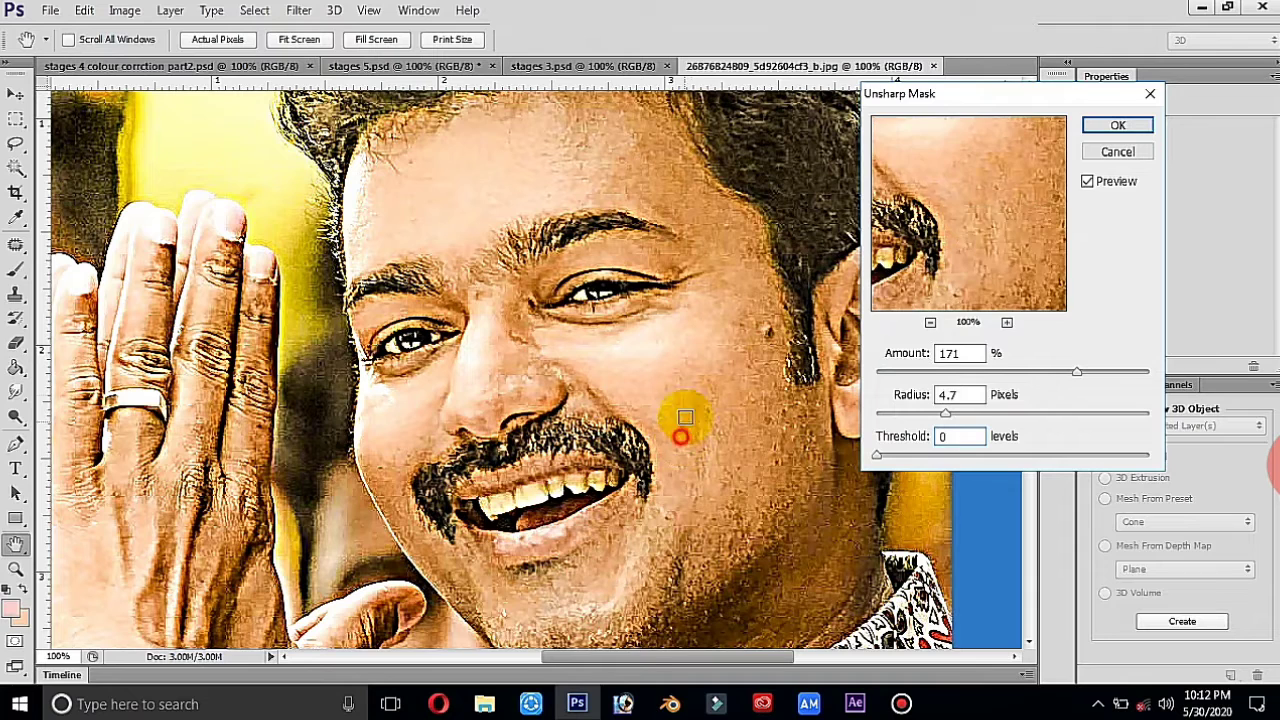
pyautogui.click(990, 170)
pyautogui.moveTo(990, 170); pyautogui.dragTo(1046, 286)
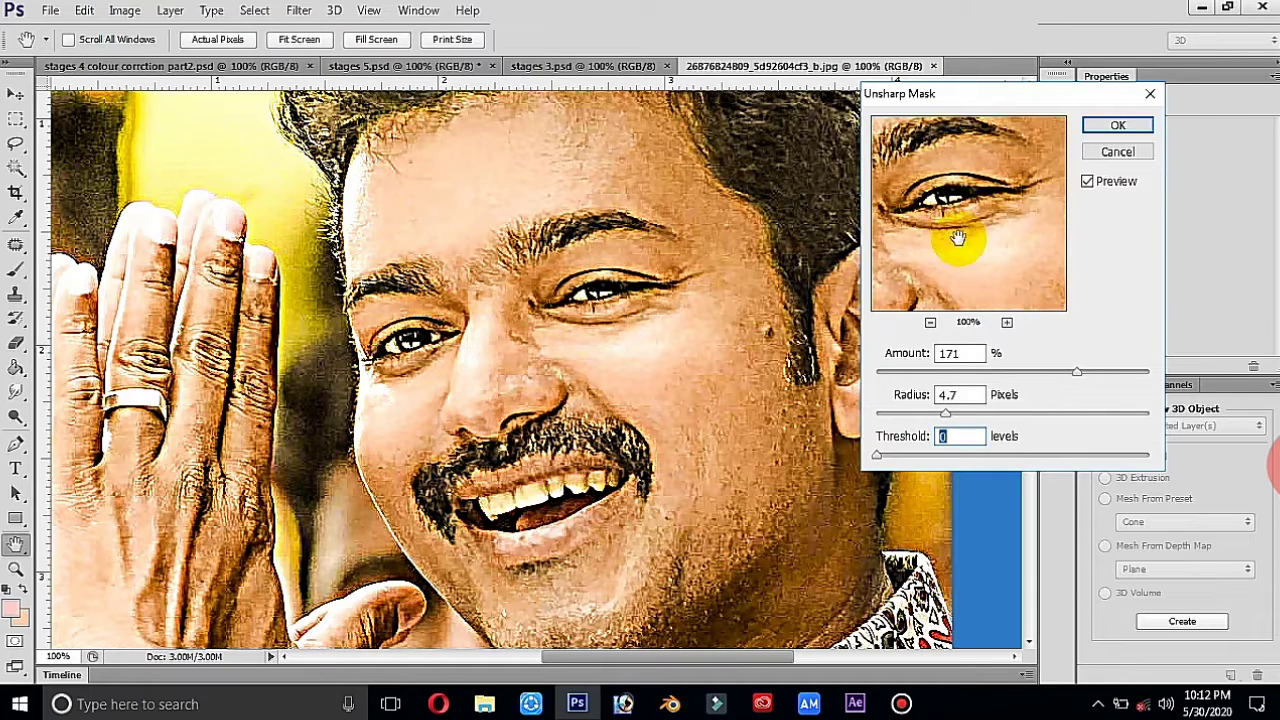
pyautogui.moveTo(957, 243)
pyautogui.mouseDown()
pyautogui.moveTo(1023, 206)
pyautogui.moveTo(951, 286)
pyautogui.mouseUp()
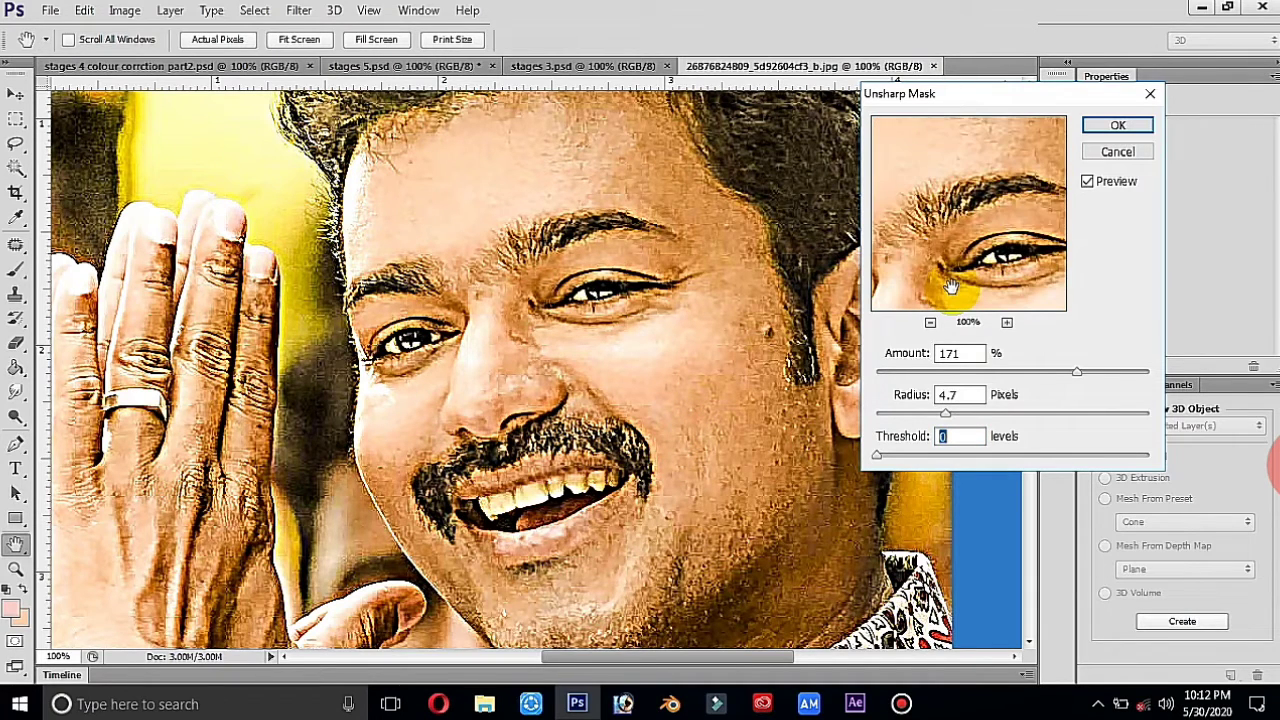
pyautogui.moveTo(1075, 372); pyautogui.dragTo(1069, 375)
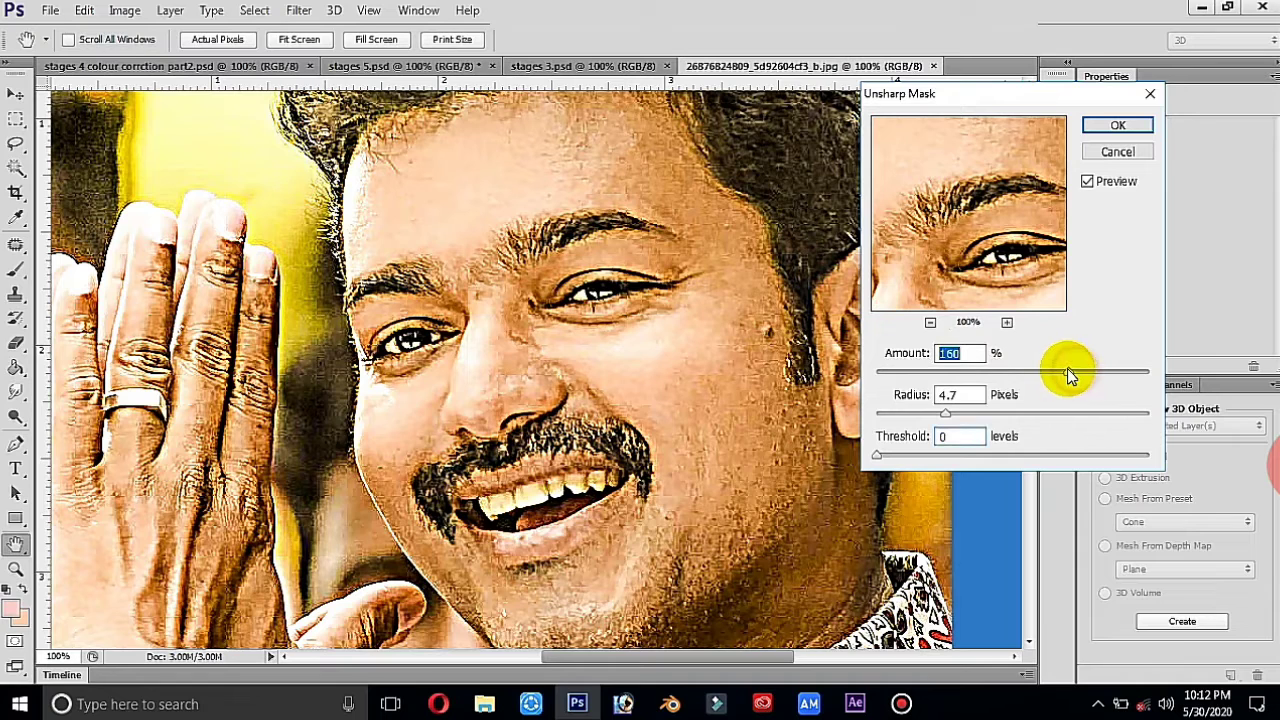
pyautogui.click(1118, 127)
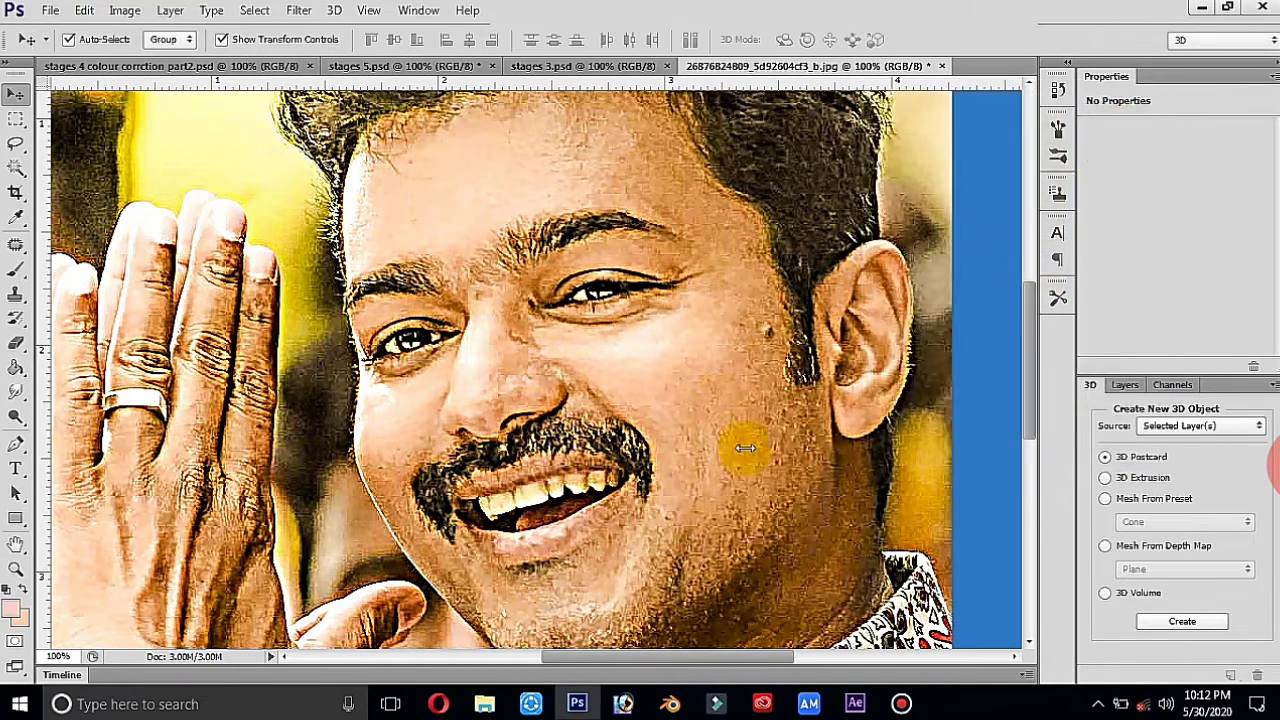
# Step: Pan over the sharpened face, chin and hair, then return to the stages 5.psd slide
pyautogui.click(16, 543)
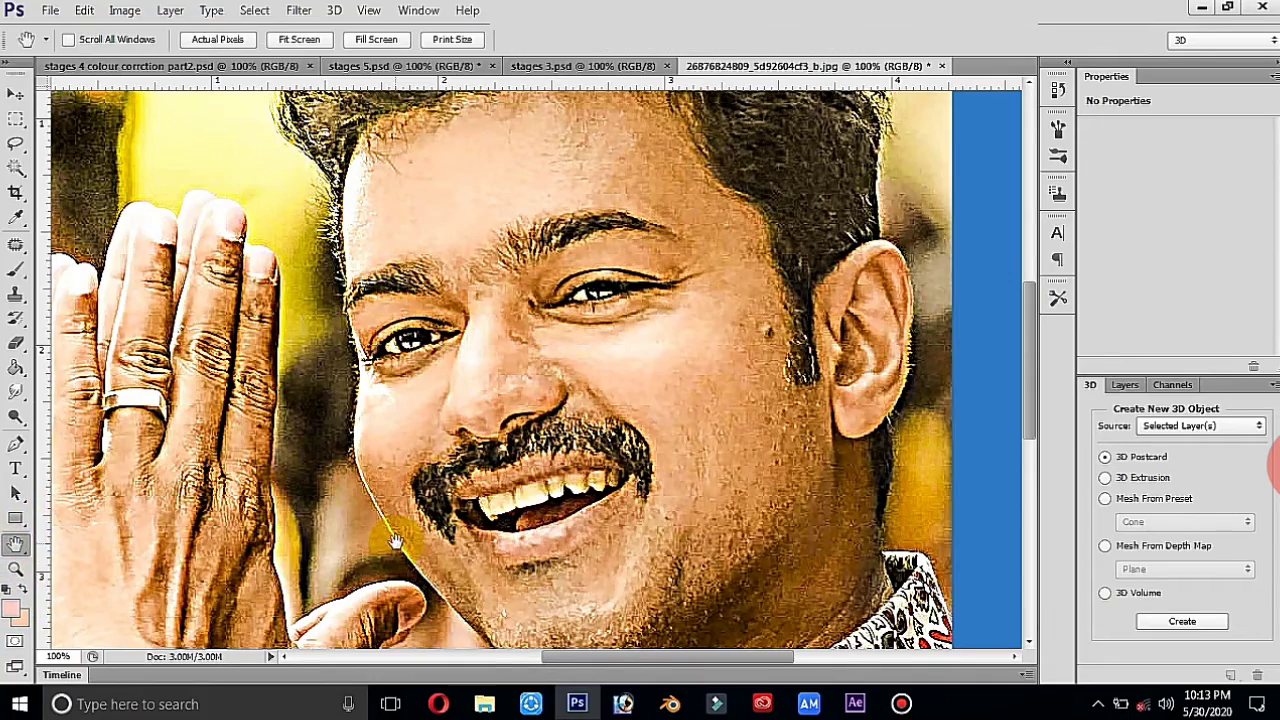
pyautogui.moveTo(396, 536)
pyautogui.mouseDown()
pyautogui.moveTo(600, 393)
pyautogui.moveTo(530, 275)
pyautogui.moveTo(522, 434)
pyautogui.moveTo(531, 264)
pyautogui.mouseUp()
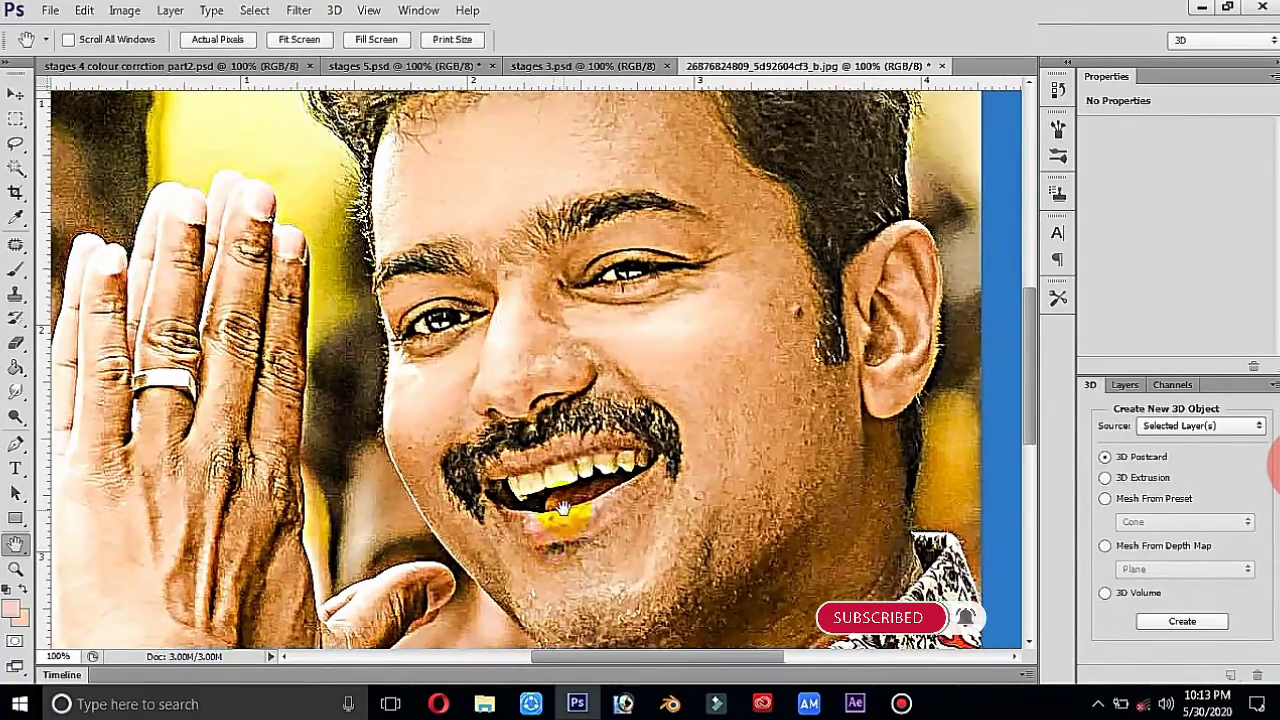
pyautogui.moveTo(551, 514)
pyautogui.mouseDown()
pyautogui.moveTo(563, 506)
pyautogui.moveTo(572, 550)
pyautogui.moveTo(551, 606)
pyautogui.mouseUp()
pyautogui.moveTo(621, 371)
pyautogui.mouseDown()
pyautogui.moveTo(603, 528)
pyautogui.moveTo(600, 477)
pyautogui.moveTo(660, 383)
pyautogui.mouseUp()
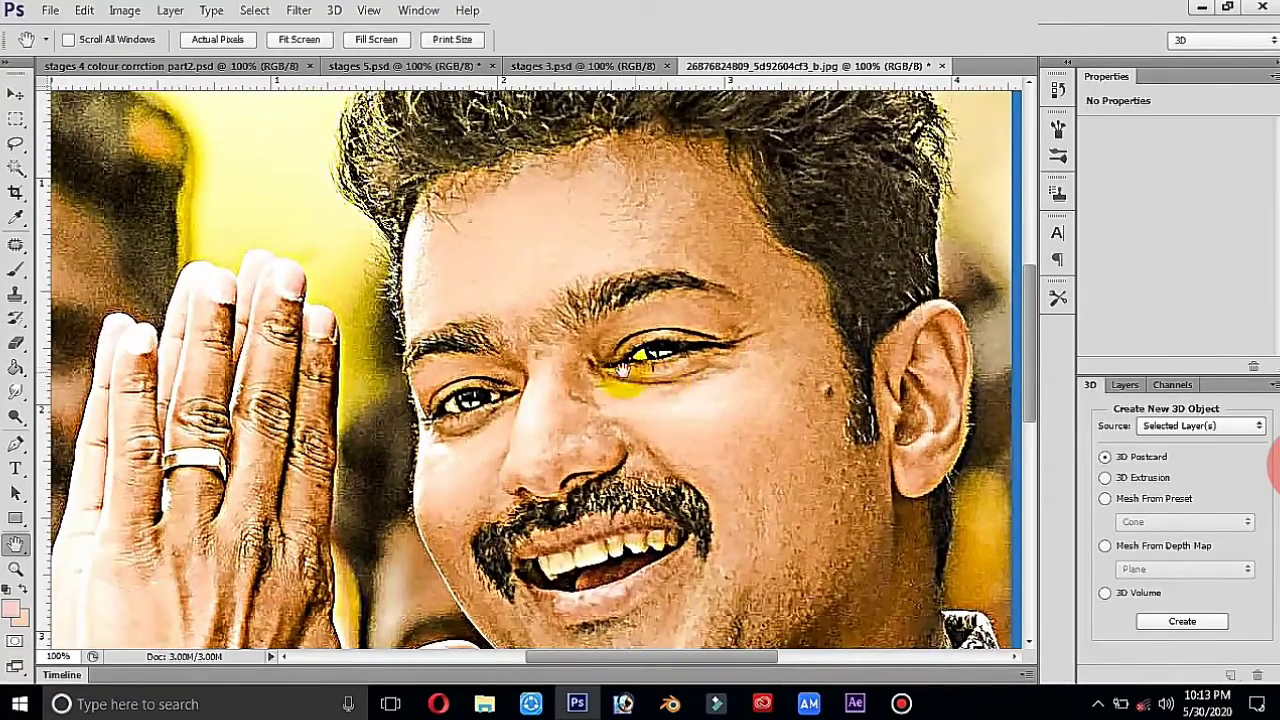
pyautogui.click(418, 70)
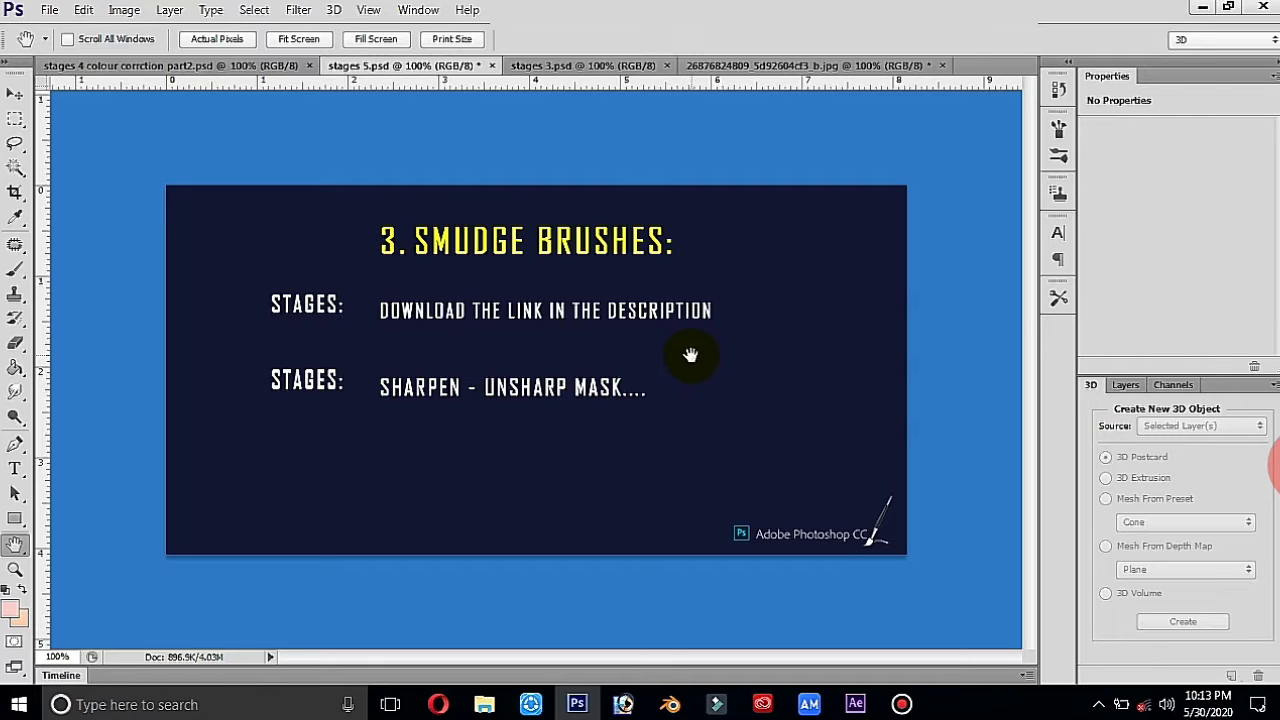
# Step: Review the stages 3.psd slide, then go back to the portrait JPG
pyautogui.click(590, 70)
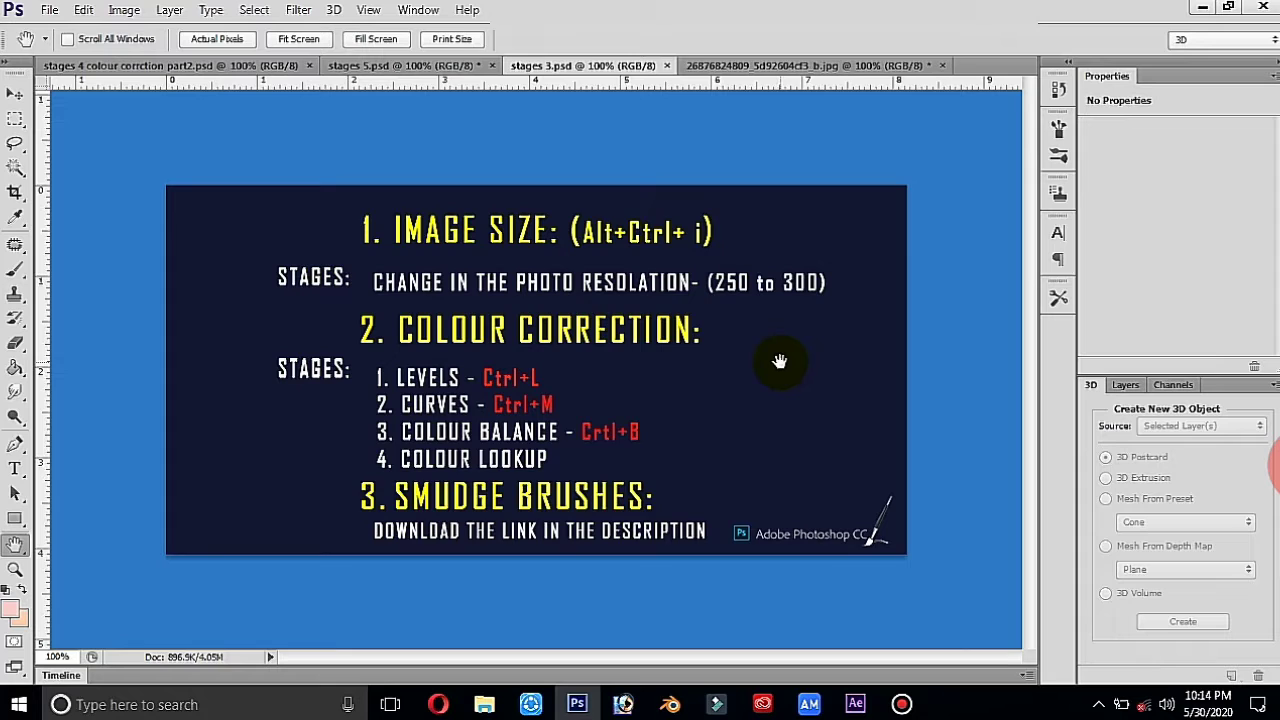
pyautogui.click(876, 65)
# Step: Close the edited portrait without saving its changes
pyautogui.scroll(1, 1028, 306)
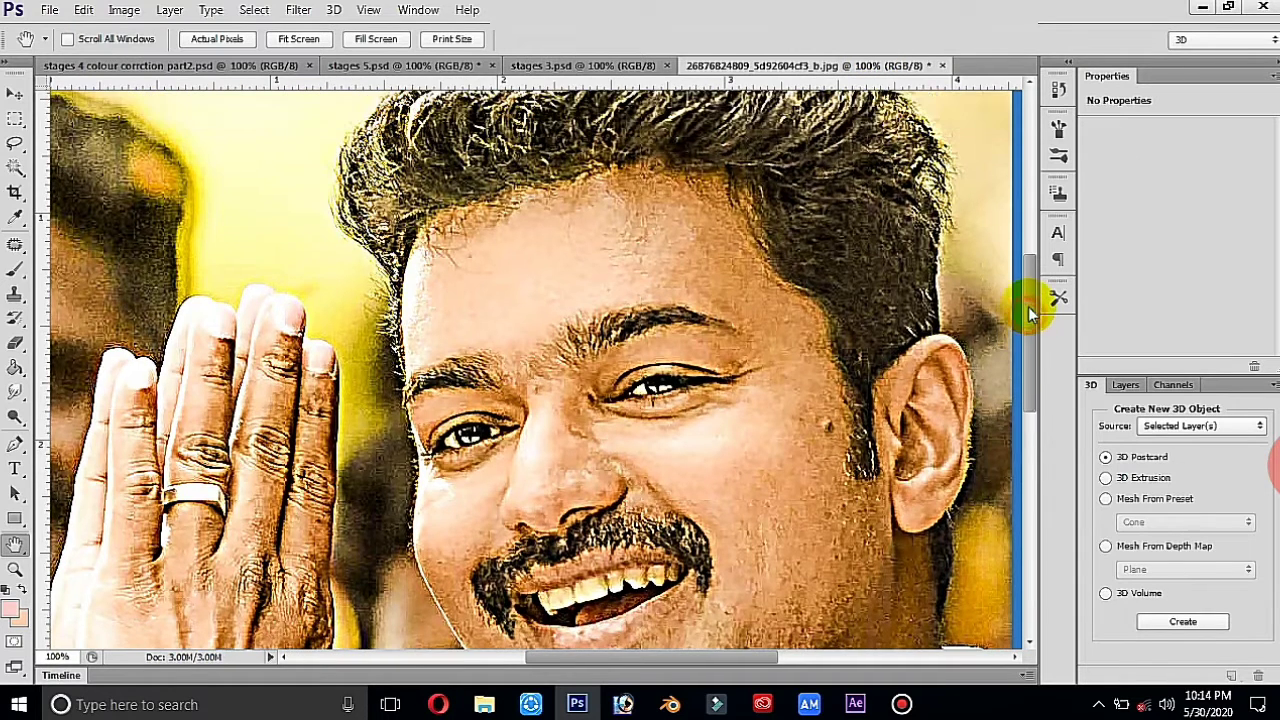
pyautogui.click(942, 65)
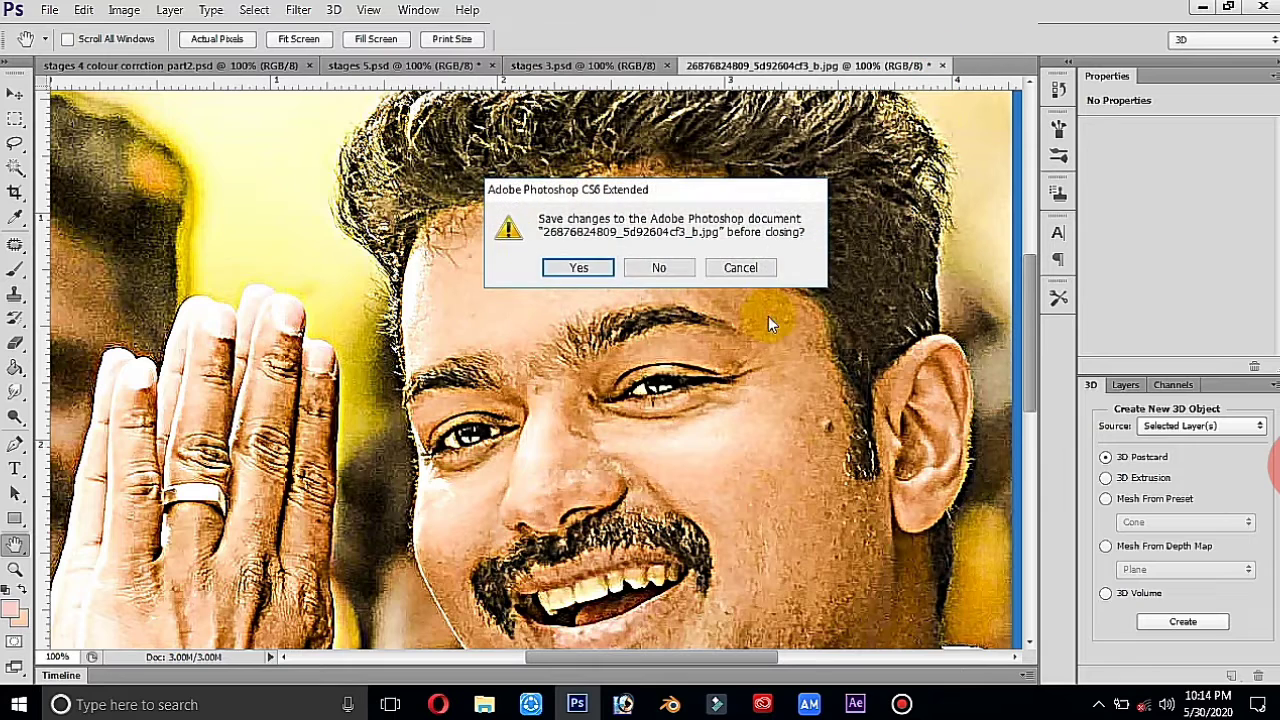
pyautogui.click(640, 280)
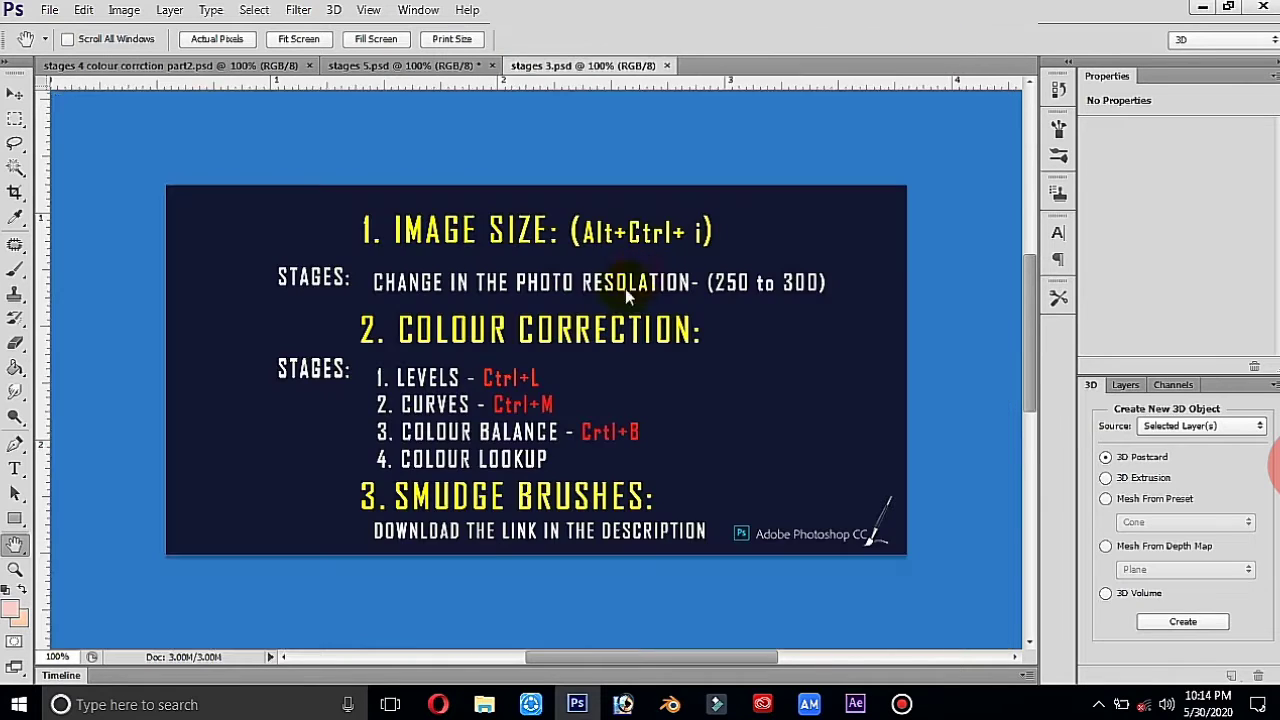
pyautogui.click(49, 10)
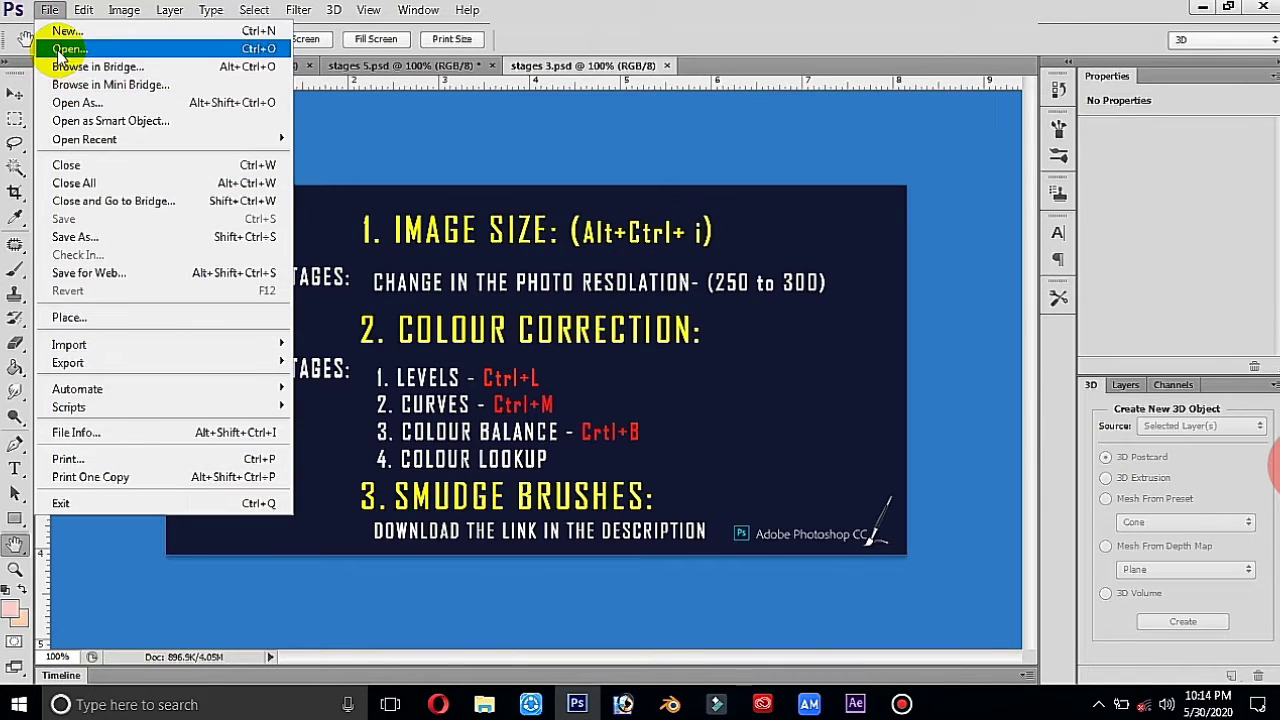
pyautogui.click(58, 50)
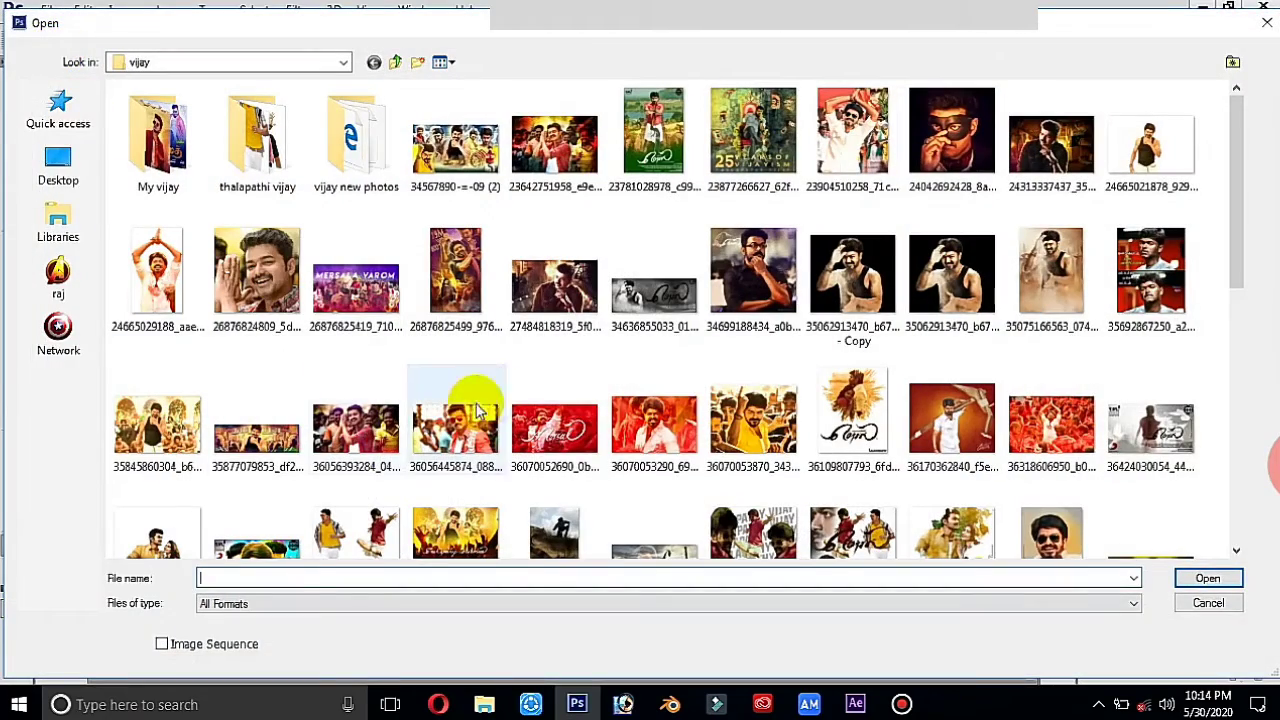
pyautogui.click(565, 300)
pyautogui.scroll(-2, 571, 323)
pyautogui.scroll(2, 571, 323)
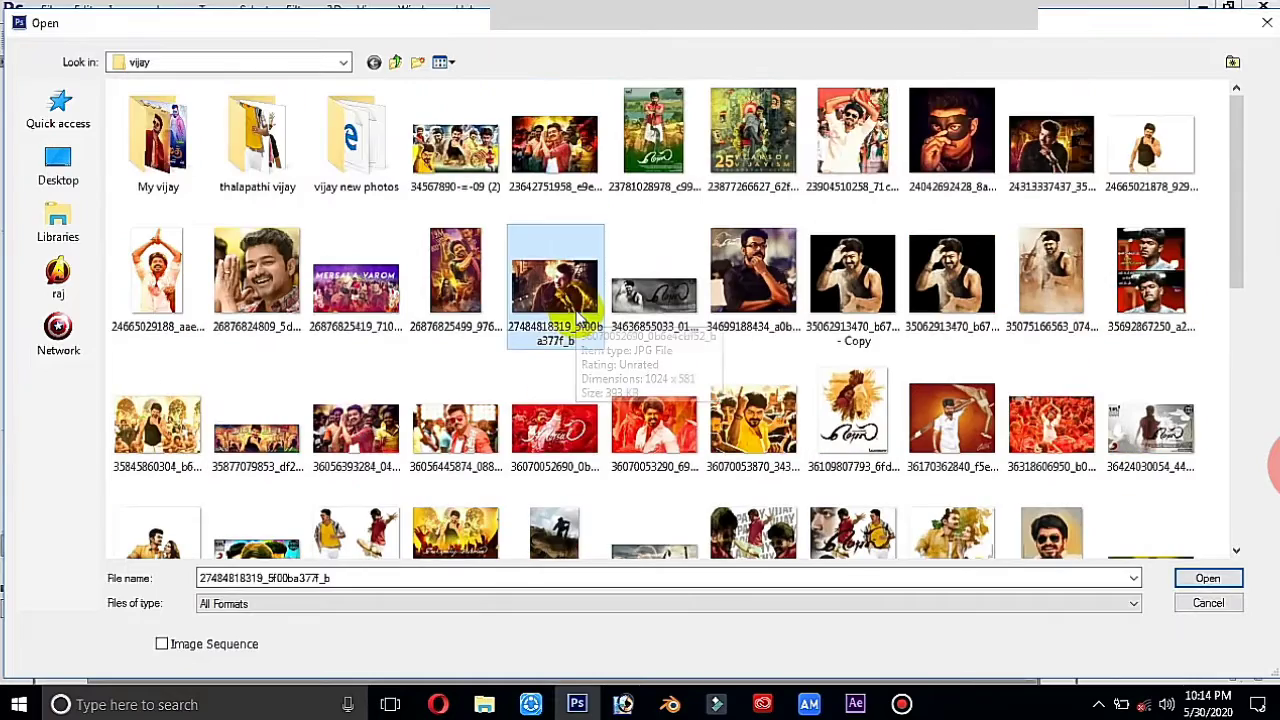
pyautogui.doubleClick(258, 280)
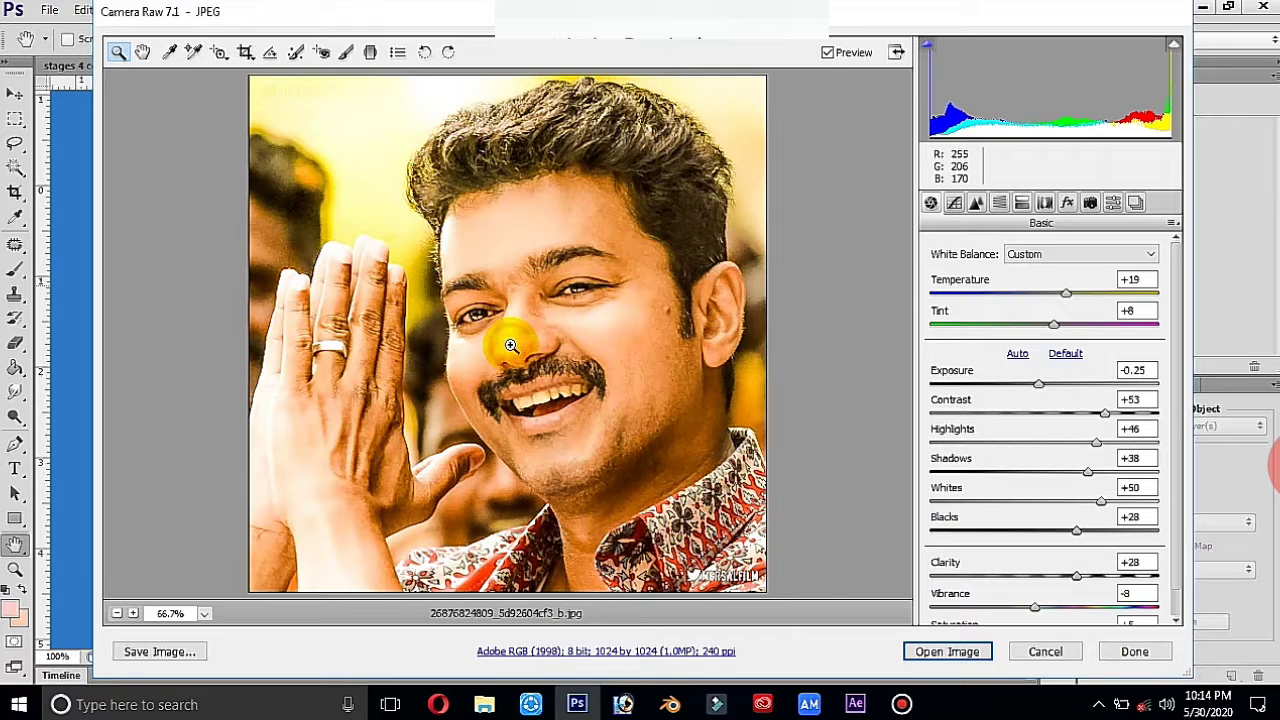
# Step: Zoom the Camera Raw preview to 200% and pan across the cheek, eye and nose
pyautogui.click(510, 345)
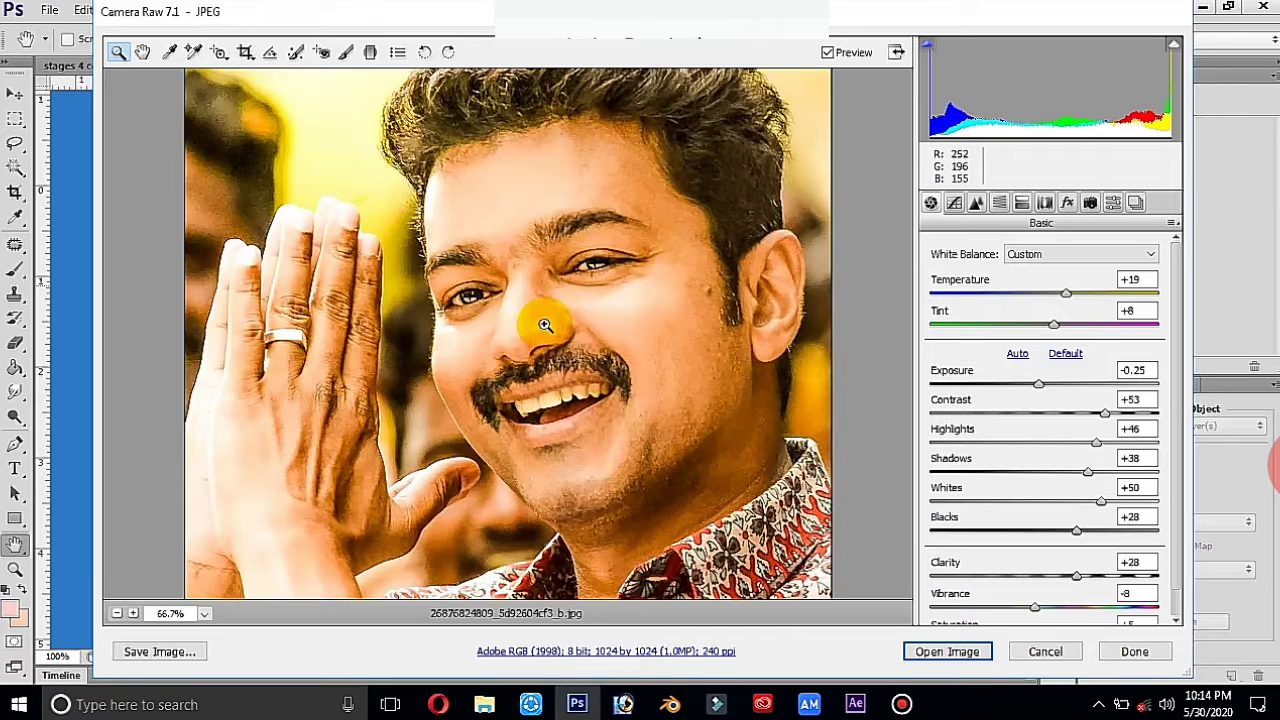
pyautogui.click(543, 320)
pyautogui.click(592, 373)
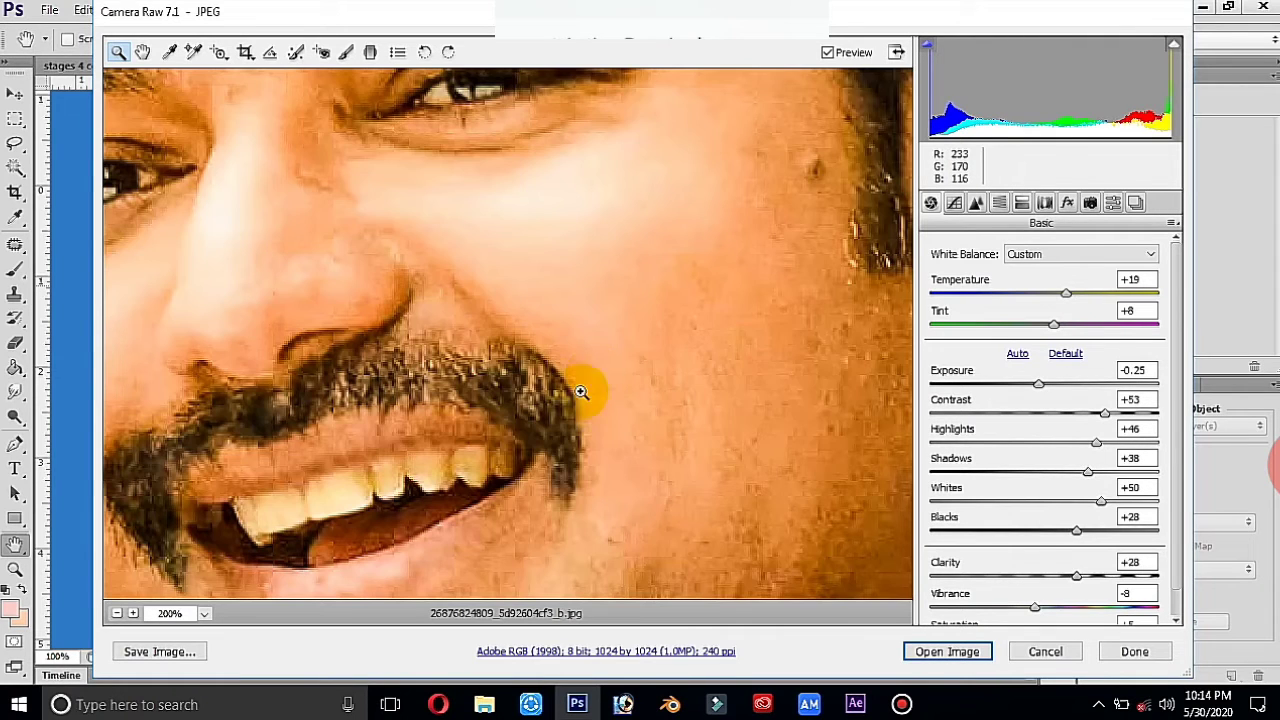
pyautogui.click(143, 52)
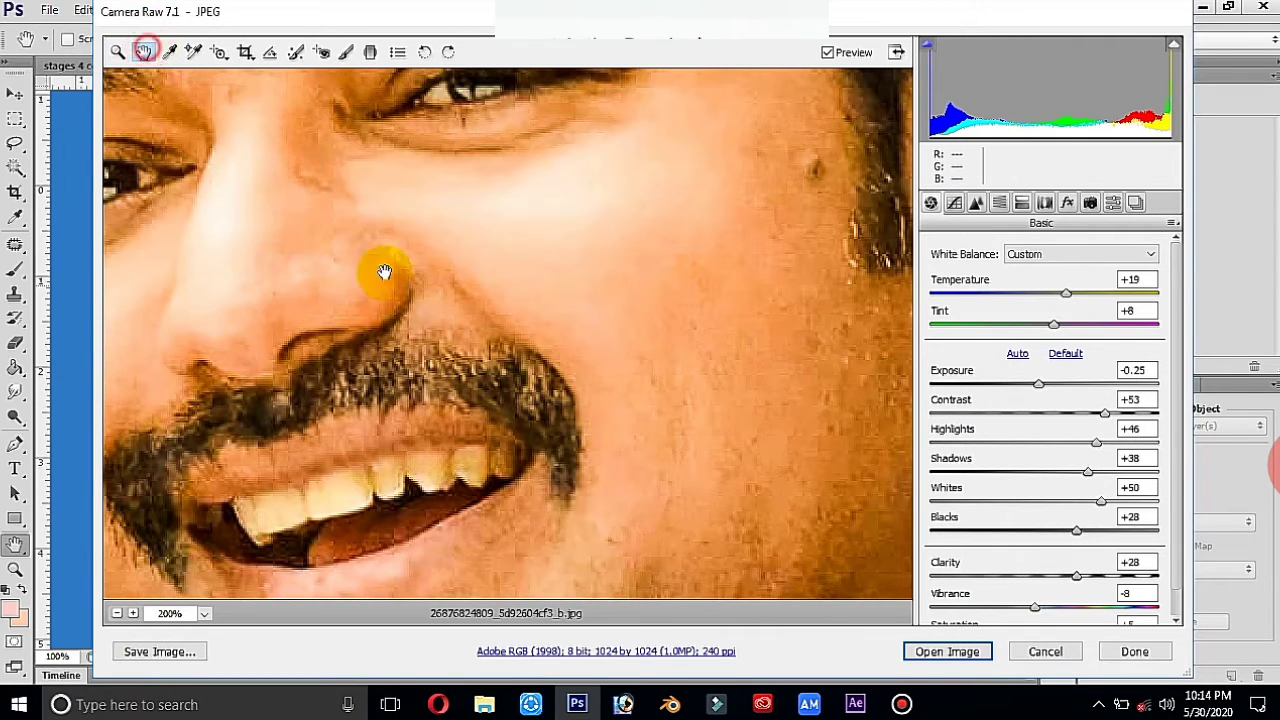
pyautogui.moveTo(380, 269); pyautogui.dragTo(808, 171)
pyautogui.moveTo(440, 300)
pyautogui.mouseDown()
pyautogui.moveTo(556, 404)
pyautogui.moveTo(457, 288)
pyautogui.mouseUp()
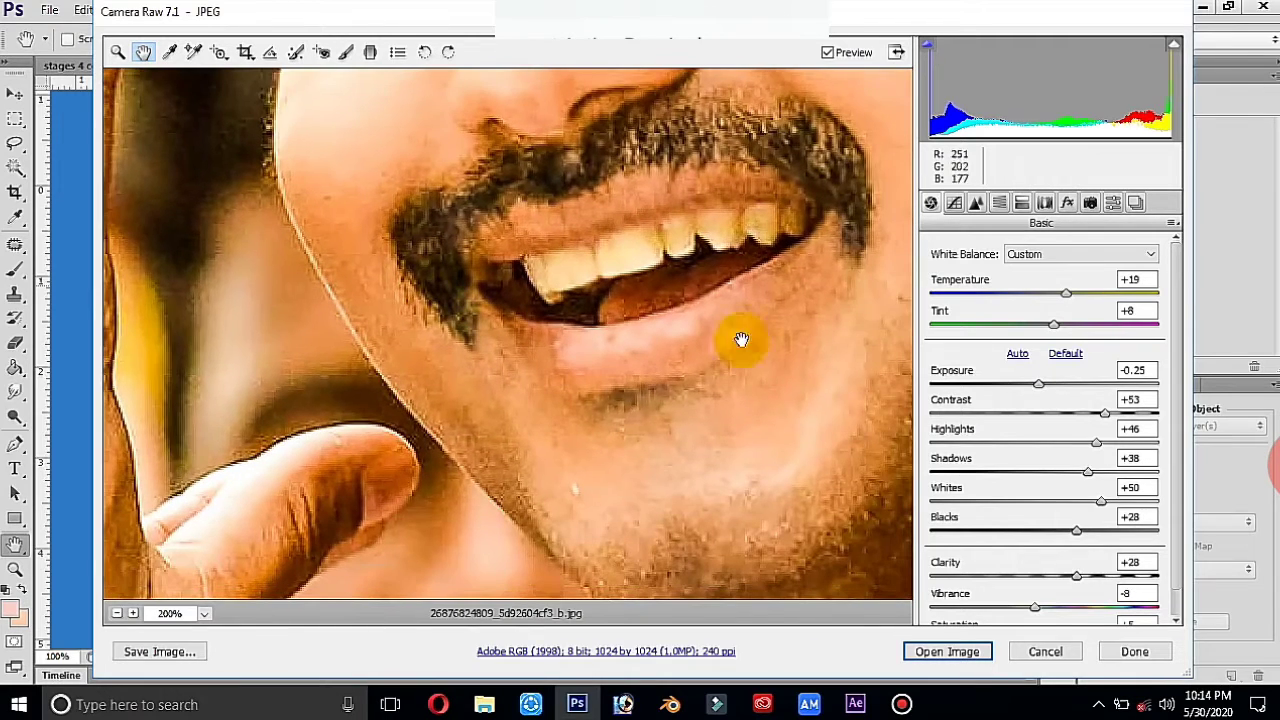
pyautogui.moveTo(591, 183); pyautogui.dragTo(560, 306)
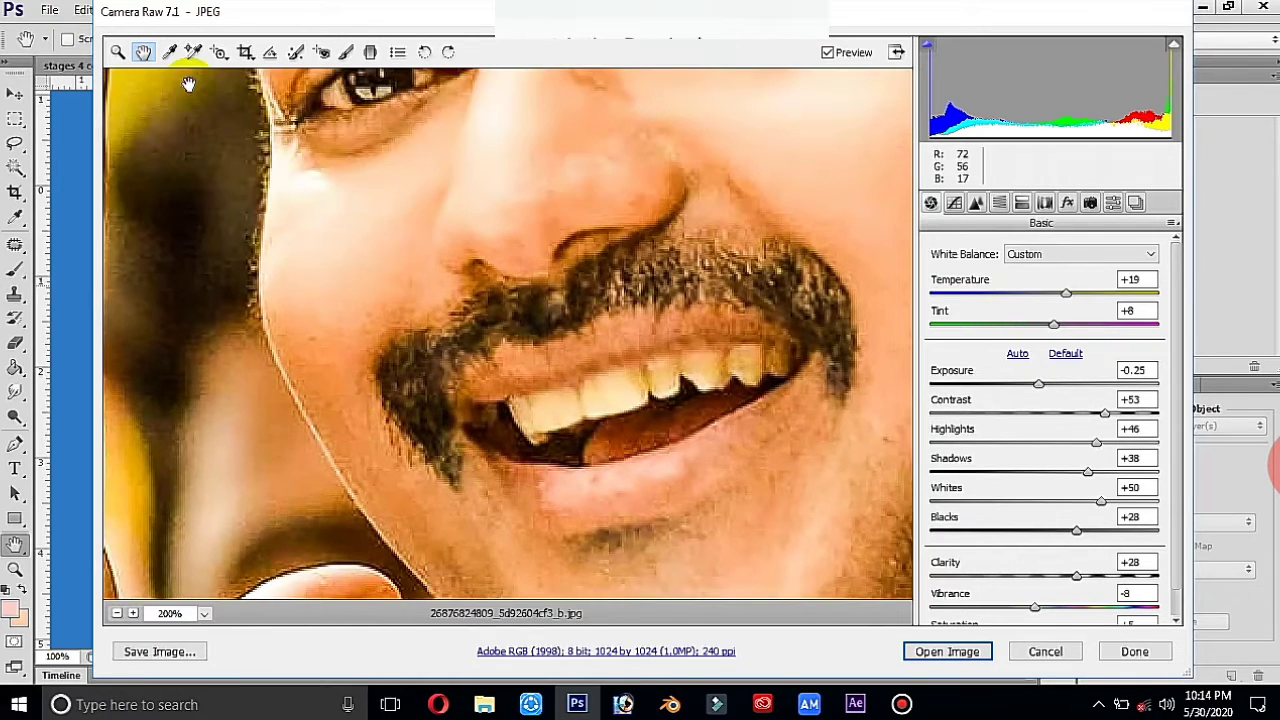
# Step: Return the preview to 100%, centre the face and raise Exposure to -0.15
pyautogui.click(117, 52)
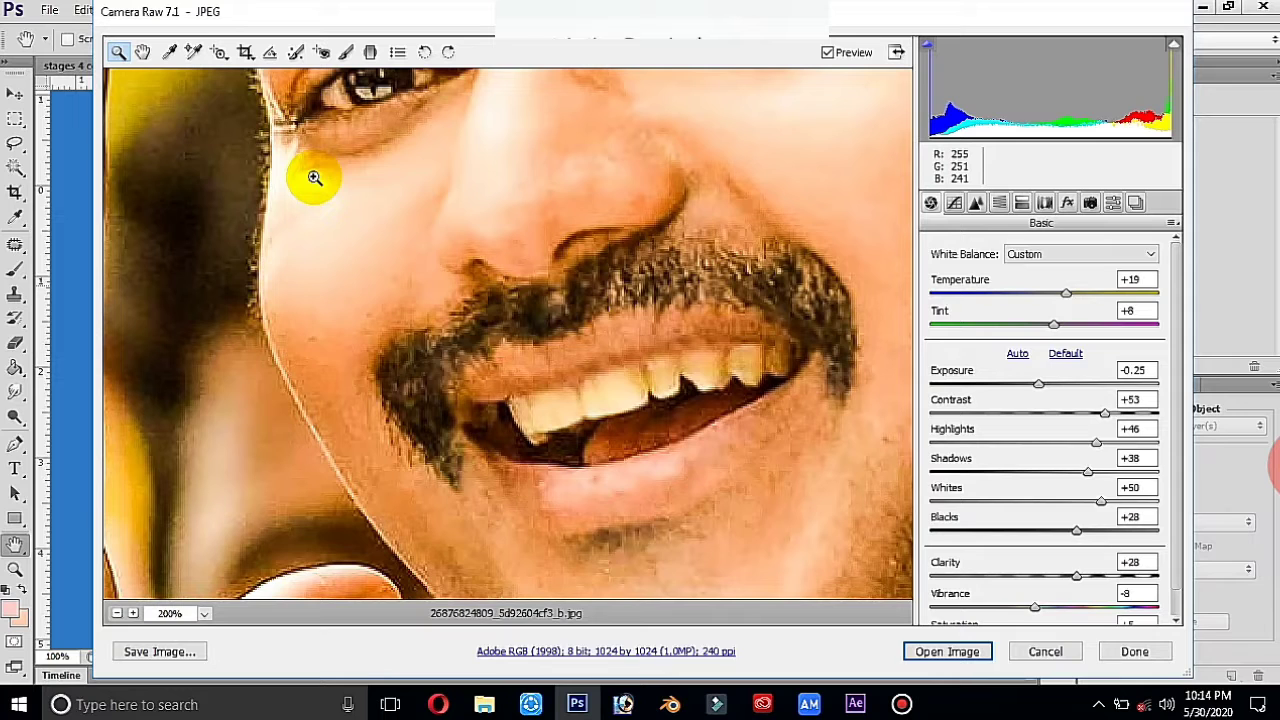
pyautogui.rightClick(311, 174)
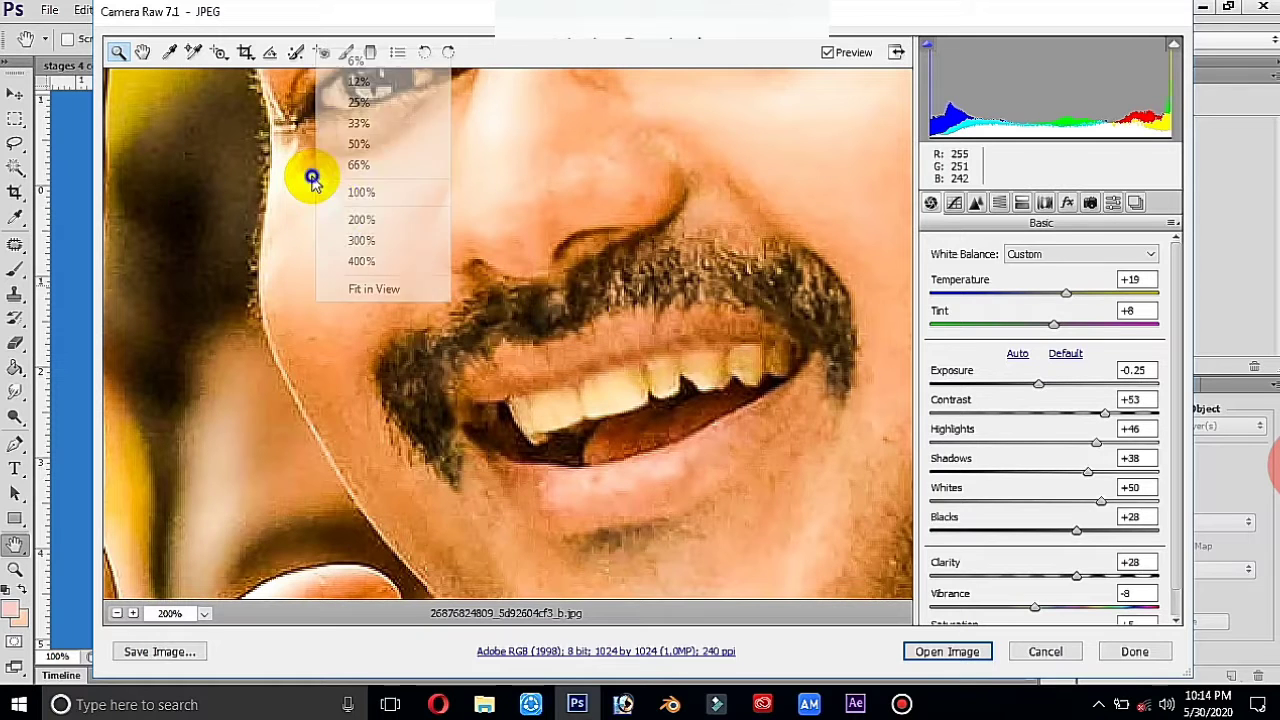
pyautogui.click(371, 187)
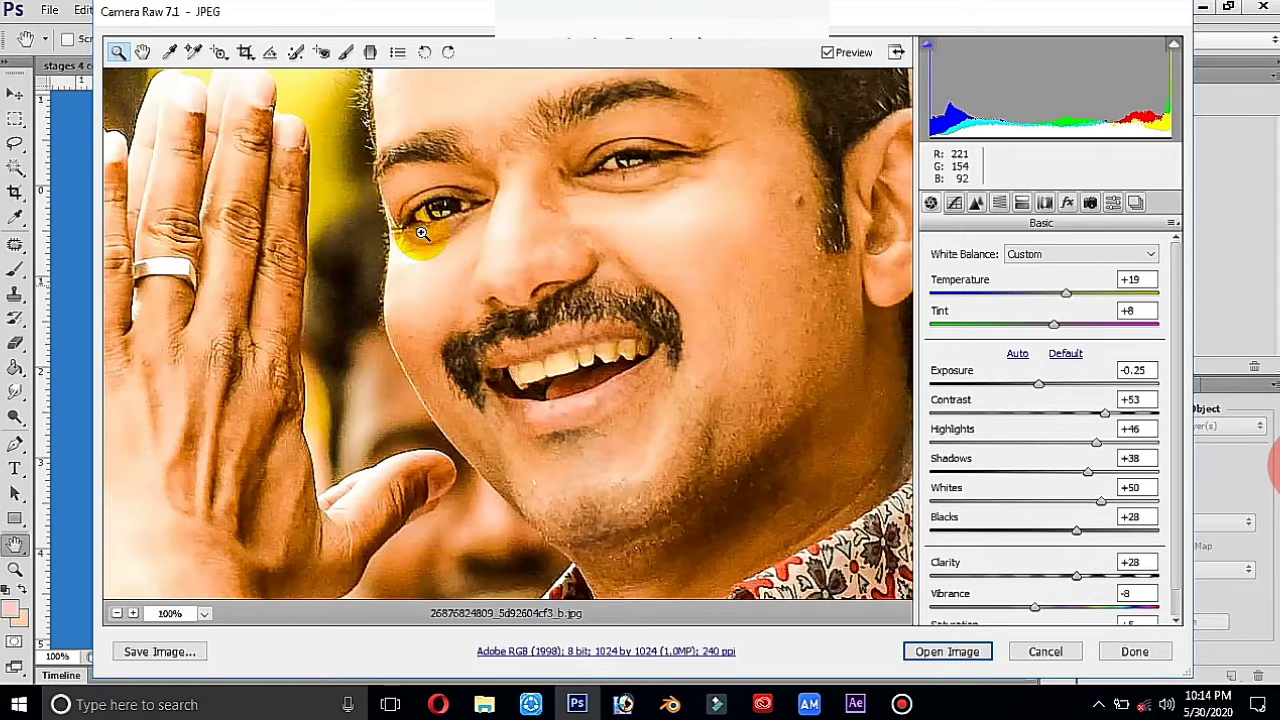
pyautogui.click(550, 262)
pyautogui.rightClick(551, 262)
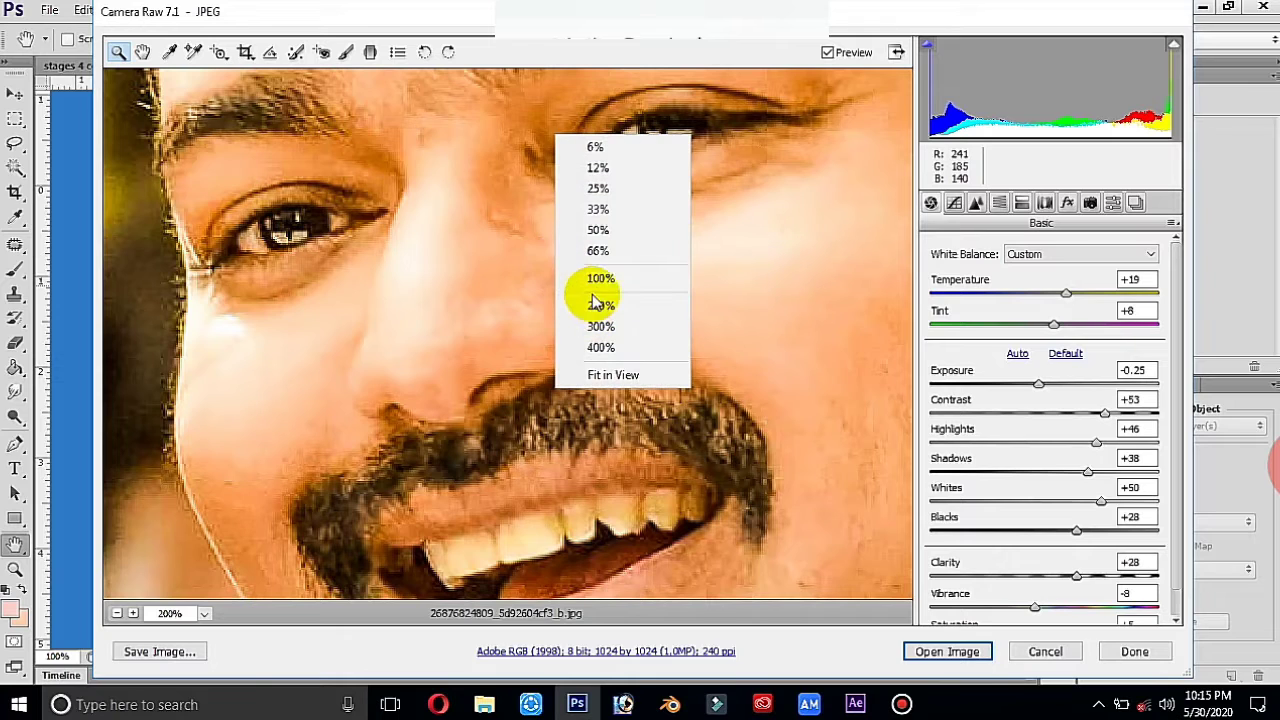
pyautogui.click(586, 277)
pyautogui.click(143, 52)
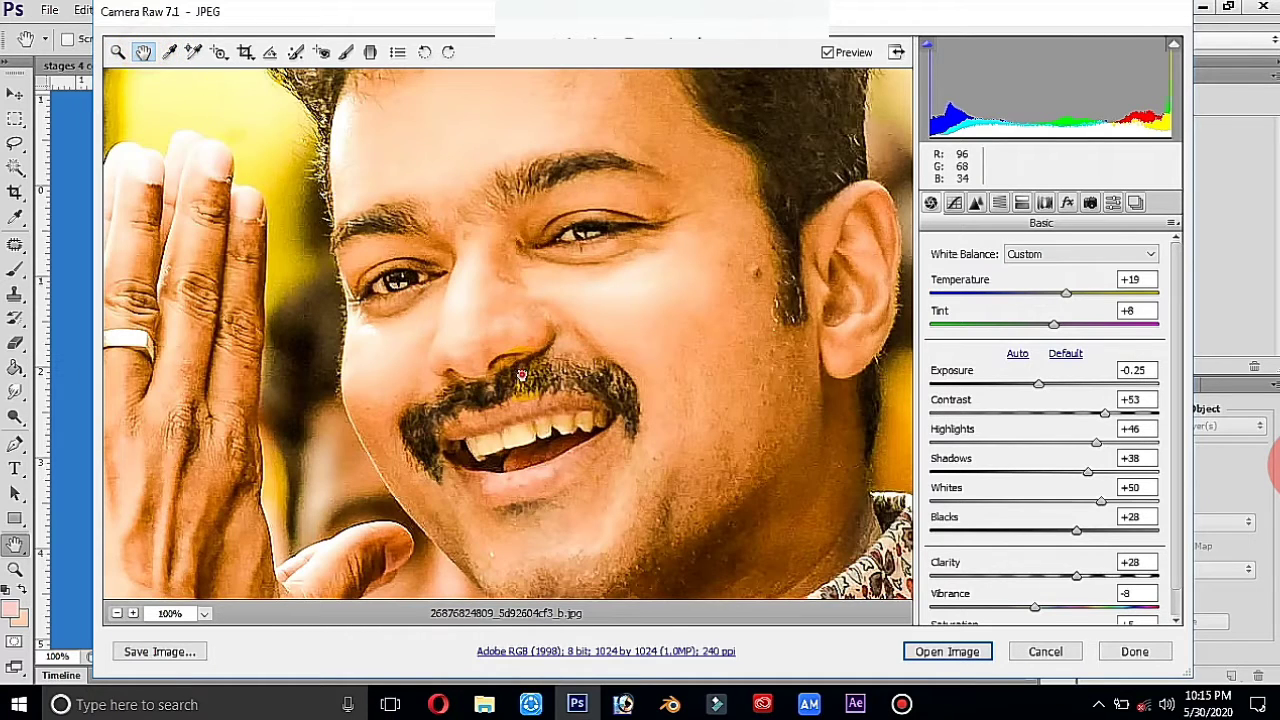
pyautogui.moveTo(527, 375); pyautogui.dragTo(512, 310)
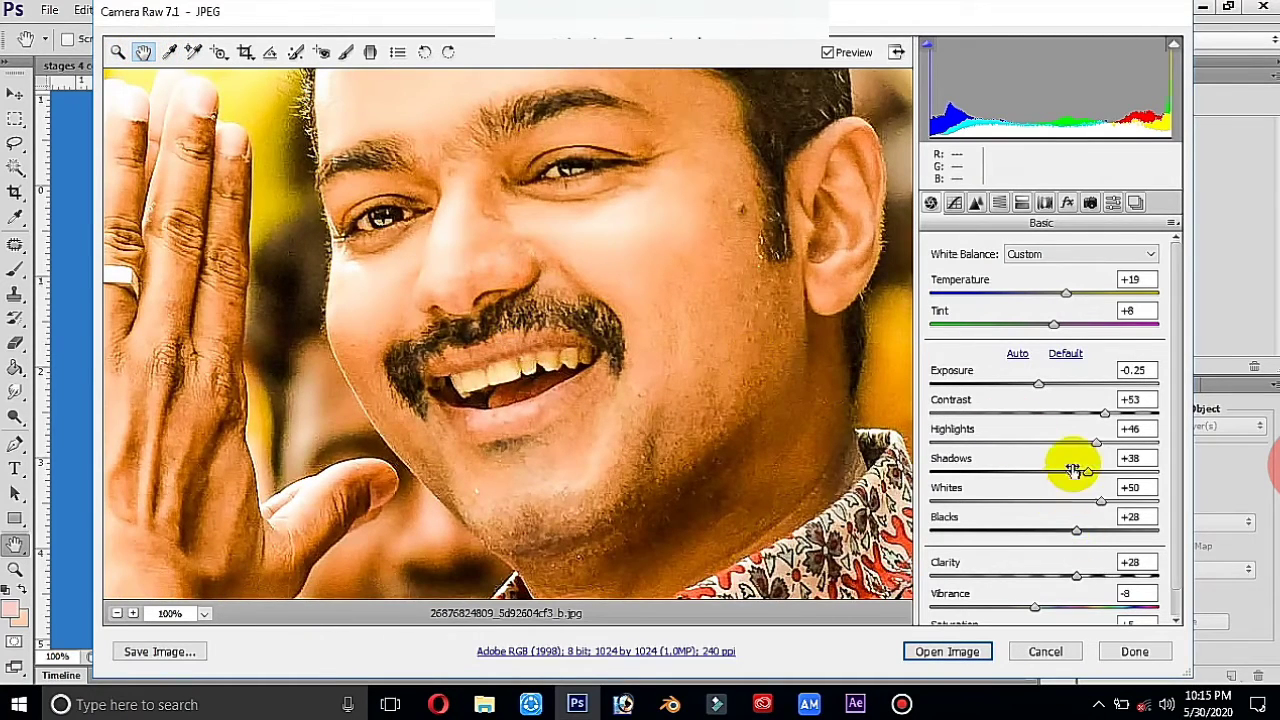
pyautogui.moveTo(1054, 374); pyautogui.dragTo(1056, 378)
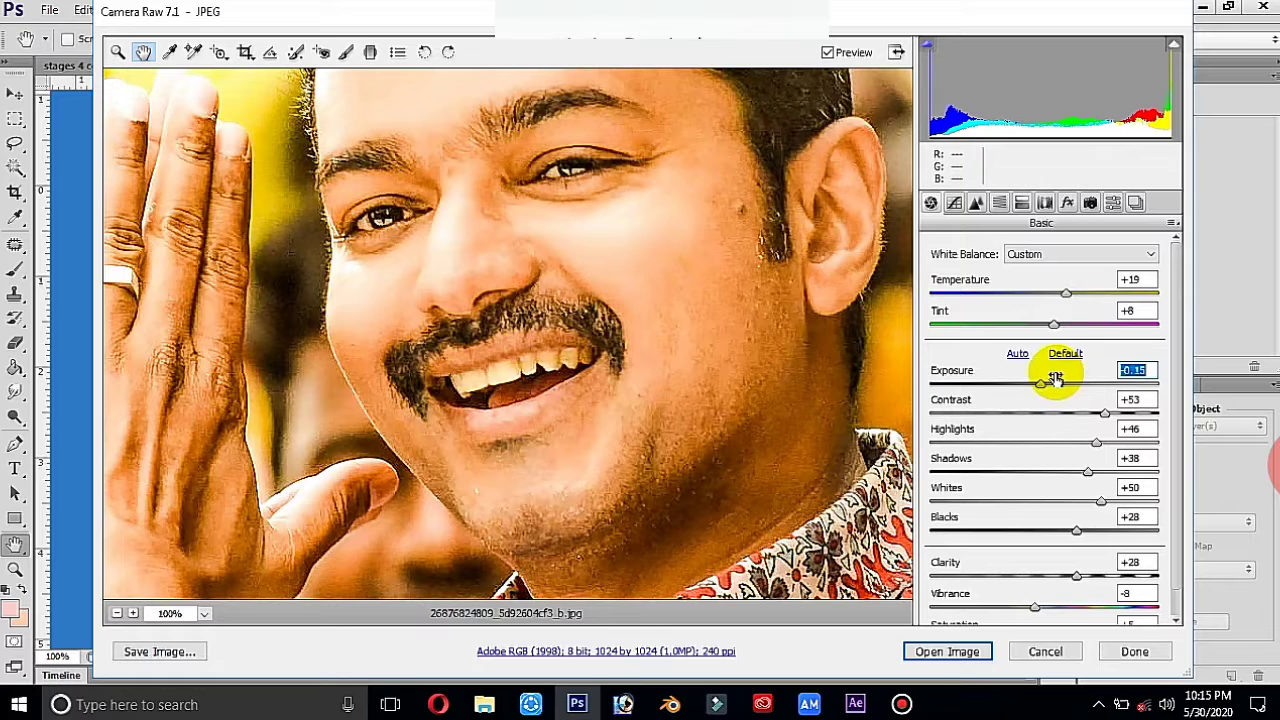
# Step: Check the HSL and Tone Curve panels, then set Detail sharpening Amount to 10
pyautogui.click(999, 203)
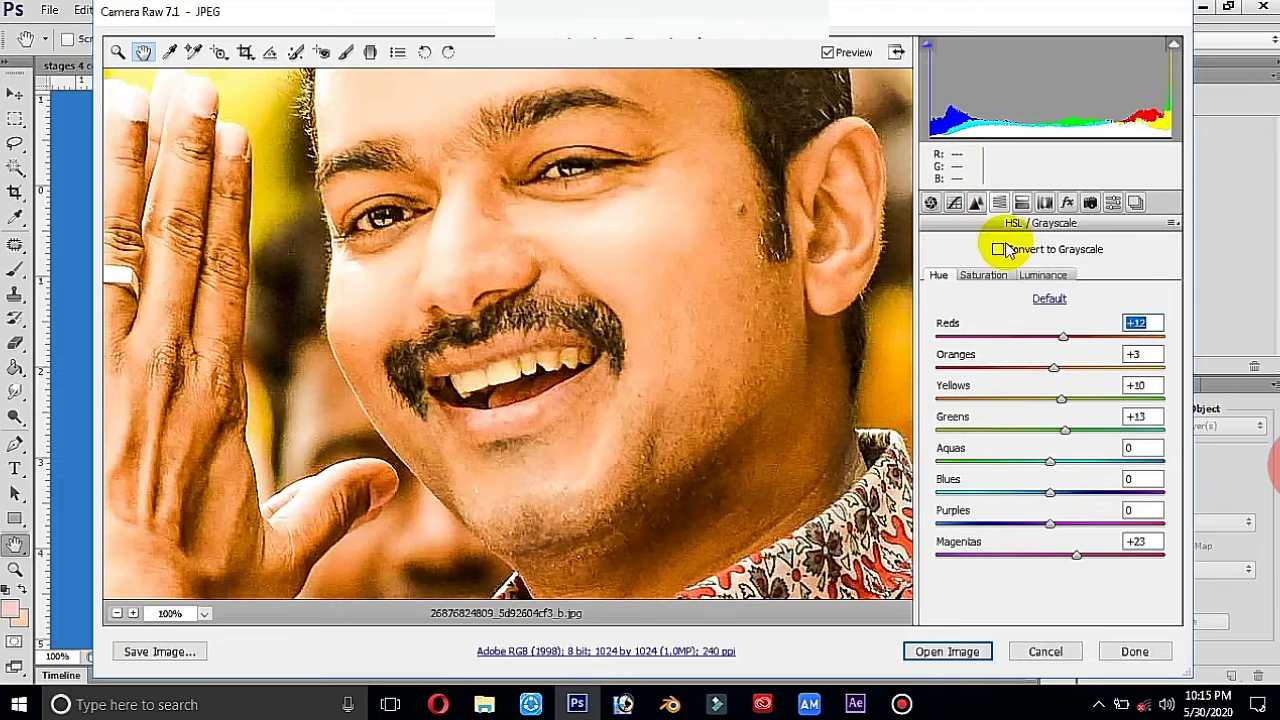
pyautogui.click(955, 204)
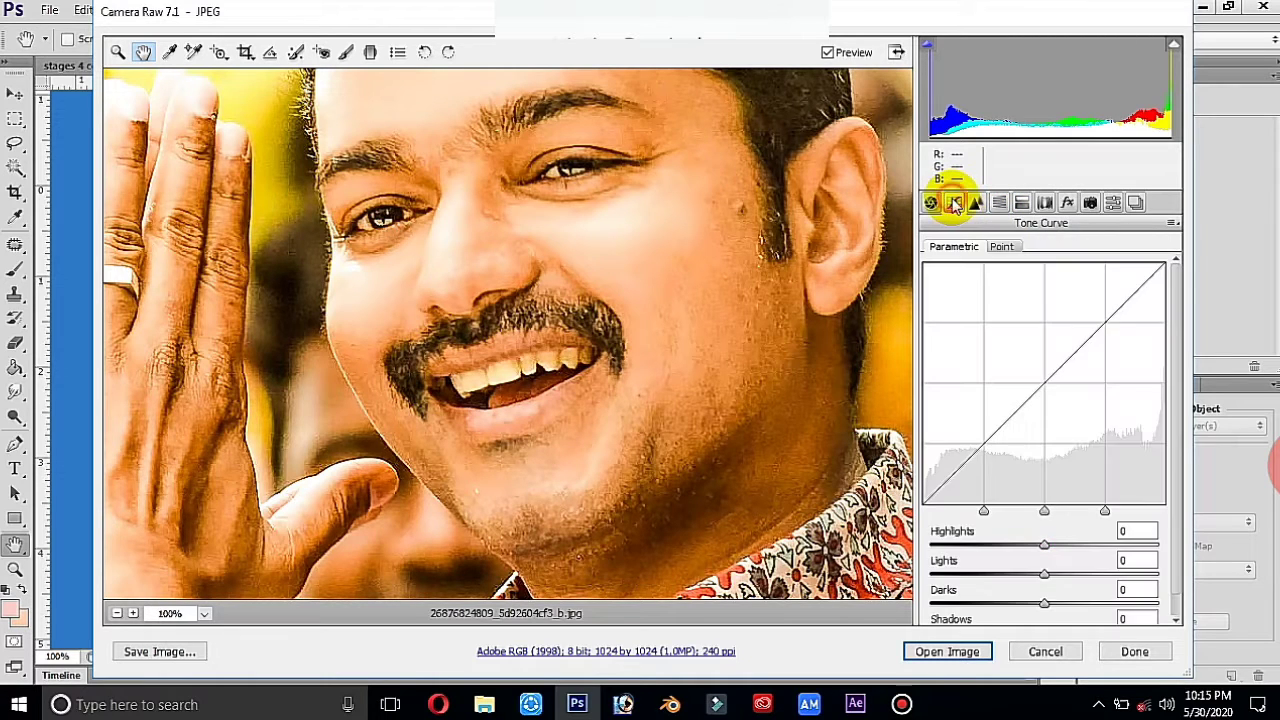
pyautogui.click(977, 204)
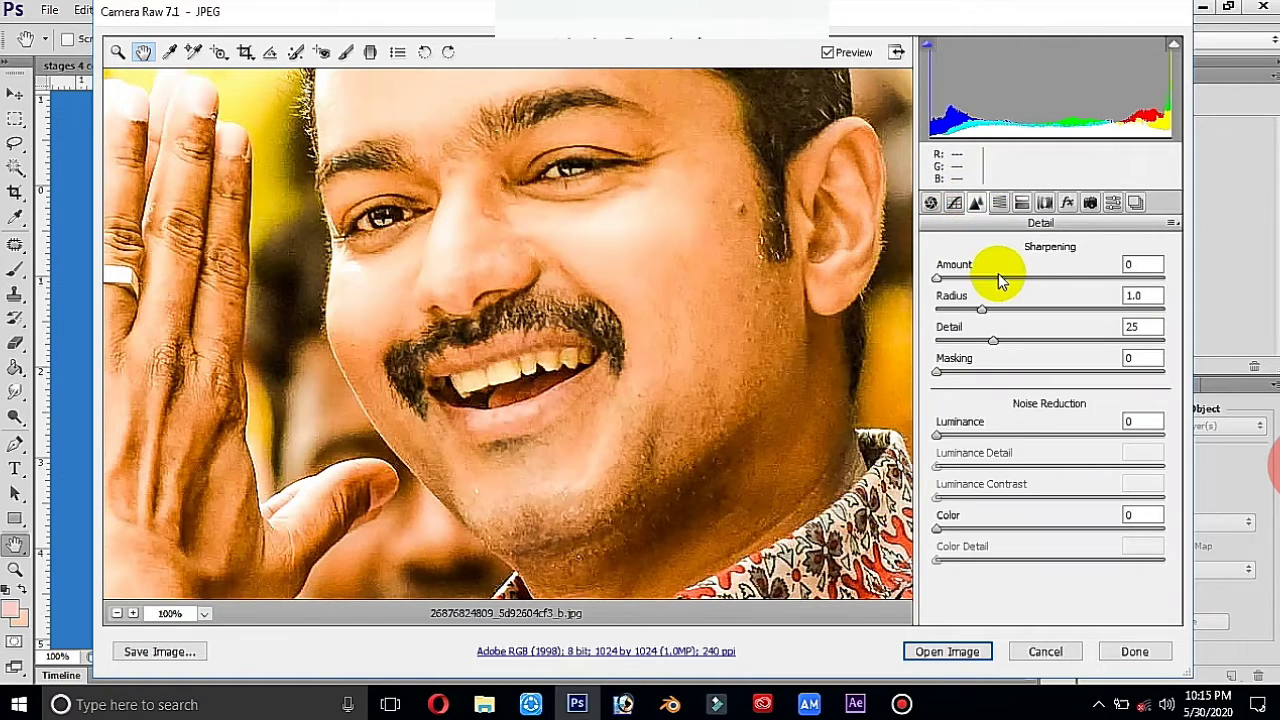
pyautogui.click(996, 268)
pyautogui.moveTo(996, 268); pyautogui.dragTo(1005, 268)
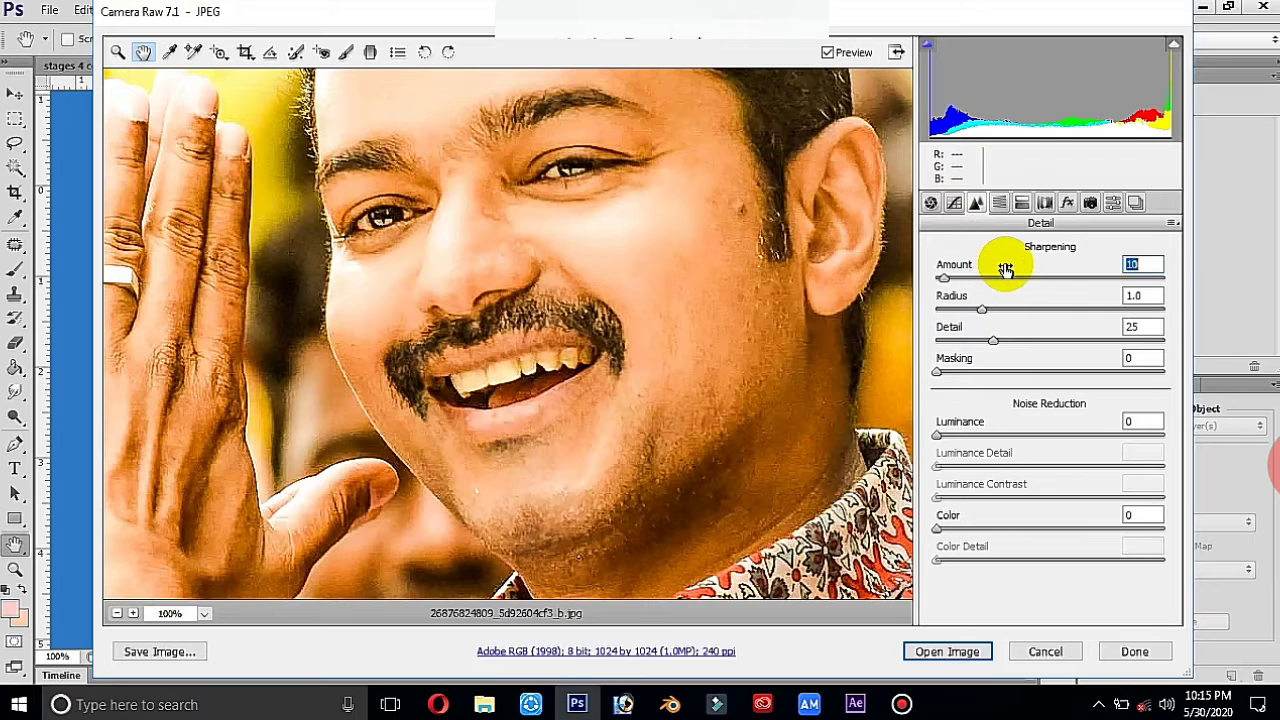
# Step: Raise Clarity from +28 to +39 and bring the image into Photoshop
pyautogui.click(931, 203)
pyautogui.scroll(-1, 1074, 520)
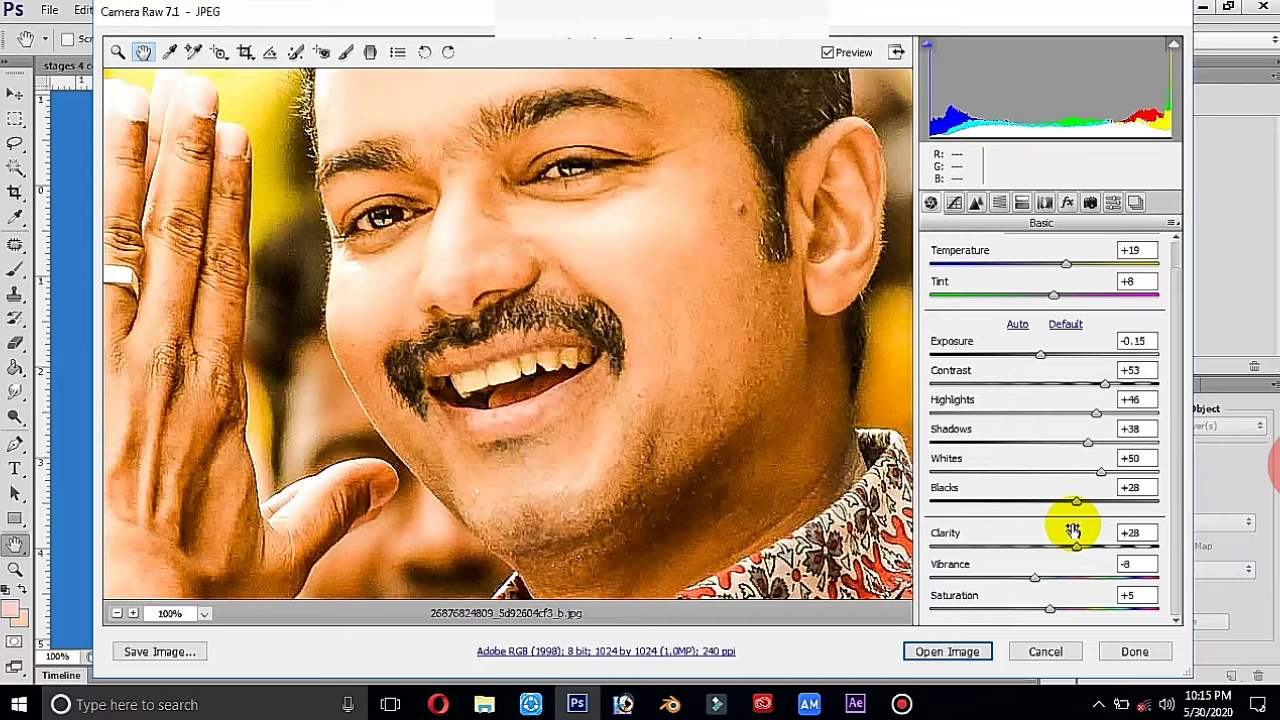
pyautogui.moveTo(1073, 530); pyautogui.dragTo(1084, 530)
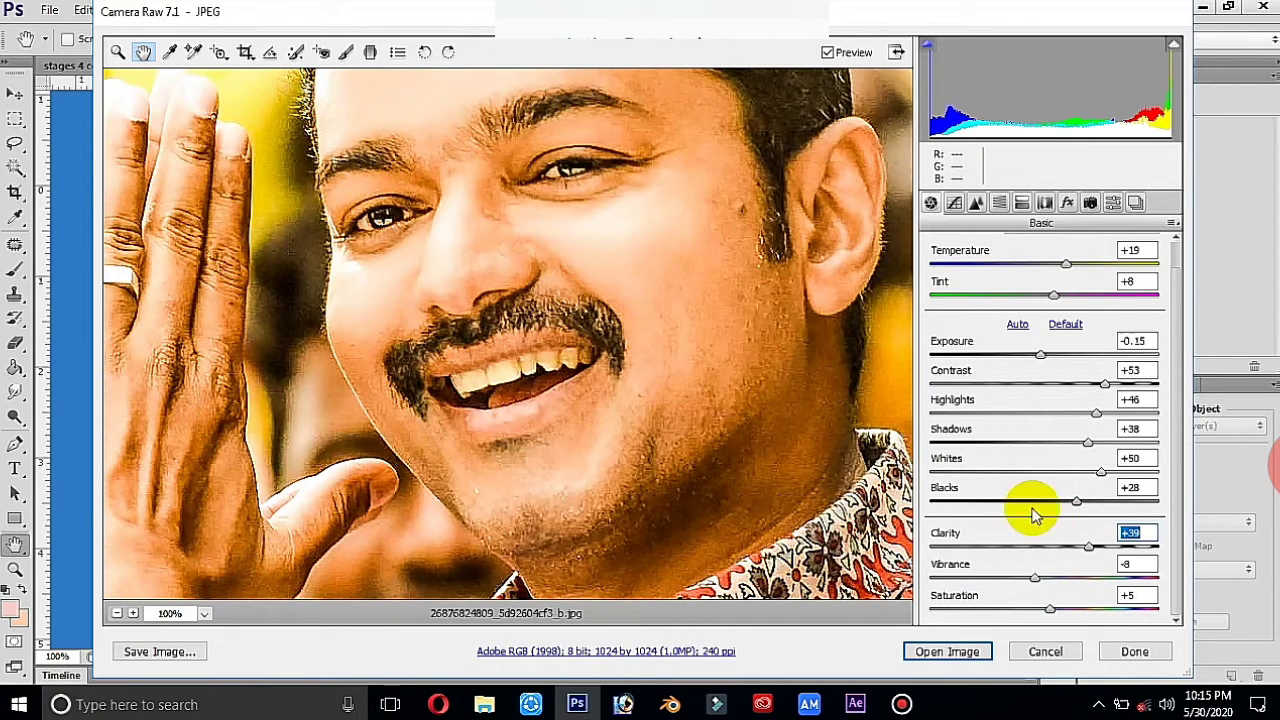
pyautogui.click(952, 651)
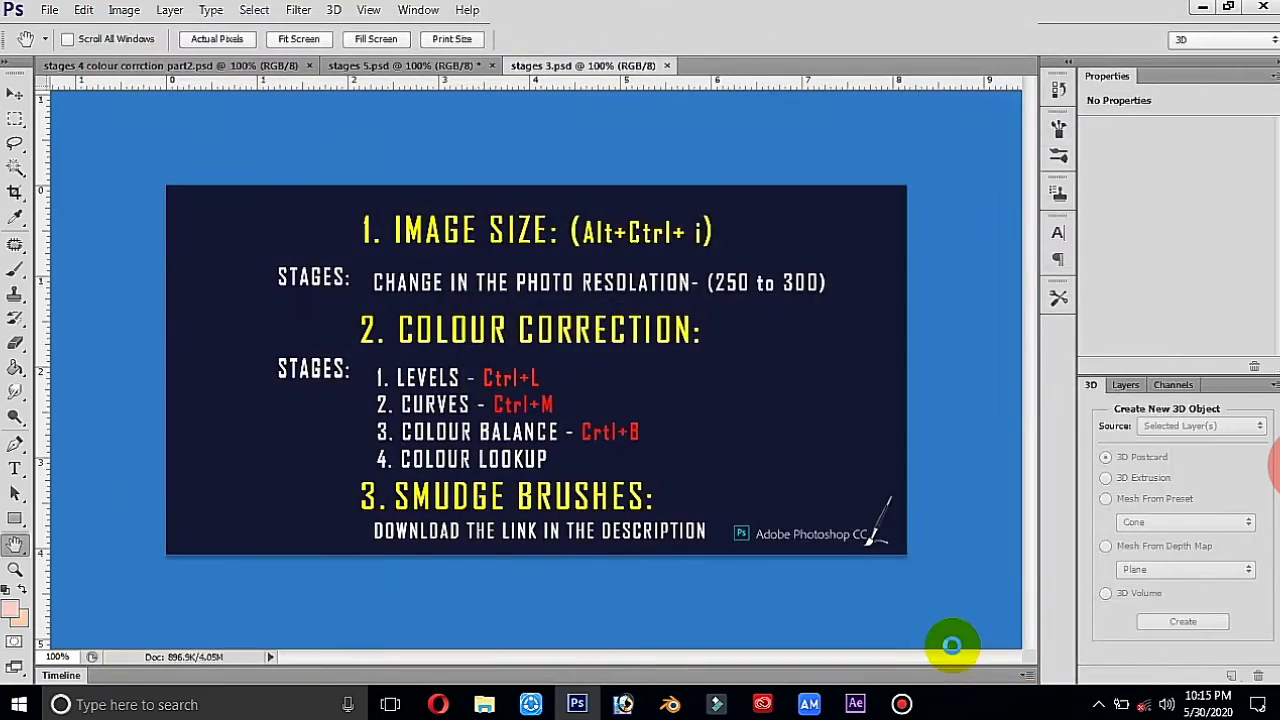
# Step: Accept the profile mismatch, zoom the portrait to 200%, then show it at print size
pyautogui.click(706, 390)
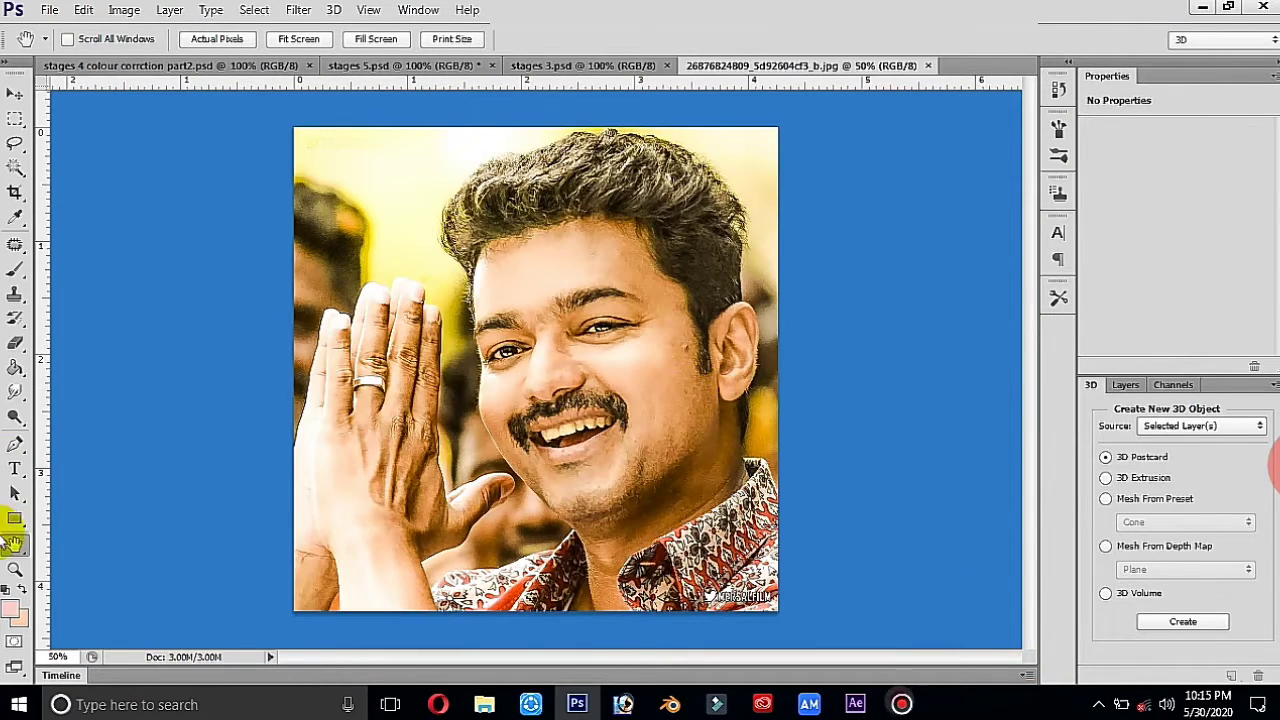
pyautogui.click(15, 569)
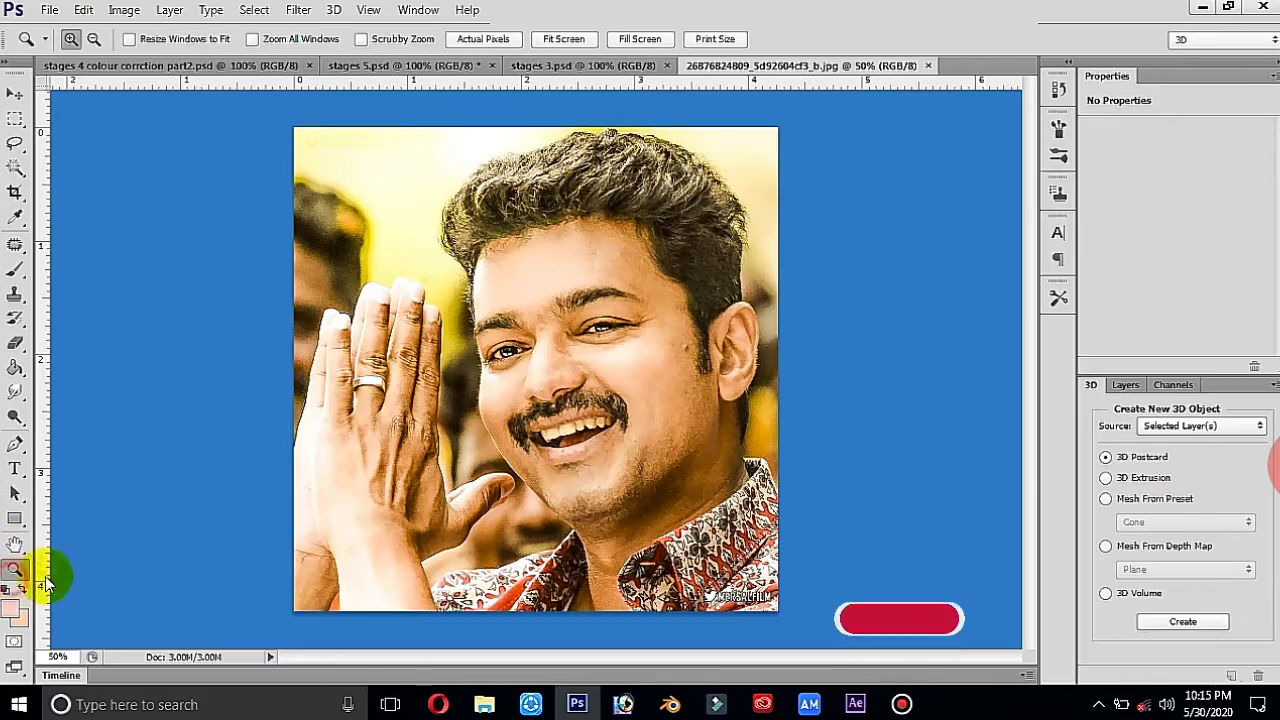
pyautogui.click(563, 370)
pyautogui.click(608, 380)
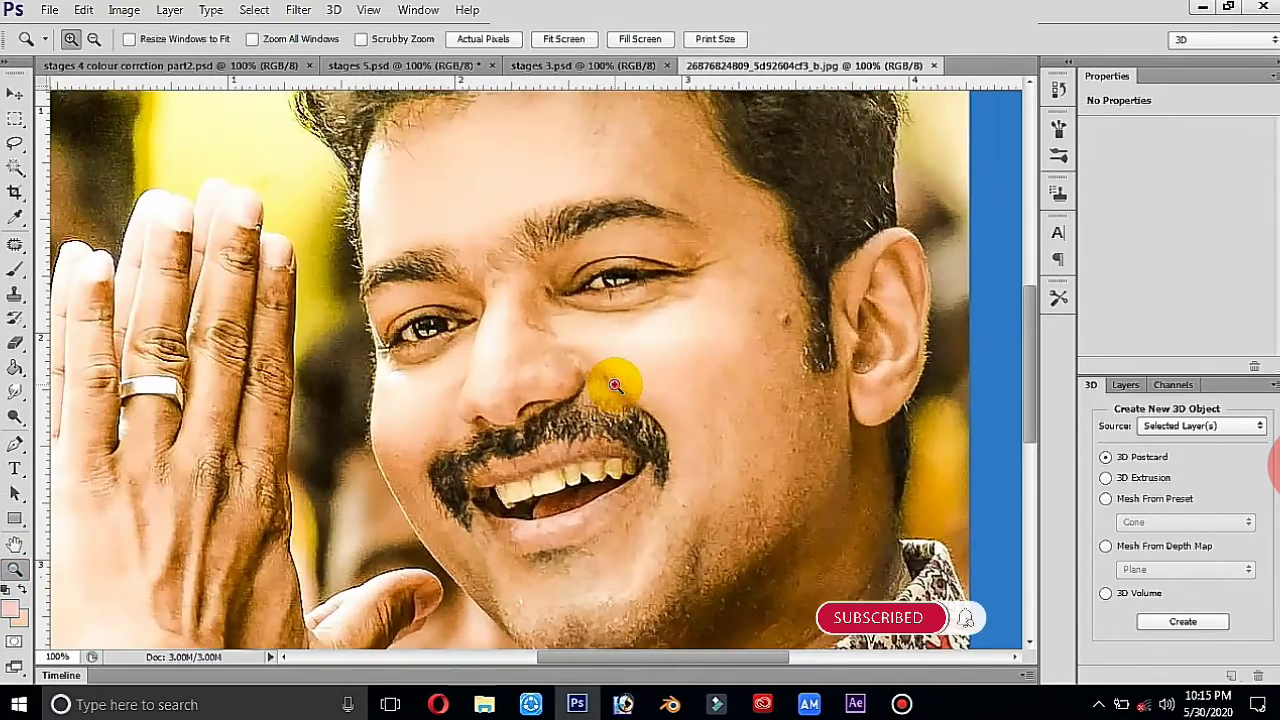
pyautogui.click(614, 385)
pyautogui.rightClick(492, 295)
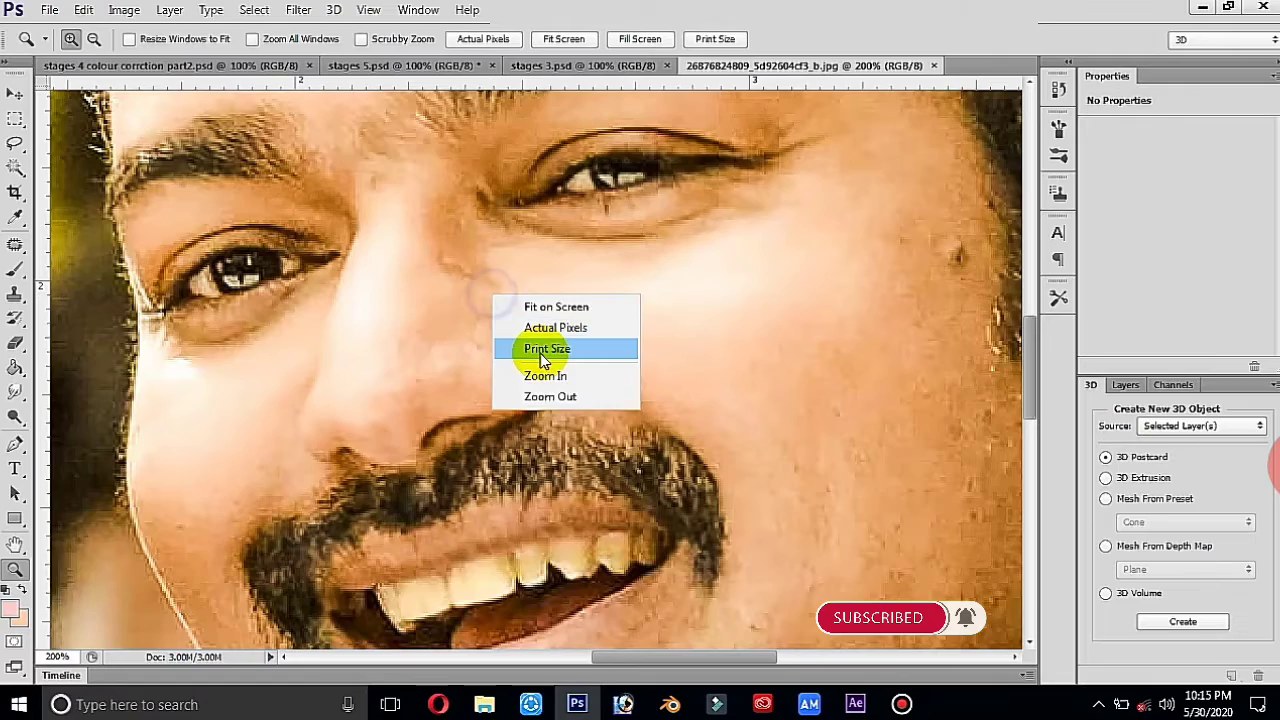
pyautogui.click(540, 352)
# Step: Zoom the canvas to 66.67% then 100% and return to the Move tool
pyautogui.click(530, 318)
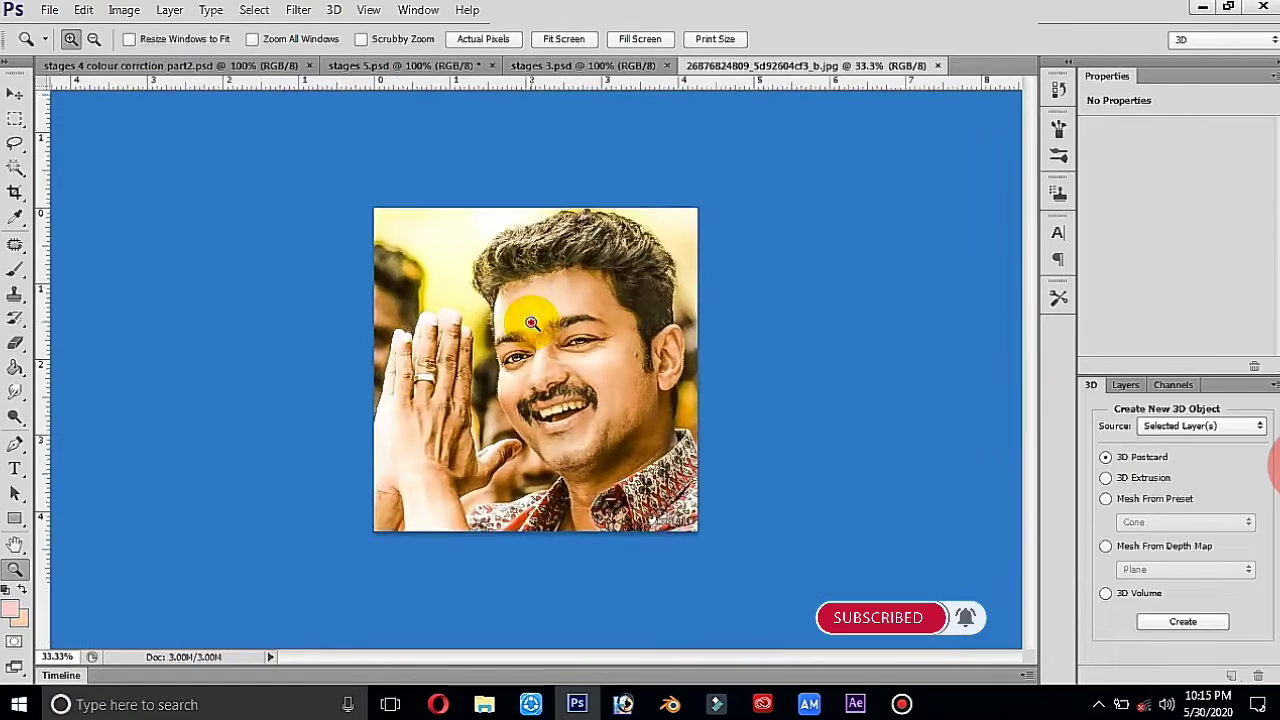
pyautogui.click(531, 323)
pyautogui.click(531, 323)
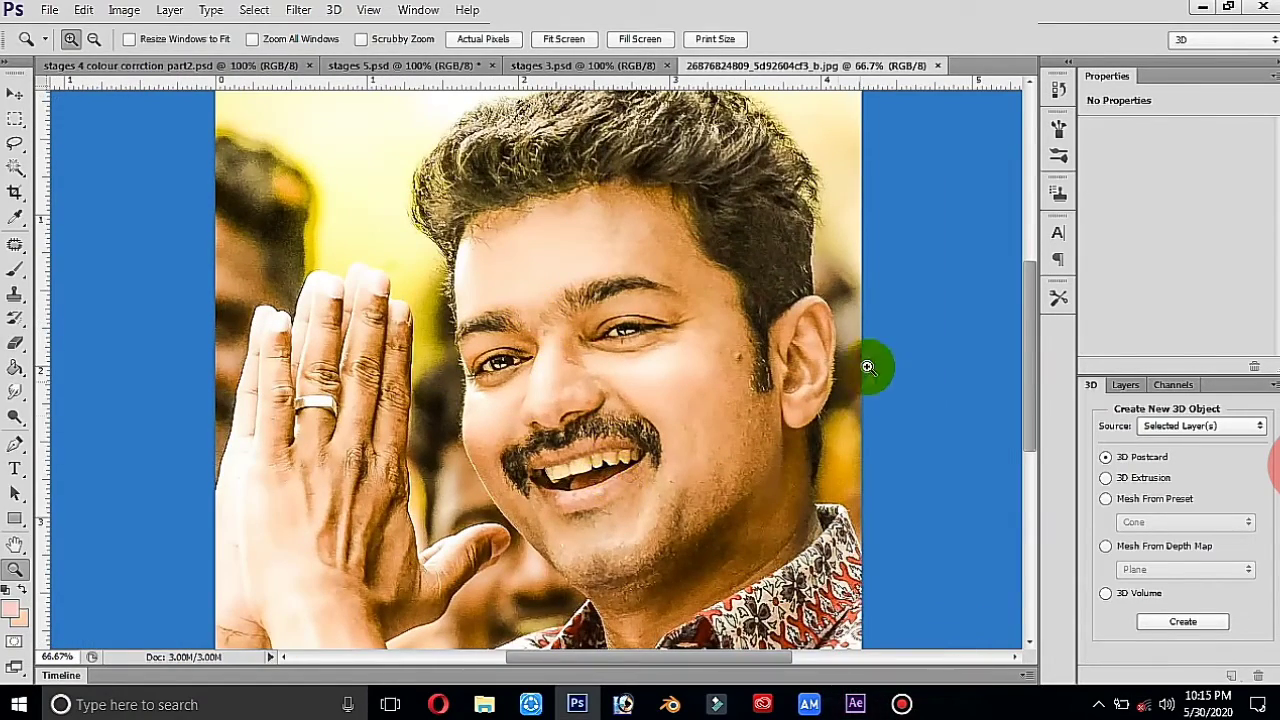
pyautogui.click(619, 355)
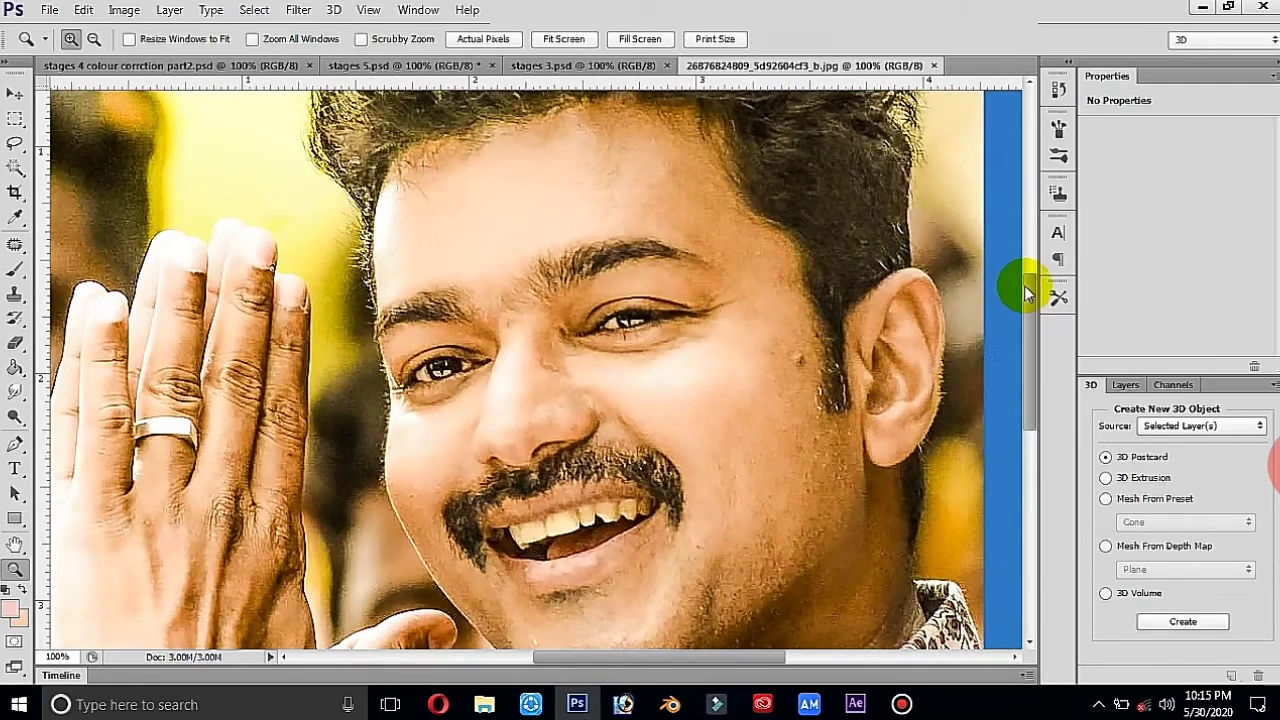
pyautogui.scroll(-2, 1030, 300)
pyautogui.scroll(2, 1033, 315)
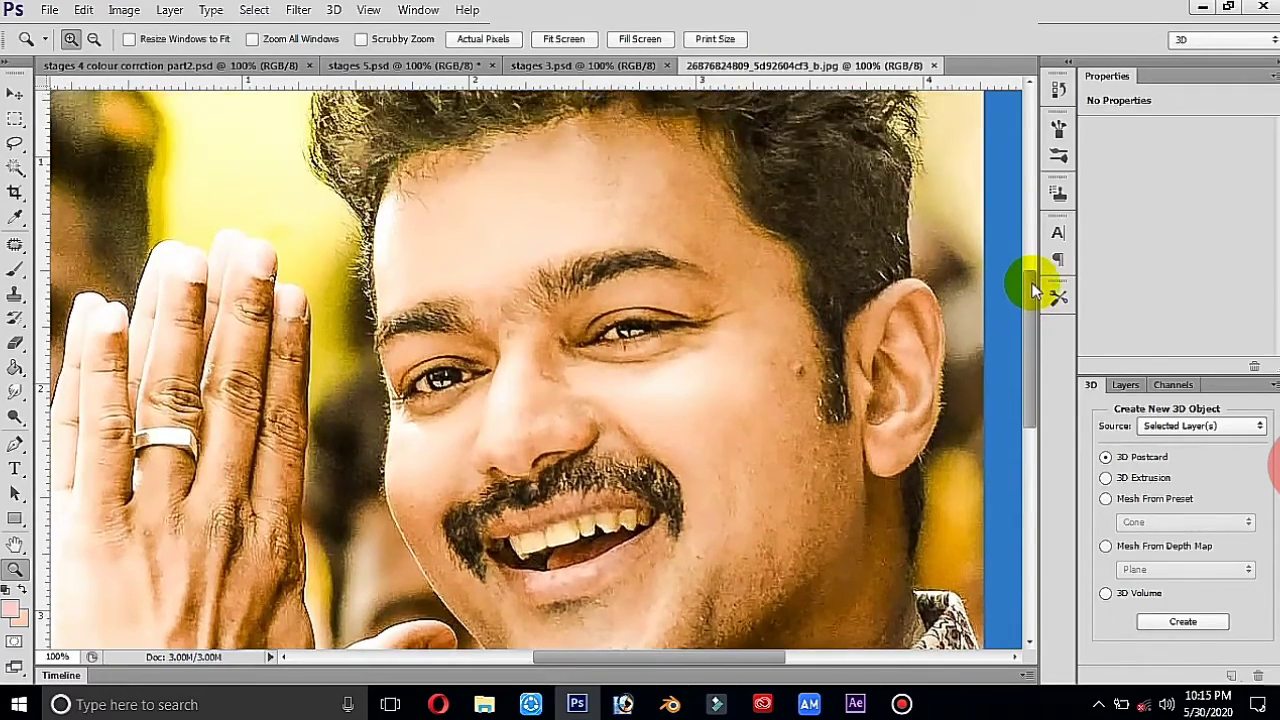
pyautogui.click(14, 93)
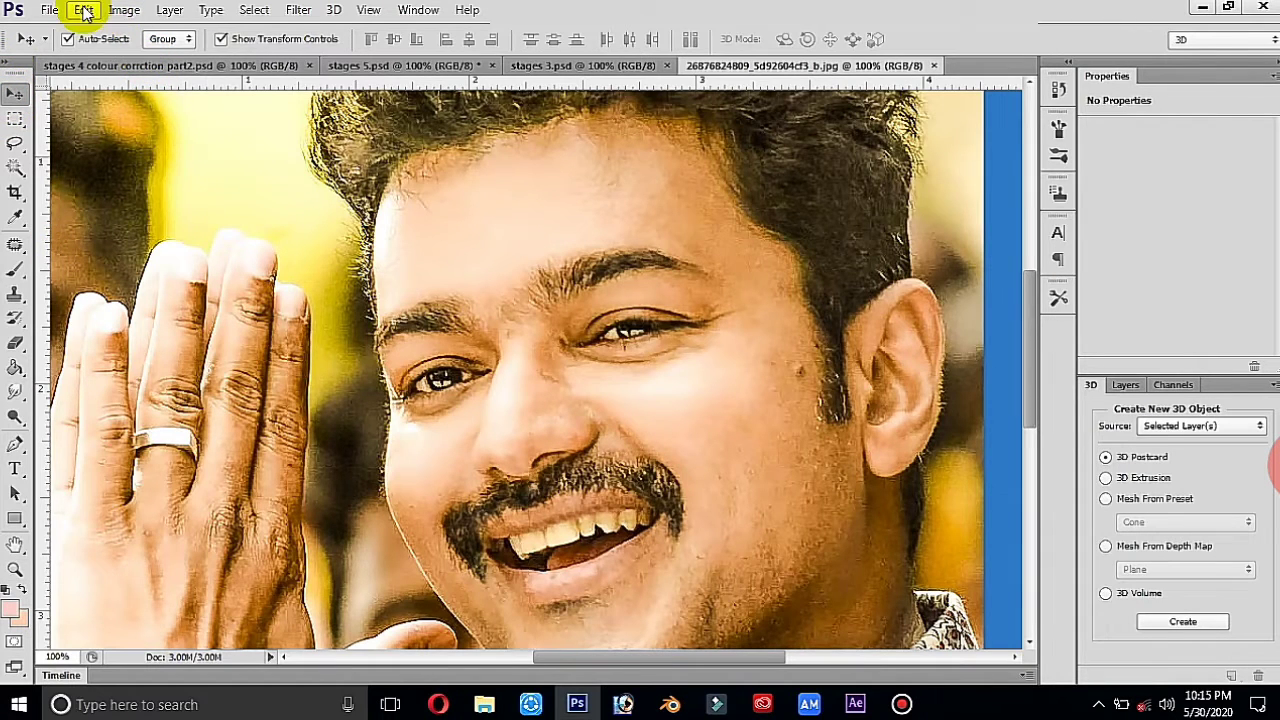
# Step: Resample the portrait to 300 pixels/inch (1280 × 1280 px) and zoom out to see it whole
pyautogui.click(118, 10)
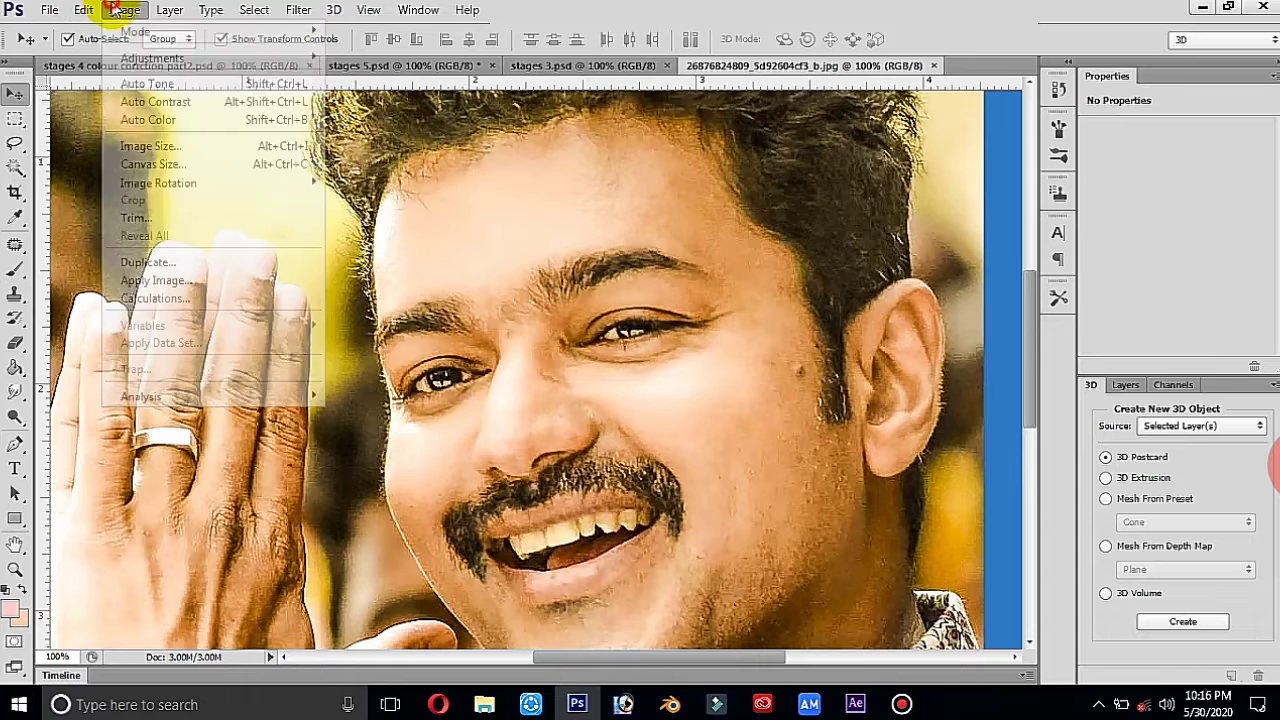
pyautogui.click(146, 153)
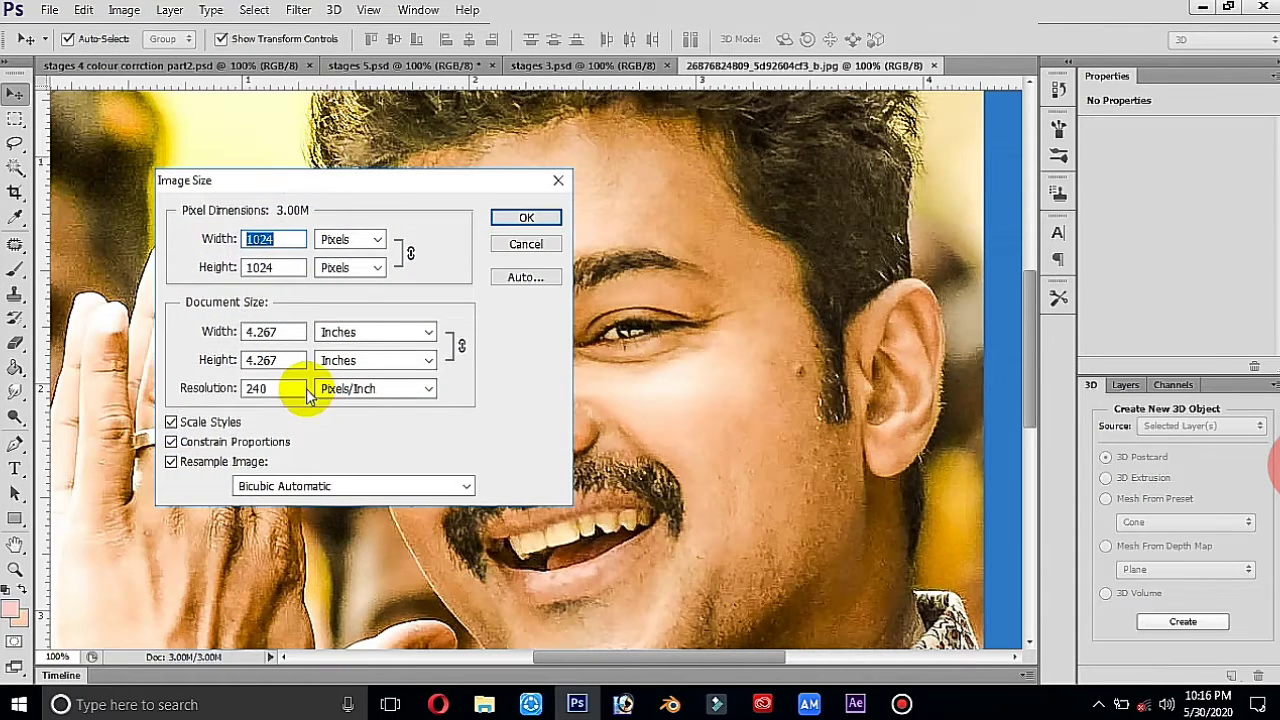
pyautogui.doubleClick(290, 388)
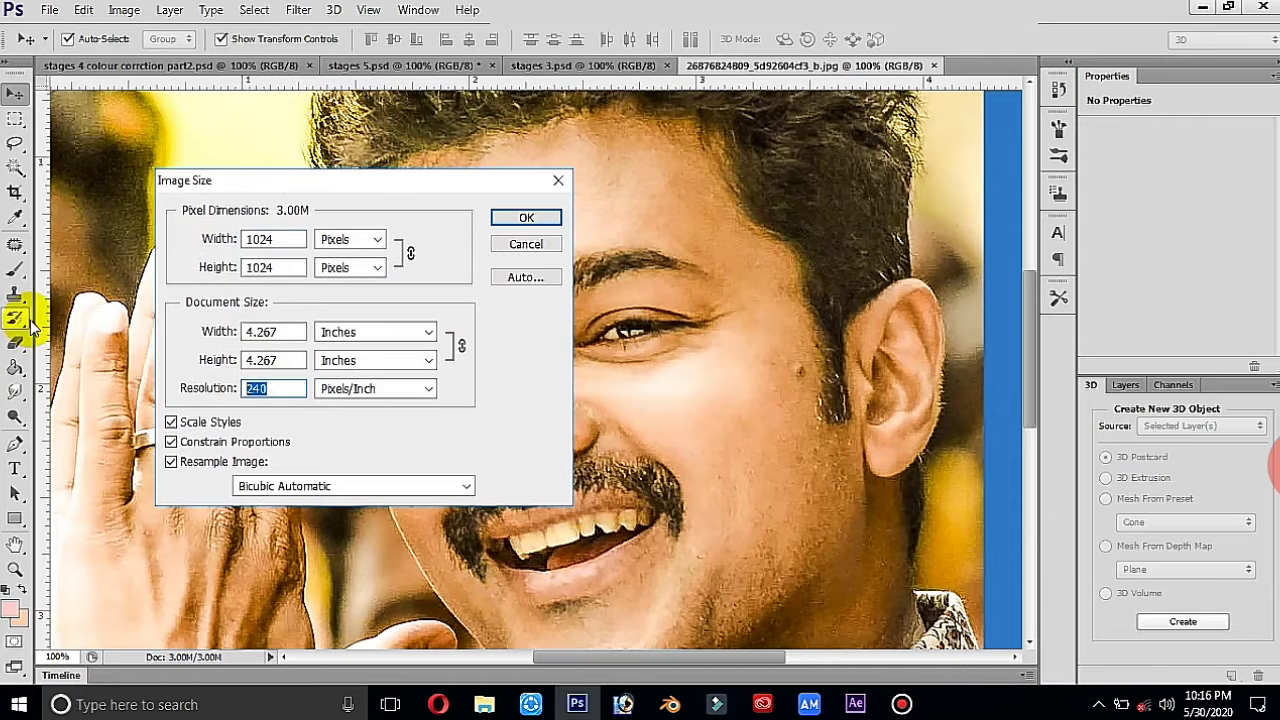
pyautogui.write('300')
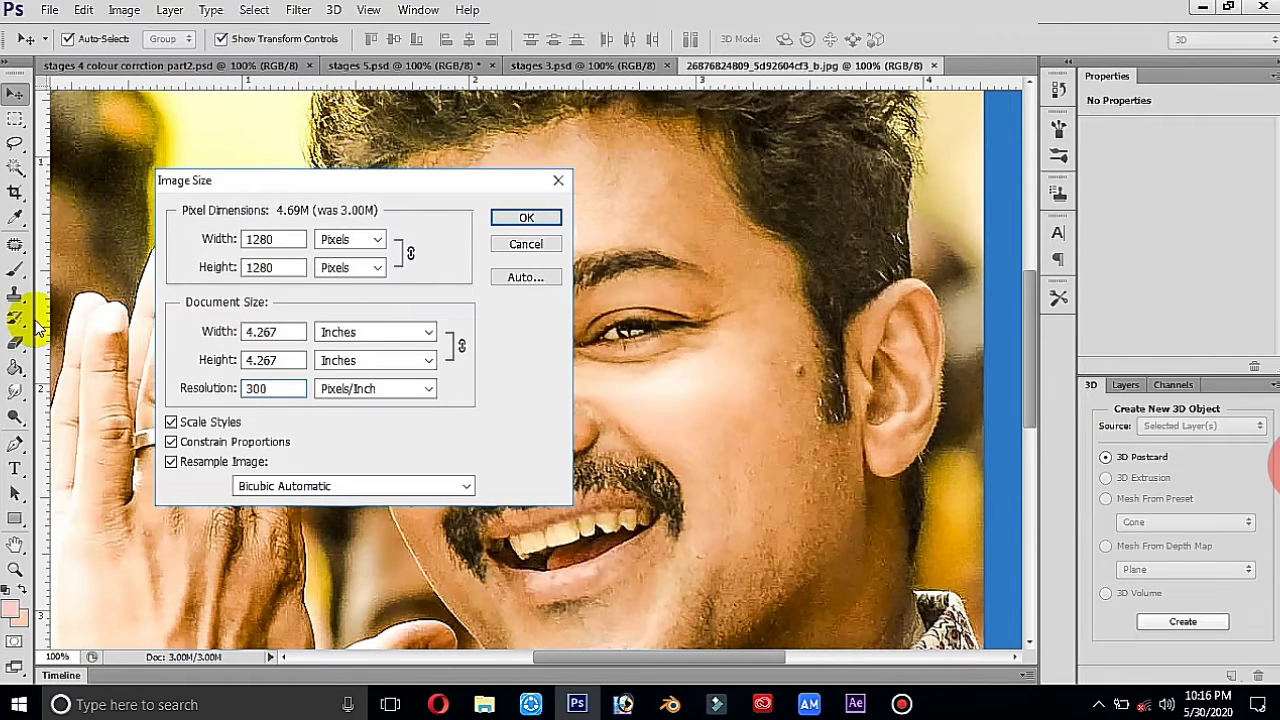
pyautogui.press('Return')
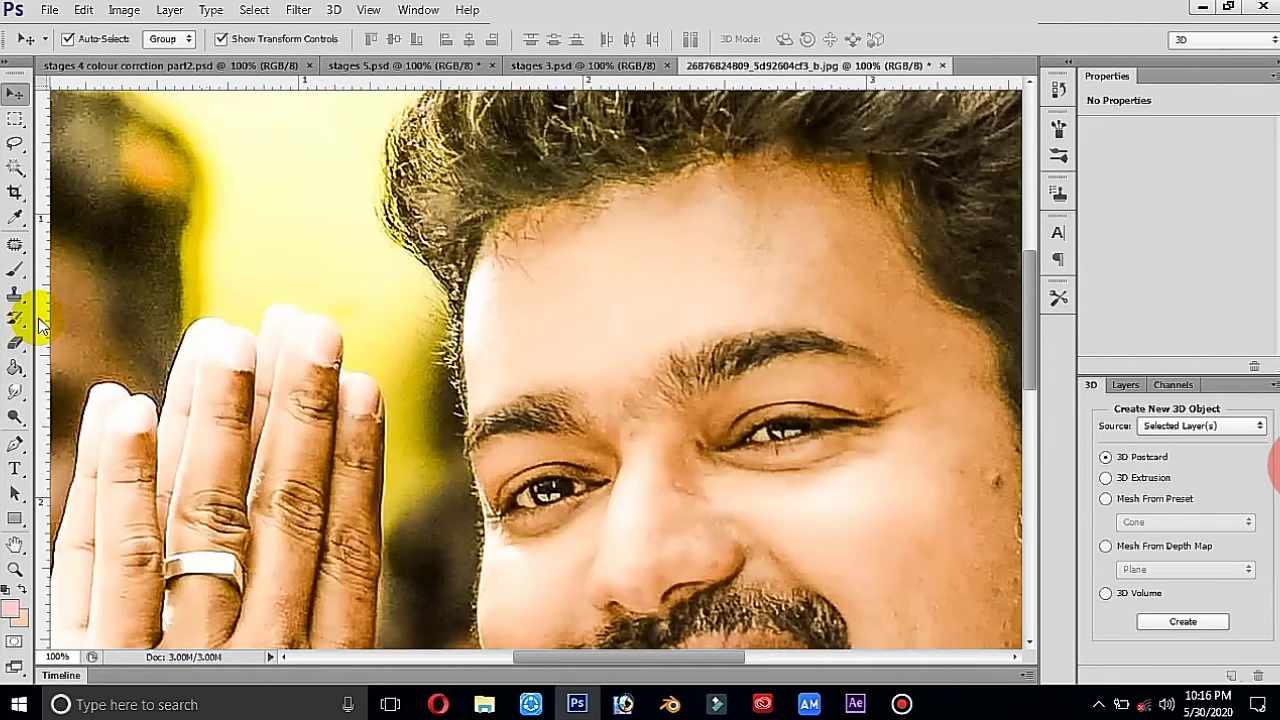
pyautogui.hotkey('ctrl', '-')
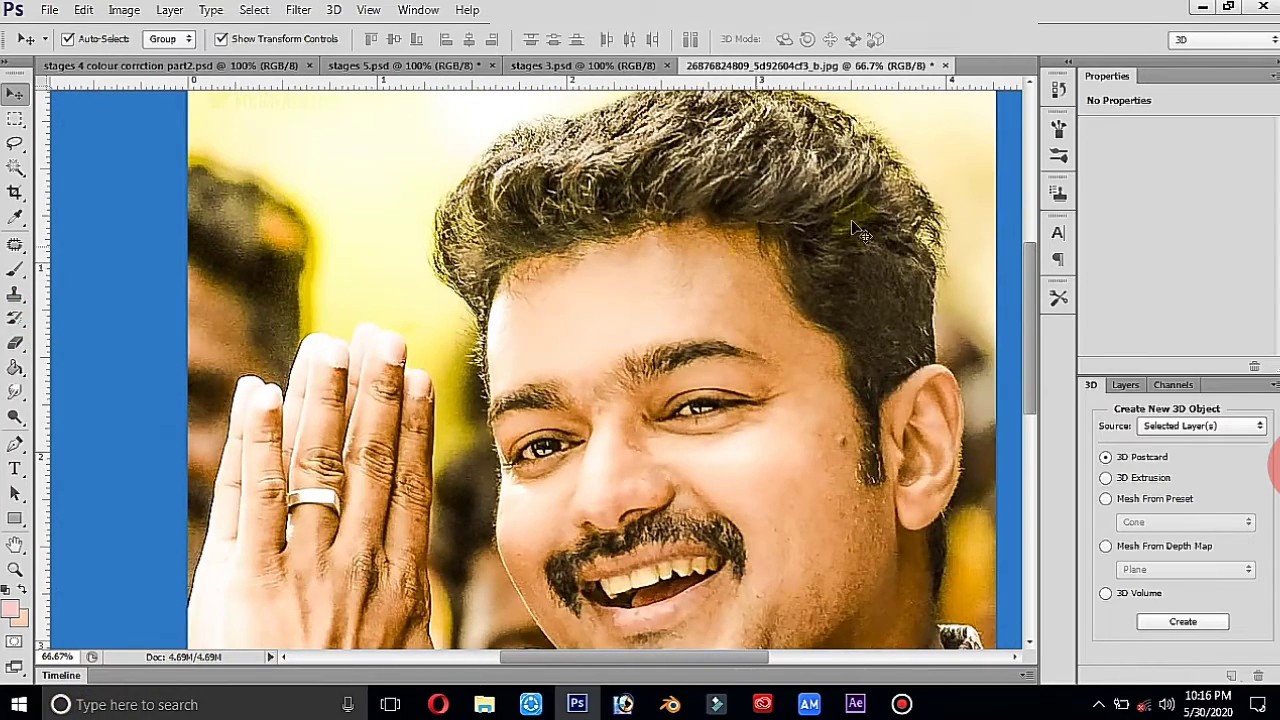
pyautogui.moveTo(1030, 302); pyautogui.dragTo(1028, 348)
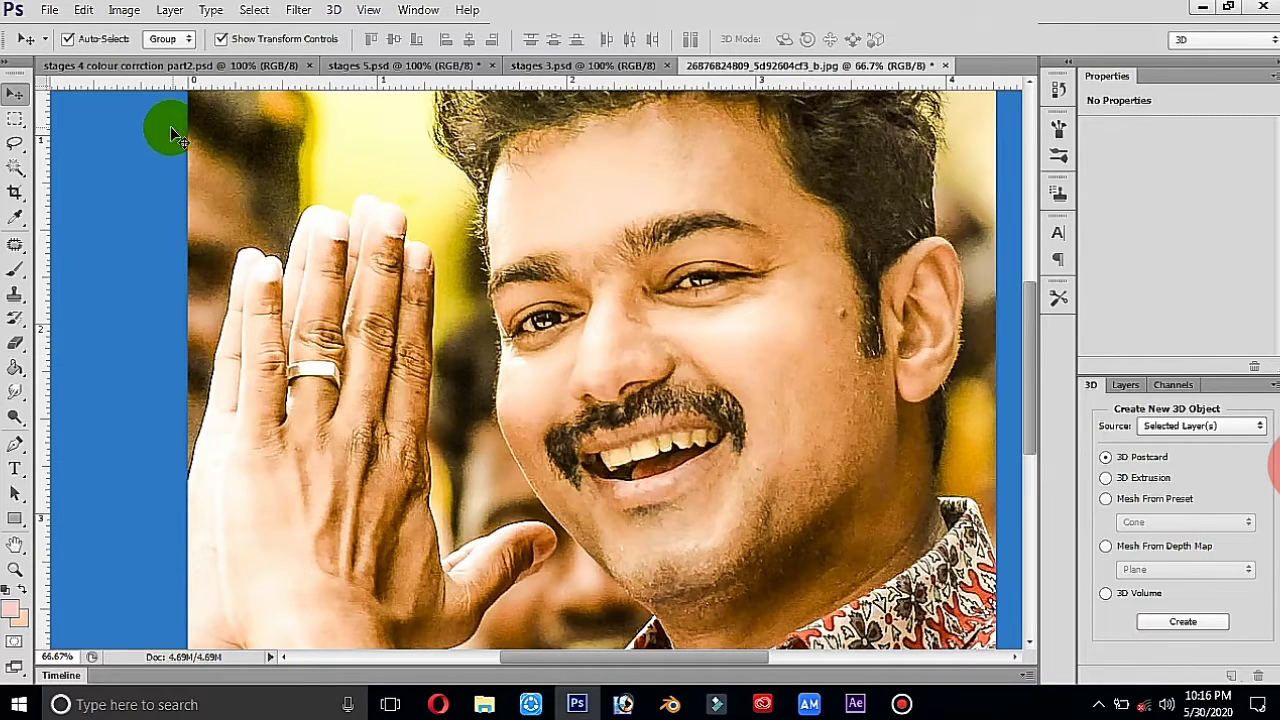
pyautogui.click(118, 11)
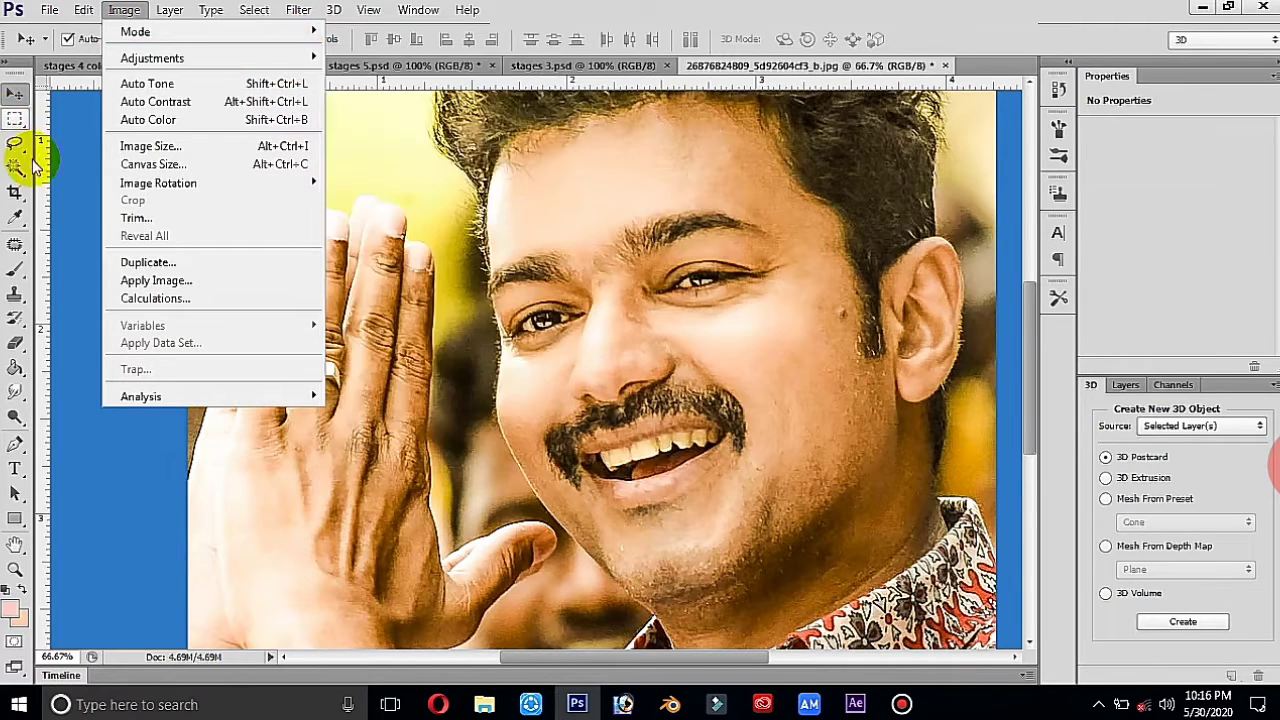
# Step: Collapse the right panel dock to icons and show the Layers panel from the Window menu
pyautogui.click(494, 373)
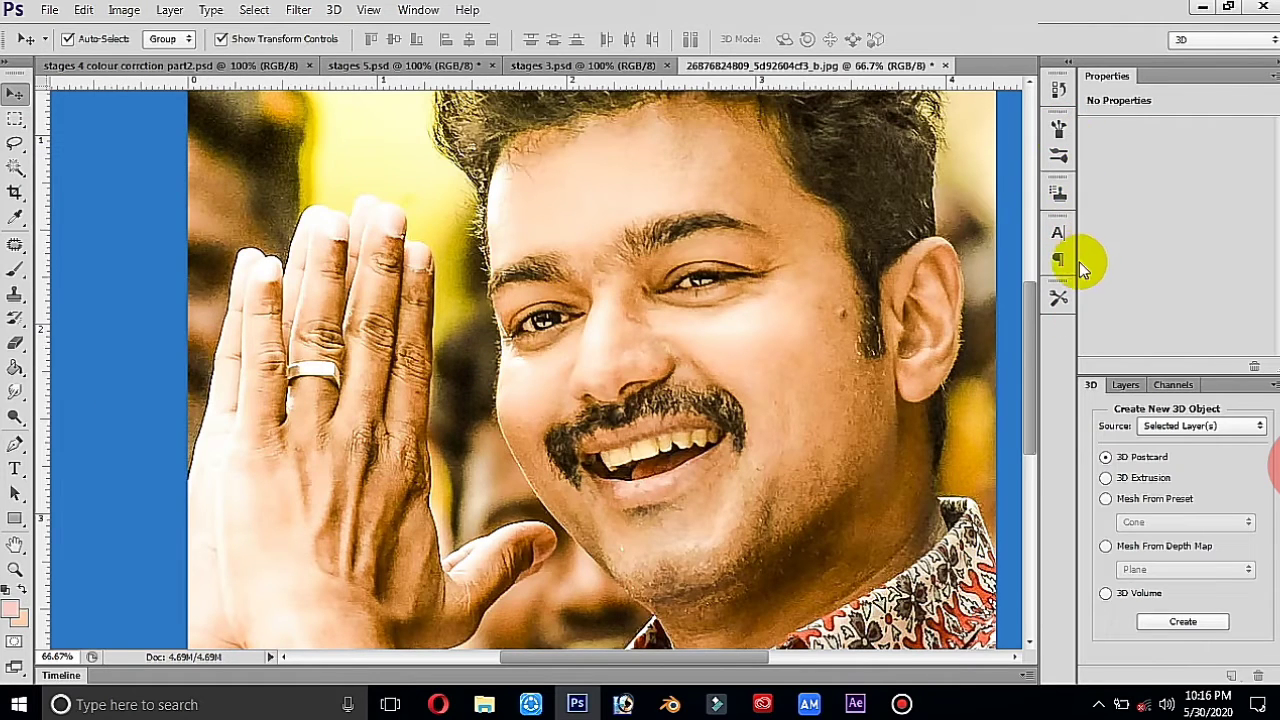
pyautogui.click(1102, 72)
pyautogui.click(1272, 60)
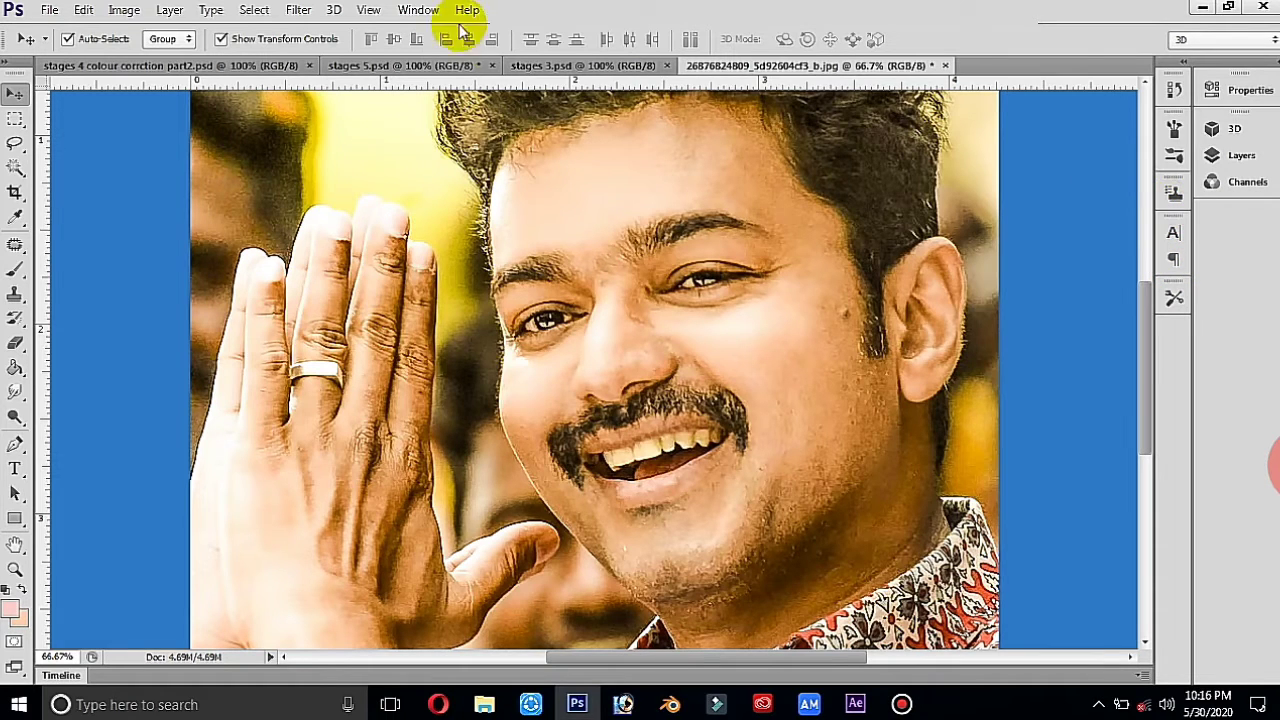
pyautogui.click(418, 10)
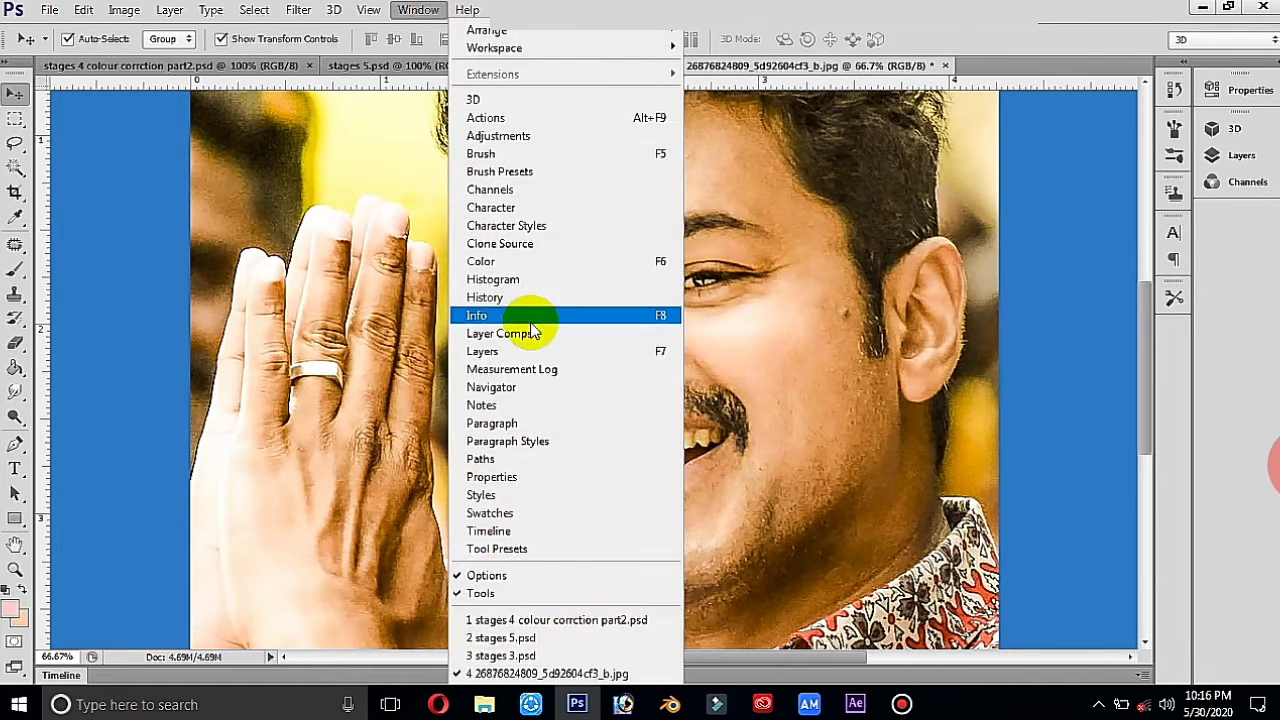
pyautogui.click(538, 351)
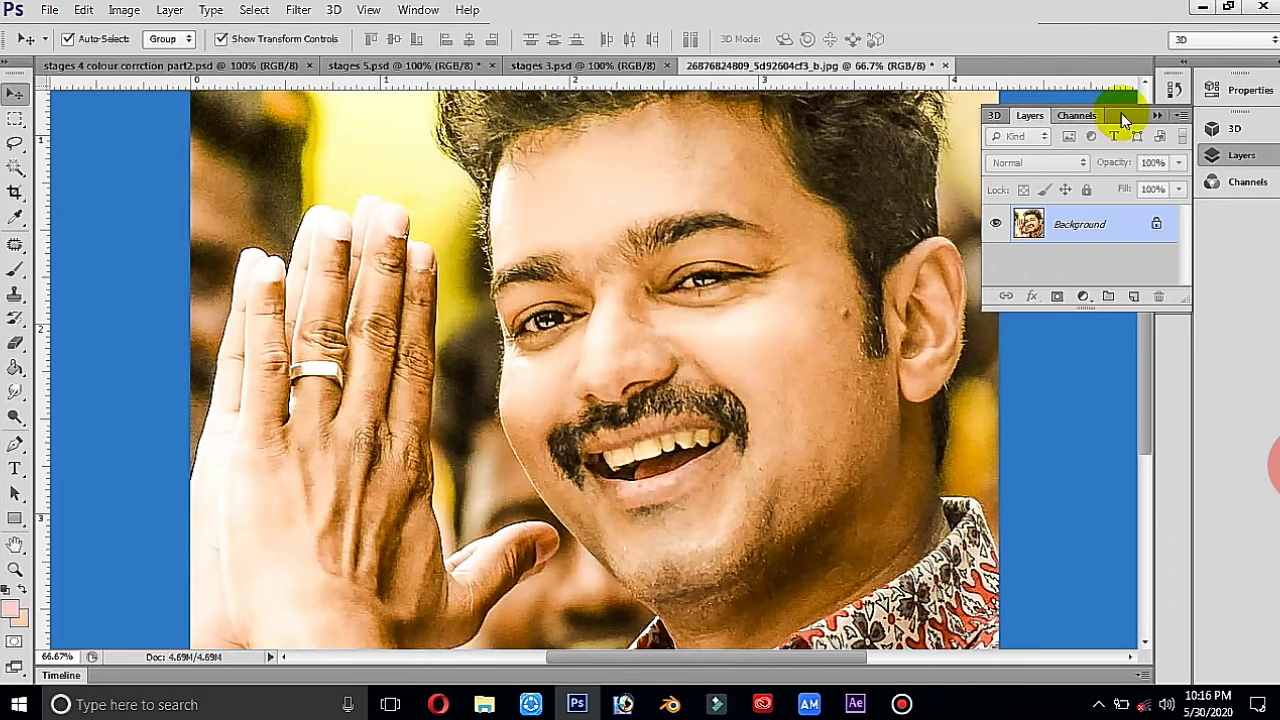
# Step: Convert the locked Background into Layer 0 and duplicate it as Layer 0 copy
pyautogui.click(1210, 158)
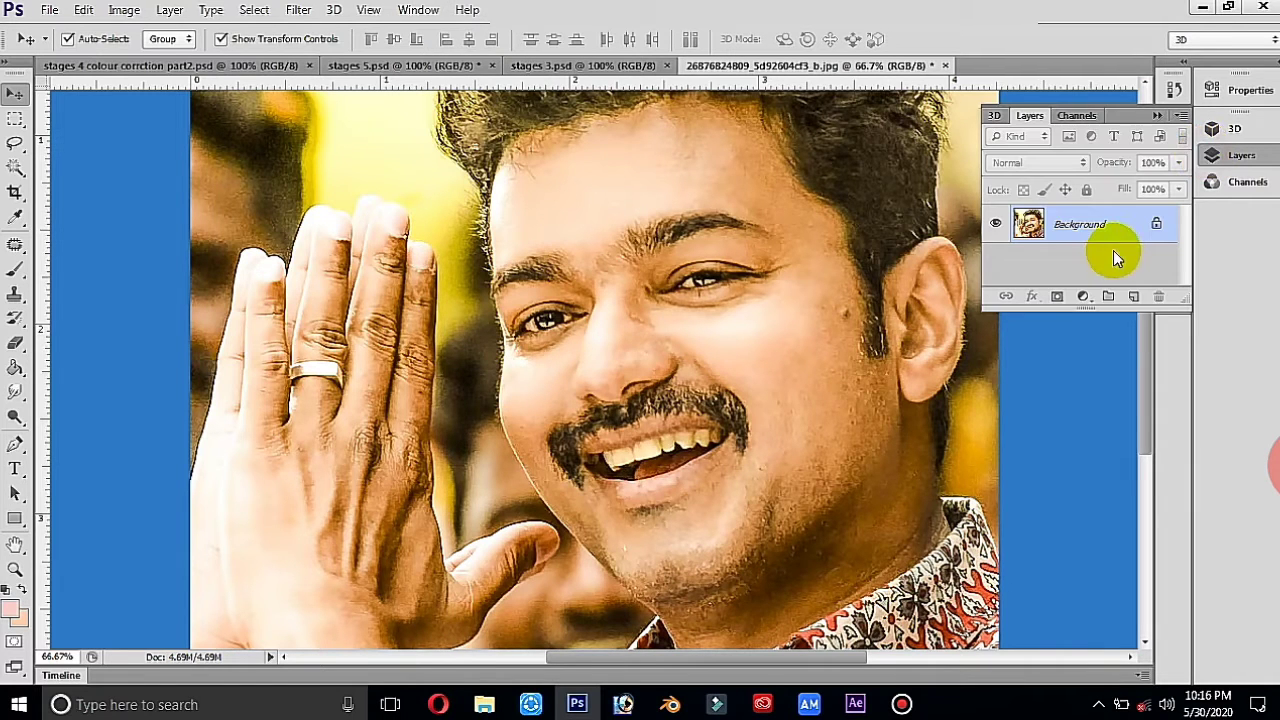
pyautogui.doubleClick(1114, 228)
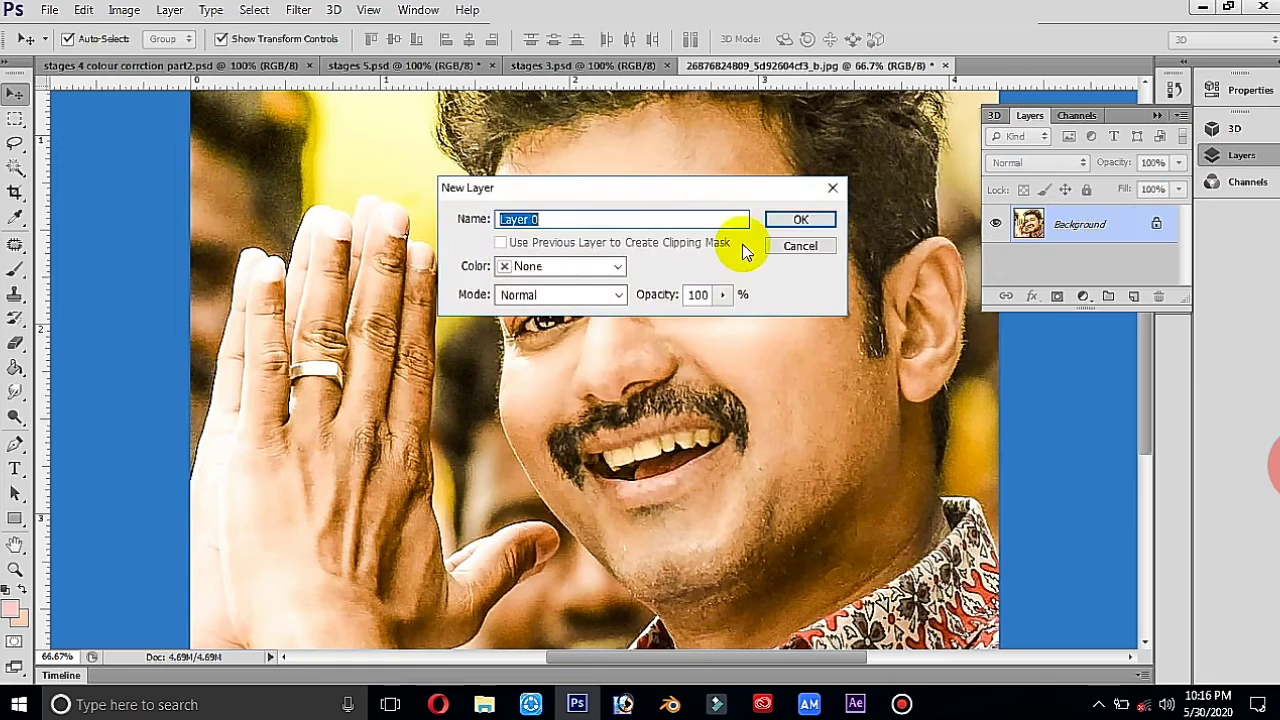
pyautogui.click(798, 219)
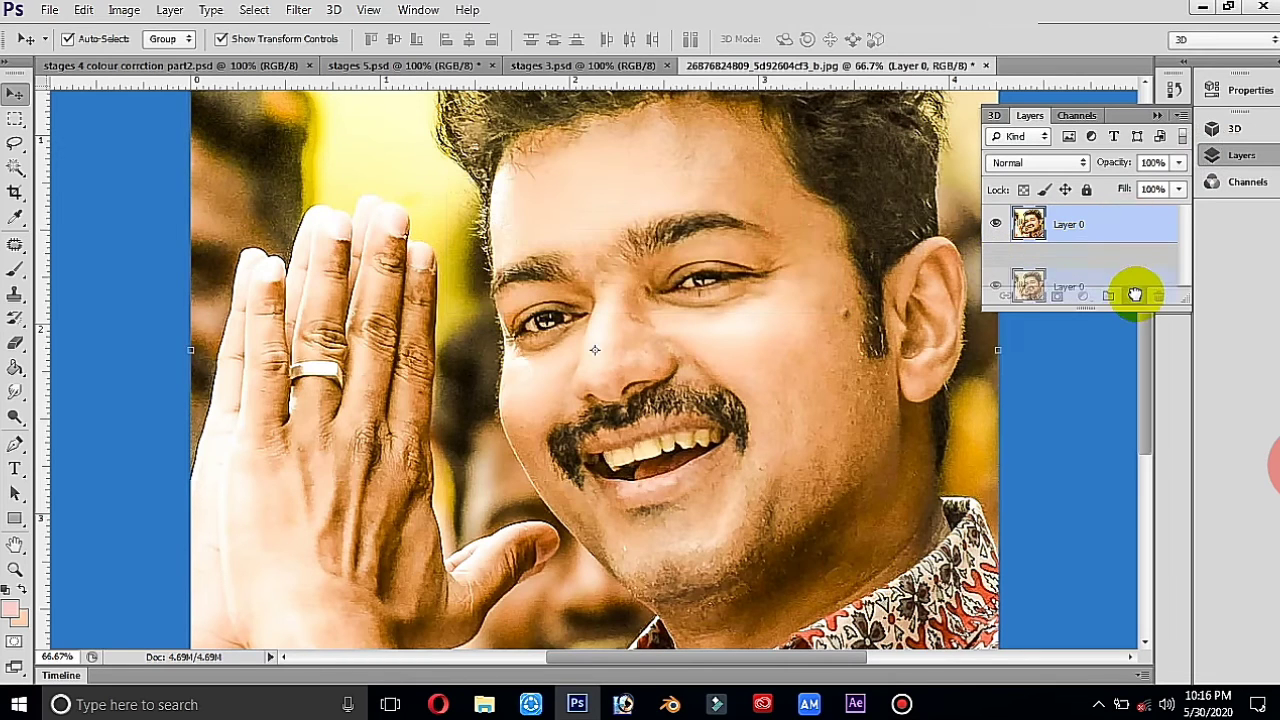
pyautogui.moveTo(1118, 233); pyautogui.dragTo(1133, 296)
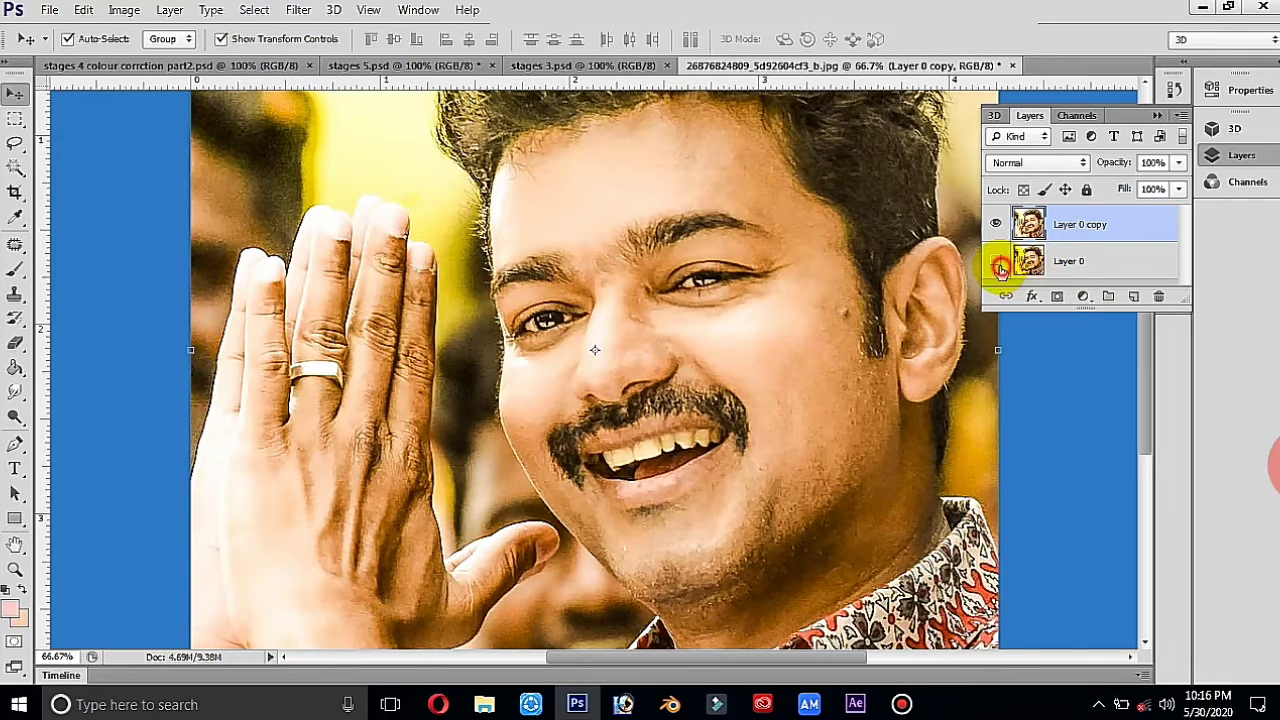
# Step: Apply Levels to Layer 0 copy with white input 246 and a slightly raised black point
pyautogui.click(125, 12)
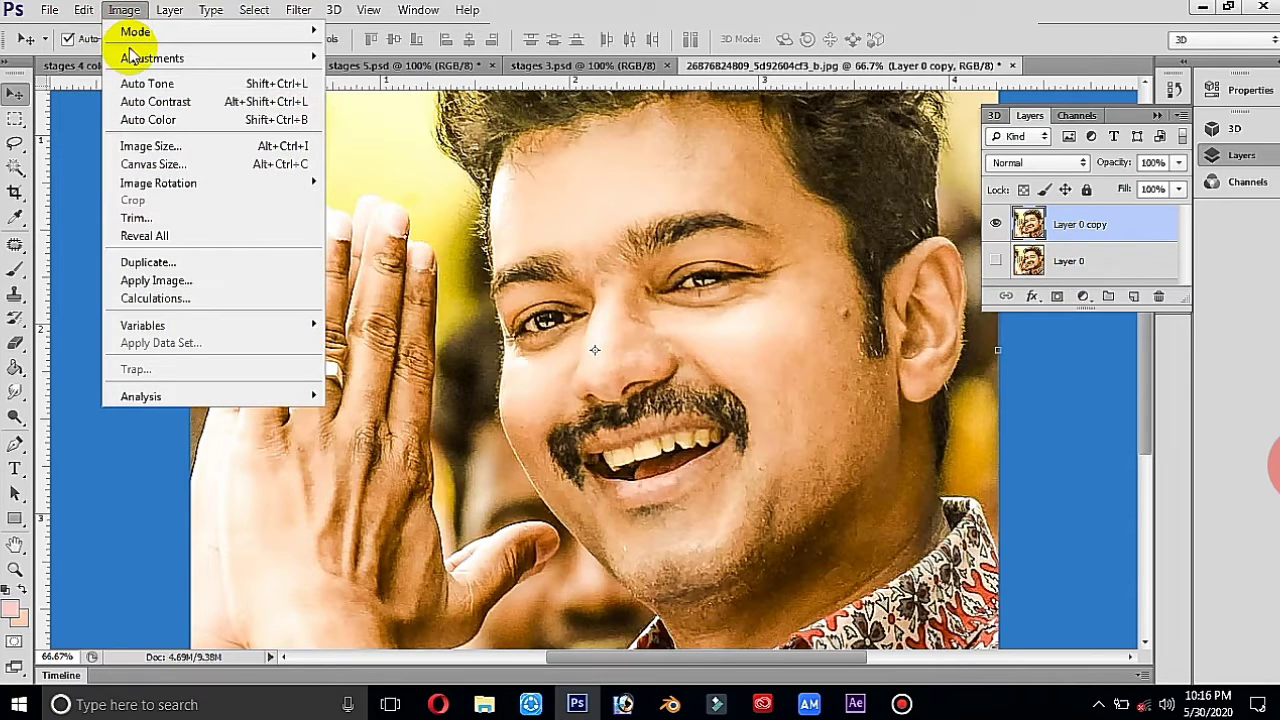
pyautogui.moveTo(152, 58)
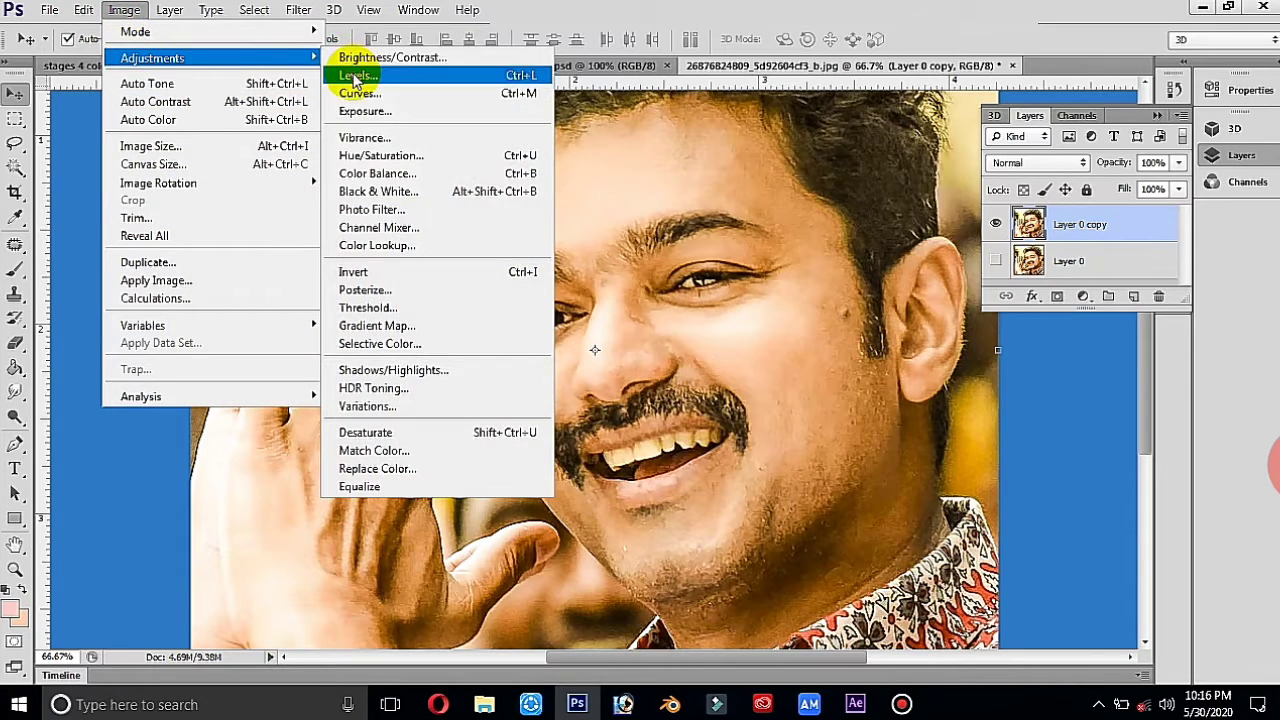
pyautogui.click(354, 77)
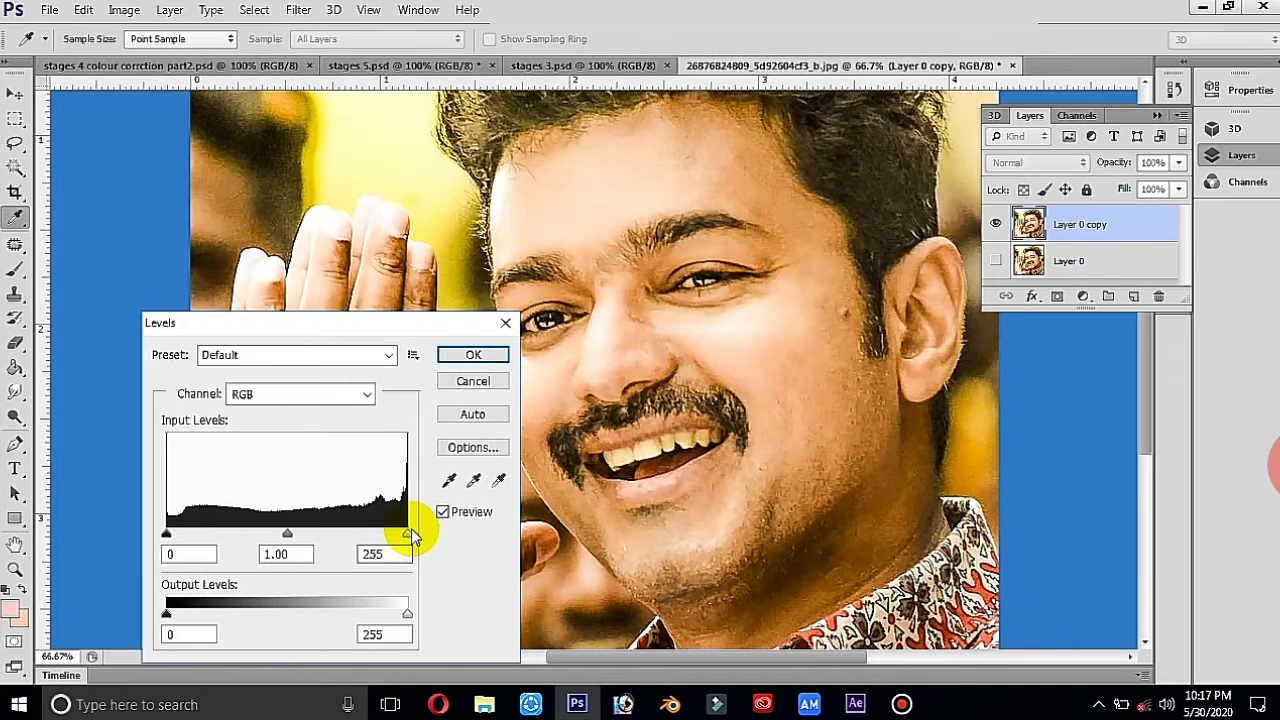
pyautogui.moveTo(407, 533); pyautogui.dragTo(398, 533)
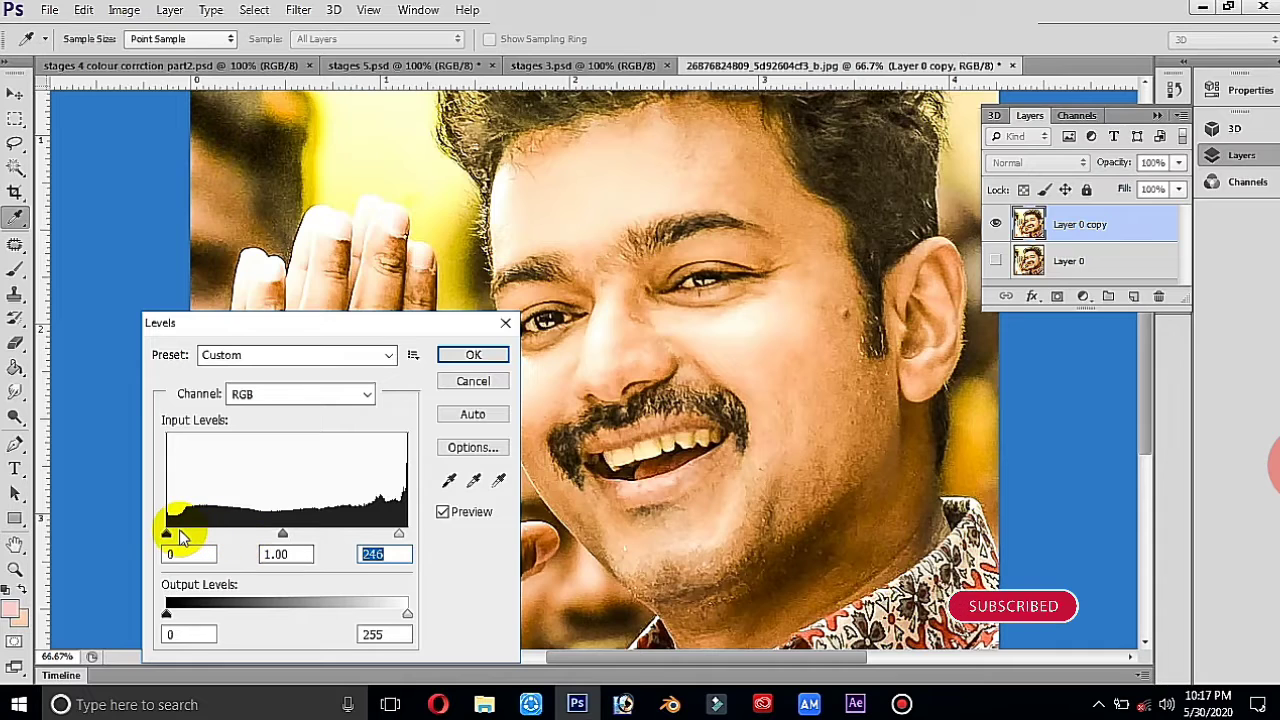
pyautogui.moveTo(168, 535); pyautogui.dragTo(183, 535)
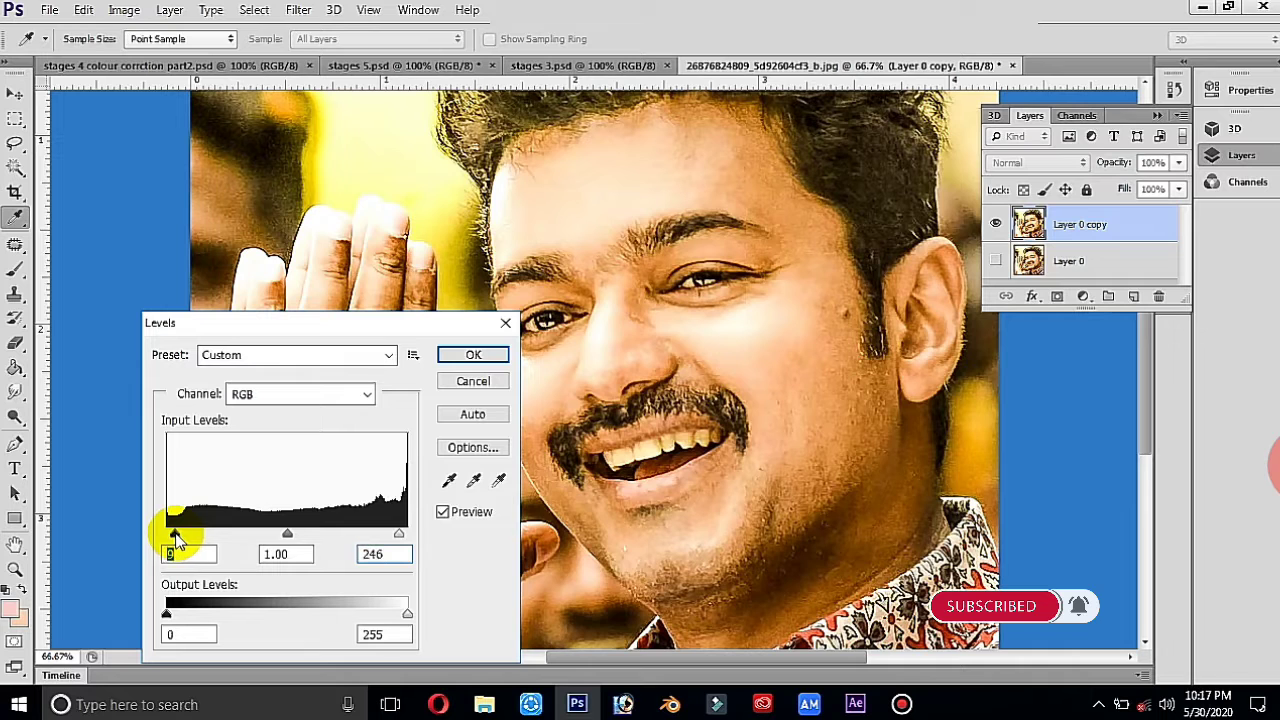
pyautogui.click(473, 355)
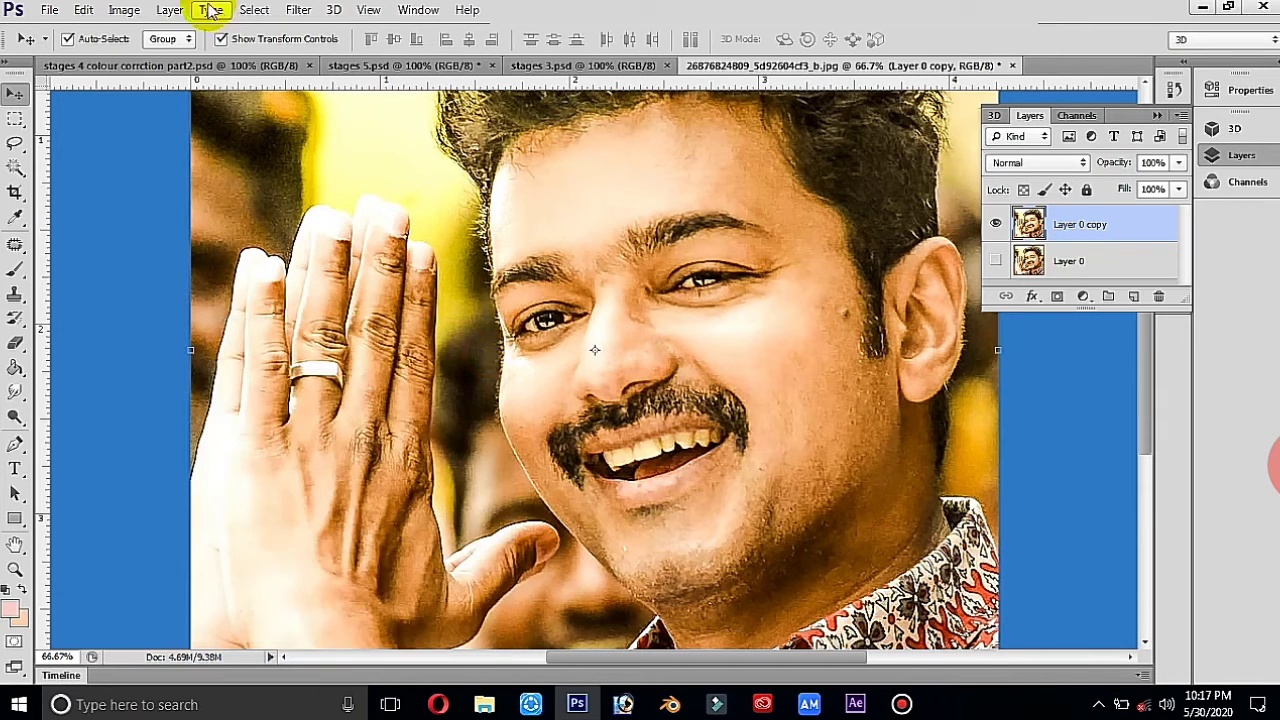
# Step: Apply a slight Curves black-point tweak to Layer 0 copy
pyautogui.click(125, 10)
pyautogui.moveTo(152, 58)
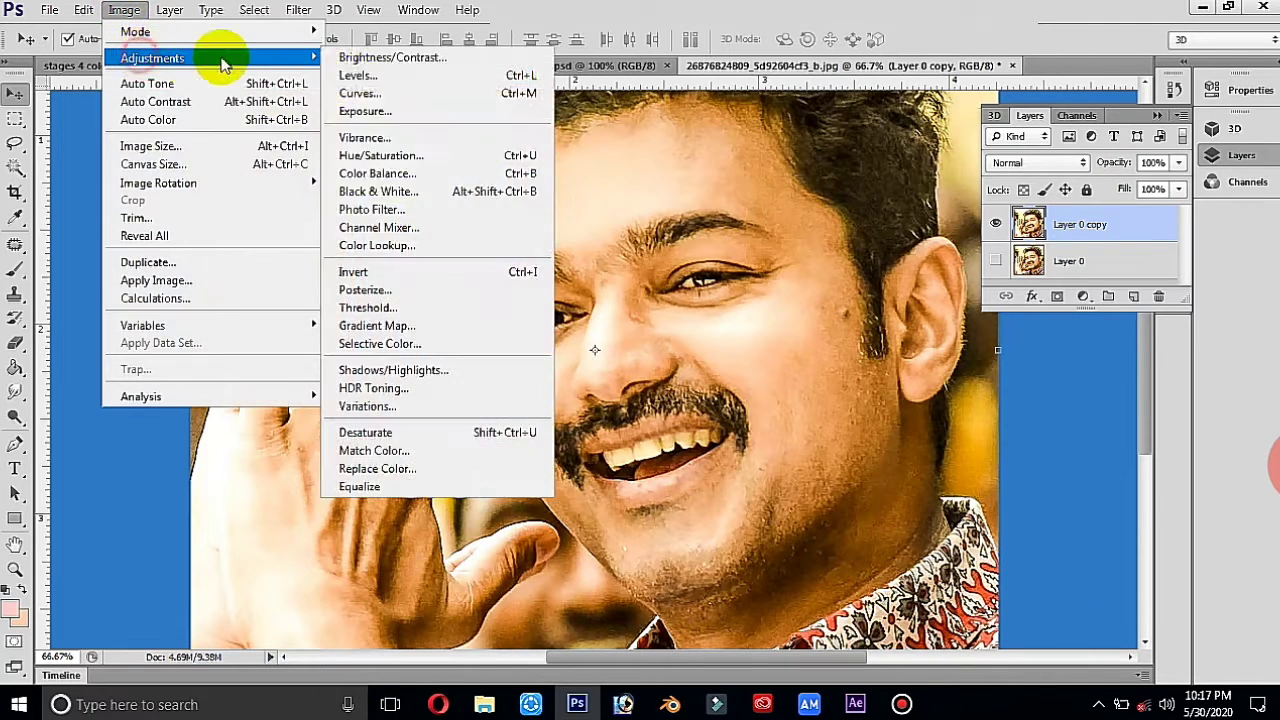
pyautogui.click(372, 92)
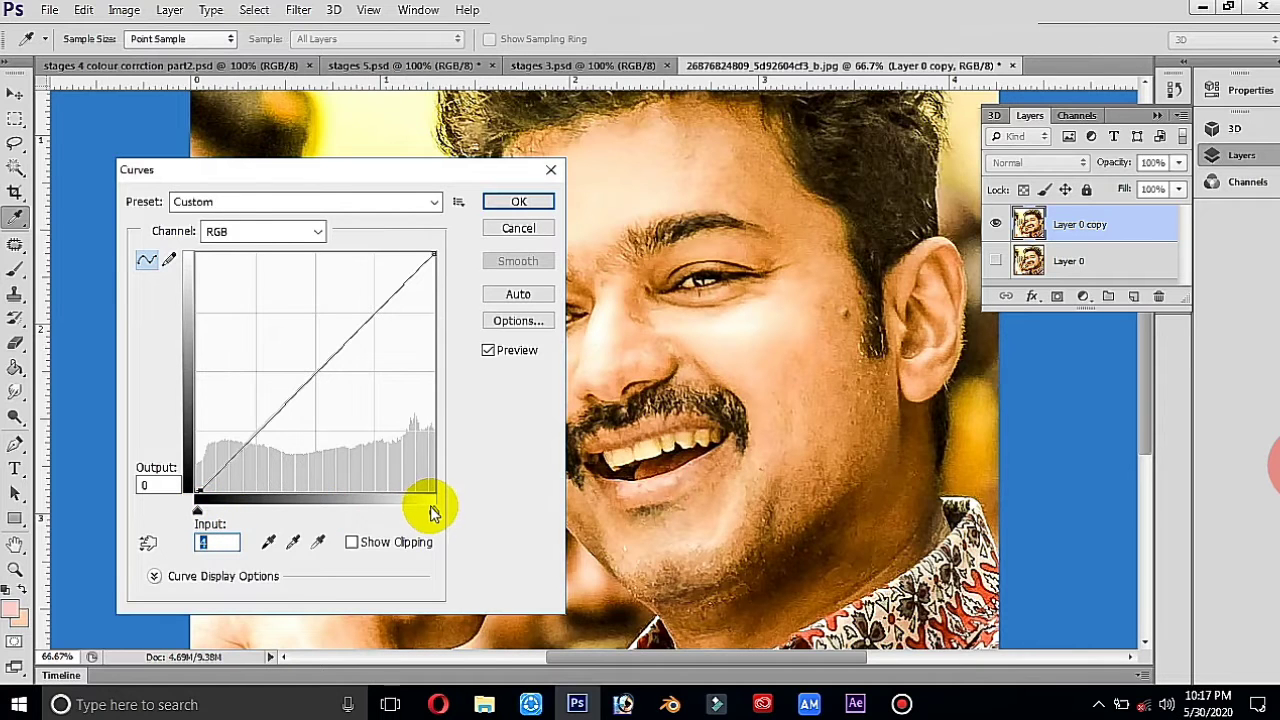
pyautogui.click(521, 201)
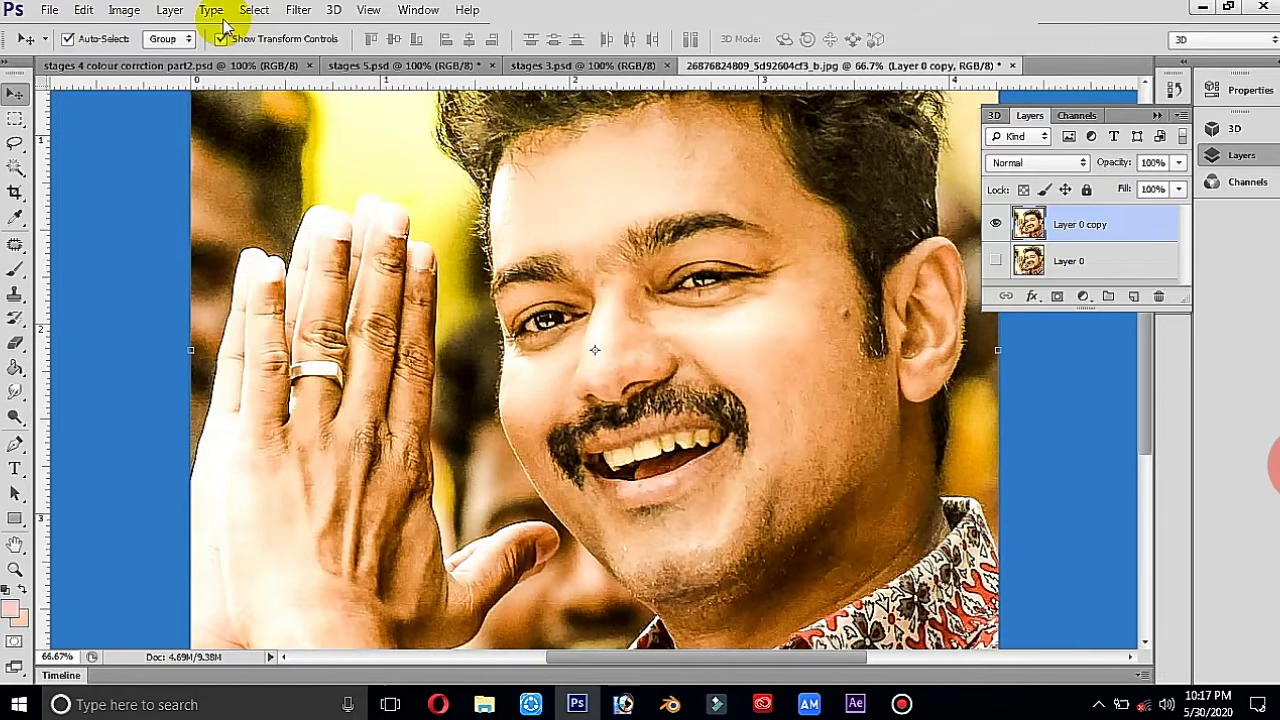
# Step: Warm the midtones with a Color Balance of +15 toward red
pyautogui.click(124, 12)
pyautogui.moveTo(152, 58)
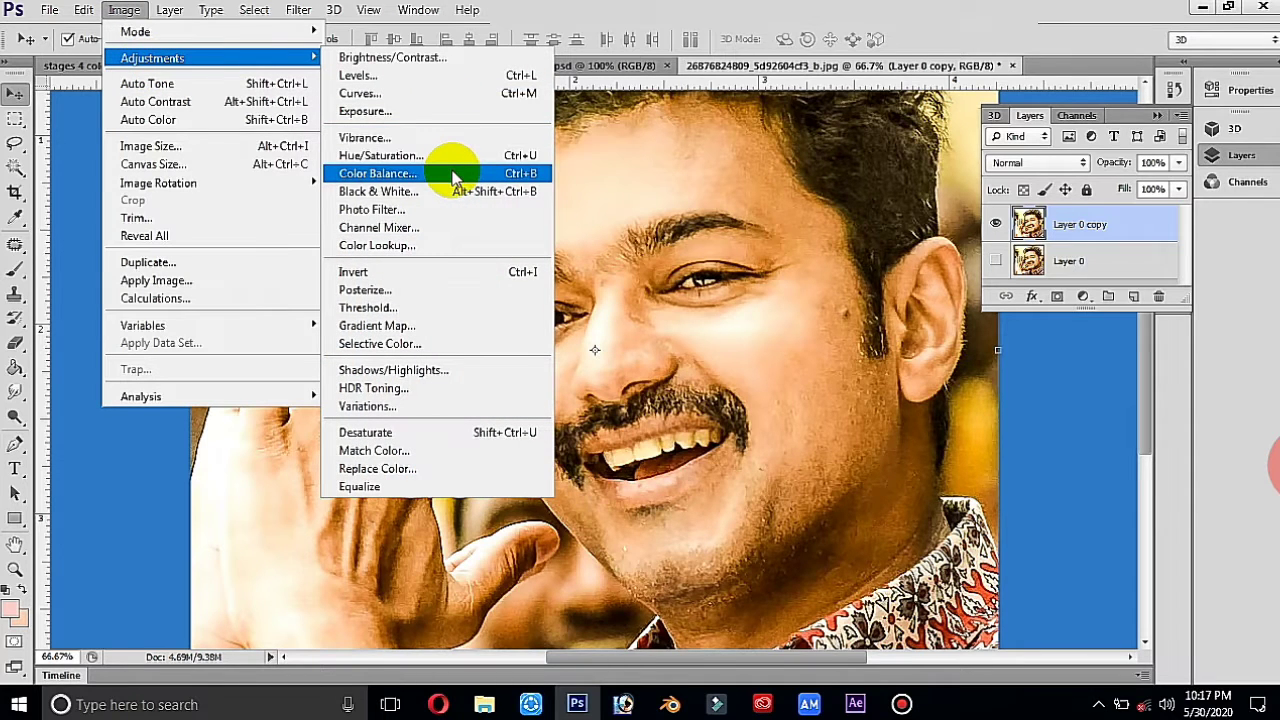
pyautogui.click(452, 176)
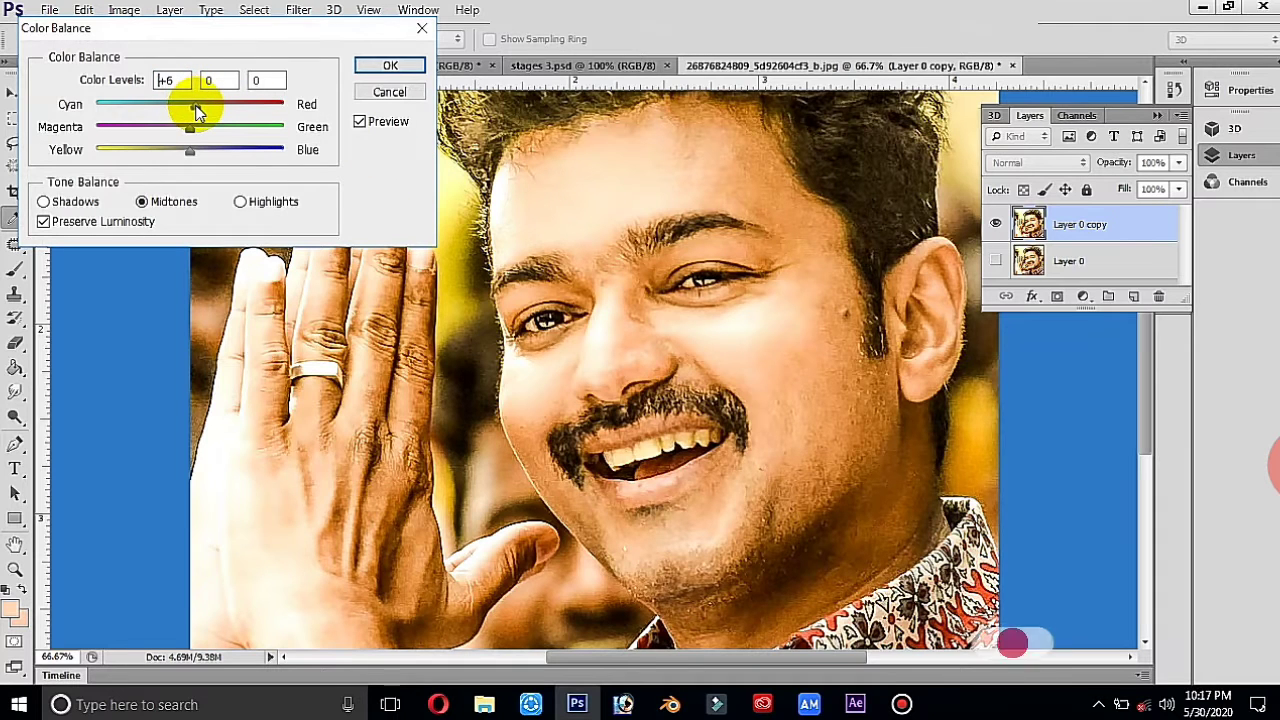
pyautogui.moveTo(192, 110); pyautogui.dragTo(204, 108)
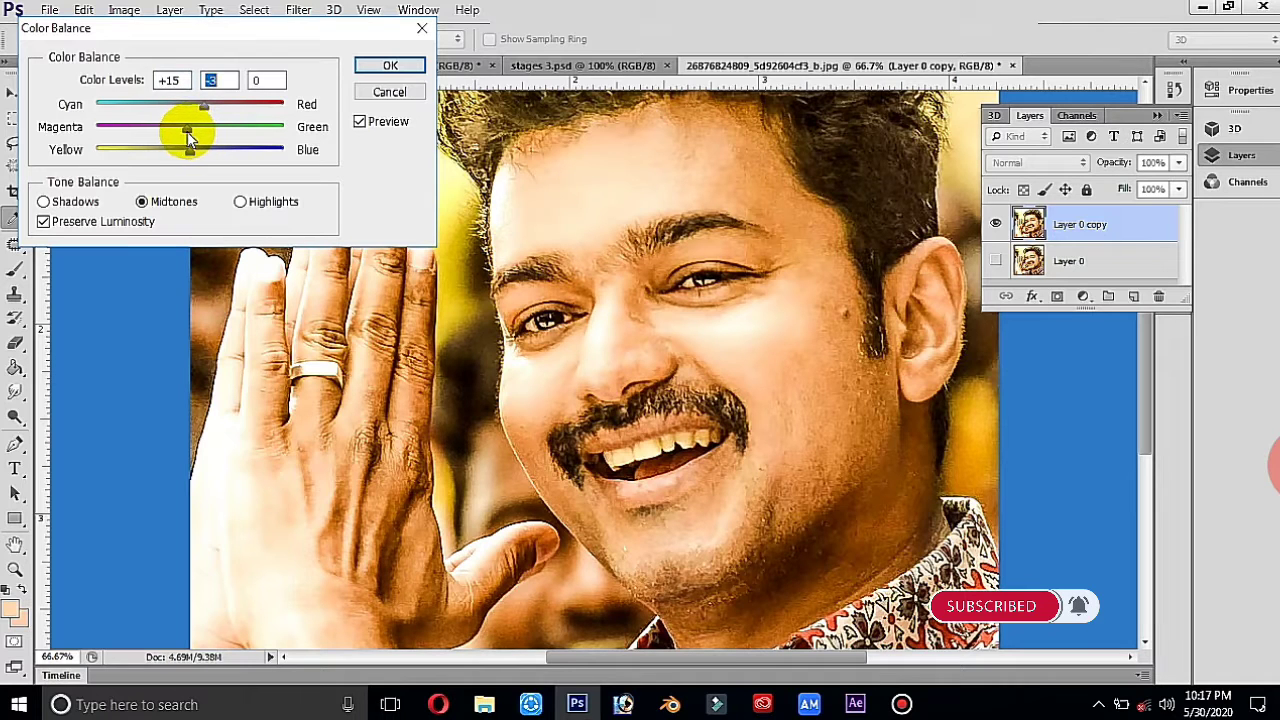
pyautogui.click(385, 65)
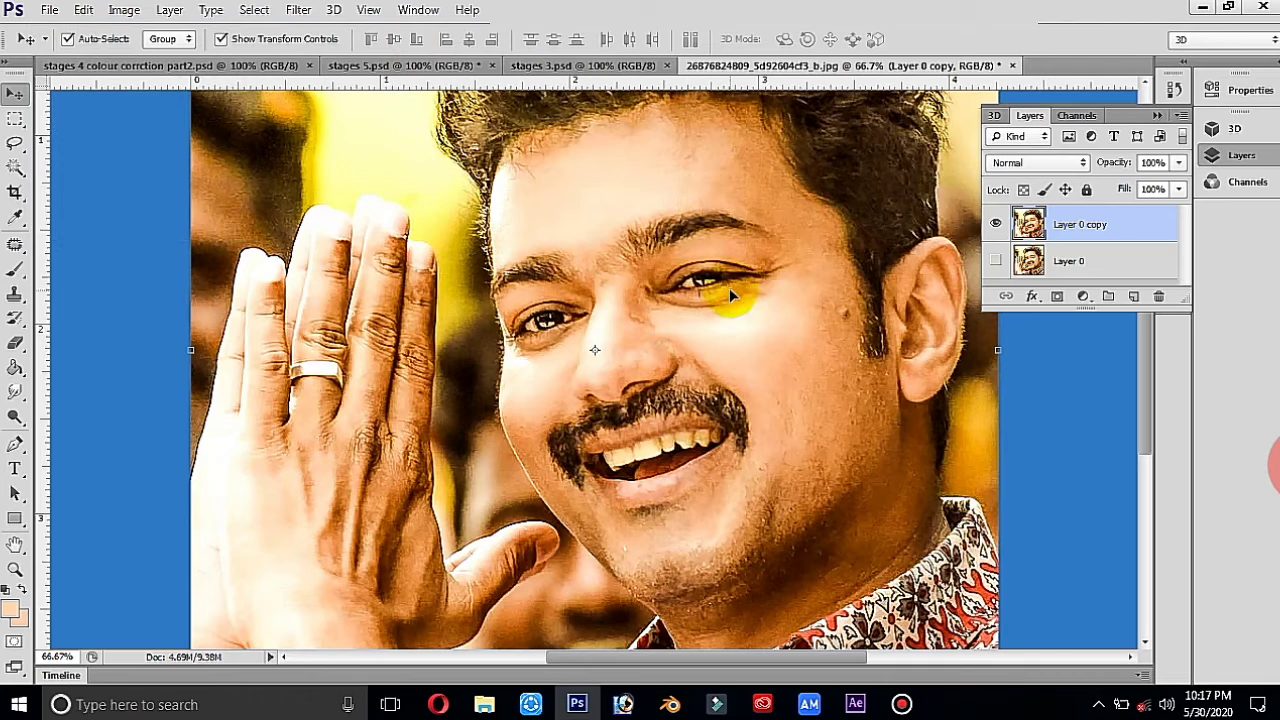
# Step: Toggle Layer 0 copy's visibility to compare the warmed portrait with the original
pyautogui.click(995, 230)
pyautogui.click(995, 230)
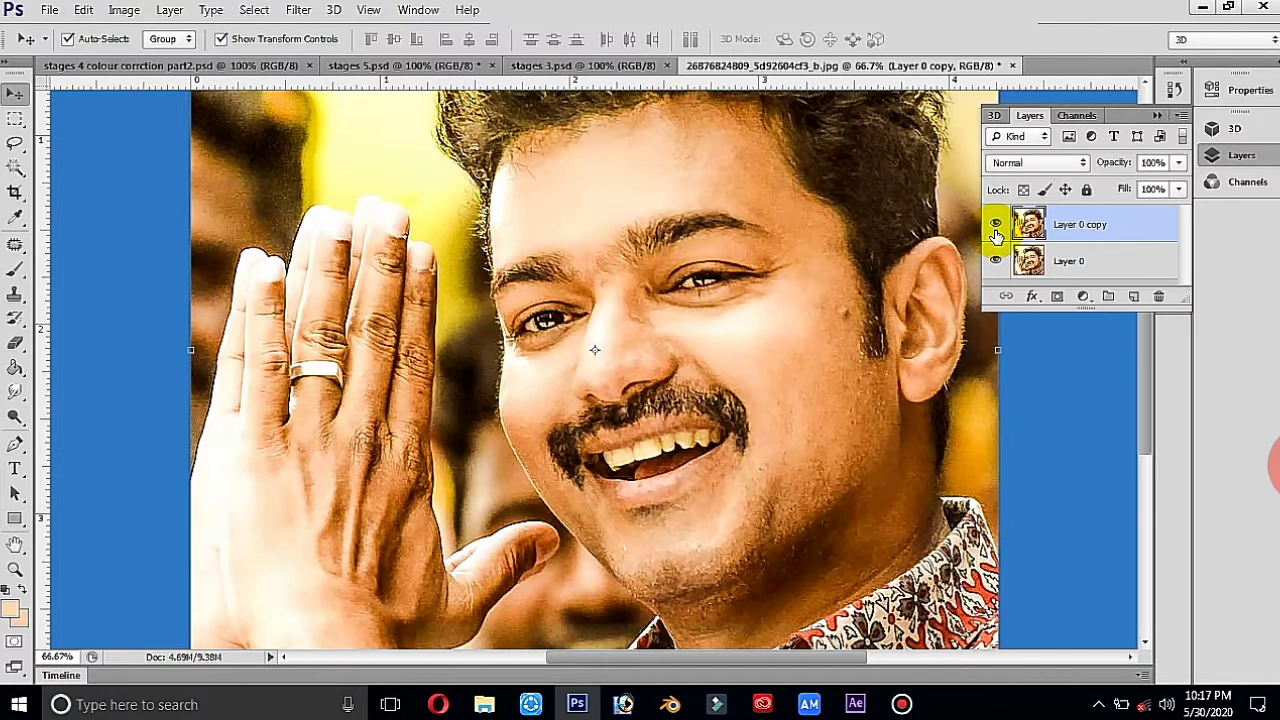
pyautogui.click(995, 230)
pyautogui.click(995, 225)
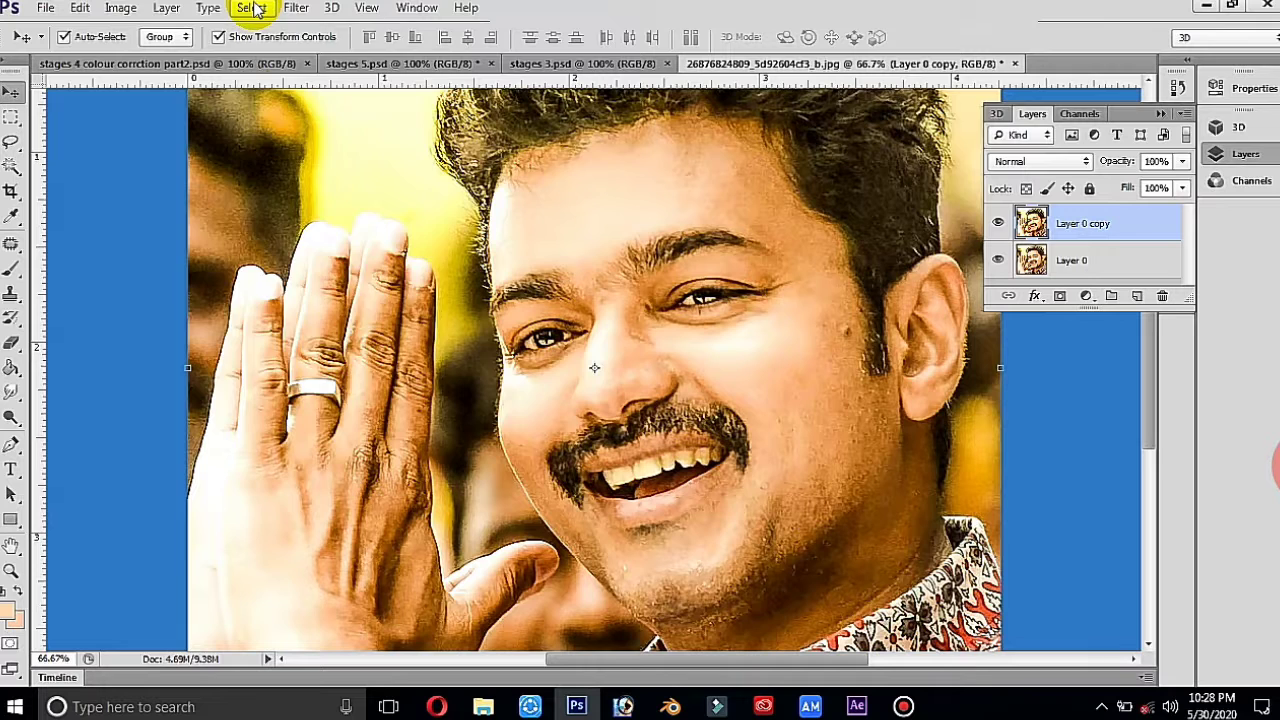
# Step: Select the image's Highlights using Color Range
pyautogui.click(255, 9)
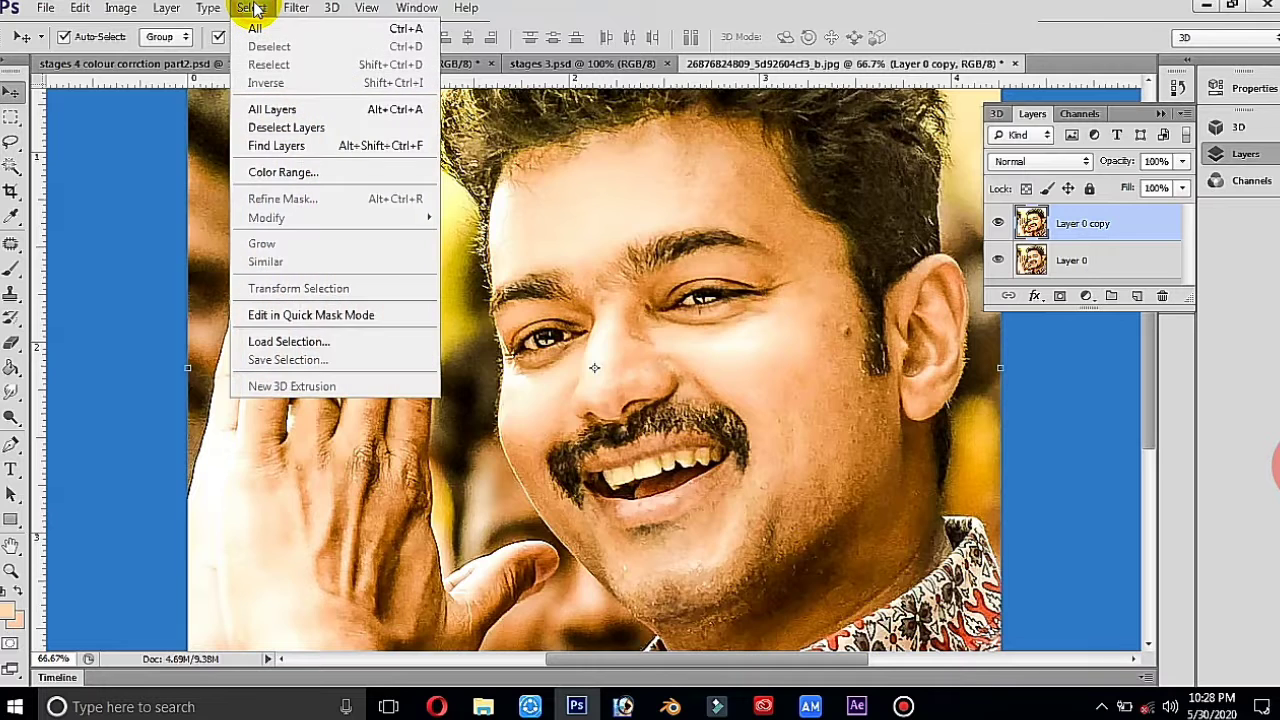
pyautogui.click(262, 176)
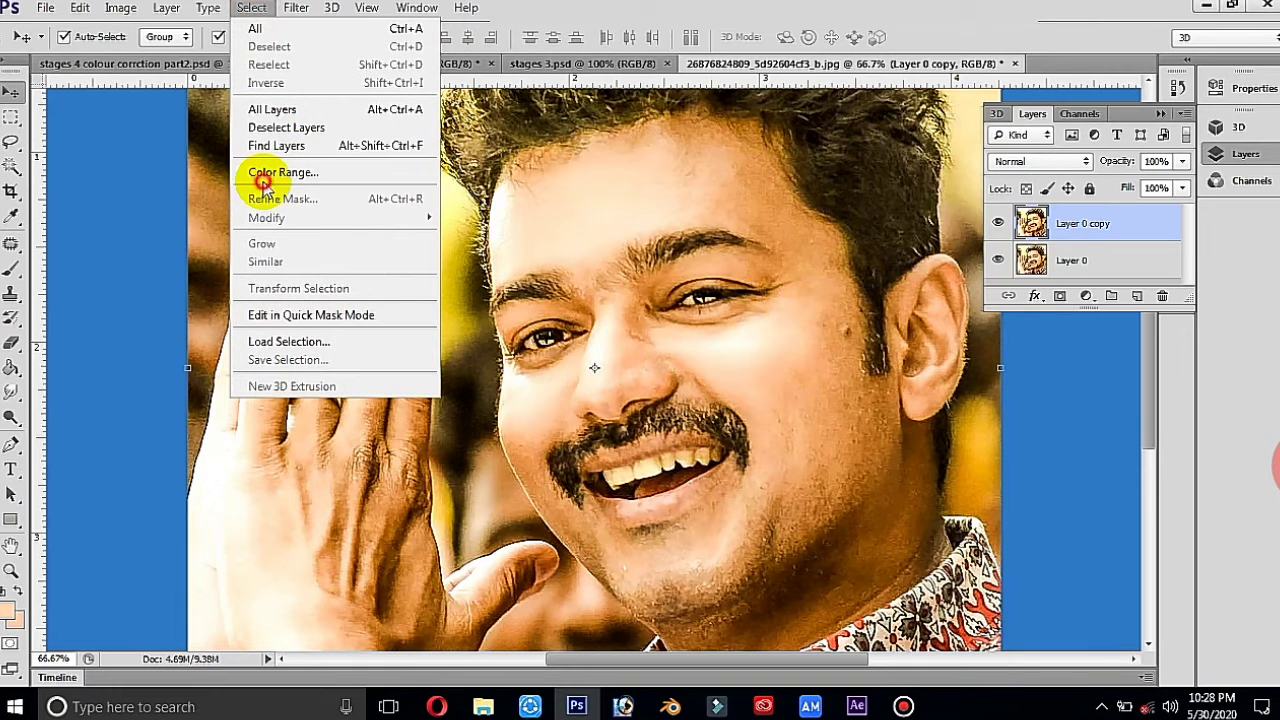
pyautogui.click(265, 180)
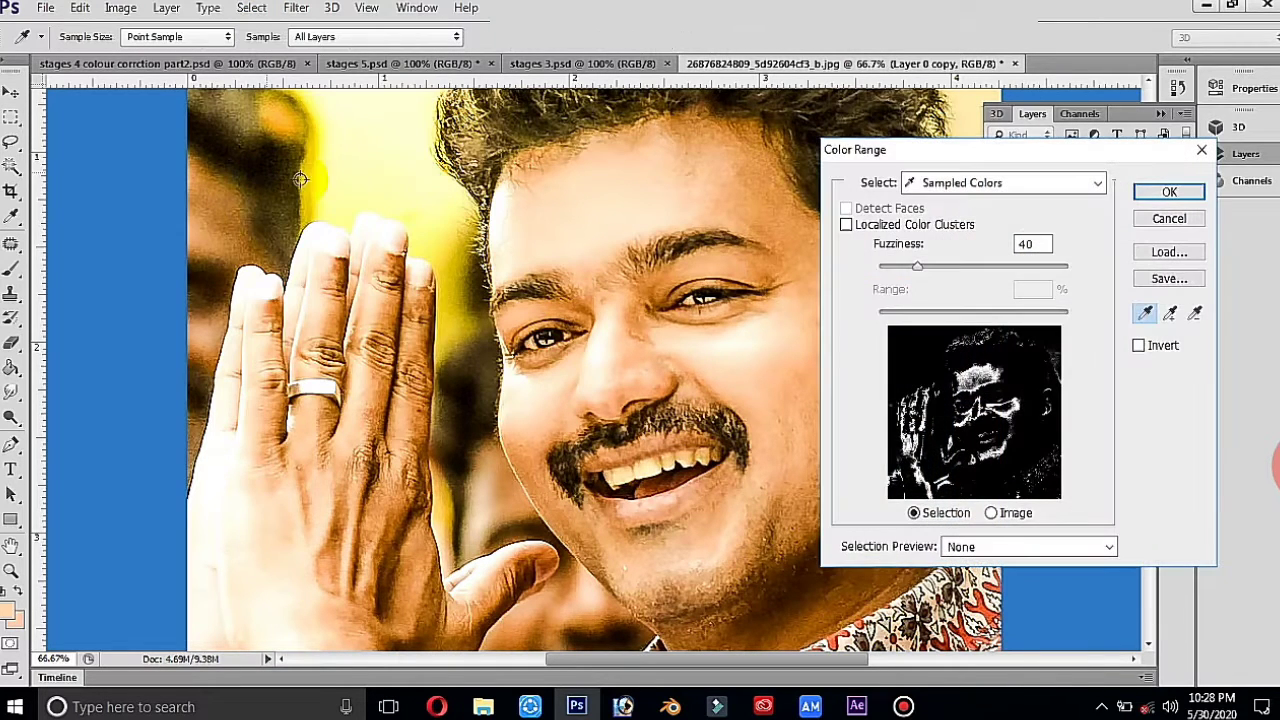
pyautogui.moveTo(995, 155); pyautogui.dragTo(925, 217)
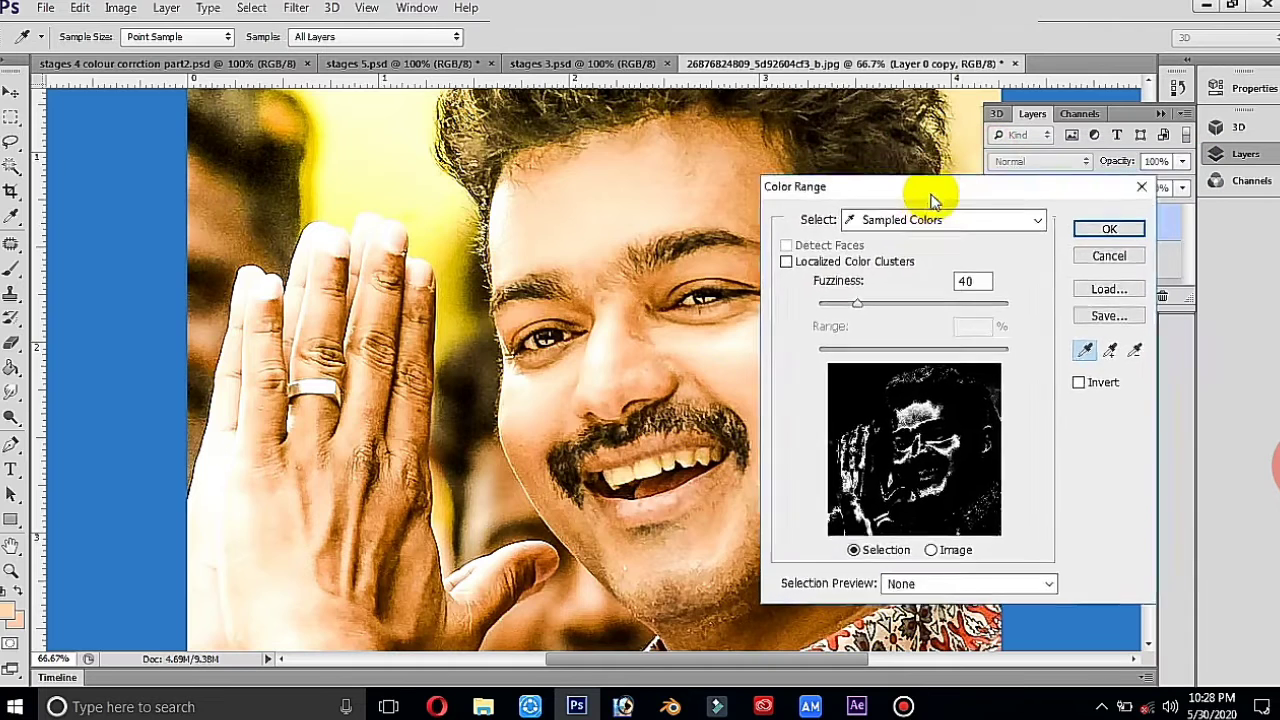
pyautogui.click(926, 245)
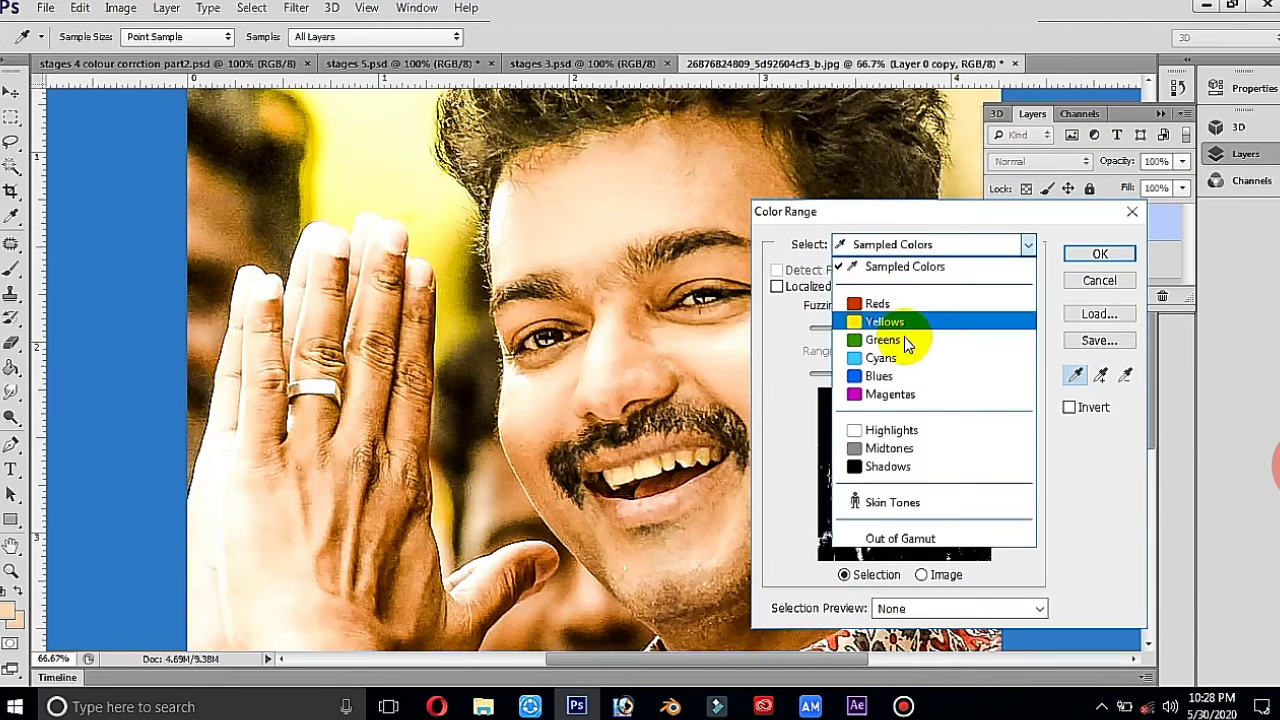
pyautogui.click(891, 431)
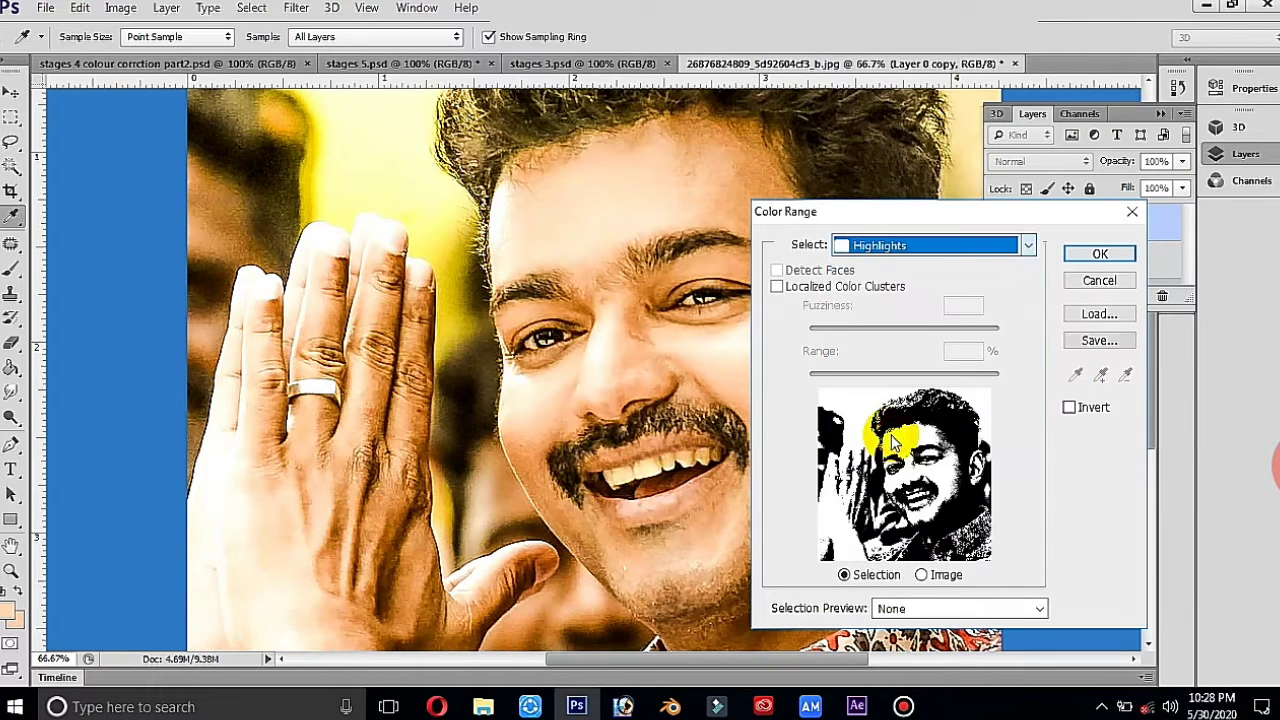
pyautogui.click(1099, 253)
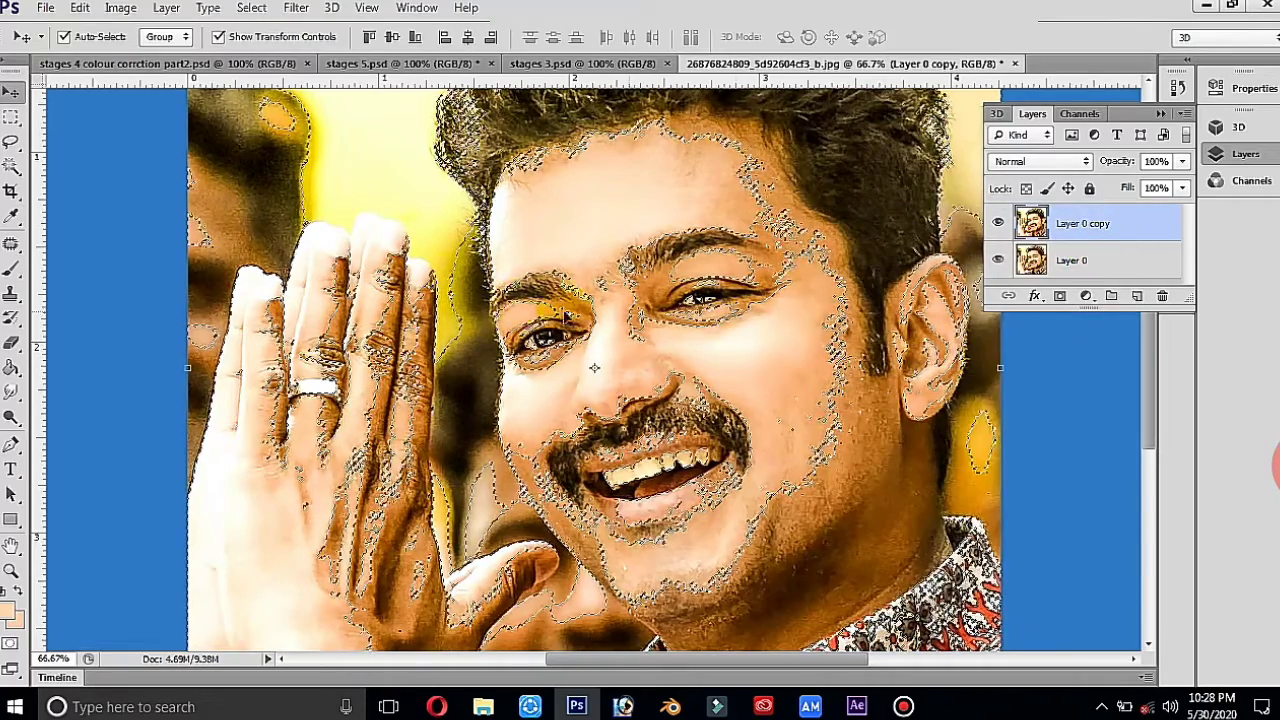
# Step: Brighten the selected highlights with a Levels white input of 241
pyautogui.click(124, 12)
pyautogui.moveTo(149, 56)
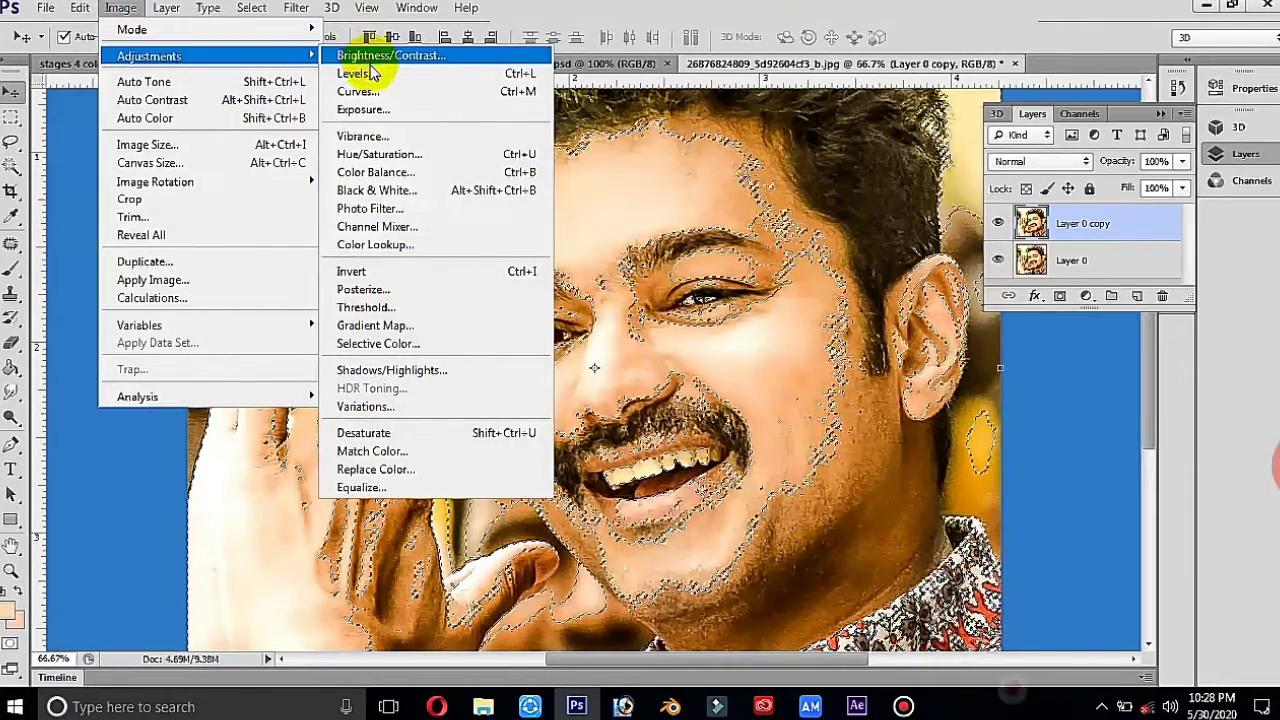
pyautogui.click(368, 74)
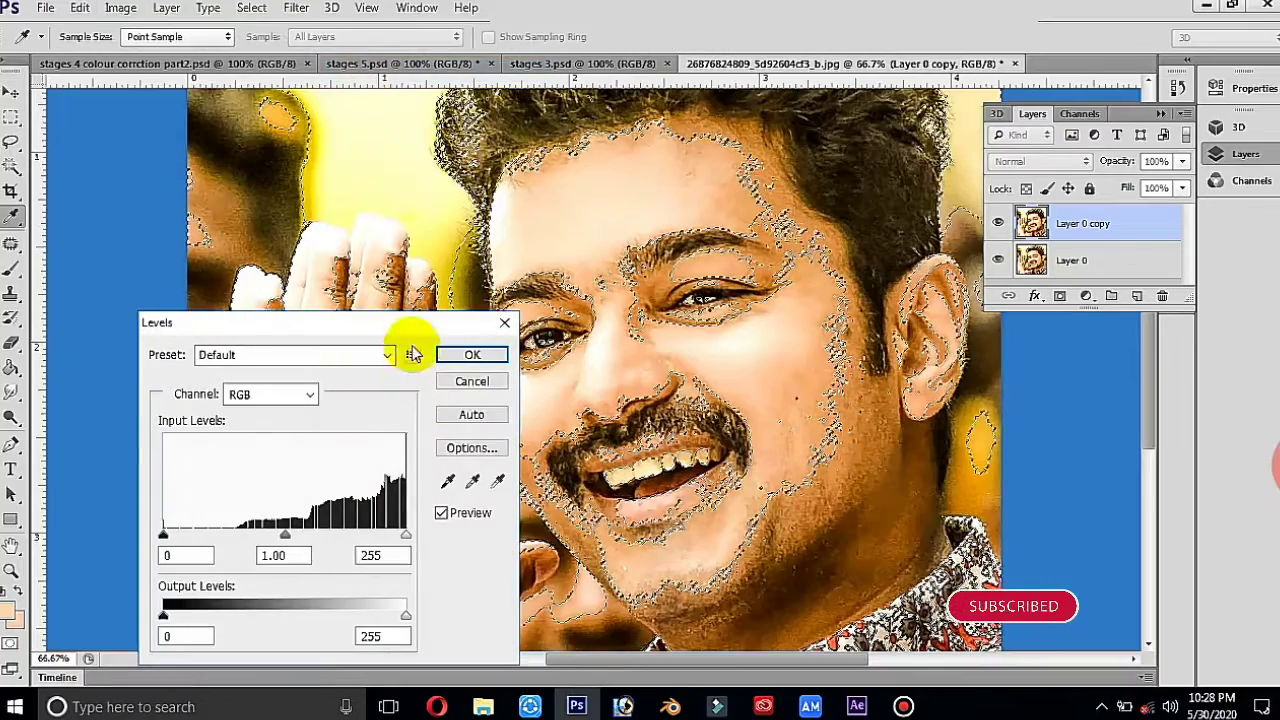
pyautogui.moveTo(416, 330); pyautogui.dragTo(388, 225)
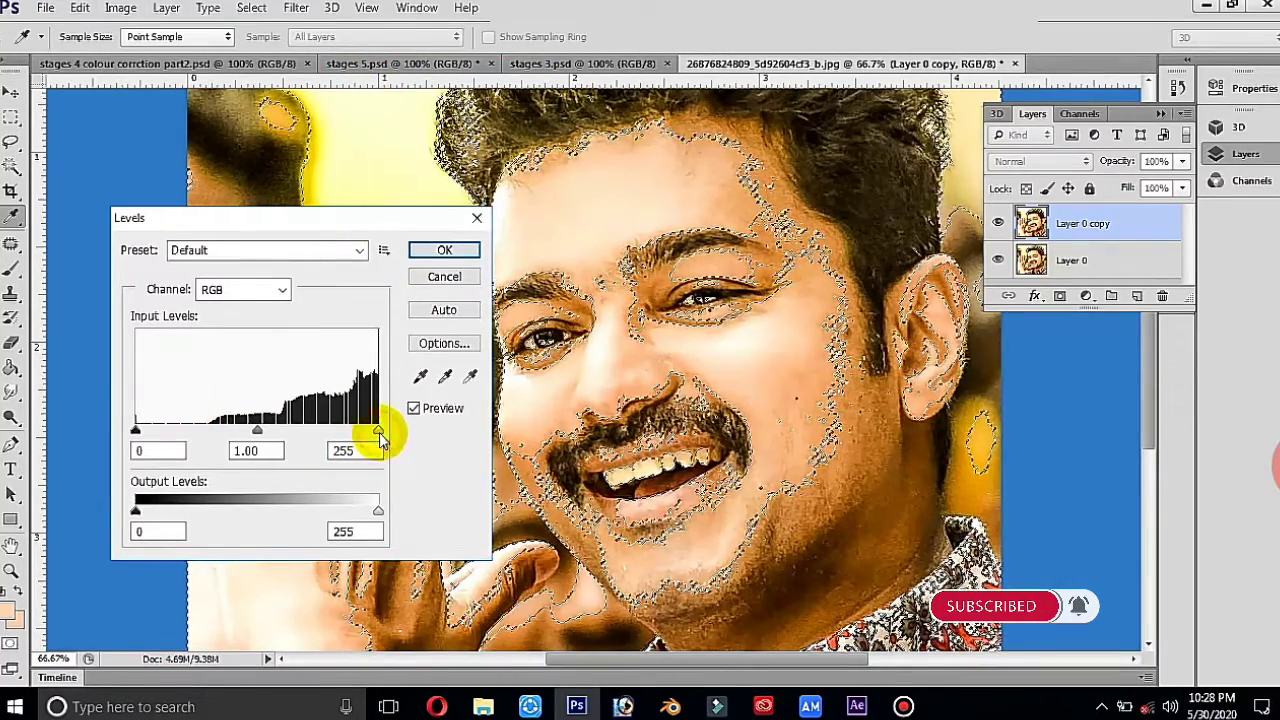
pyautogui.click(429, 413)
pyautogui.click(455, 250)
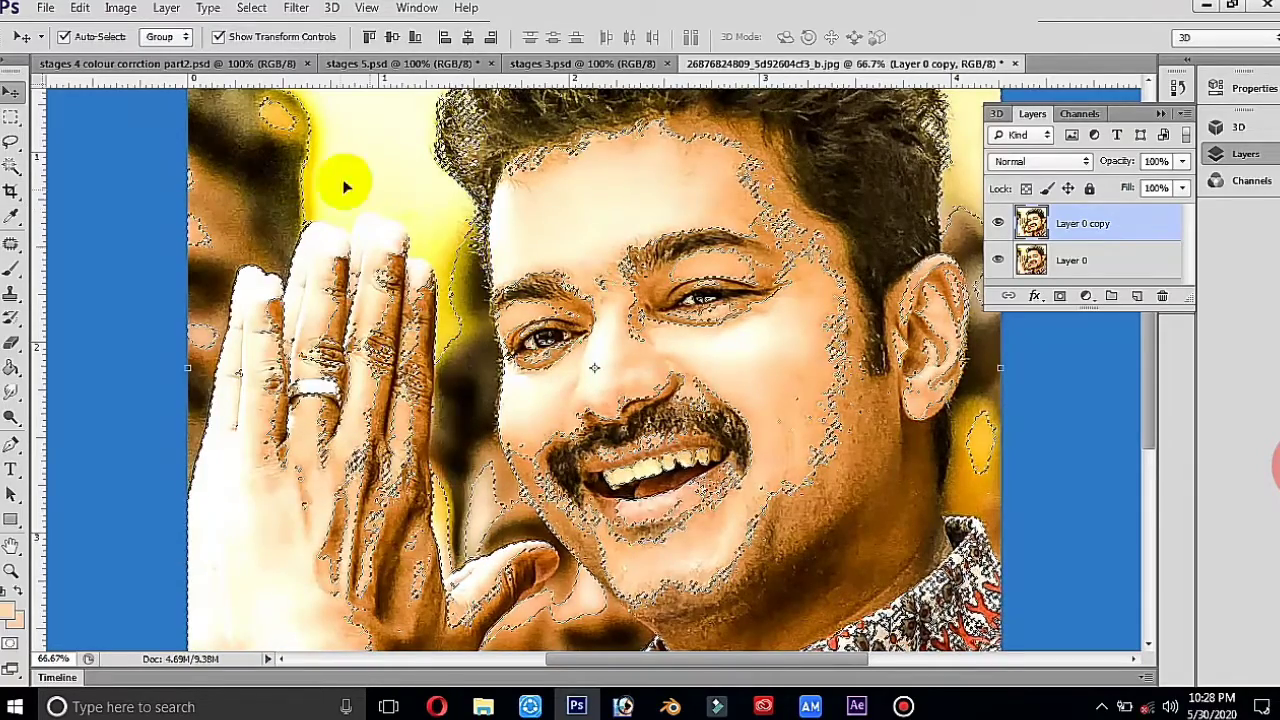
# Step: Deselect and hide Layer 0 copy to compare with the original
pyautogui.click(120, 8)
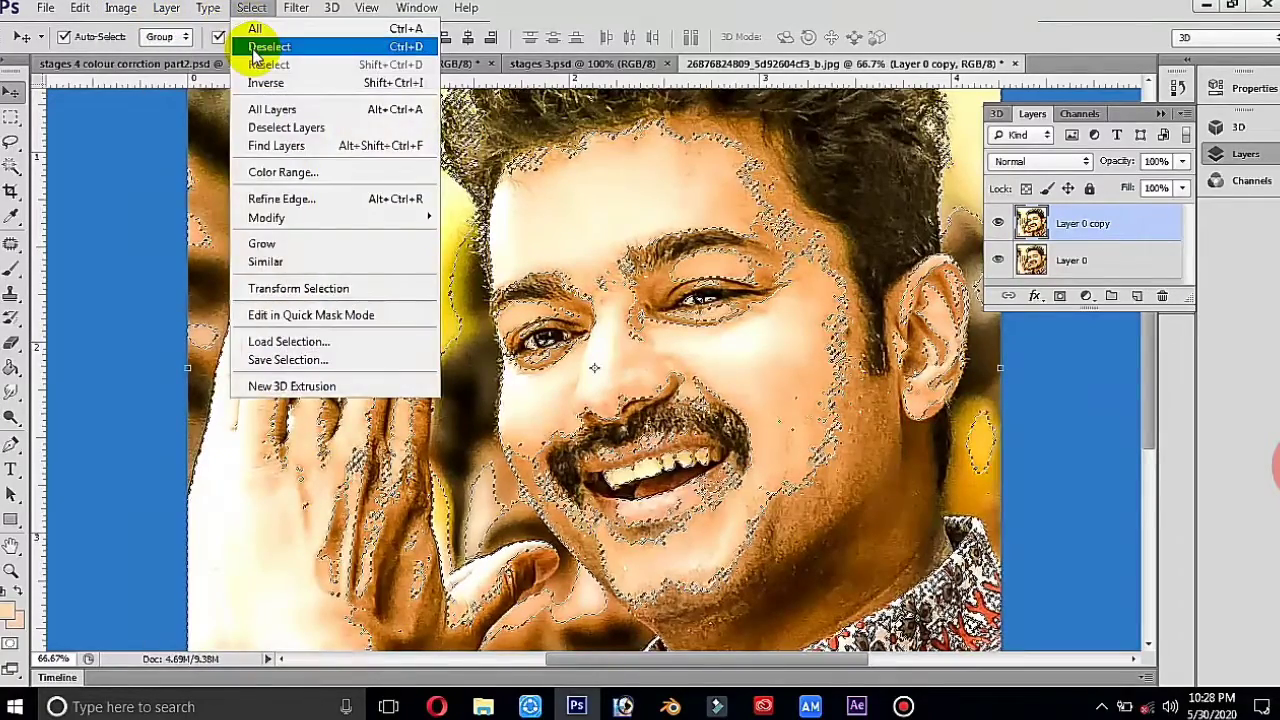
pyautogui.click(254, 49)
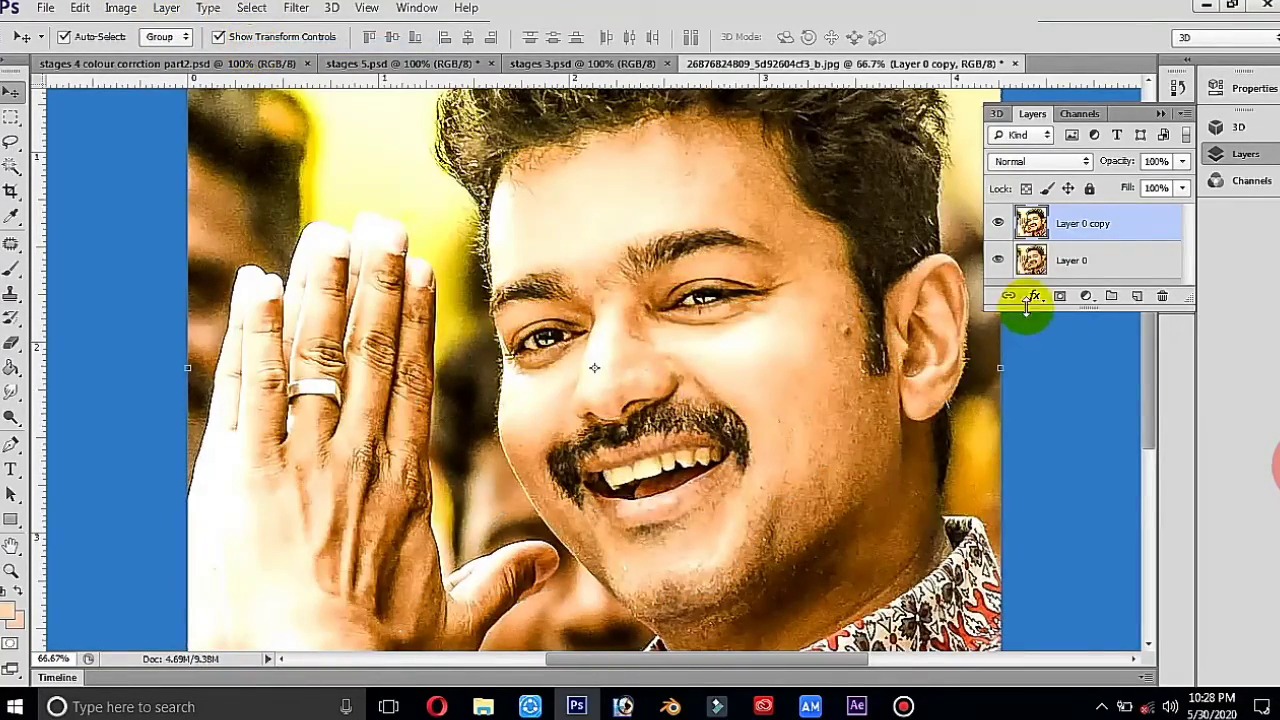
pyautogui.click(998, 222)
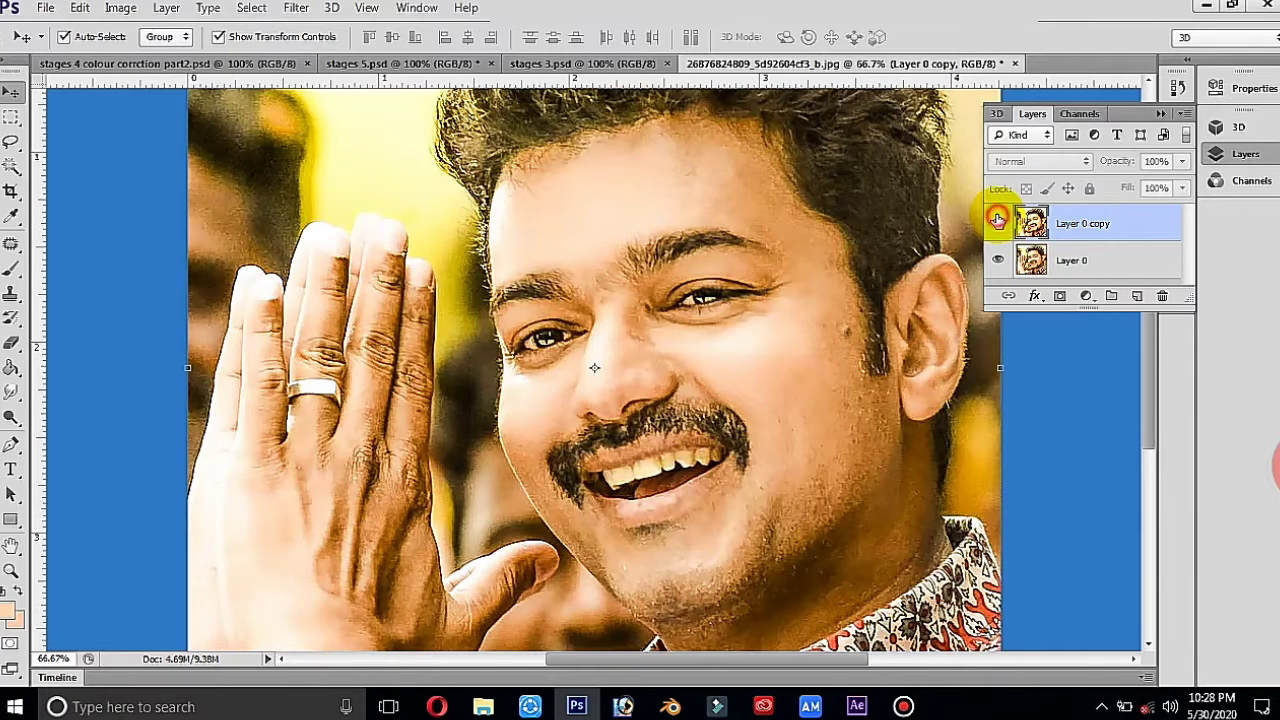
# Step: Show Layer 0 copy again and select its Shadows using Color Range
pyautogui.click(998, 222)
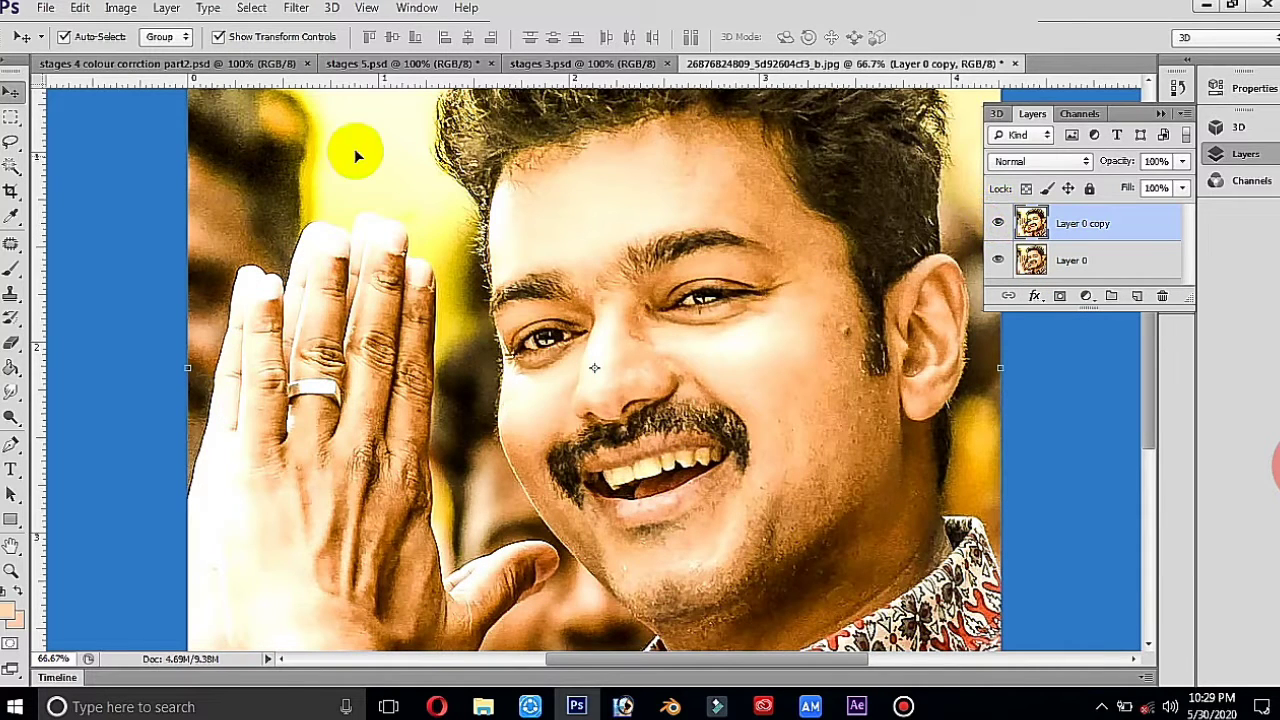
pyautogui.click(245, 9)
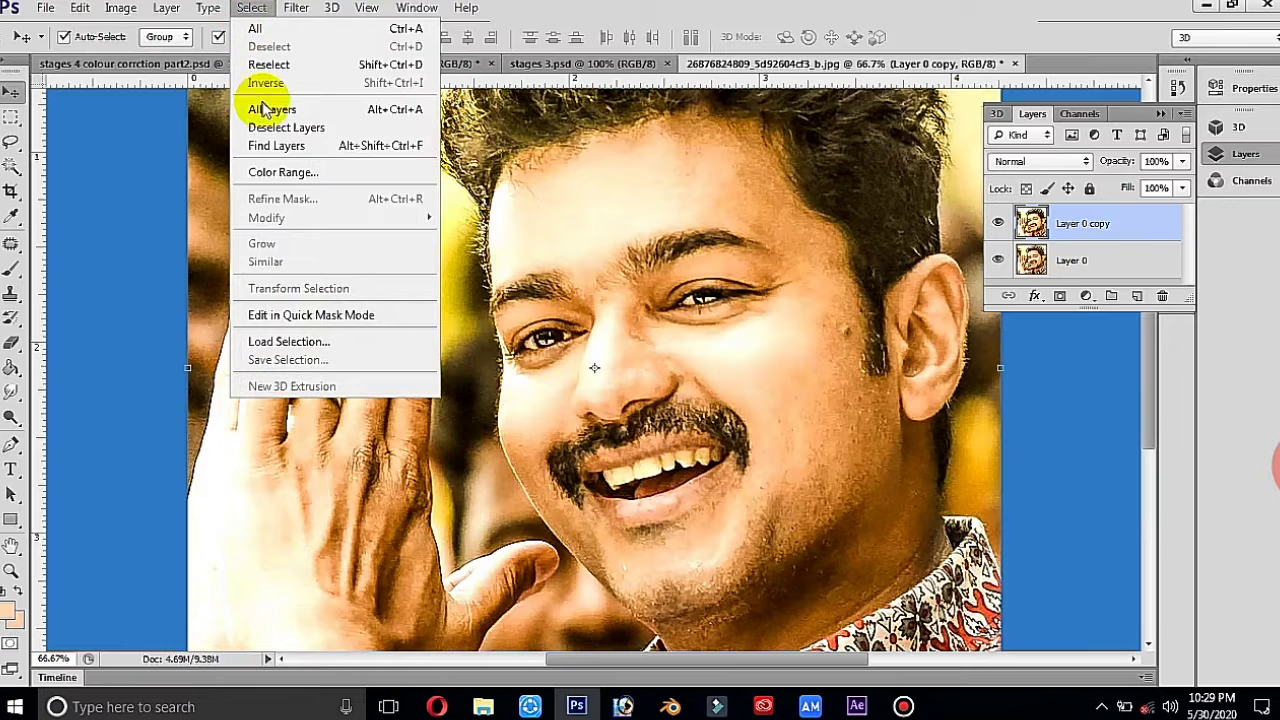
pyautogui.click(278, 170)
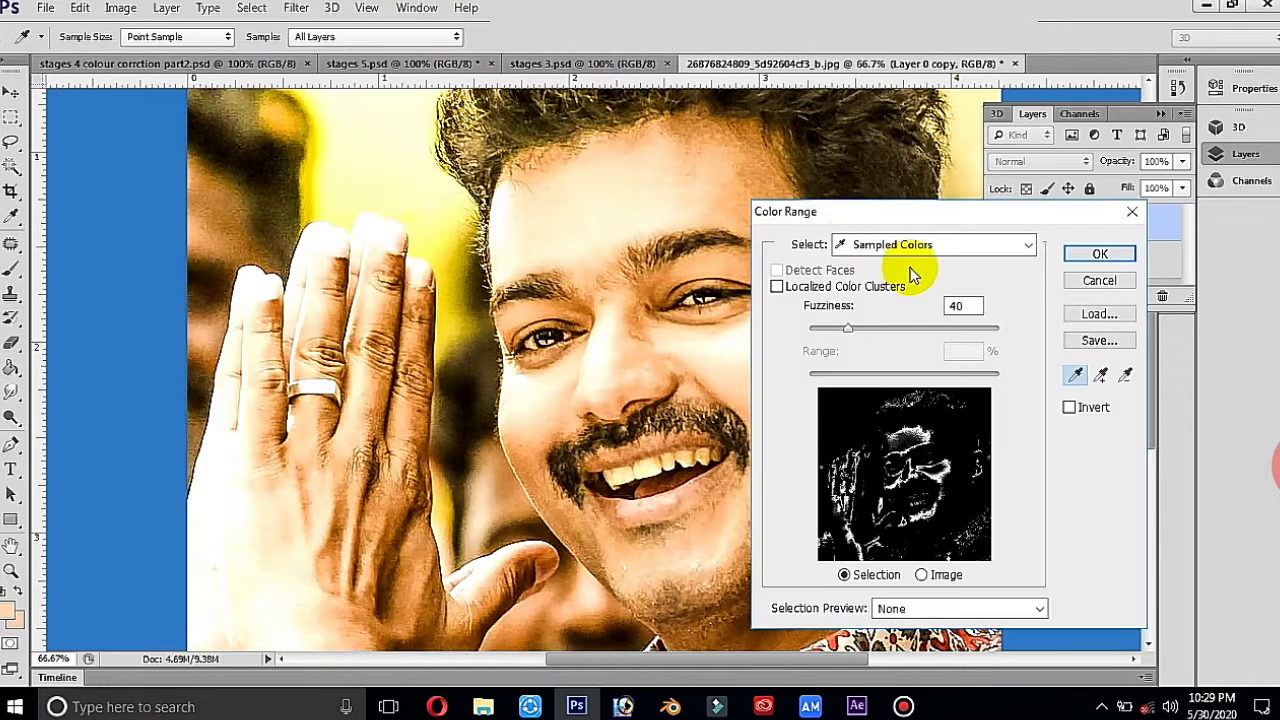
pyautogui.click(918, 252)
pyautogui.click(930, 466)
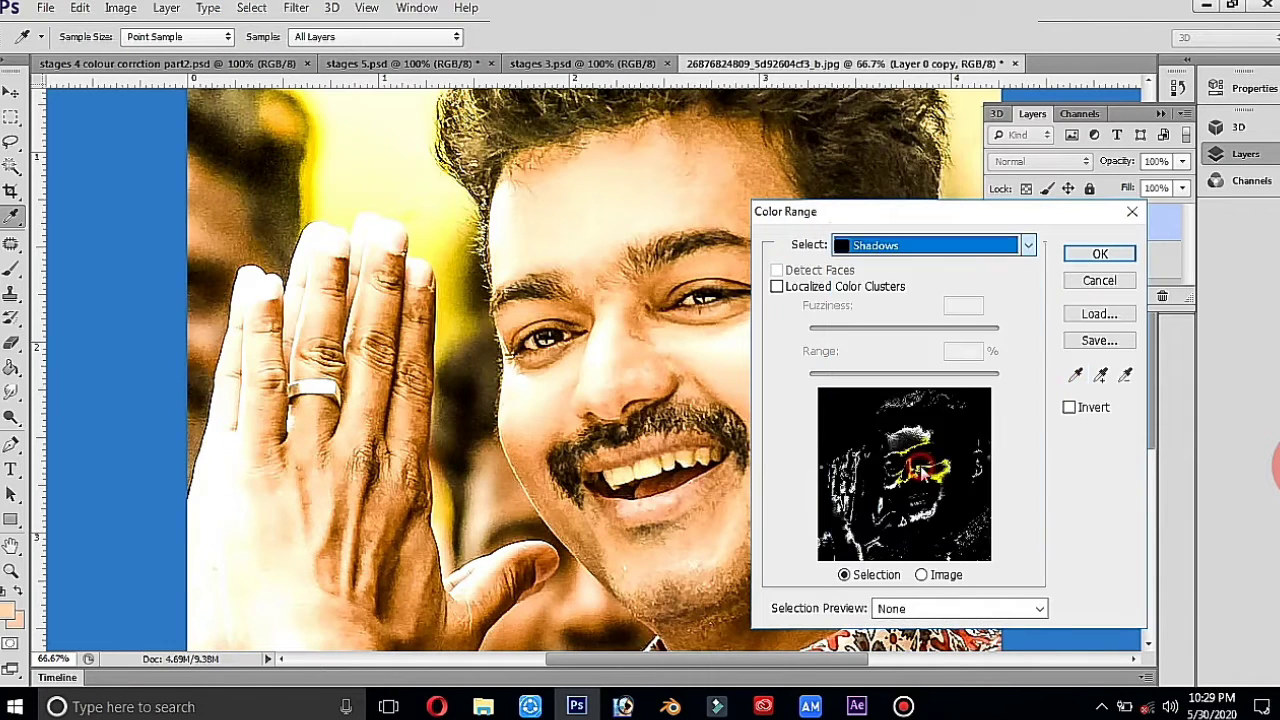
pyautogui.click(1084, 258)
pyautogui.press('v')
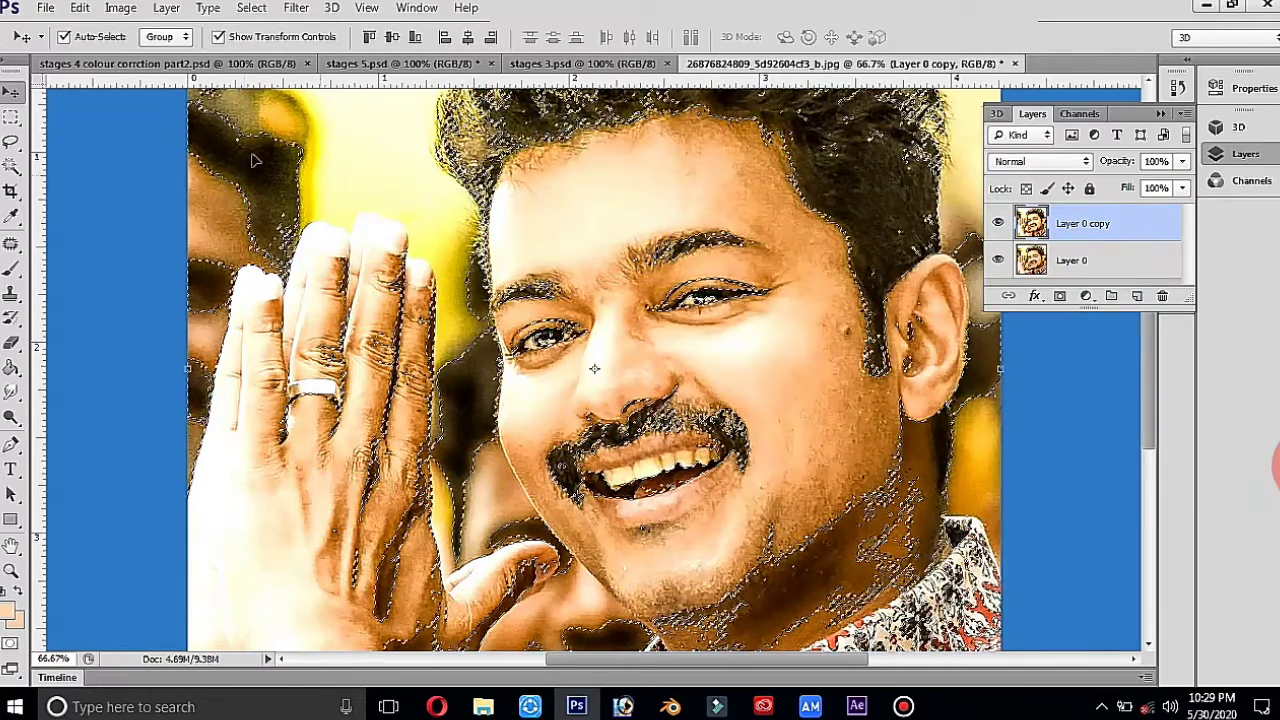
# Step: Deepen the selected shadows with a Levels black input of 9
pyautogui.click(120, 7)
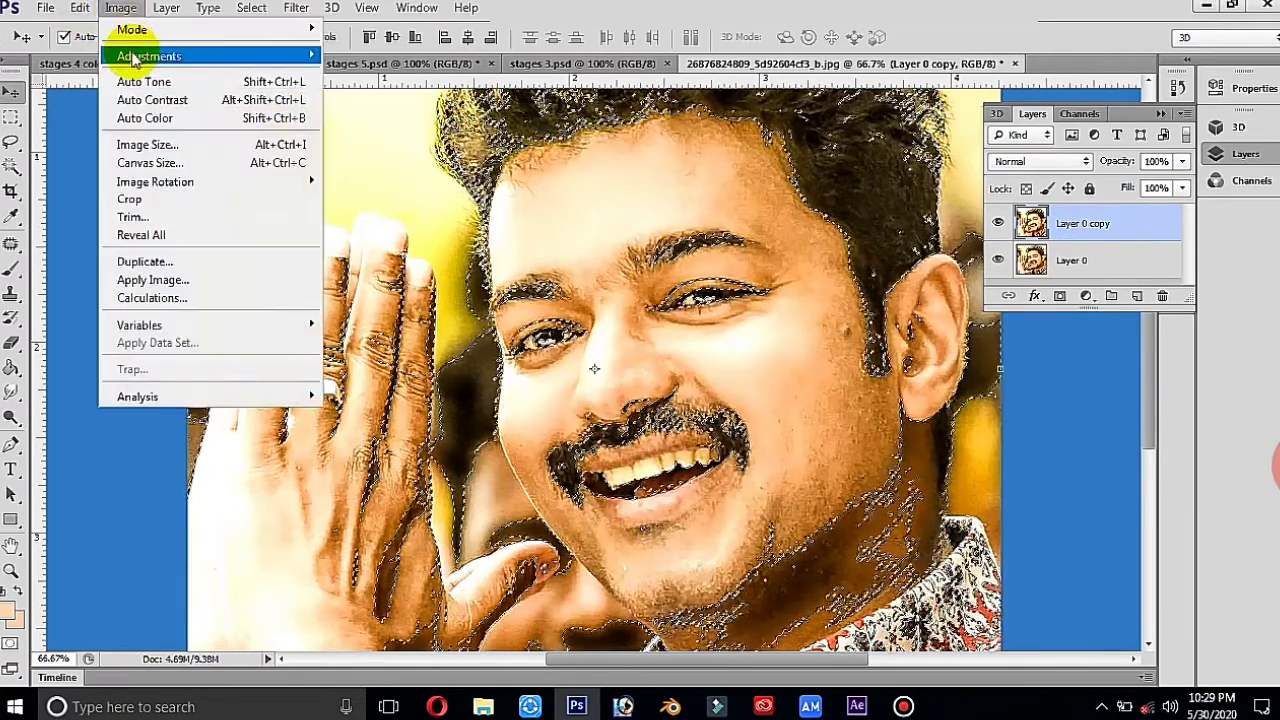
pyautogui.moveTo(149, 56)
pyautogui.click(350, 73)
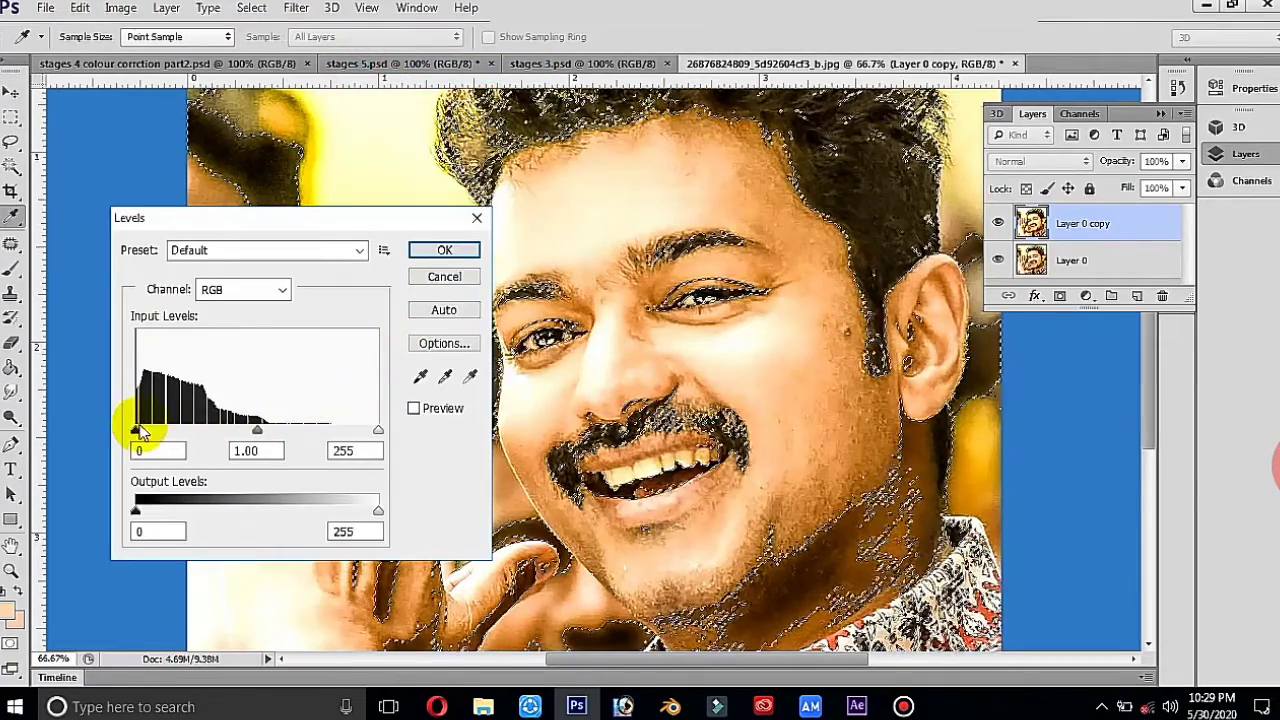
pyautogui.moveTo(138, 430); pyautogui.dragTo(146, 431)
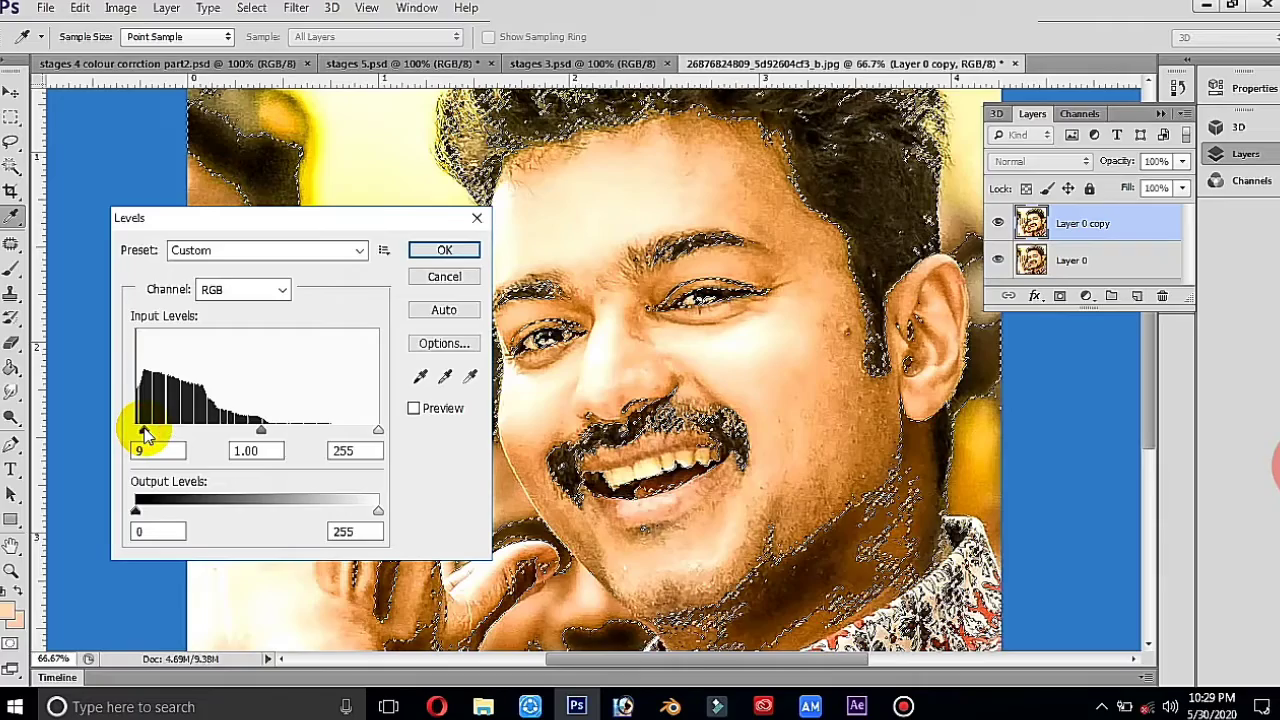
pyautogui.click(420, 252)
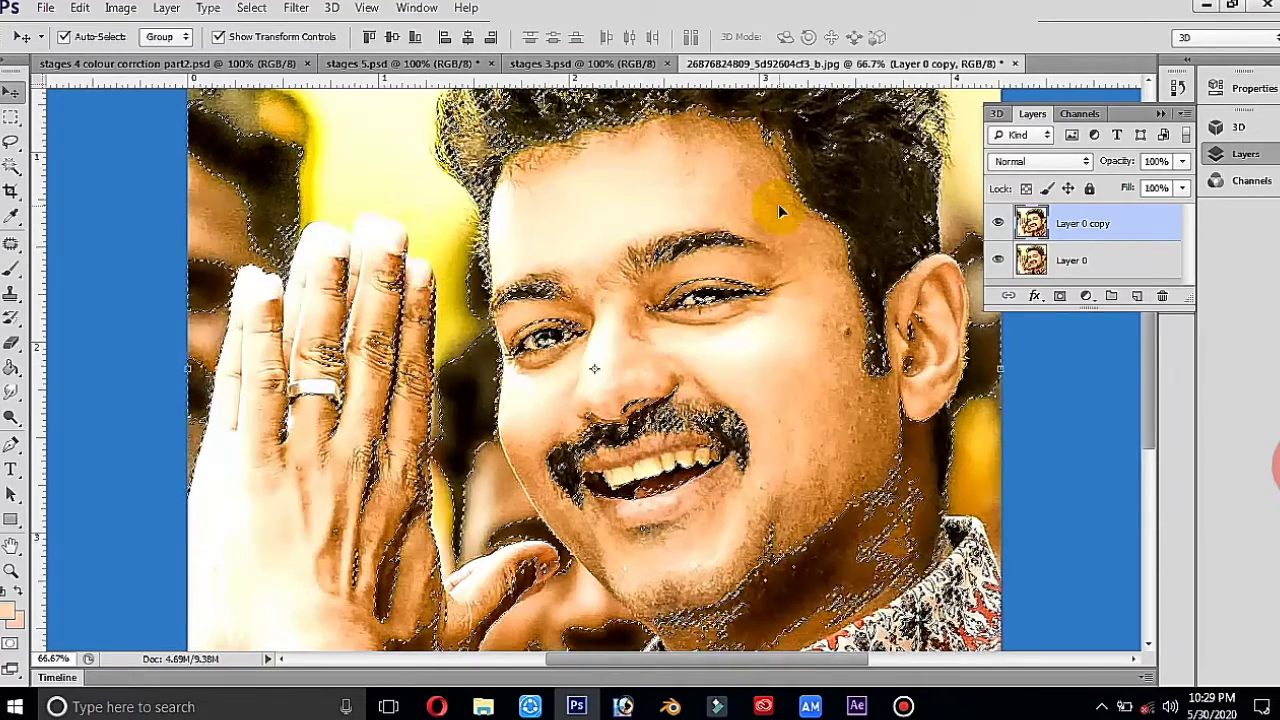
# Step: Deselect and toggle Layer 0 copy's visibility to compare before and after
pyautogui.click(251, 7)
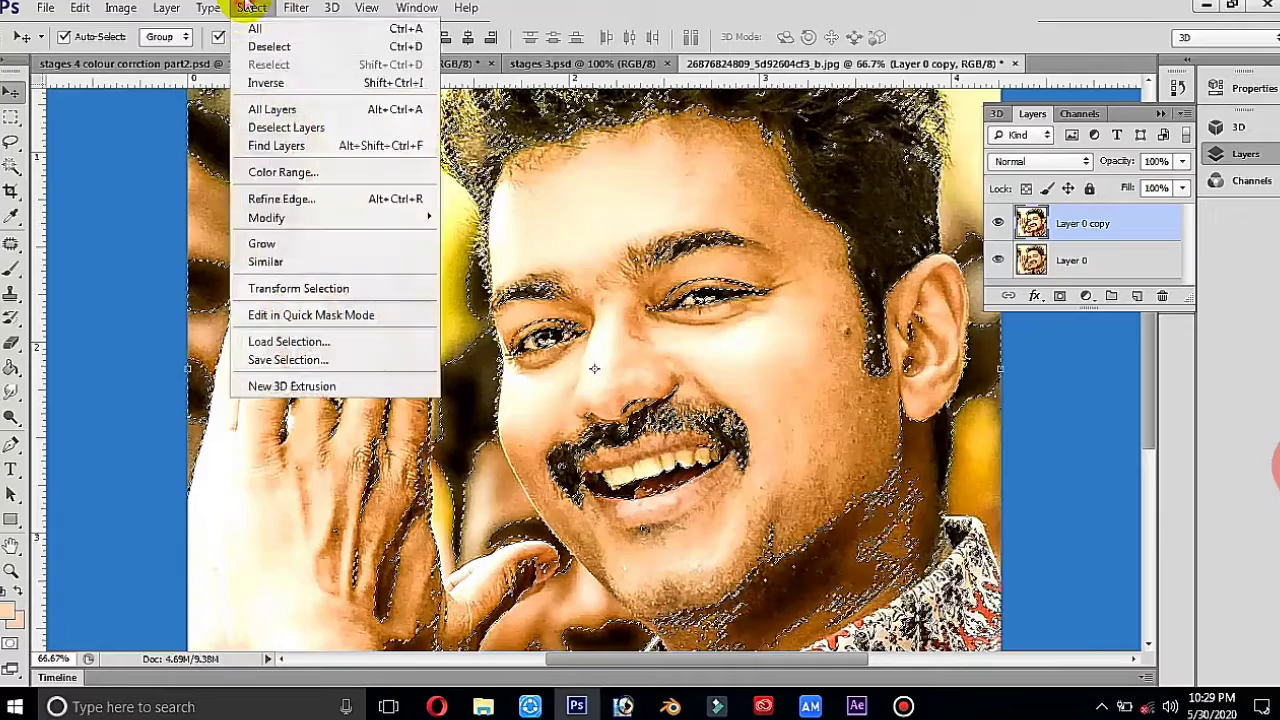
pyautogui.click(258, 46)
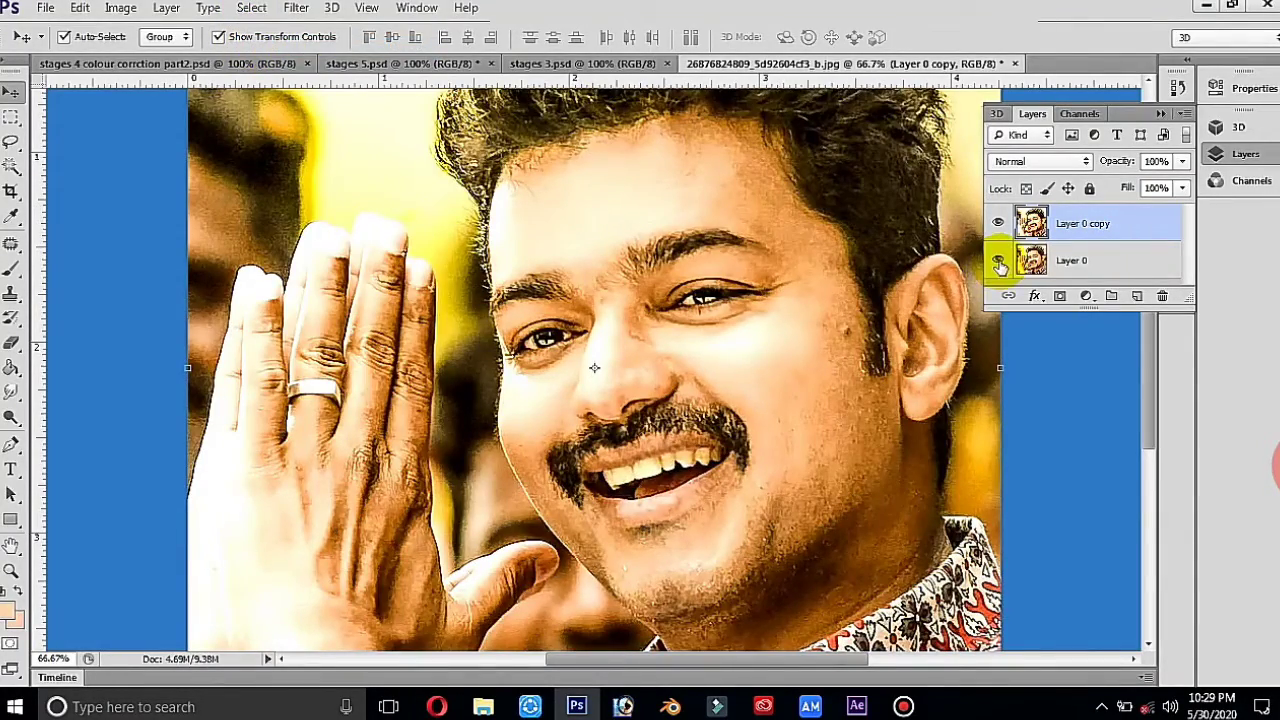
pyautogui.click(998, 223)
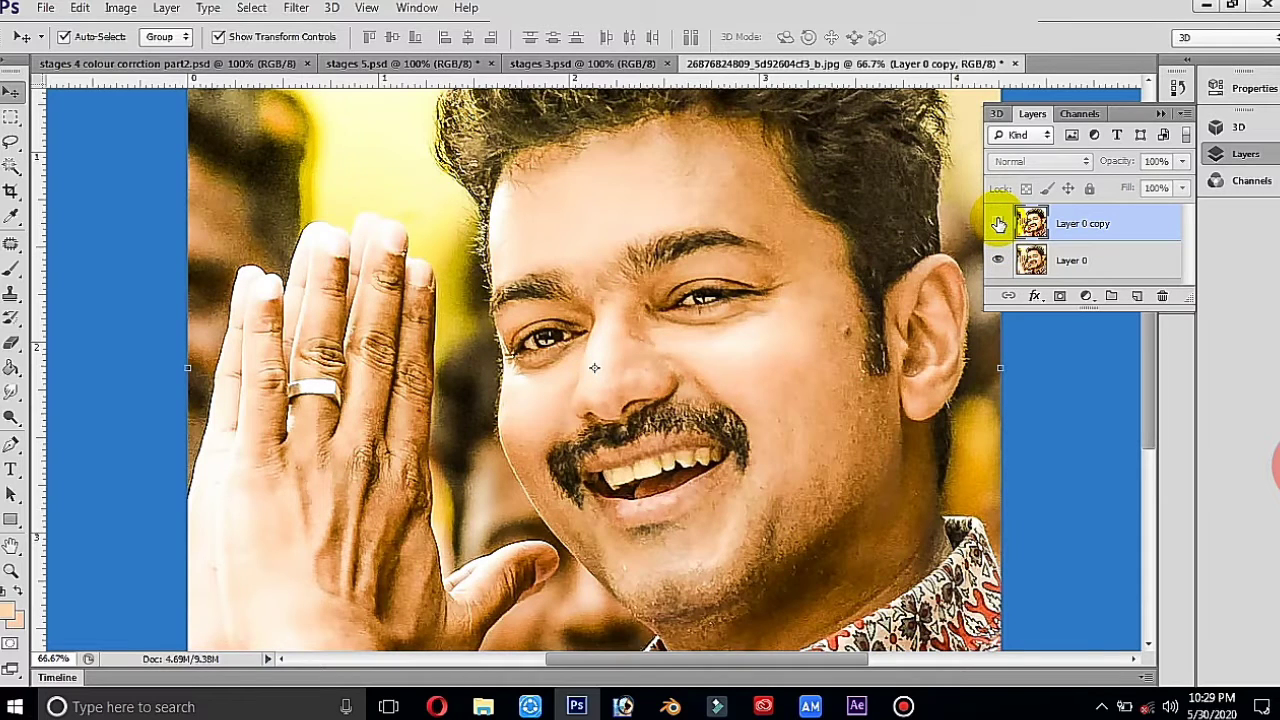
pyautogui.click(998, 223)
pyautogui.click(998, 223)
# Step: Show Layer 0 copy and preview Unsharp Mask on the mouth, nose and cheeks
pyautogui.click(998, 223)
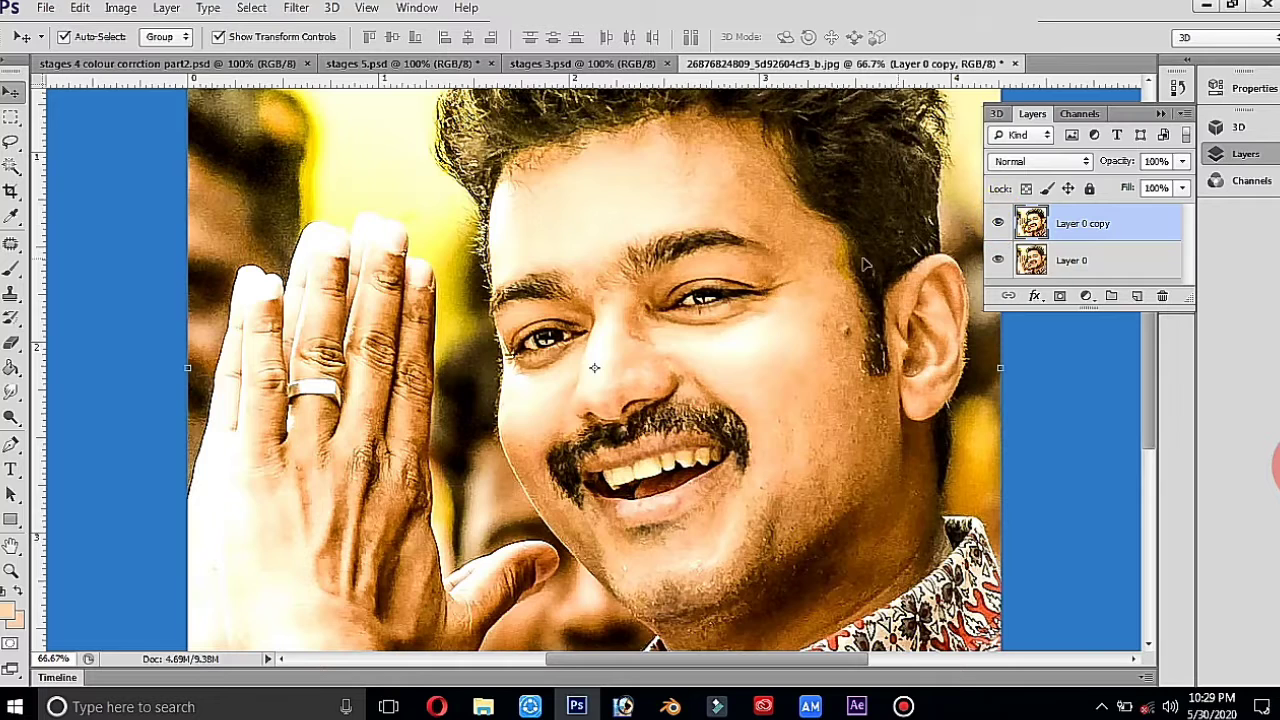
pyautogui.click(297, 8)
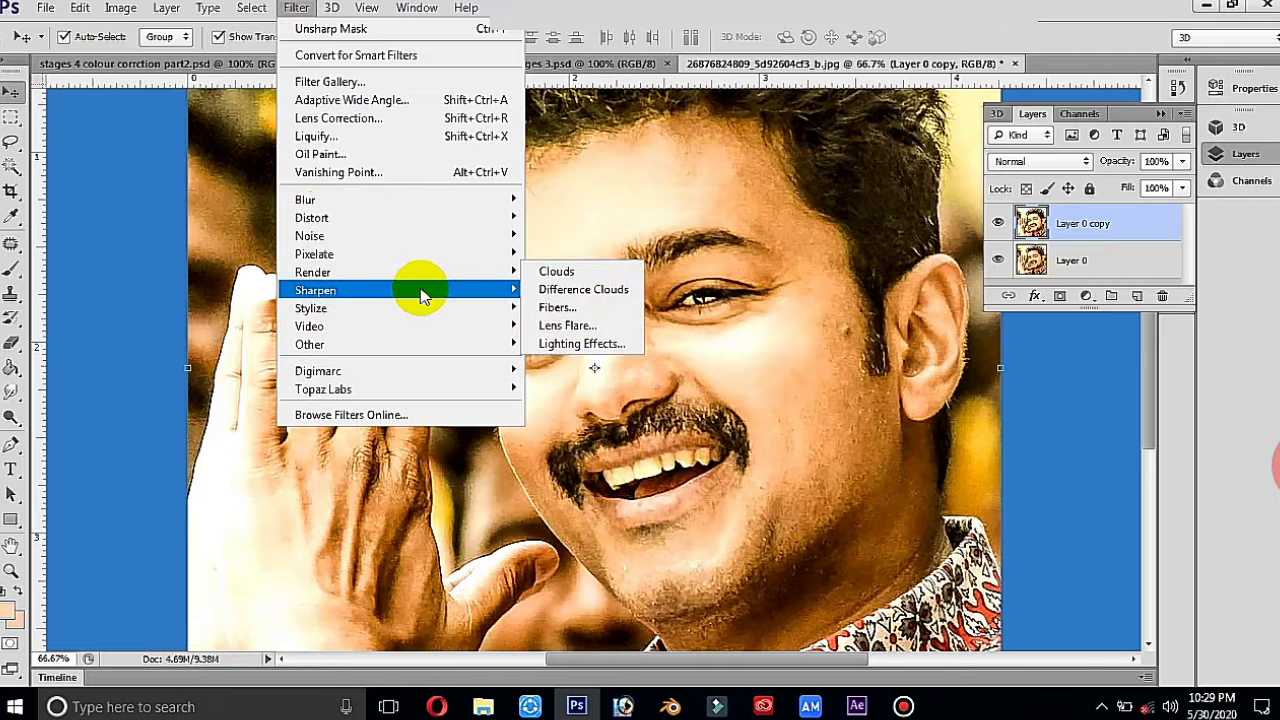
pyautogui.moveTo(316, 290)
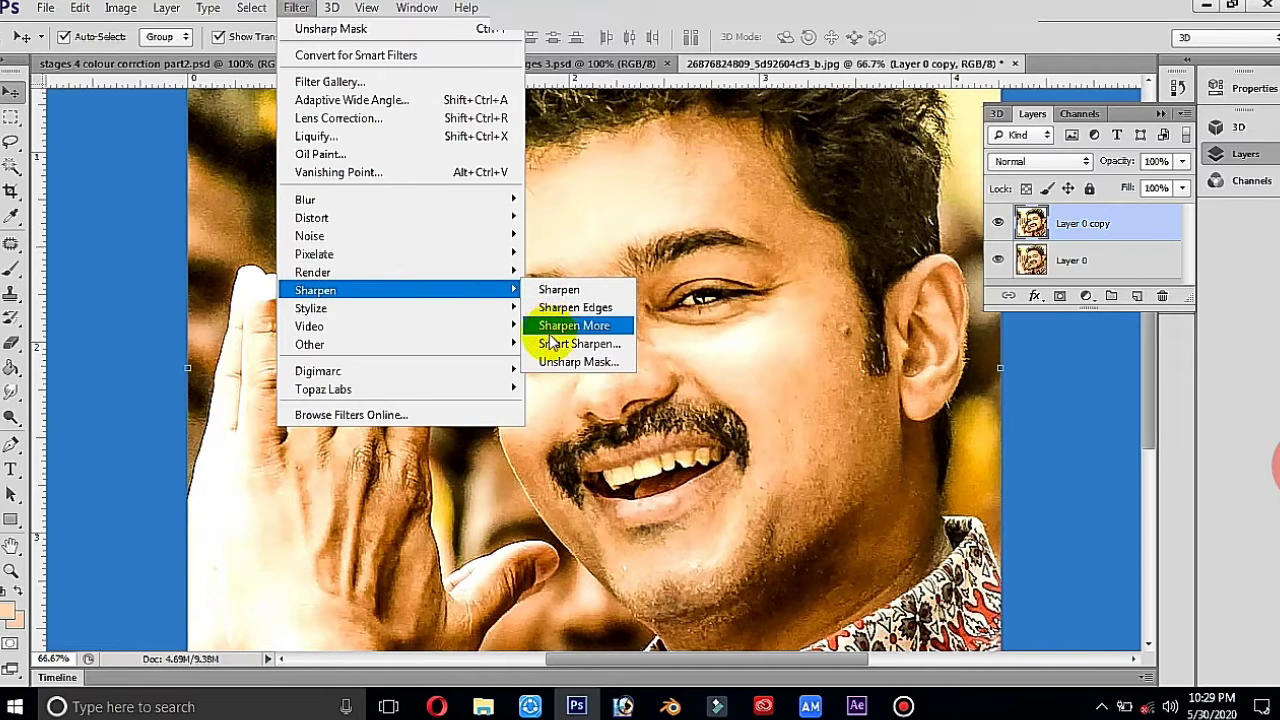
pyautogui.click(545, 361)
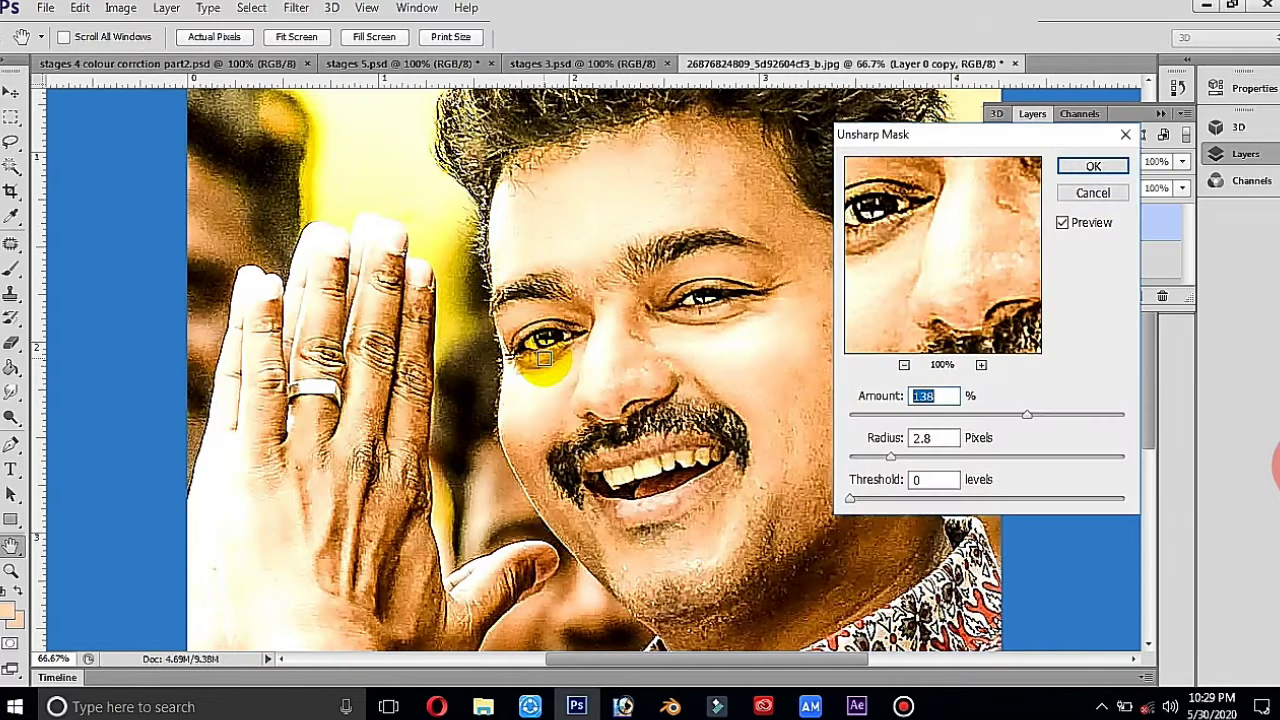
pyautogui.moveTo(930, 322); pyautogui.dragTo(880, 162)
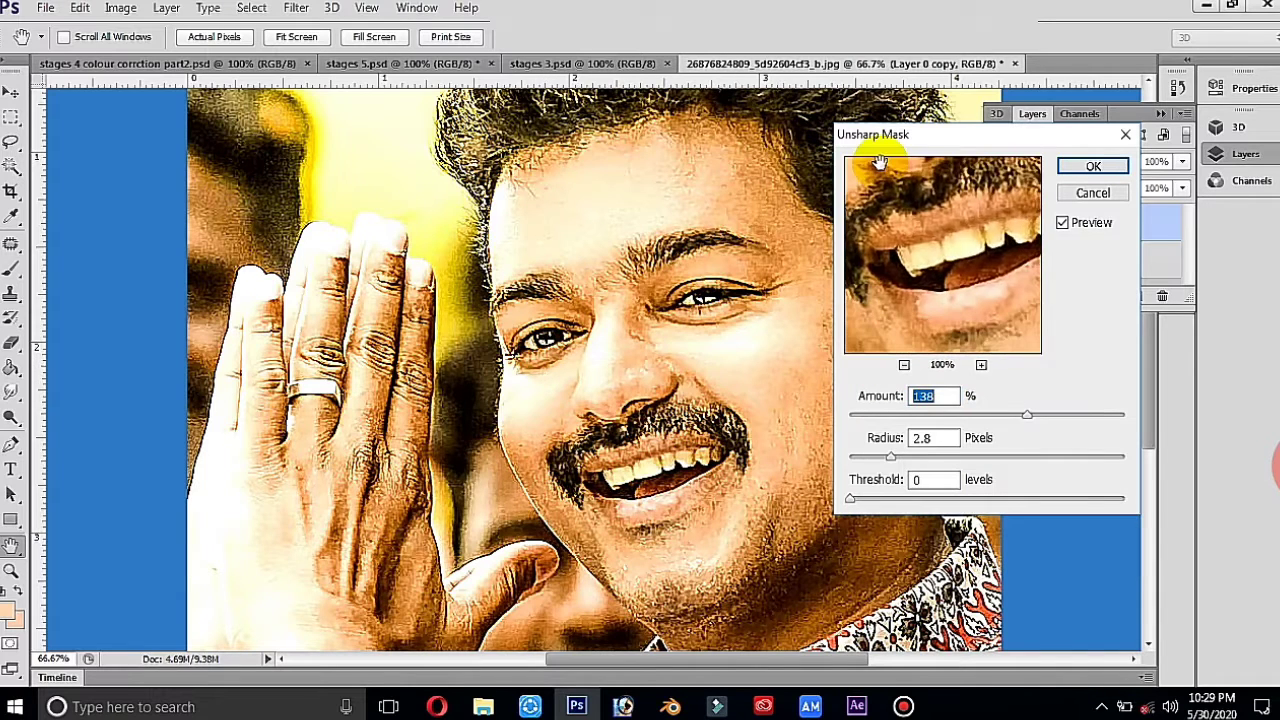
pyautogui.moveTo(953, 233); pyautogui.dragTo(859, 367)
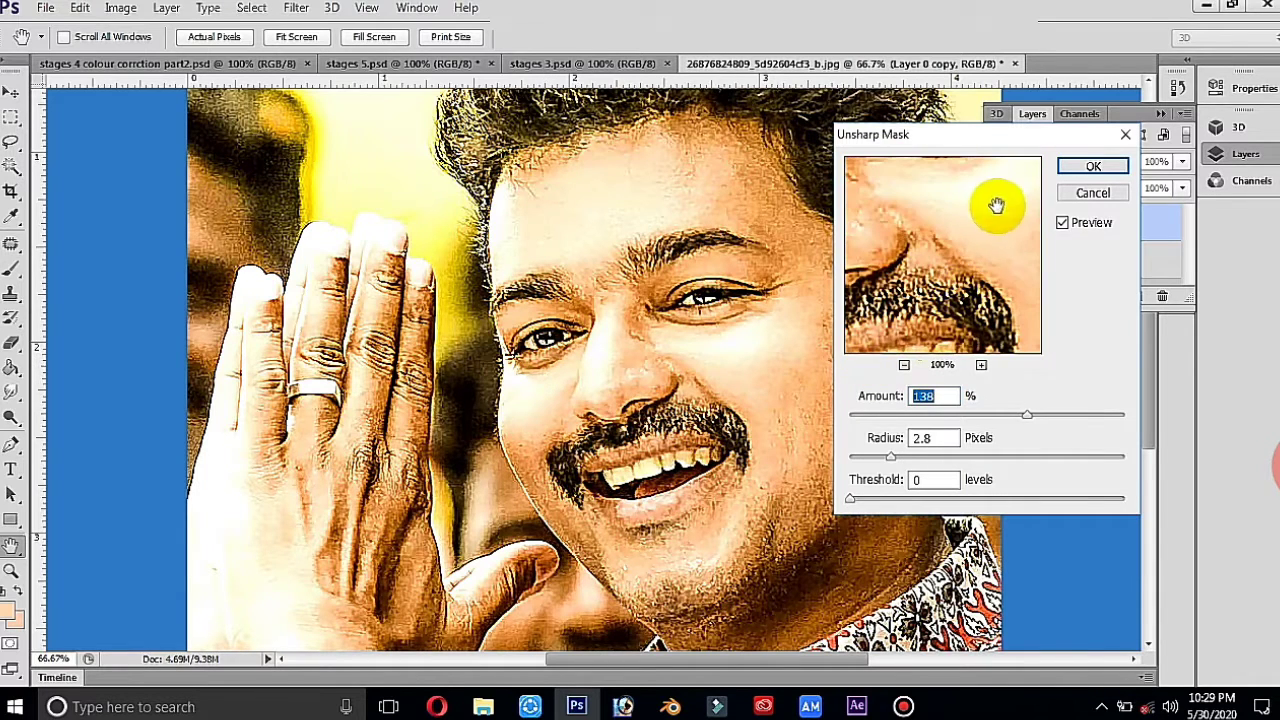
pyautogui.moveTo(996, 205); pyautogui.dragTo(886, 306)
pyautogui.moveTo(966, 286); pyautogui.dragTo(930, 370)
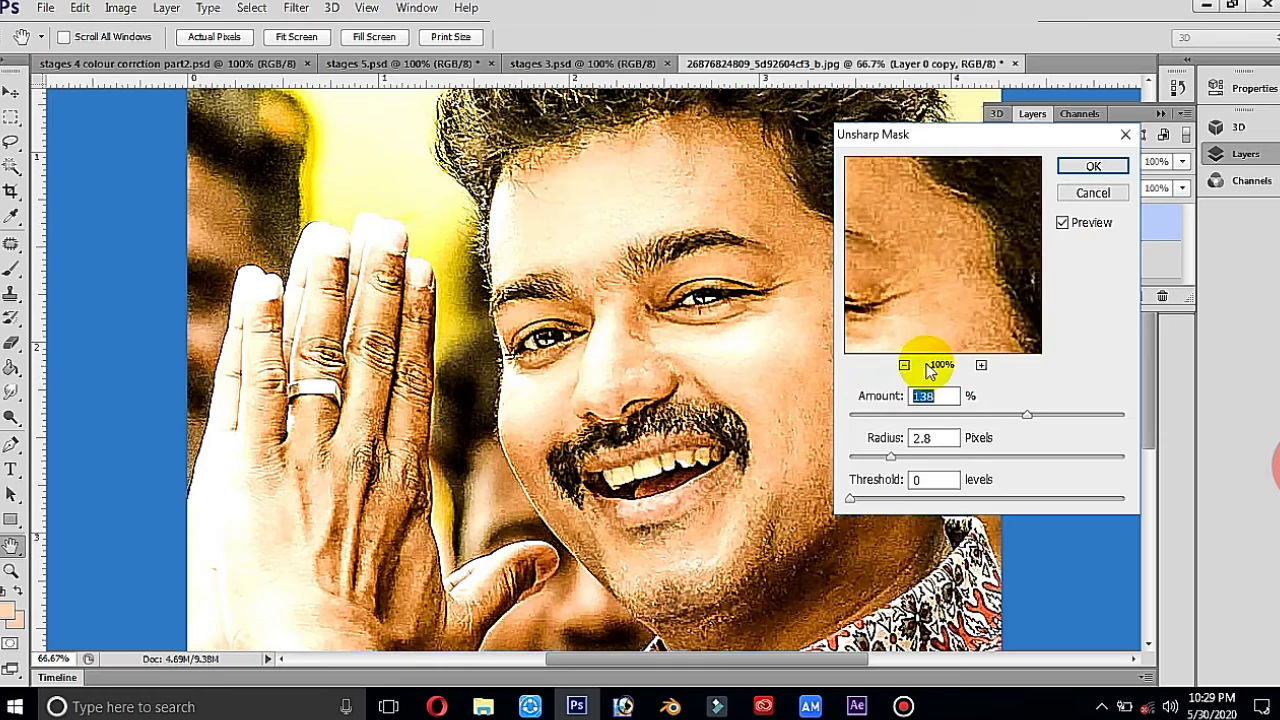
# Step: Apply Unsharp Mask at amount 157%, radius 2.8 pixels and threshold 0
pyautogui.click(1062, 224)
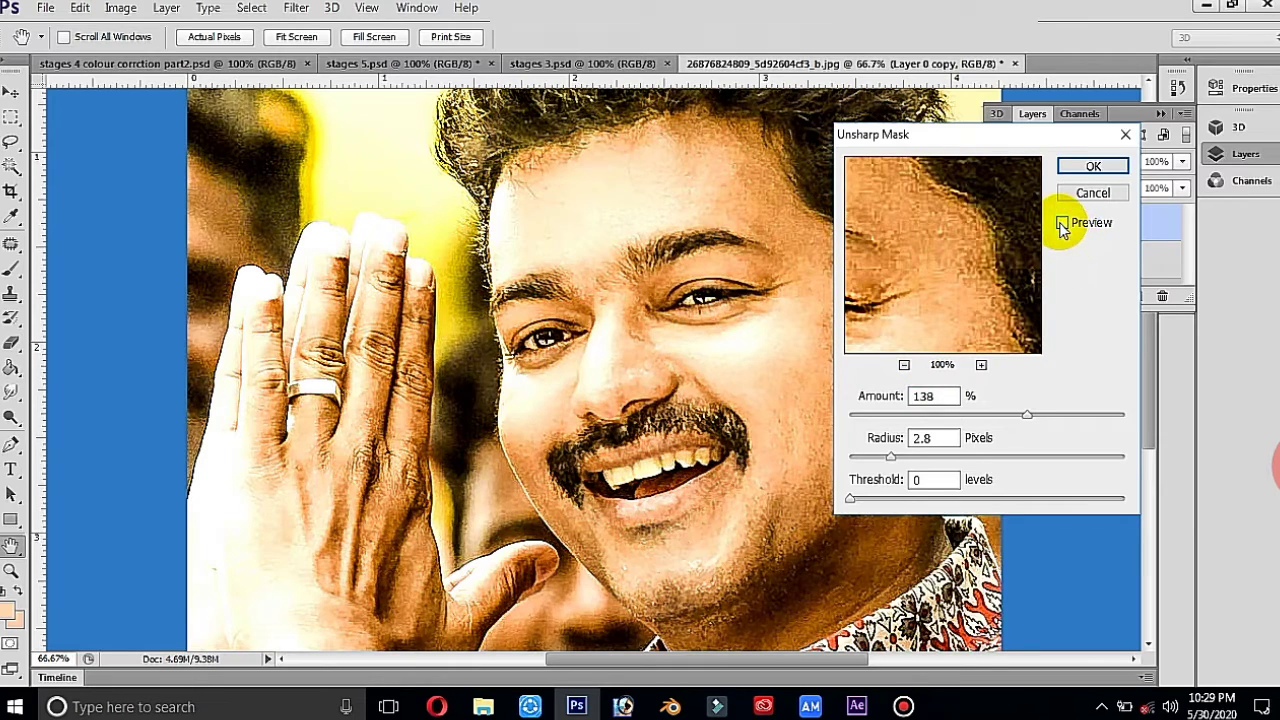
pyautogui.click(1062, 224)
pyautogui.click(1062, 224)
pyautogui.click(1062, 224)
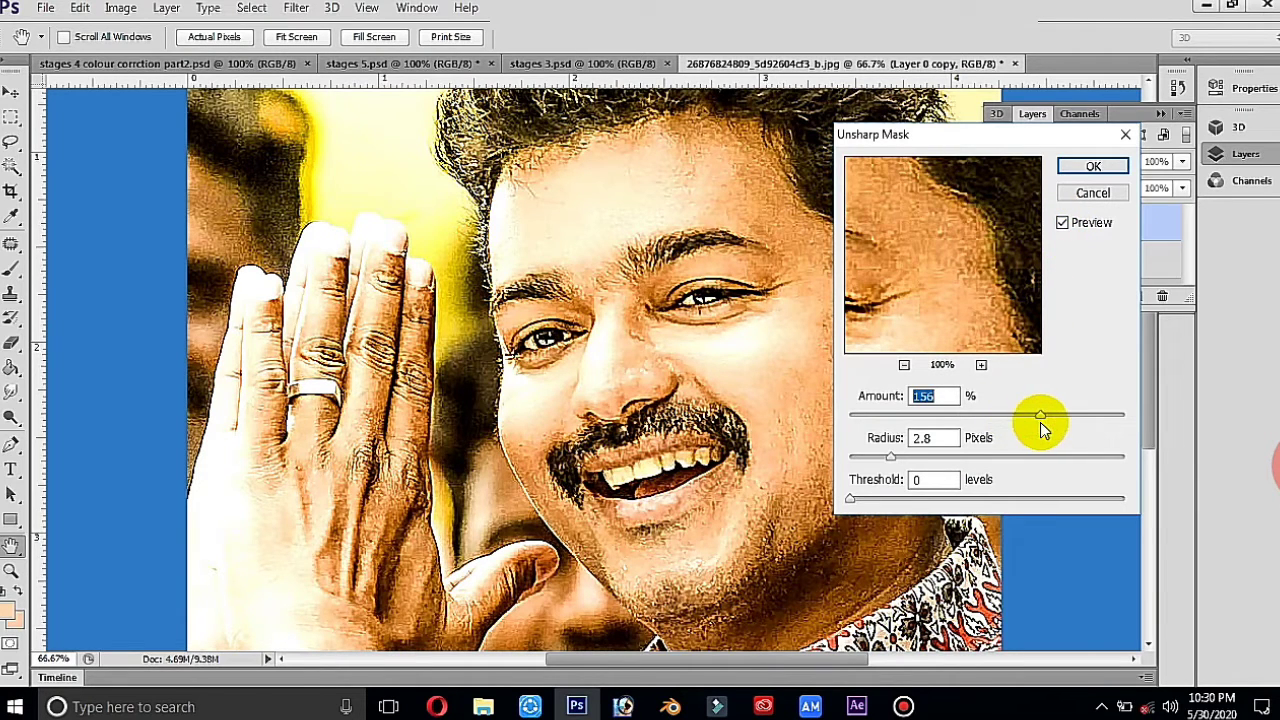
pyautogui.moveTo(1040, 422)
pyautogui.mouseDown()
pyautogui.moveTo(1087, 422)
pyautogui.moveTo(1041, 422)
pyautogui.mouseUp()
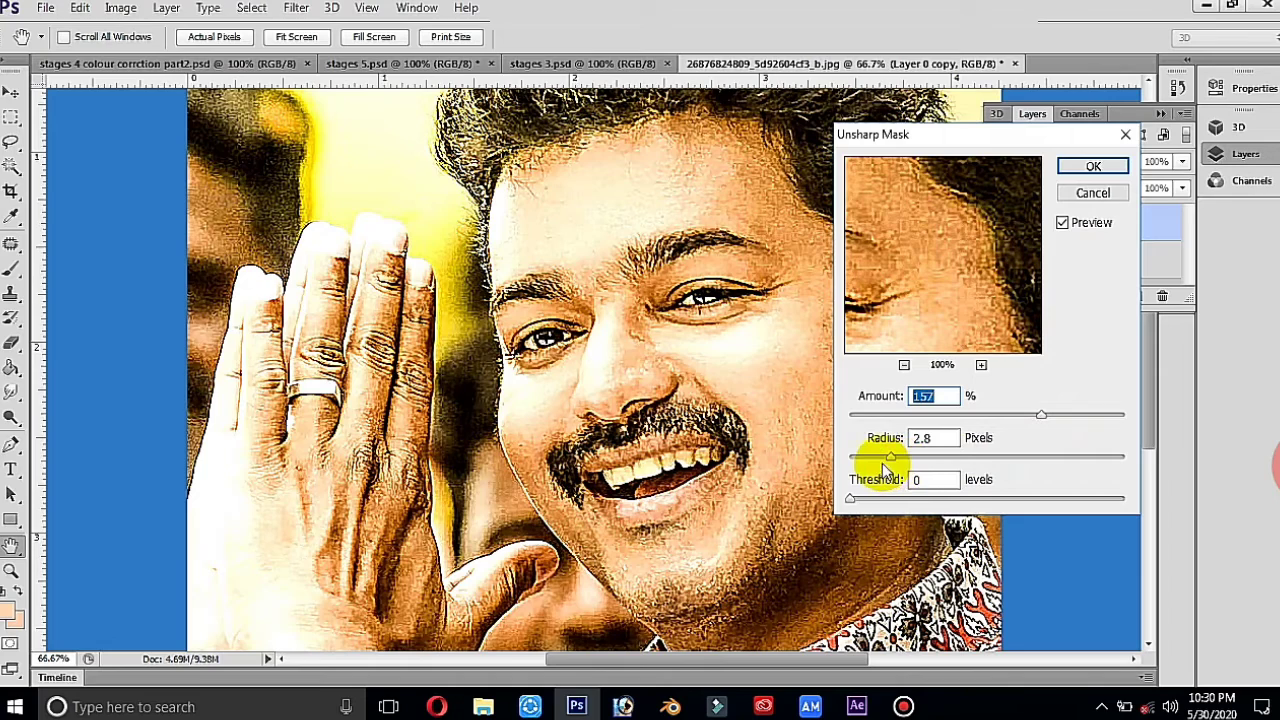
pyautogui.click(925, 480)
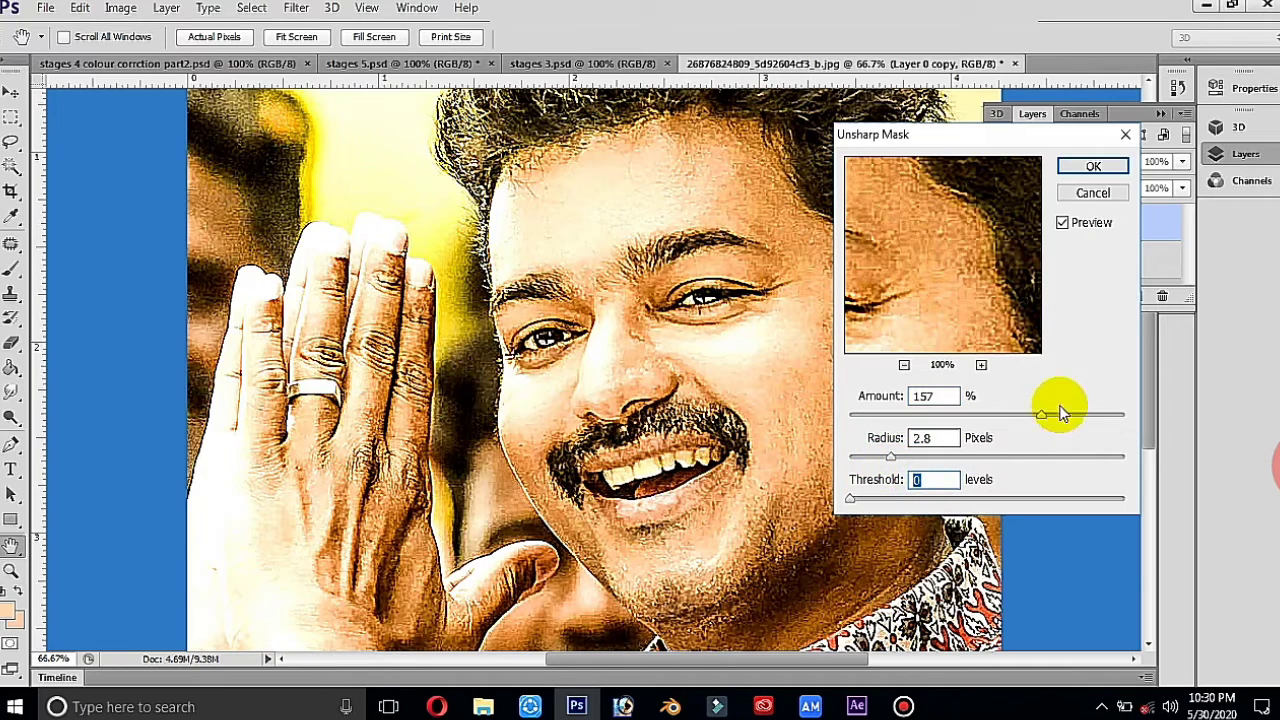
pyautogui.click(1094, 191)
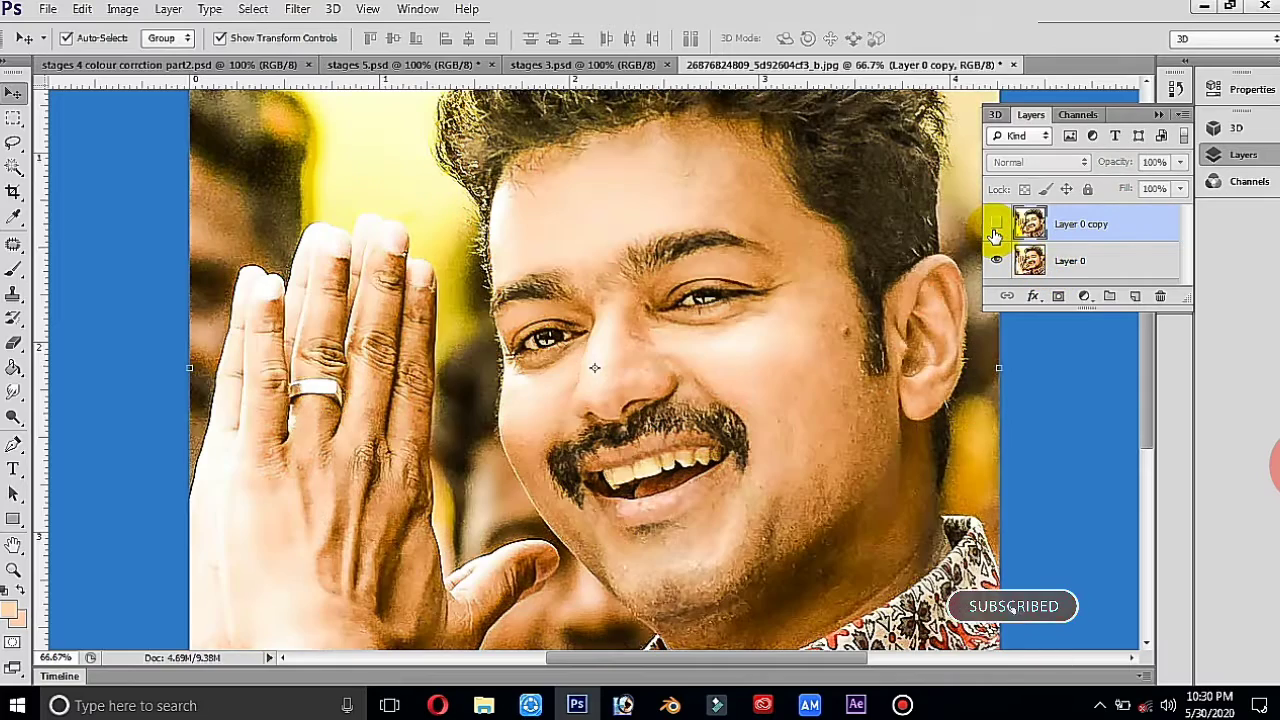
# Step: Toggle the sharpened Layer 0 copy to compare it with the original
pyautogui.click(996, 225)
pyautogui.click(996, 226)
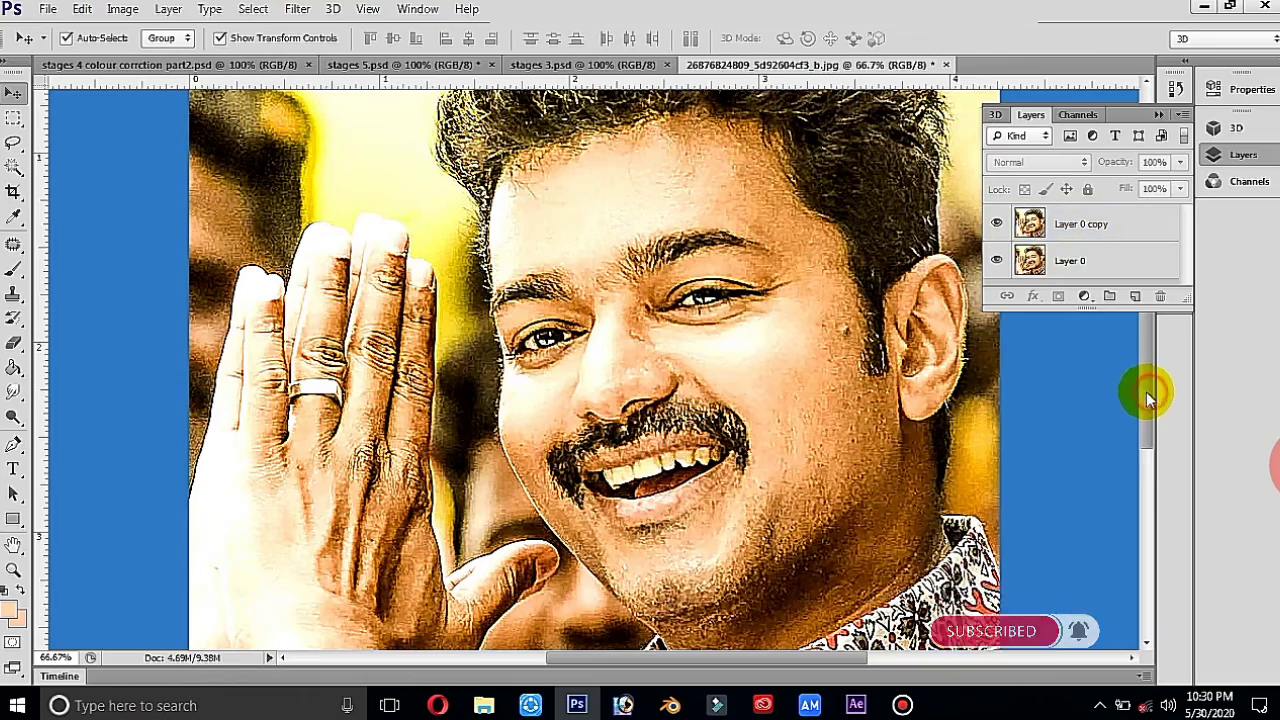
pyautogui.scroll(2, 1145, 392)
pyautogui.scroll(-3, 1139, 405)
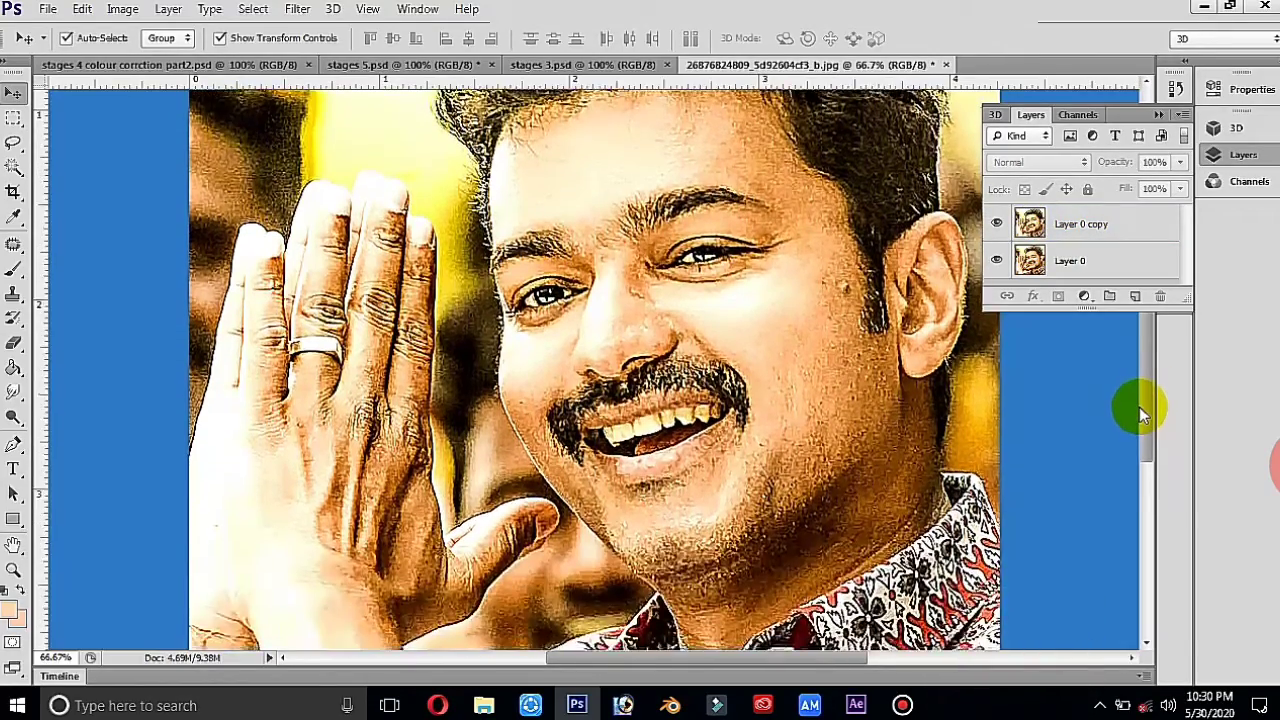
pyautogui.scroll(1, 1139, 406)
pyautogui.scroll(1, 1136, 390)
# Step: Undo the over-sharpening and make the Layers panel list taller
pyautogui.hotkey('ctrl', 'z')
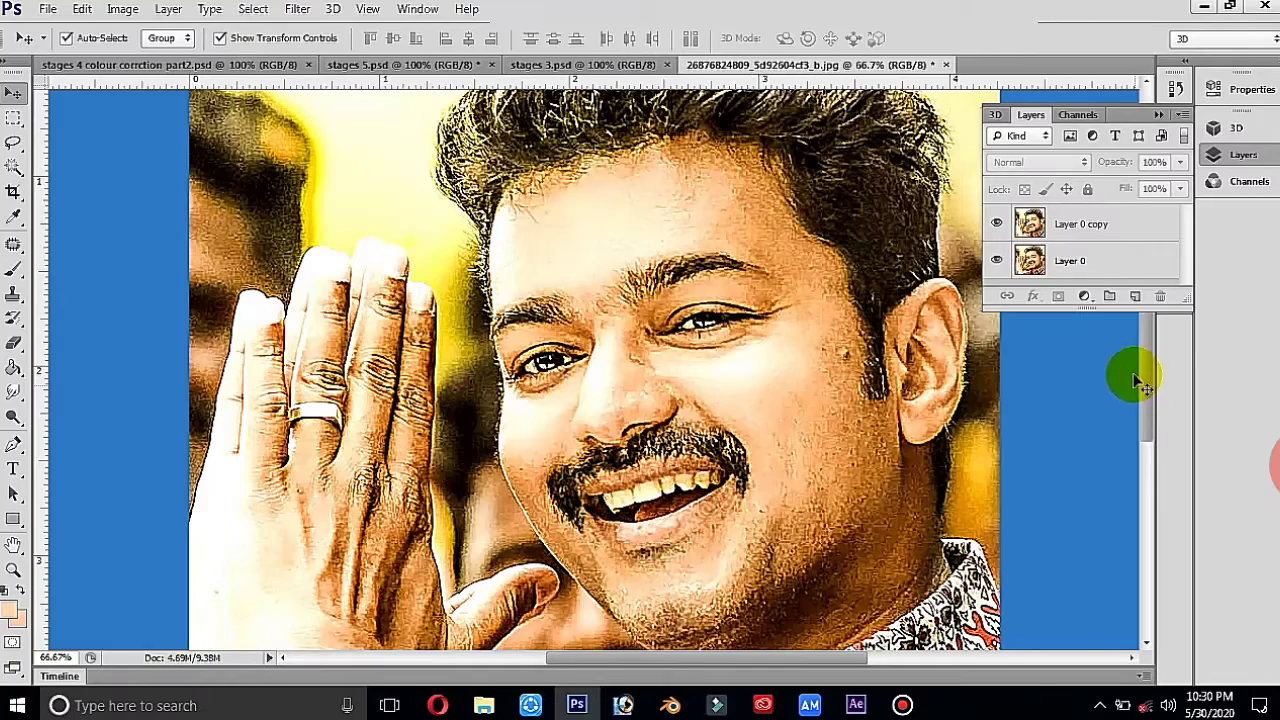
pyautogui.click(1218, 157)
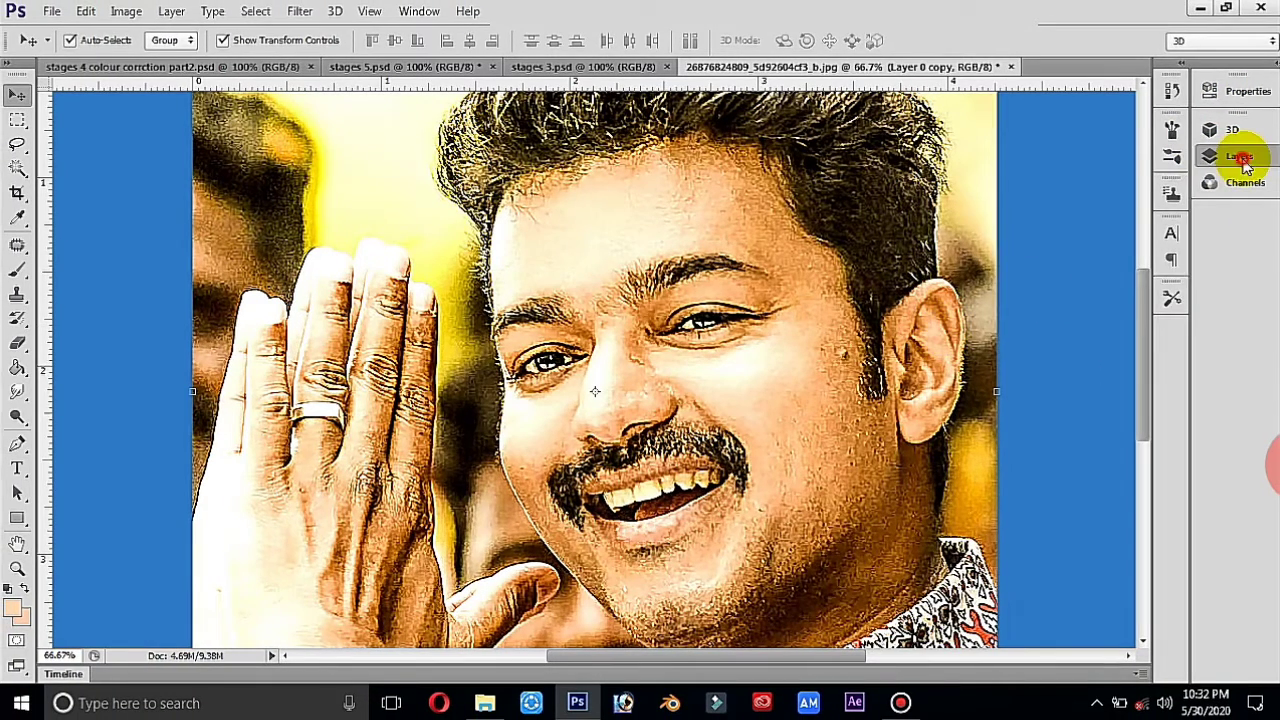
pyautogui.click(1215, 155)
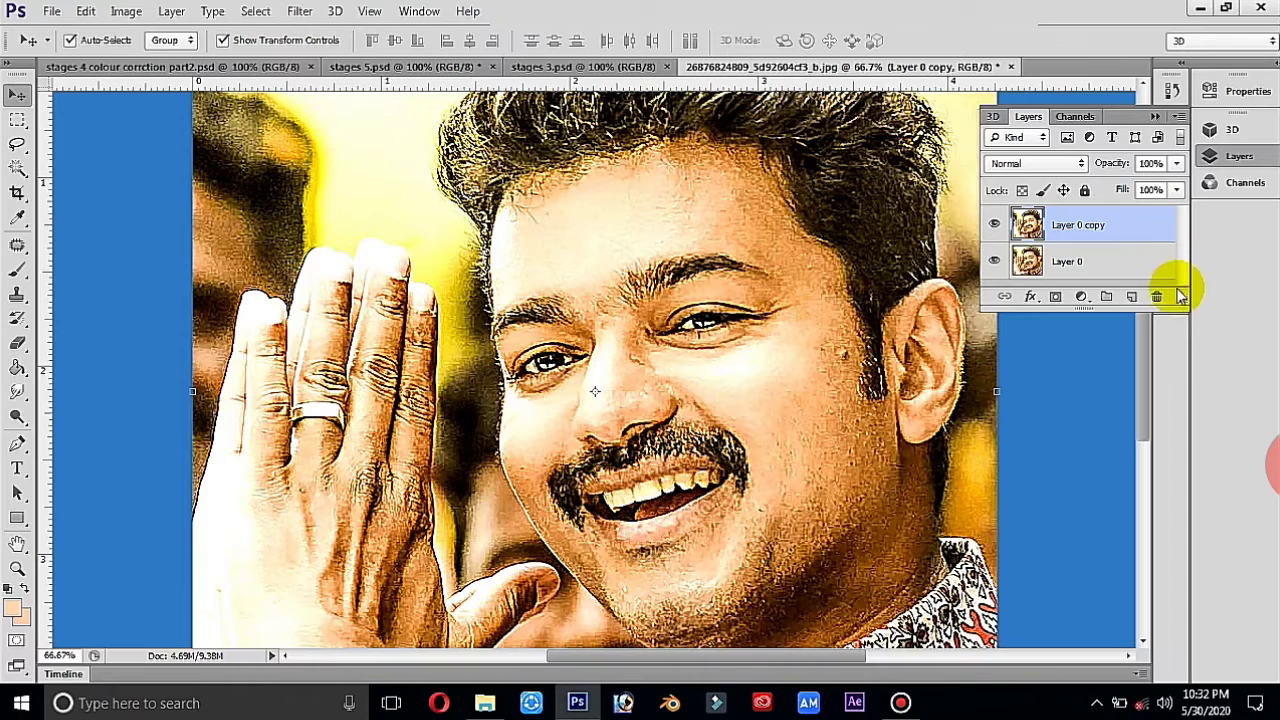
pyautogui.moveTo(1183, 300); pyautogui.dragTo(1192, 434)
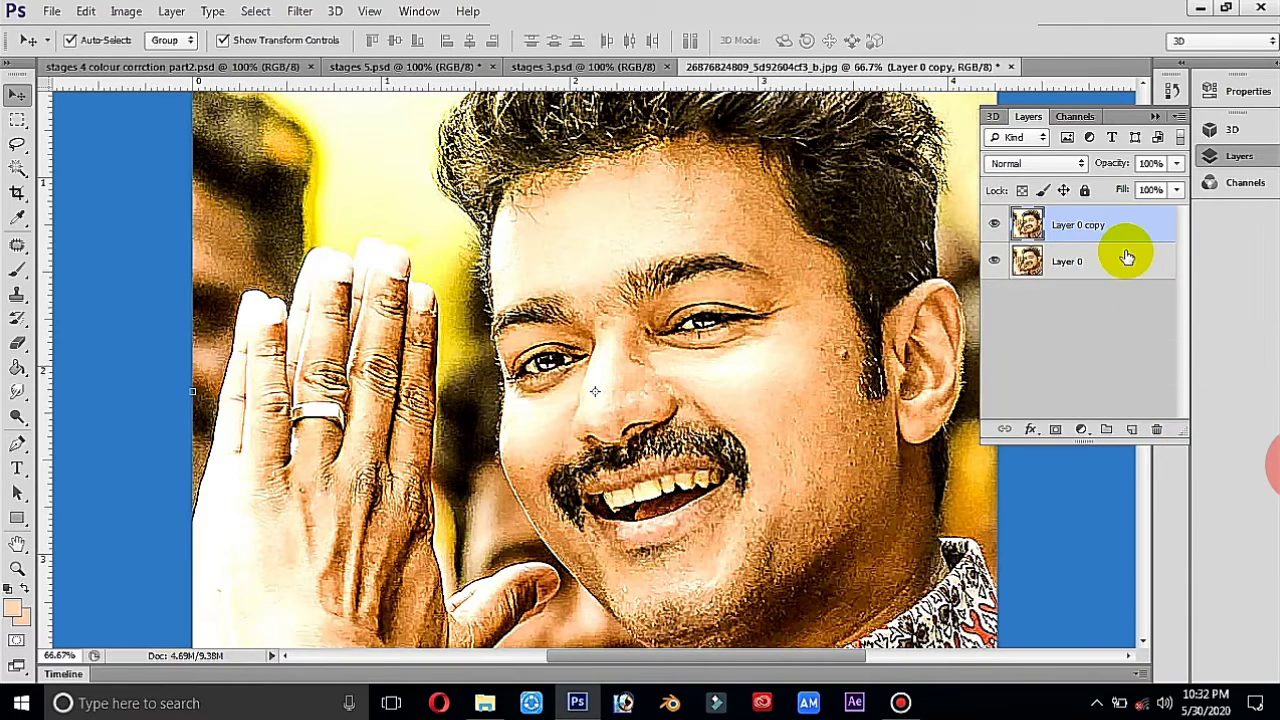
# Step: Add a new empty Layer 1 above Layer 0 copy and zoom to 100%
pyautogui.click(1131, 430)
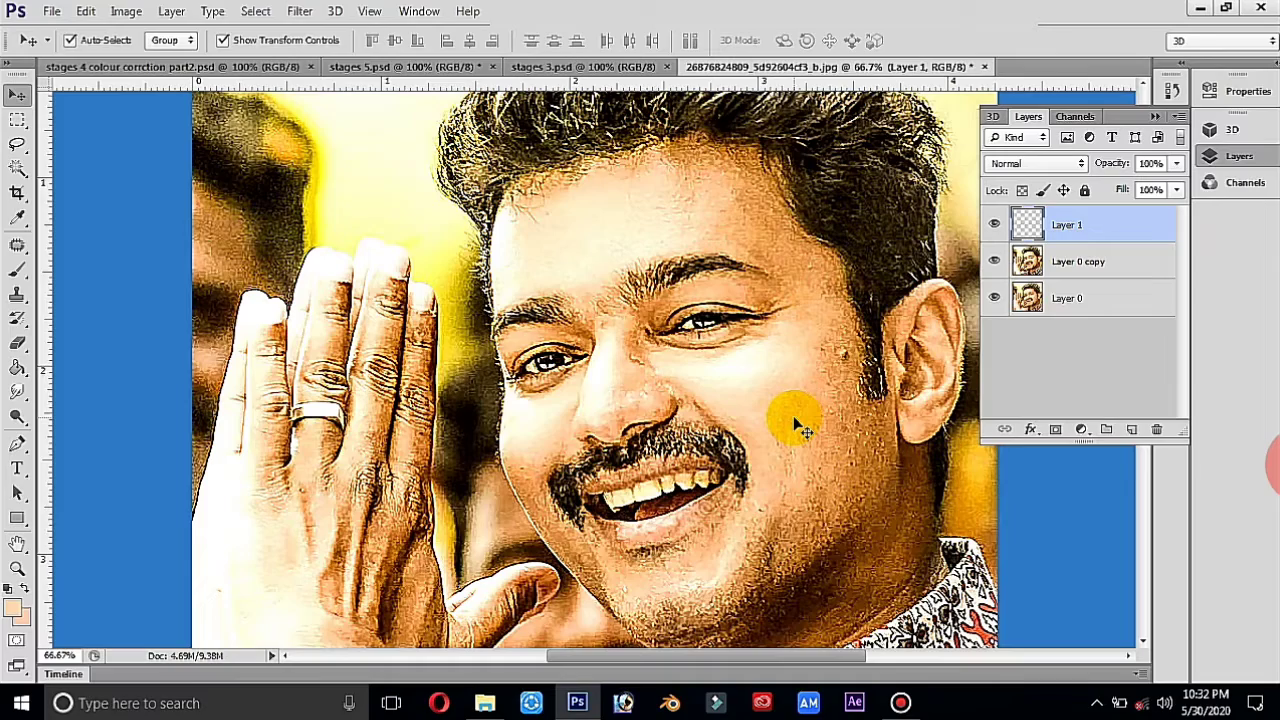
pyautogui.hotkey('ctrl', '1')
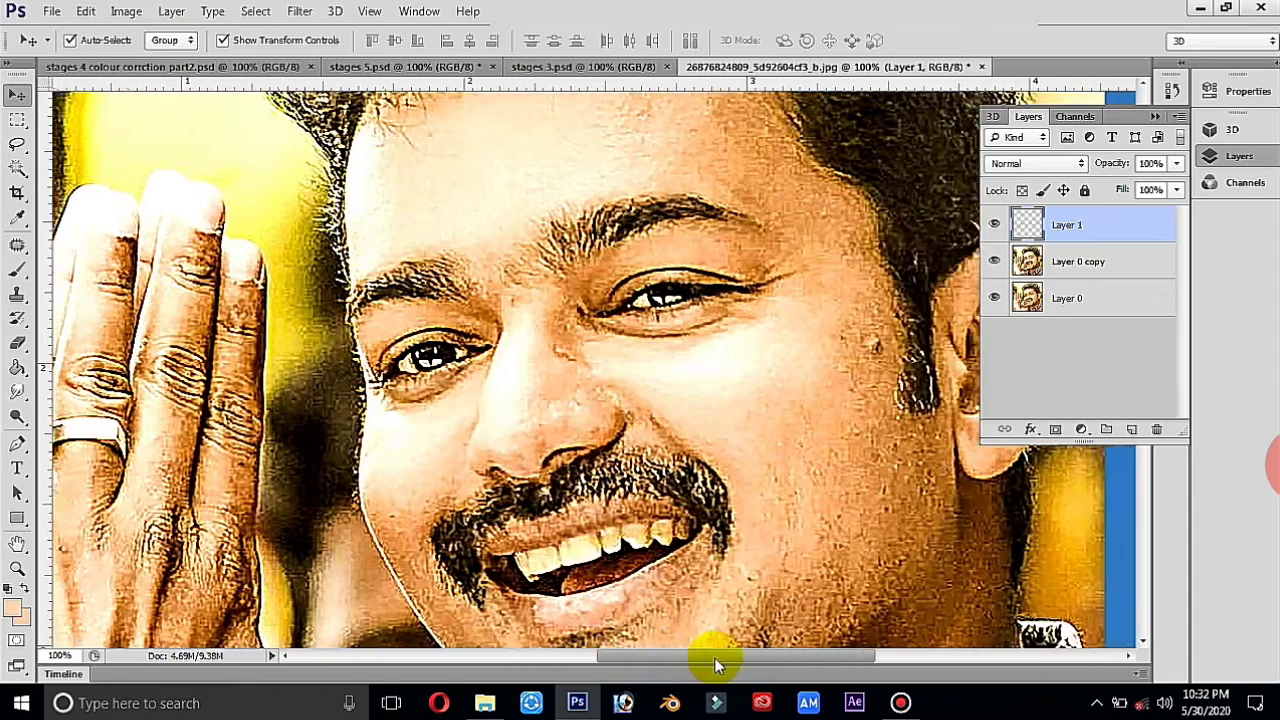
pyautogui.moveTo(689, 658); pyautogui.dragTo(743, 661)
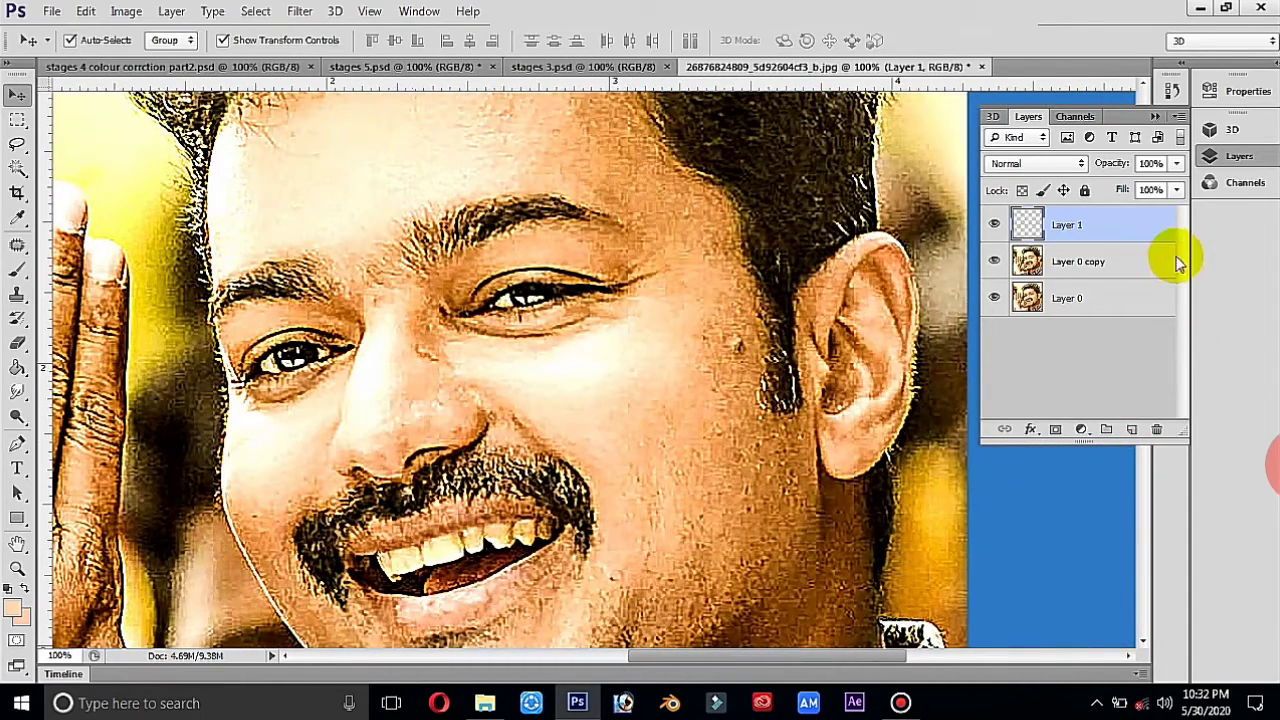
# Step: Zoom in closer on the eyes, nose and cheeks, restoring the Layers panel
pyautogui.click(1225, 156)
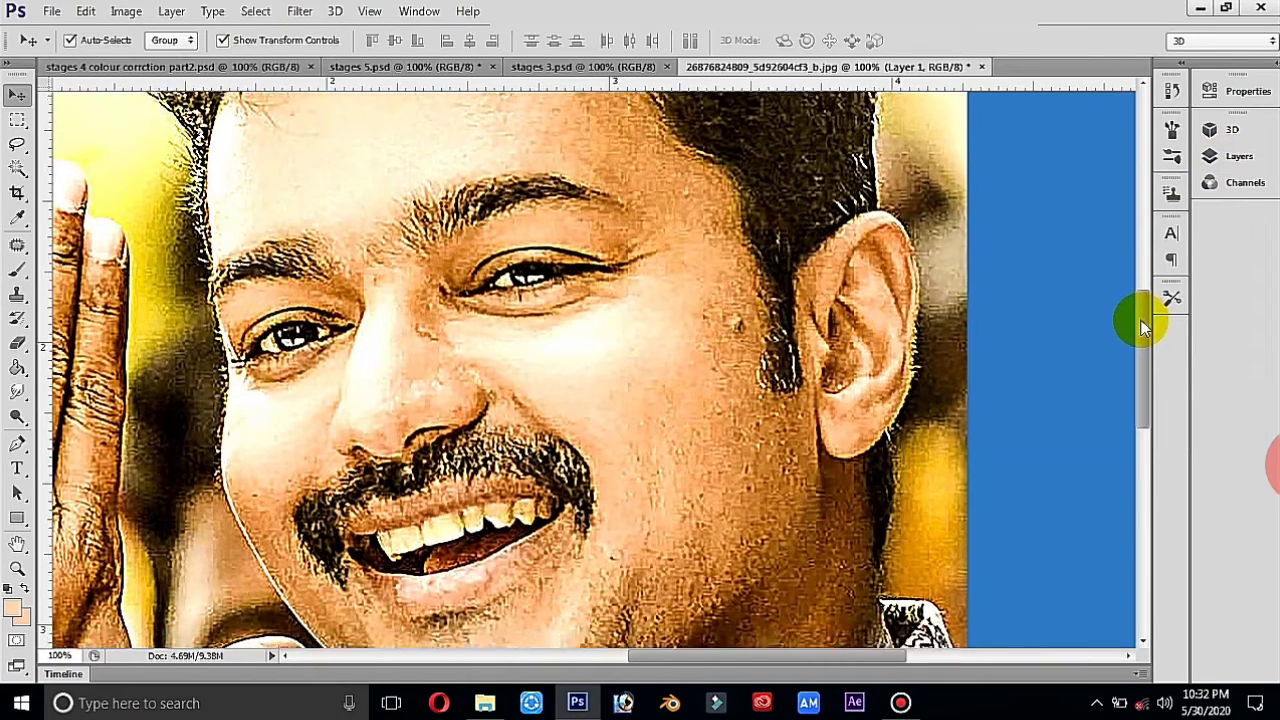
pyautogui.moveTo(1143, 318); pyautogui.dragTo(1140, 326)
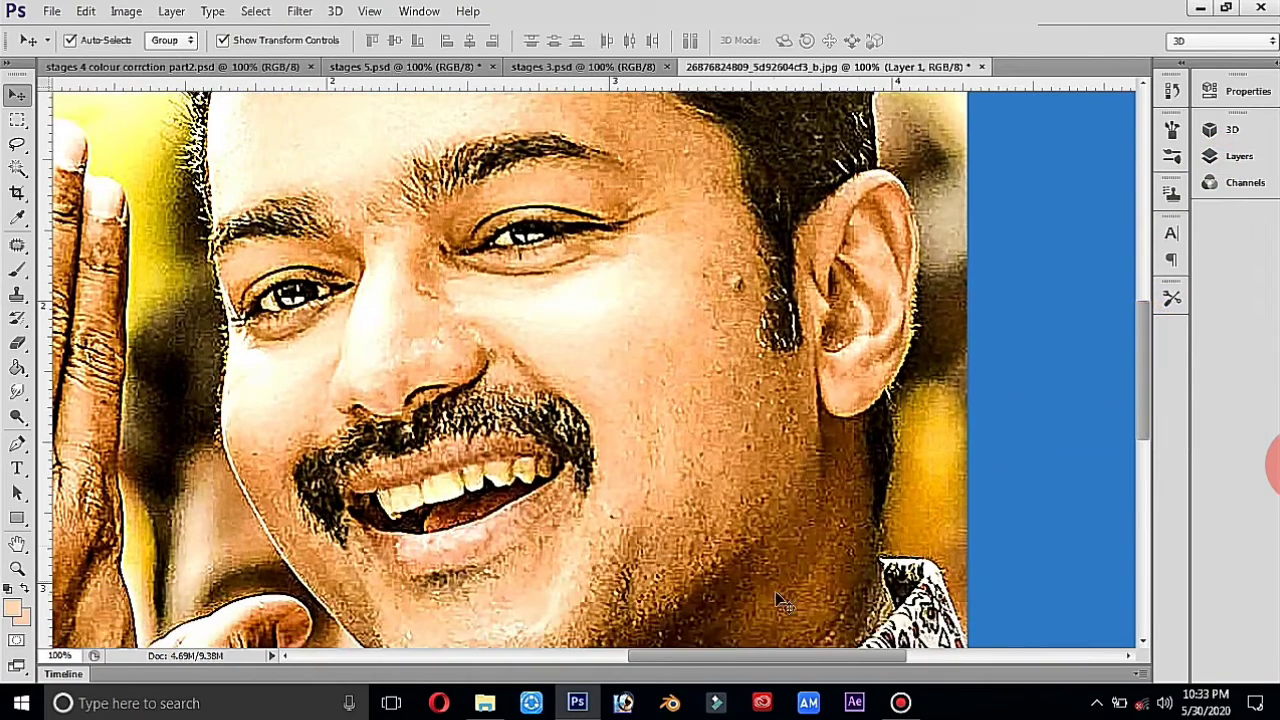
pyautogui.moveTo(744, 660); pyautogui.dragTo(713, 670)
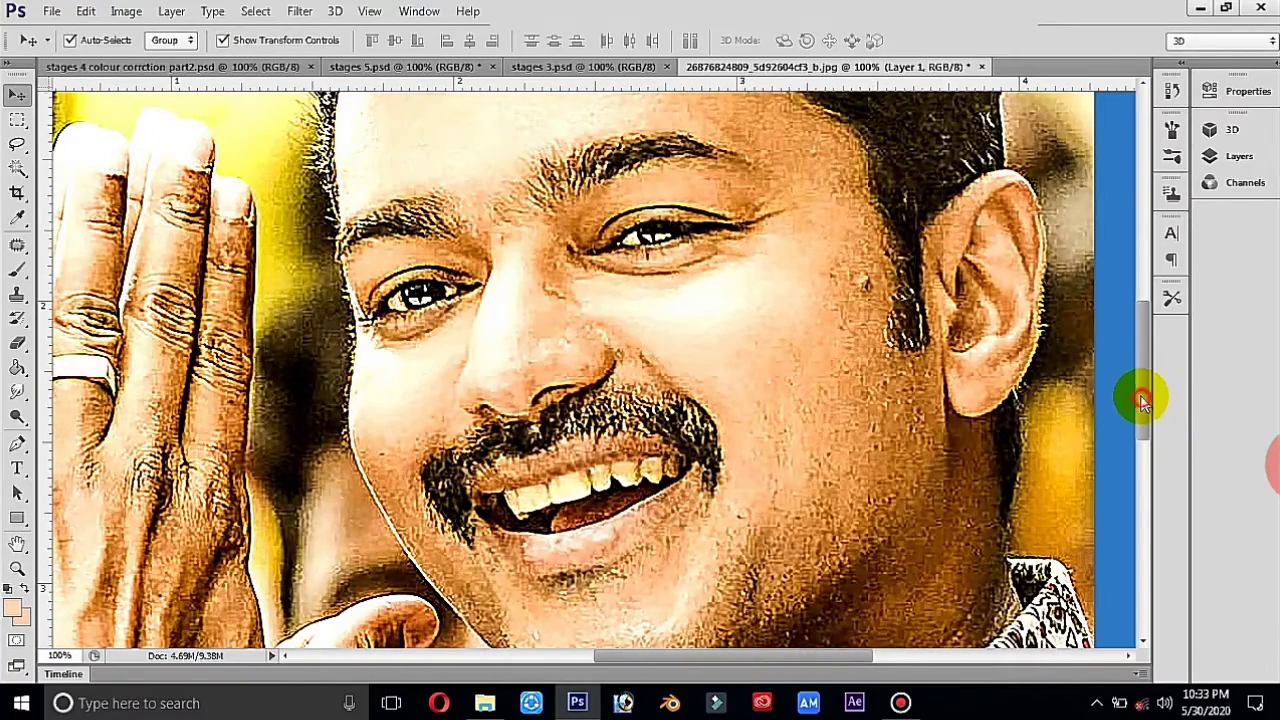
pyautogui.moveTo(1143, 400); pyautogui.dragTo(1143, 392)
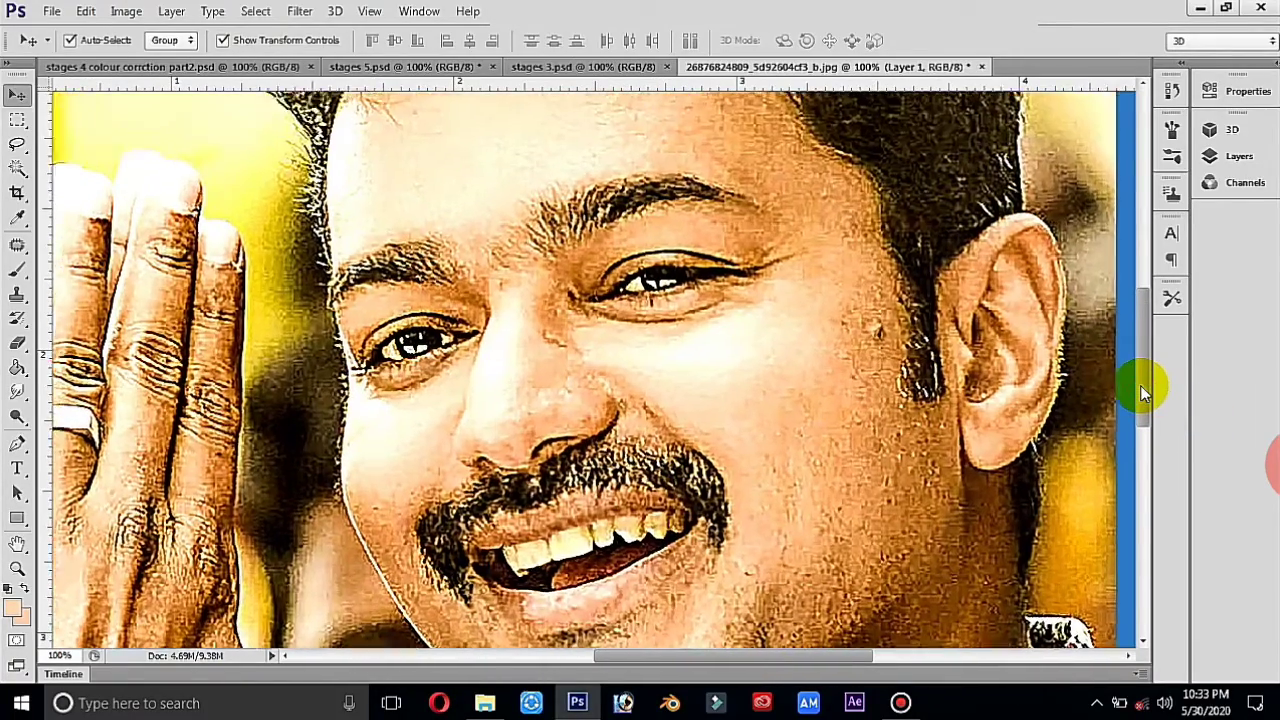
pyautogui.hotkey('ctrl', '+')
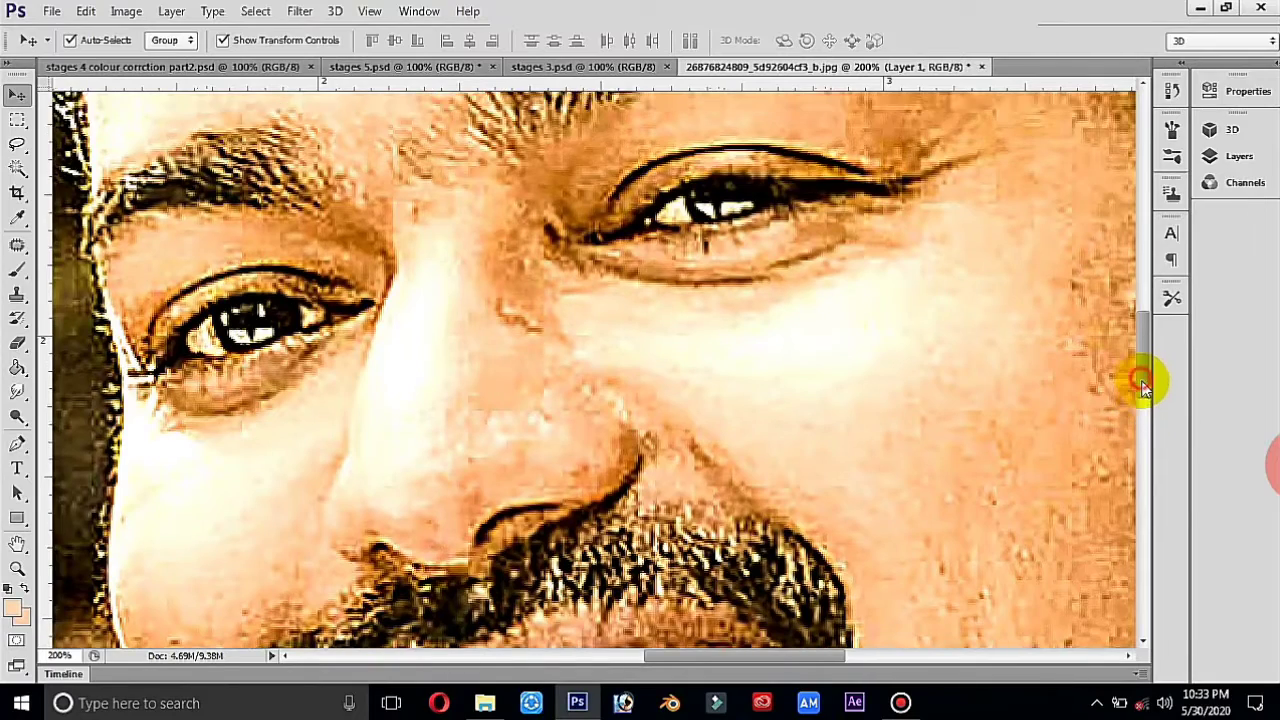
pyautogui.moveTo(1143, 392); pyautogui.dragTo(1146, 397)
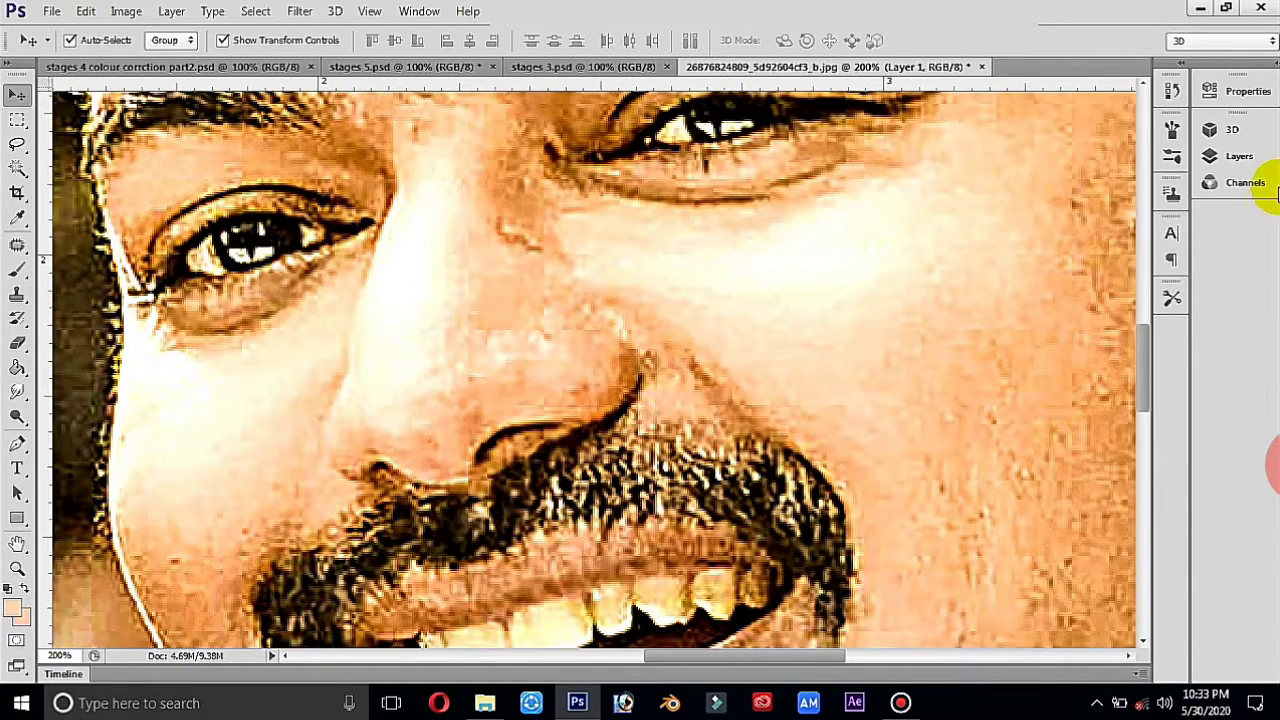
pyautogui.click(1245, 157)
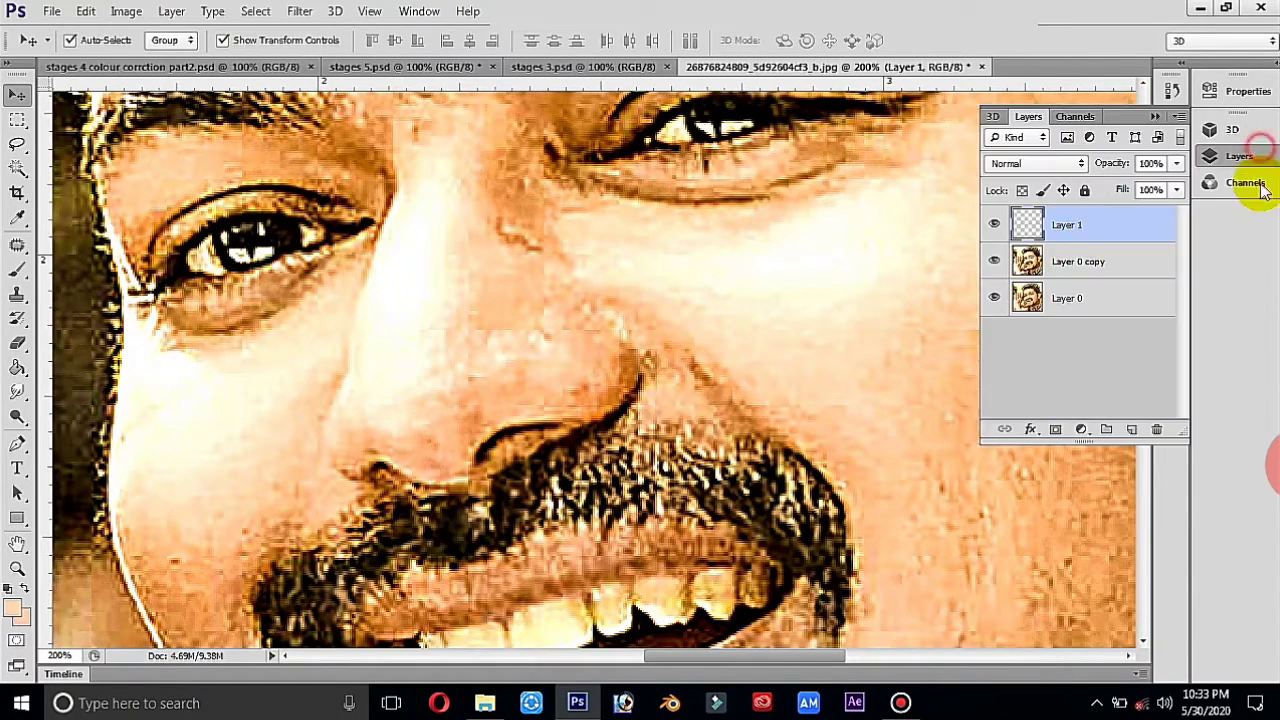
# Step: Switch to the Smudge tool and size its brush to 44 px at 63% strength
pyautogui.click(993, 228)
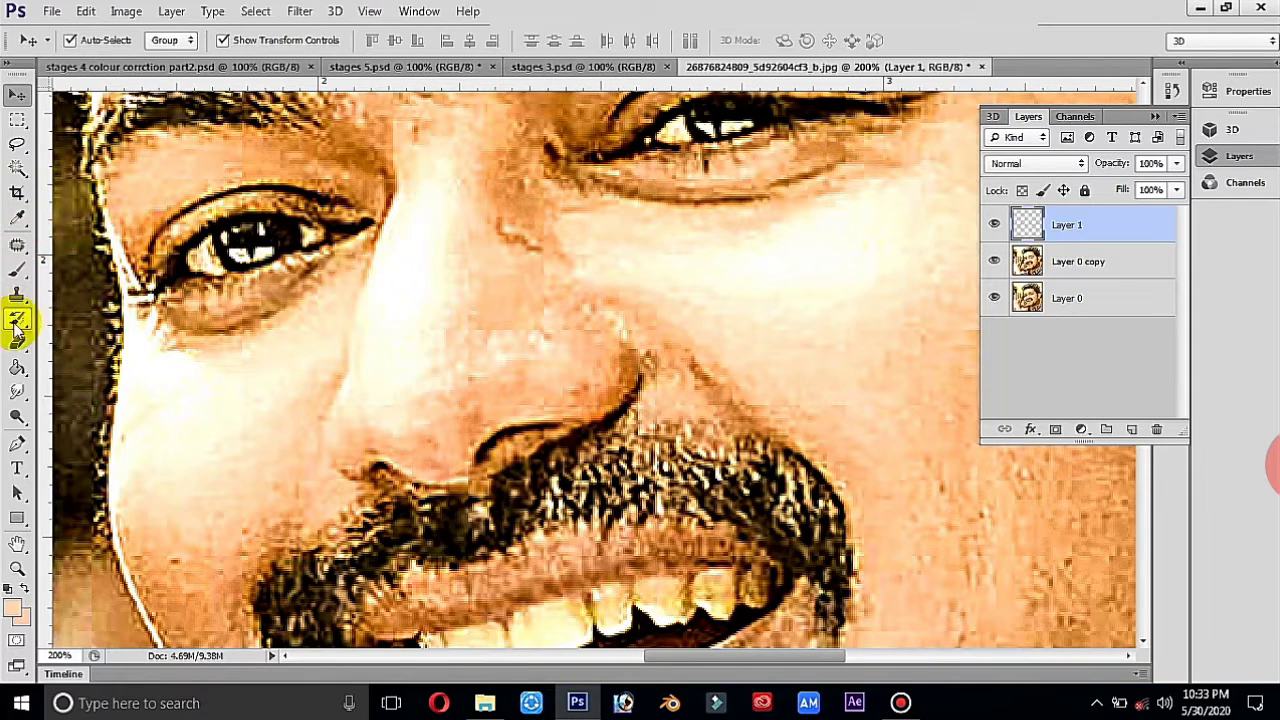
pyautogui.click(17, 391)
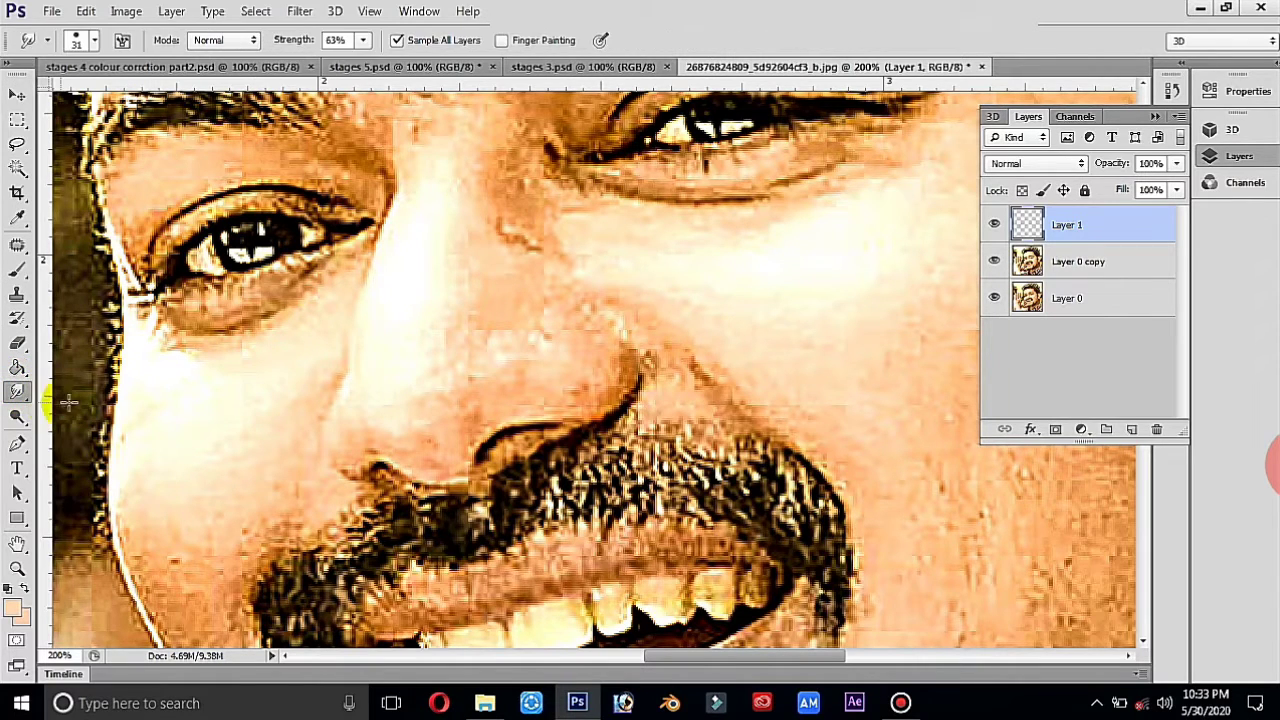
pyautogui.rightClick(508, 263)
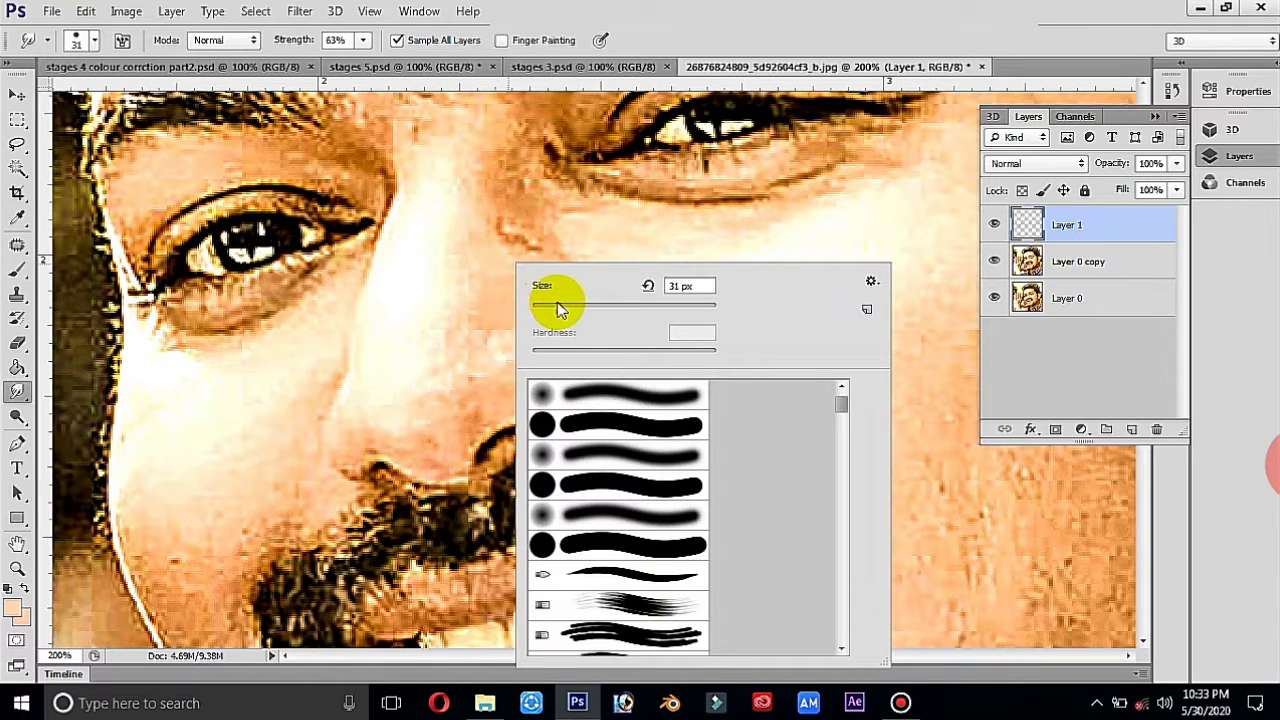
pyautogui.moveTo(605, 313)
pyautogui.mouseDown()
pyautogui.moveTo(668, 323)
pyautogui.moveTo(572, 314)
pyautogui.mouseUp()
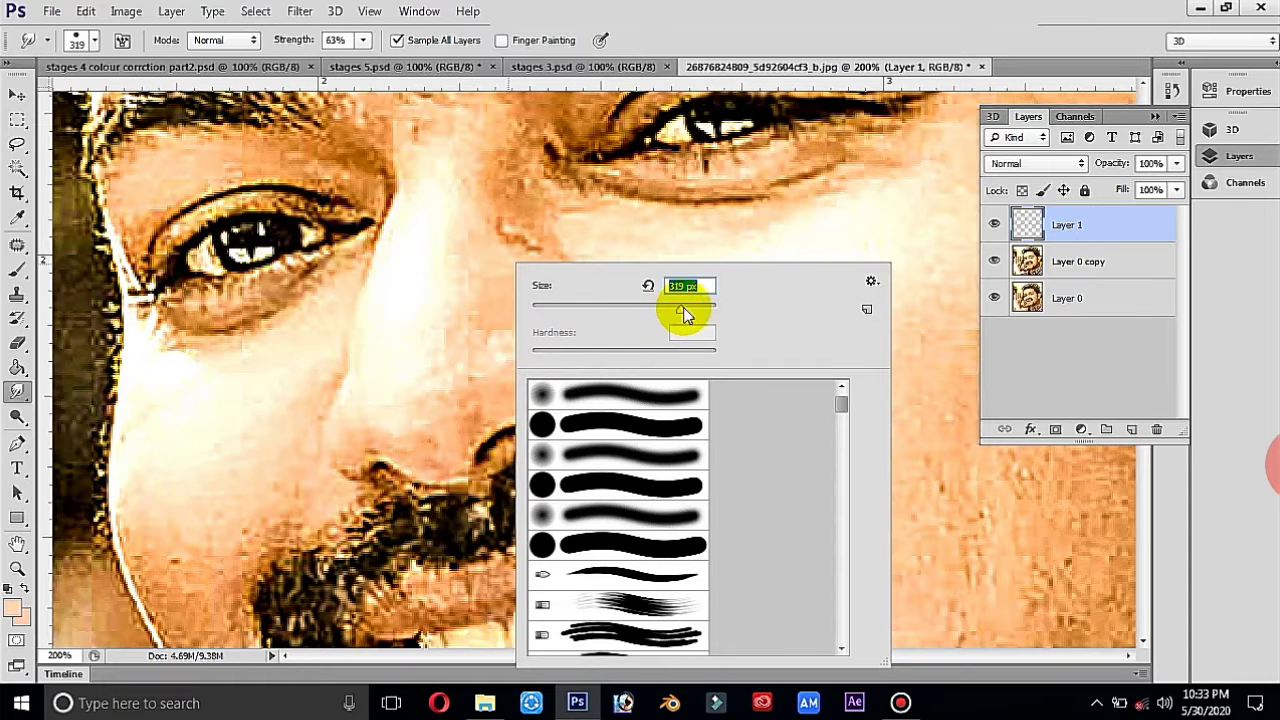
pyautogui.moveTo(684, 314)
pyautogui.mouseDown()
pyautogui.moveTo(702, 310)
pyautogui.moveTo(689, 310)
pyautogui.mouseUp()
pyautogui.moveTo(588, 313); pyautogui.dragTo(557, 312)
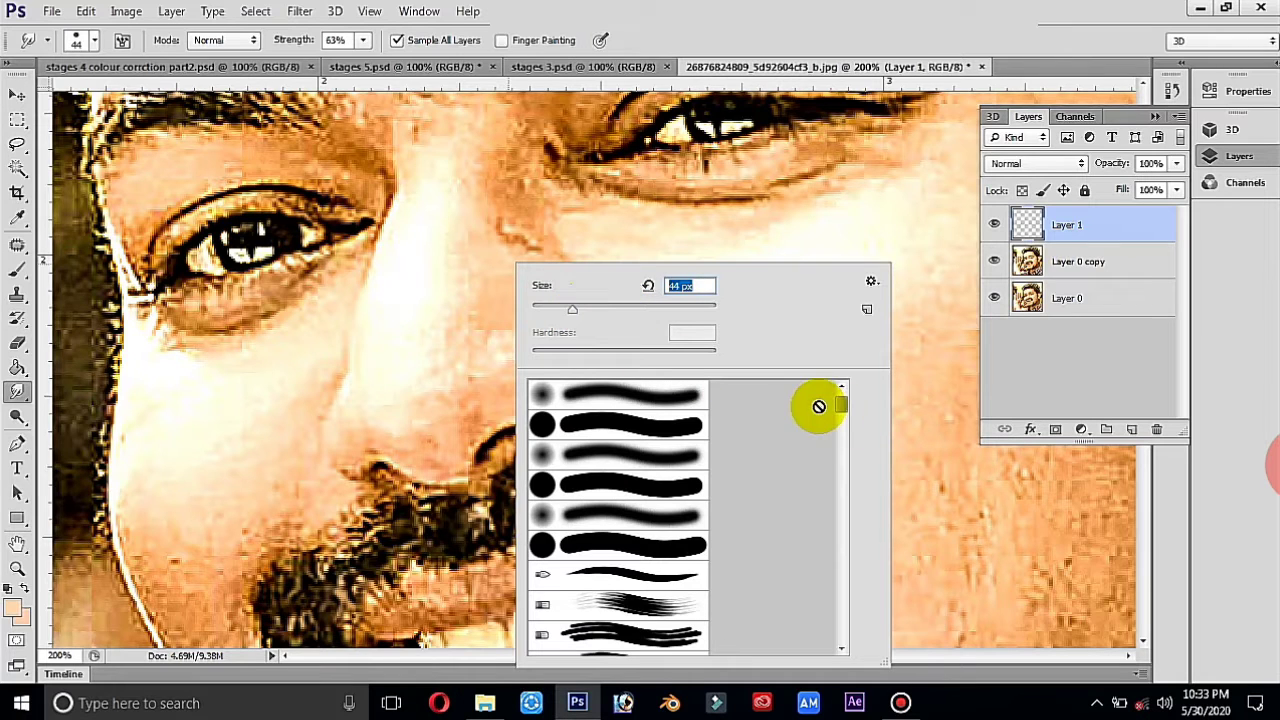
pyautogui.moveTo(840, 405)
pyautogui.mouseDown()
pyautogui.moveTo(838, 490)
pyautogui.moveTo(842, 417)
pyautogui.mouseUp()
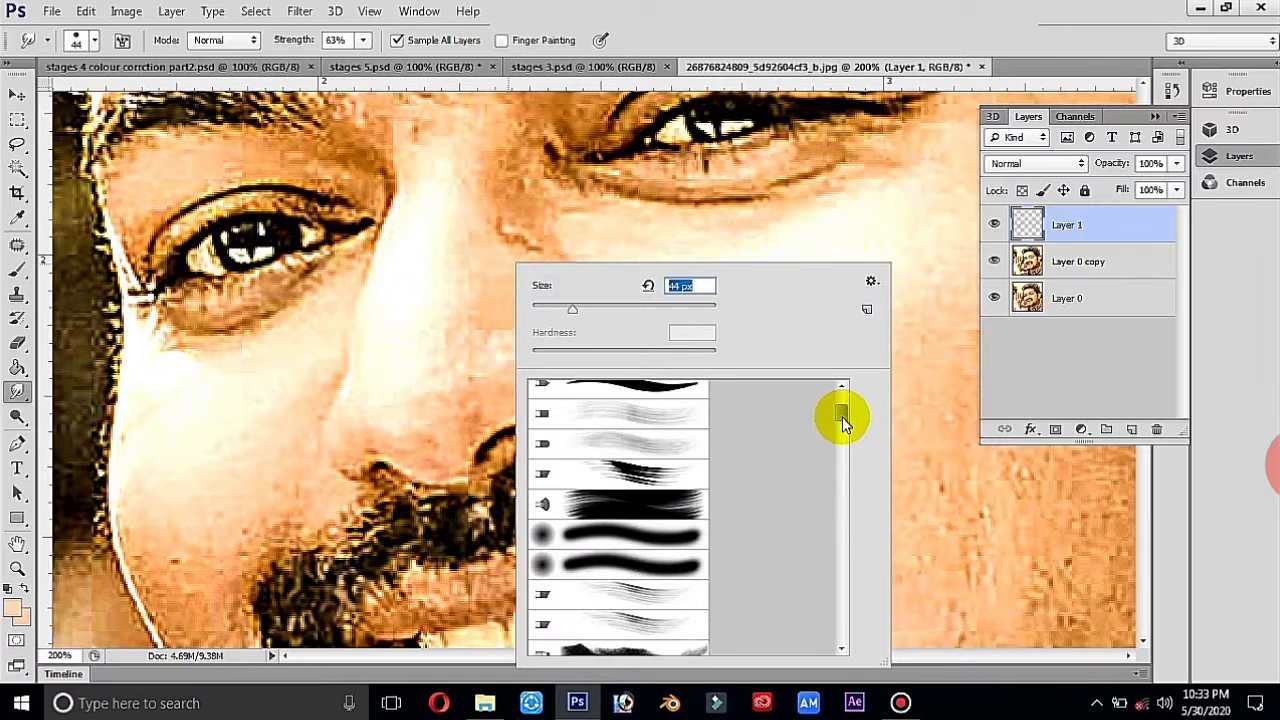
# Step: Browse the brush preset list, trying a bristle brush preset
pyautogui.click(680, 428)
pyautogui.scroll(3, 680, 428)
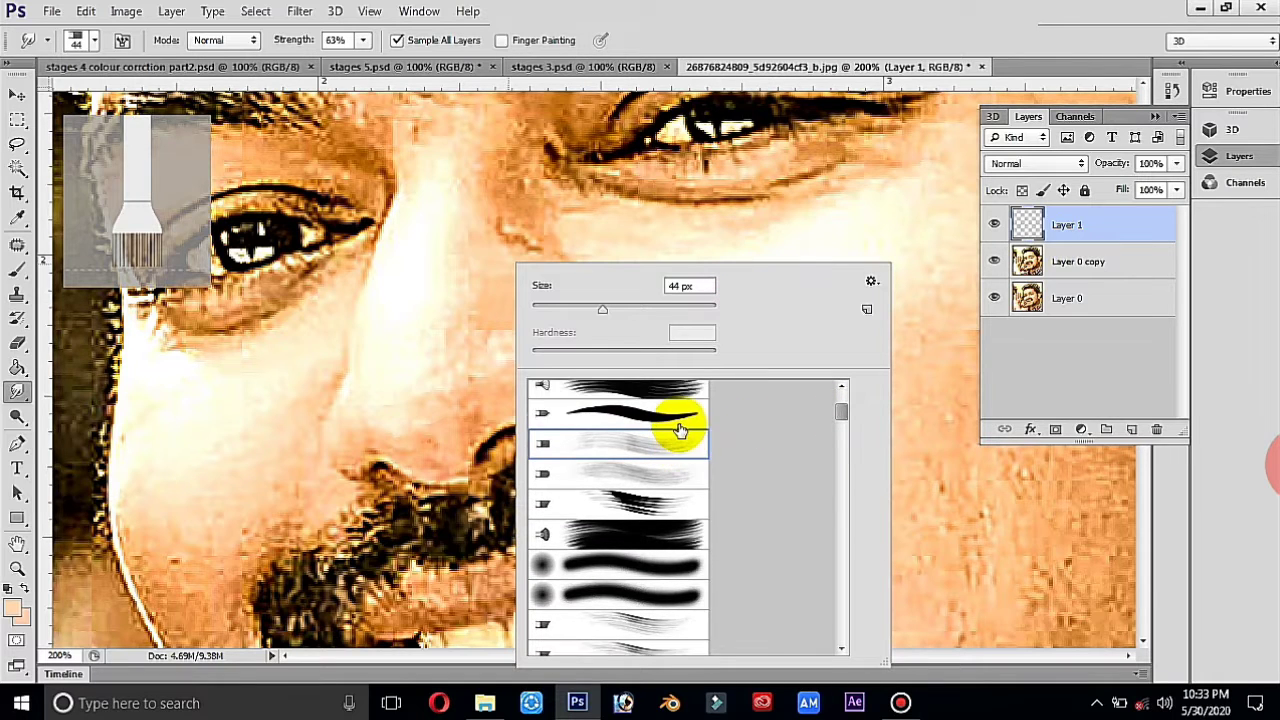
pyautogui.scroll(-1, 680, 428)
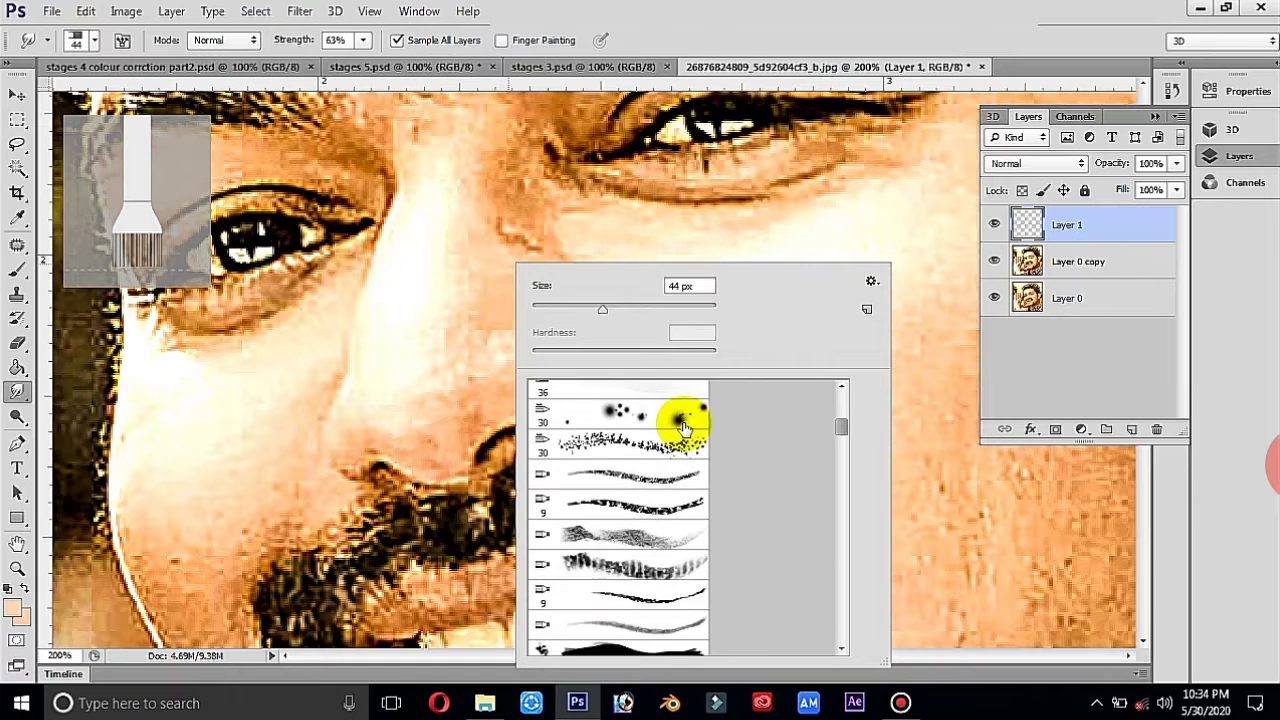
pyautogui.scroll(-1, 683, 428)
pyautogui.scroll(-2, 683, 428)
pyautogui.scroll(-1, 685, 429)
pyautogui.scroll(-1, 686, 430)
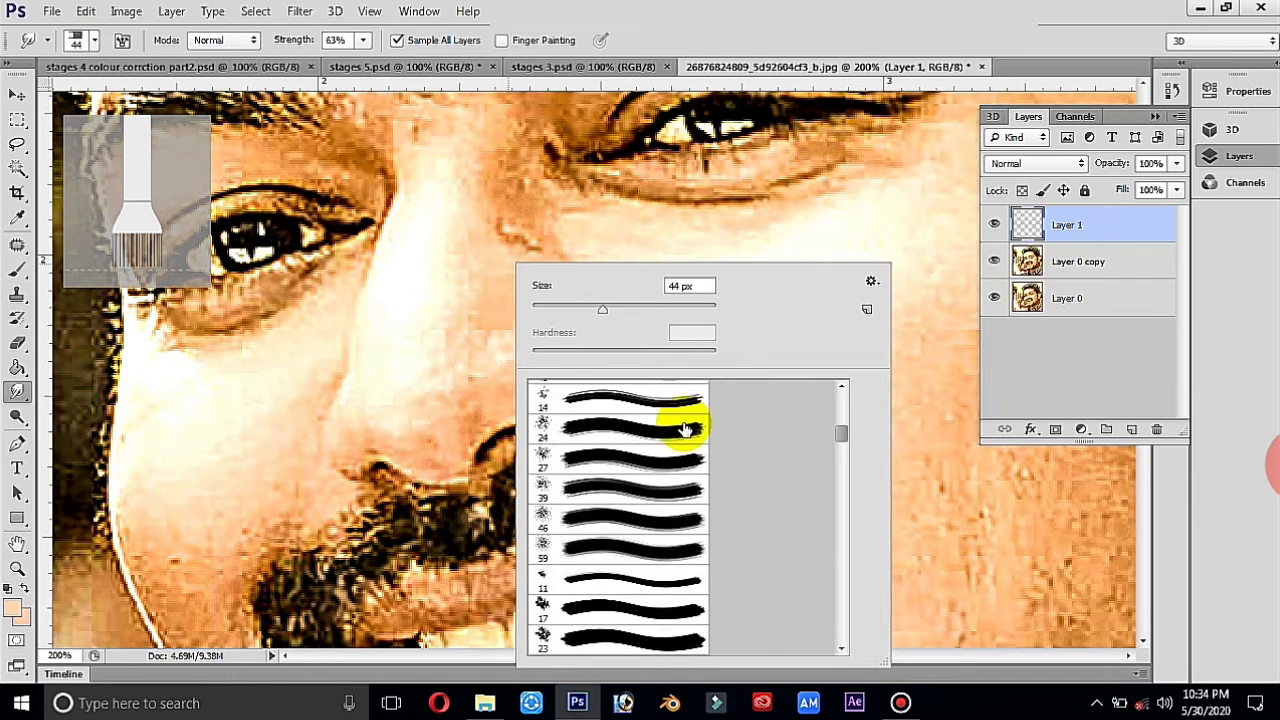
pyautogui.scroll(-3, 685, 429)
pyautogui.scroll(-2, 685, 429)
pyautogui.scroll(-2, 685, 429)
pyautogui.scroll(-1, 685, 429)
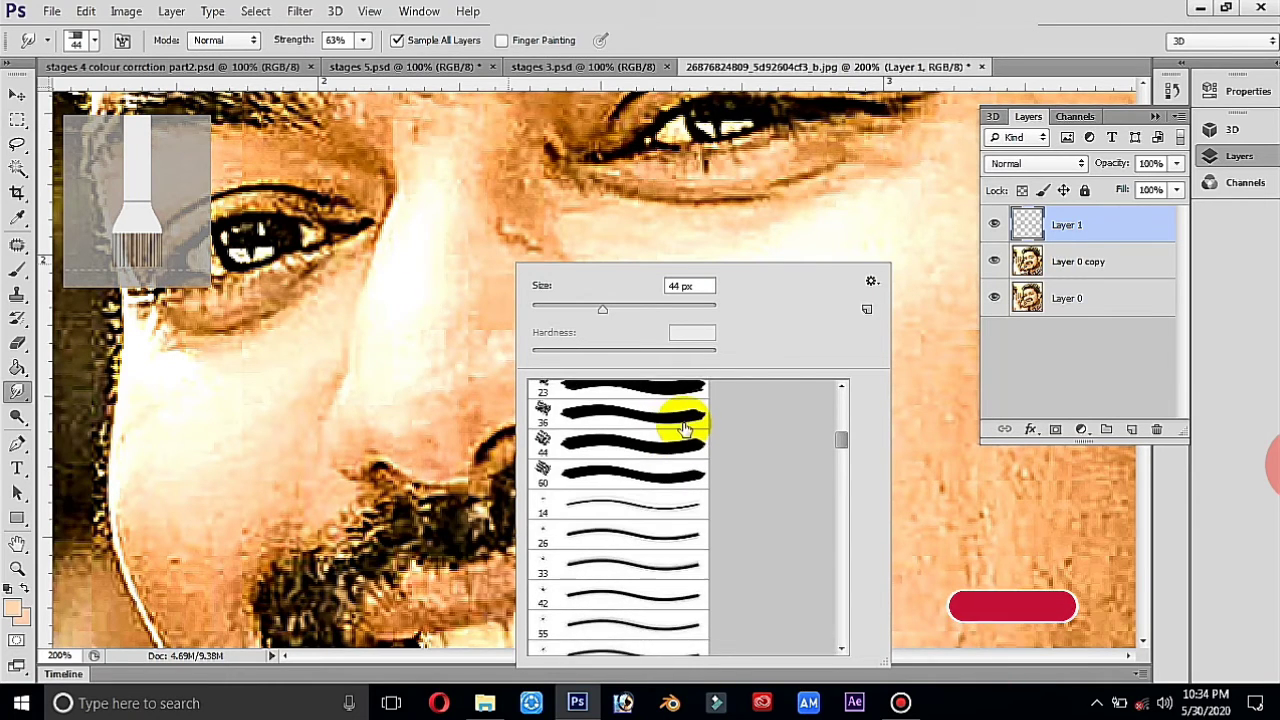
pyautogui.scroll(-1, 683, 428)
pyautogui.scroll(-3, 685, 429)
pyautogui.scroll(-2, 685, 429)
pyautogui.scroll(-3, 687, 429)
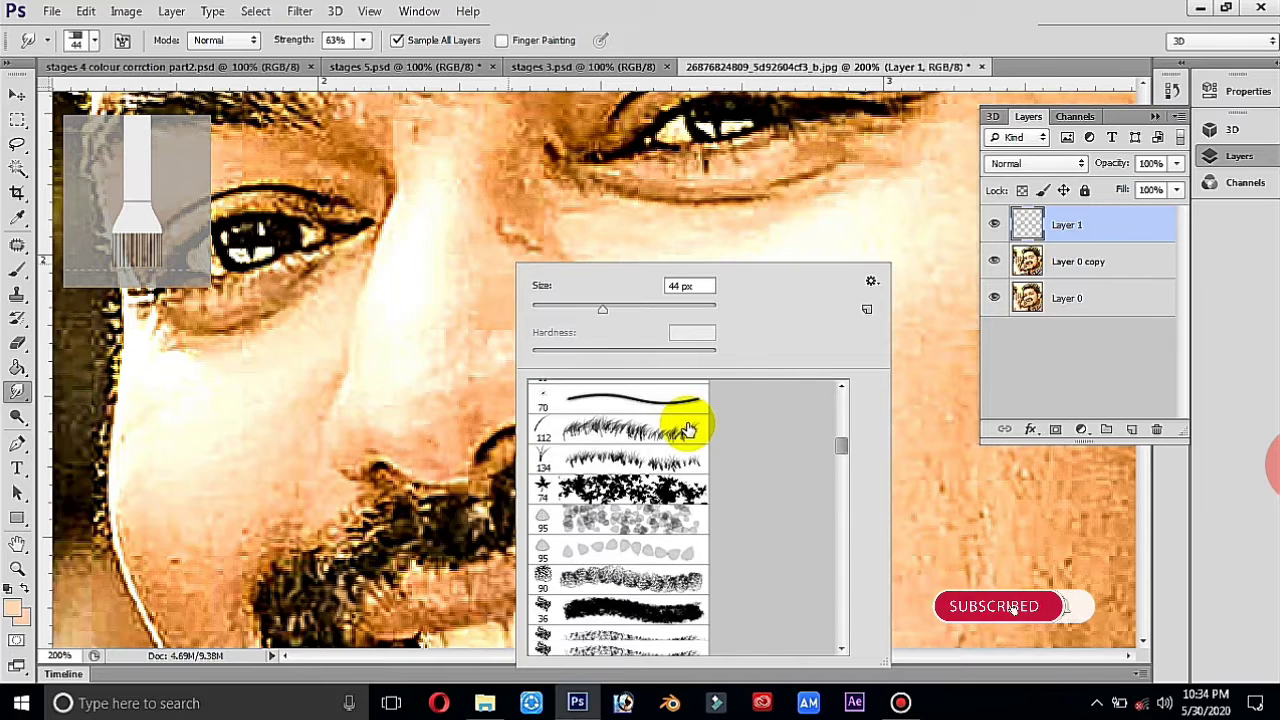
pyautogui.scroll(-1, 688, 429)
pyautogui.scroll(-1, 690, 428)
pyautogui.scroll(-1, 693, 426)
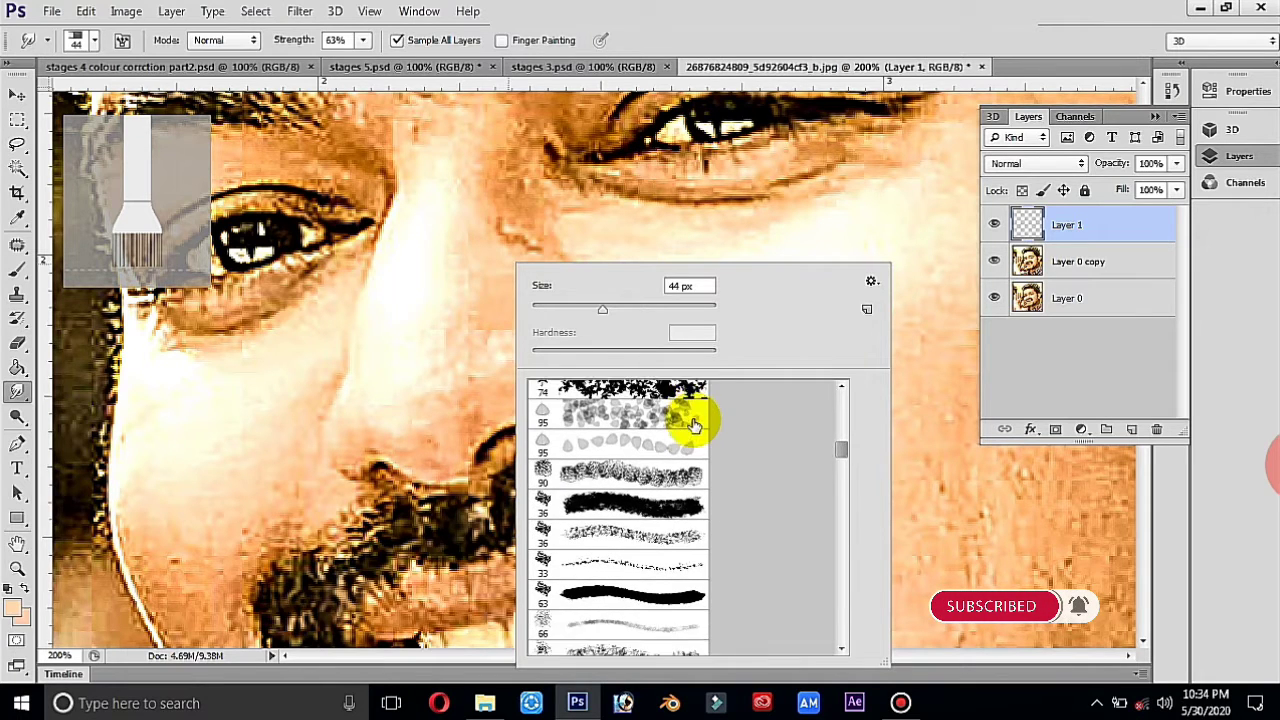
pyautogui.scroll(-1, 693, 426)
pyautogui.click(845, 458)
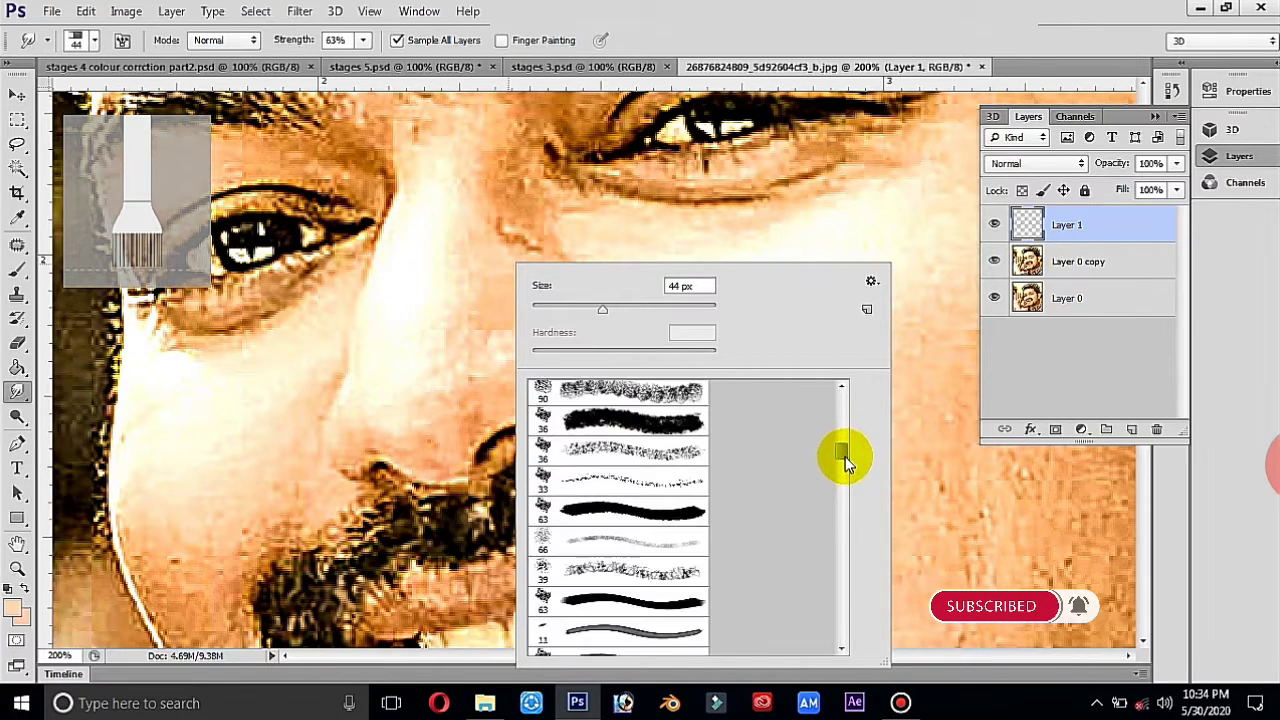
# Step: Choose the soft 65 px brush preset and close the preset picker
pyautogui.click(650, 405)
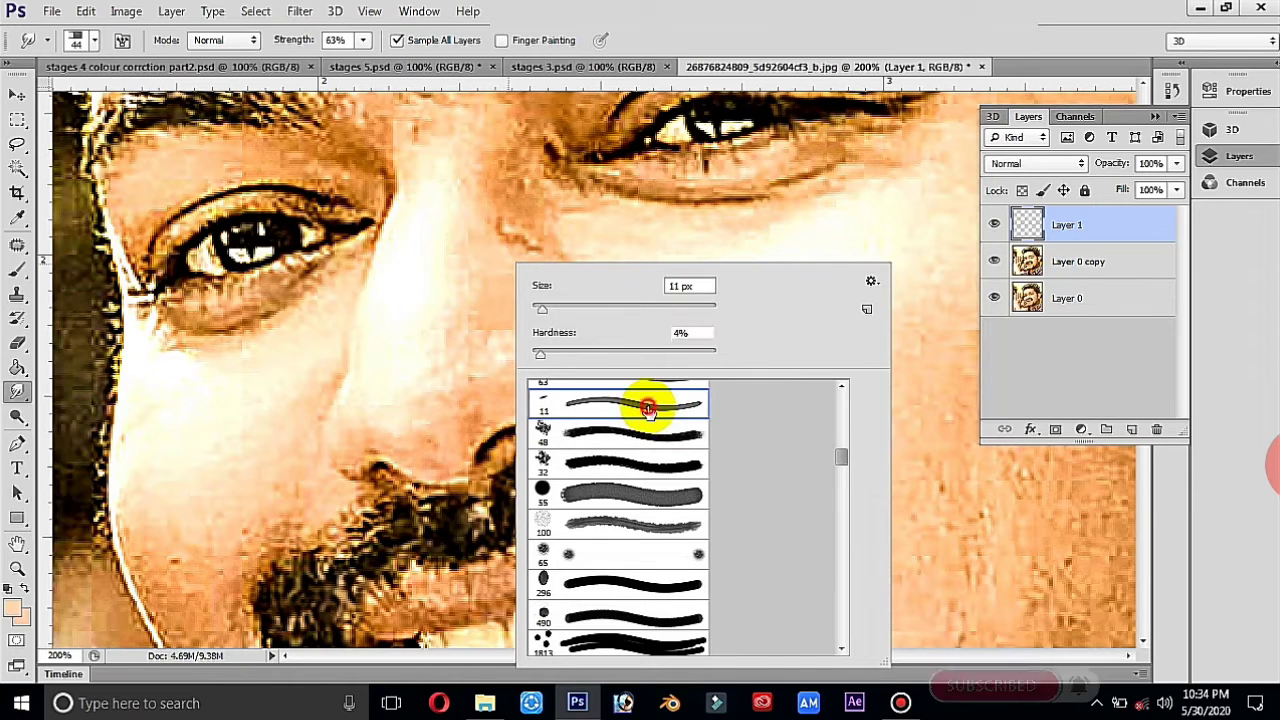
pyautogui.scroll(-1, 650, 410)
pyautogui.scroll(-1, 650, 410)
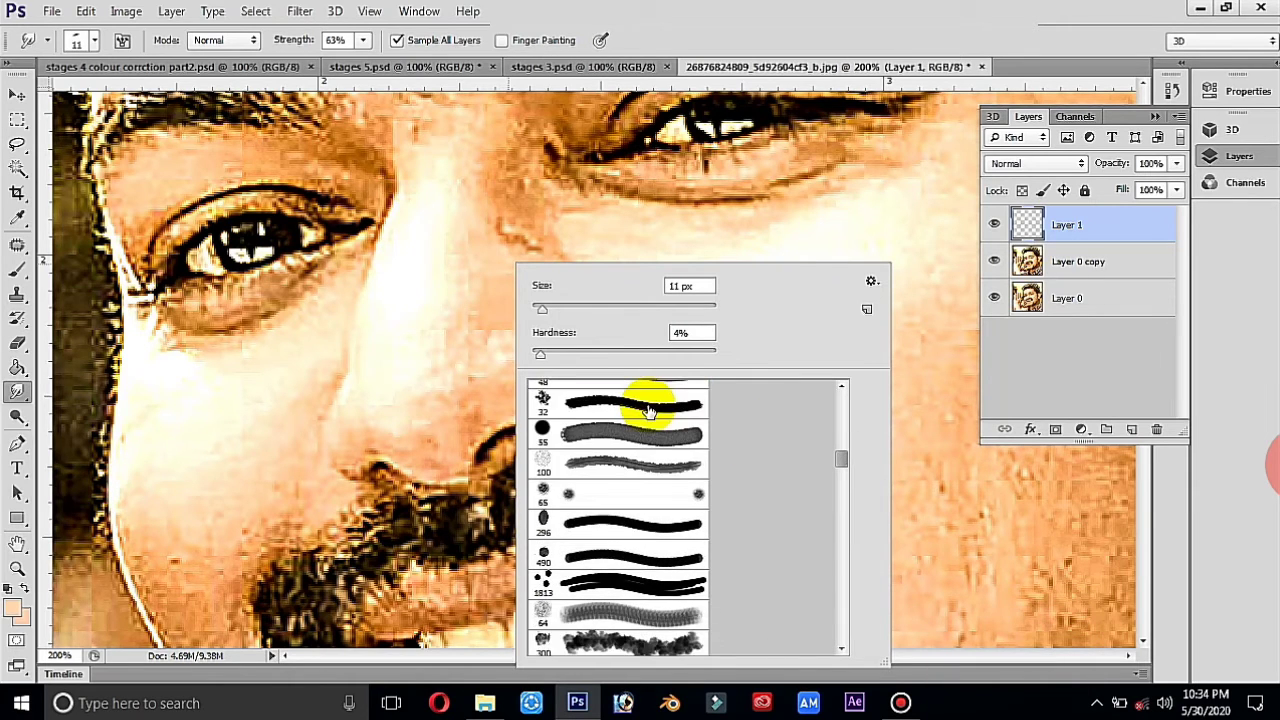
pyautogui.click(643, 495)
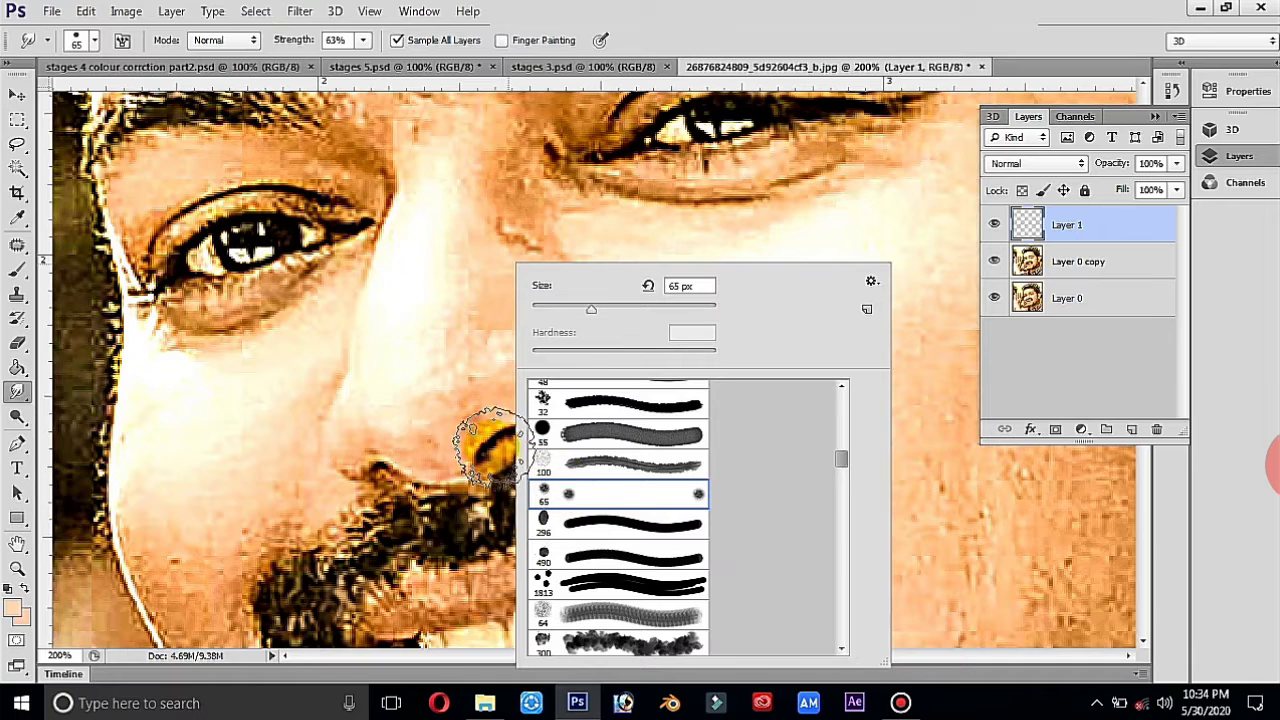
pyautogui.click(766, 531)
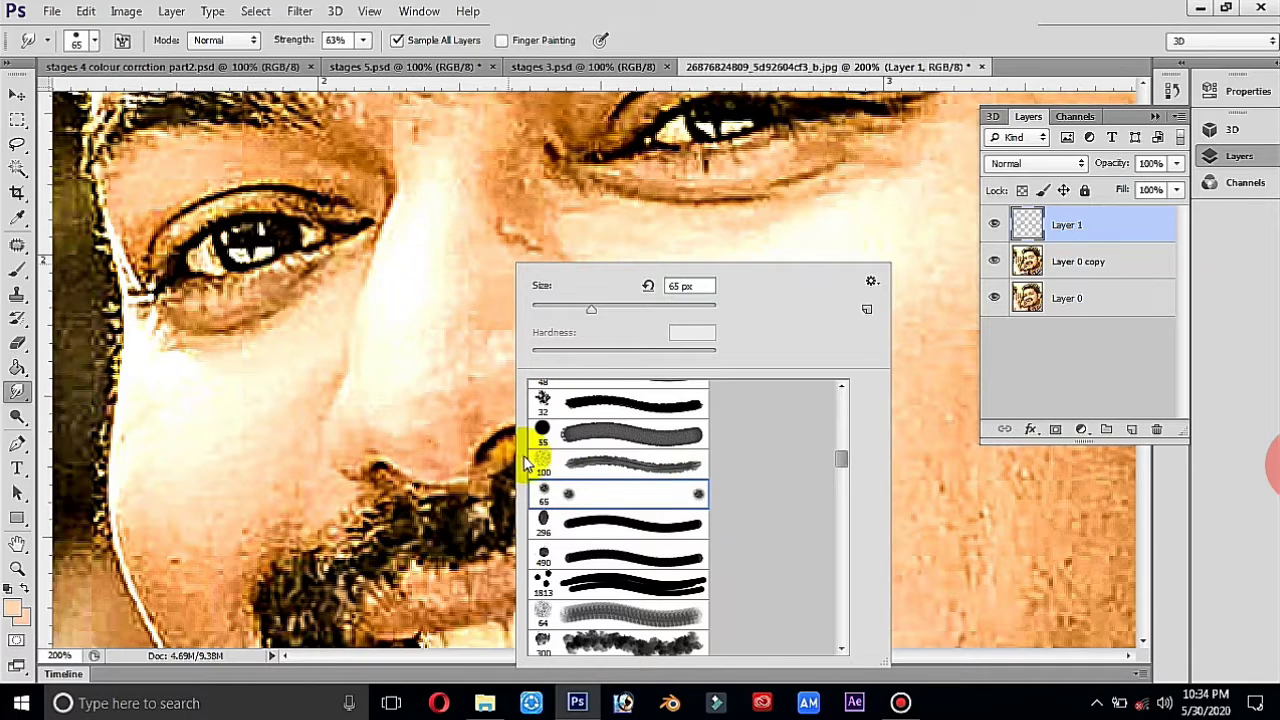
pyautogui.doubleClick(619, 496)
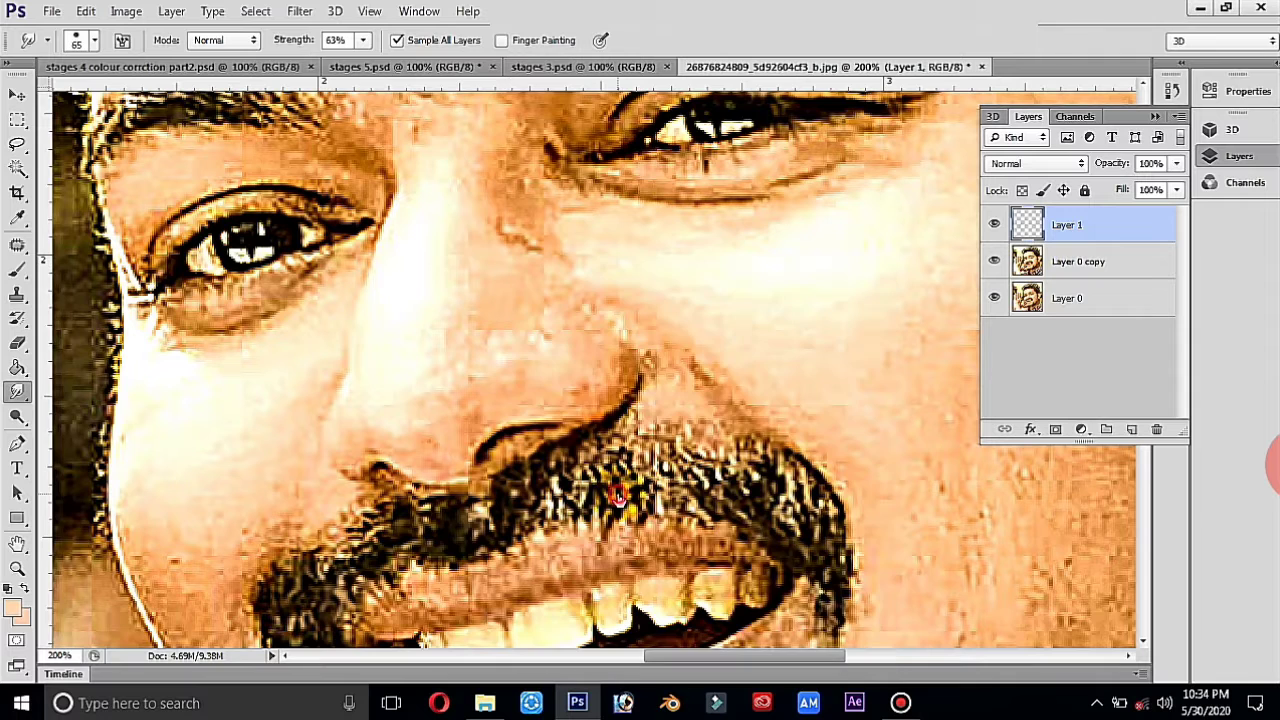
# Step: Resize the smudge brush to 82 px and collapse the Layers panel
pyautogui.rightClick(475, 312)
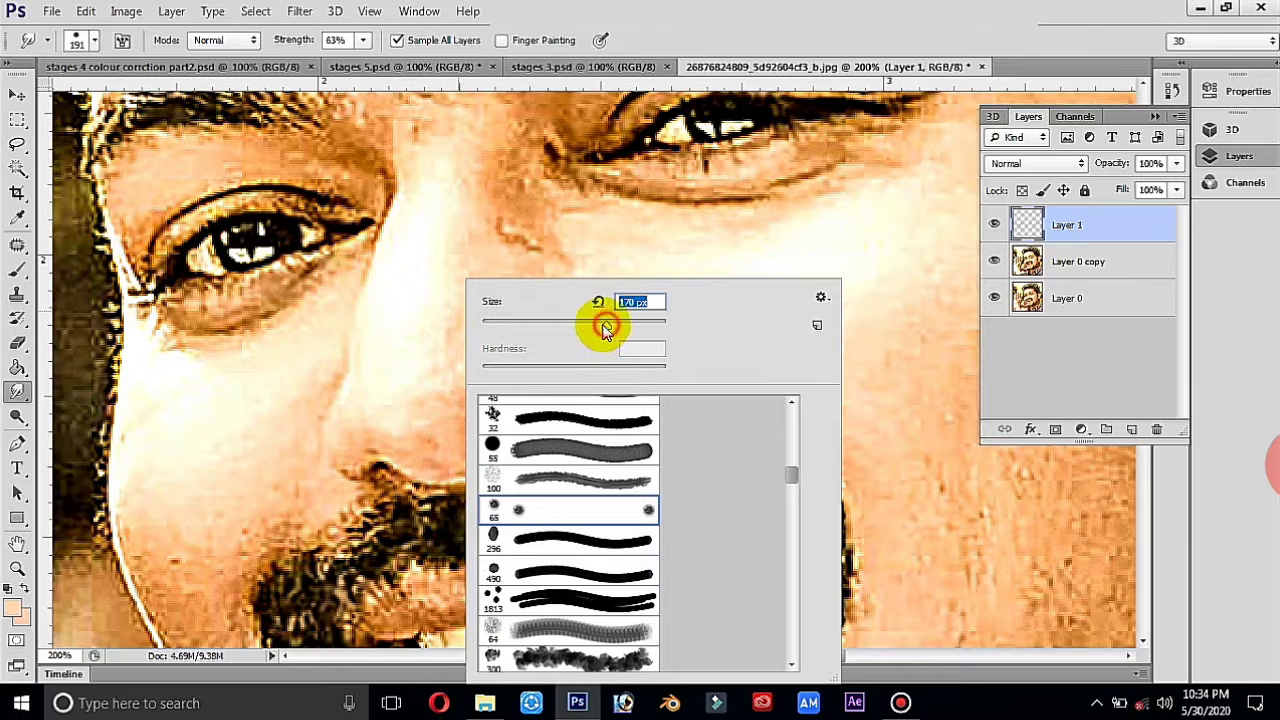
pyautogui.moveTo(605, 330); pyautogui.dragTo(606, 330)
pyautogui.write('82')
pyautogui.press('Return')
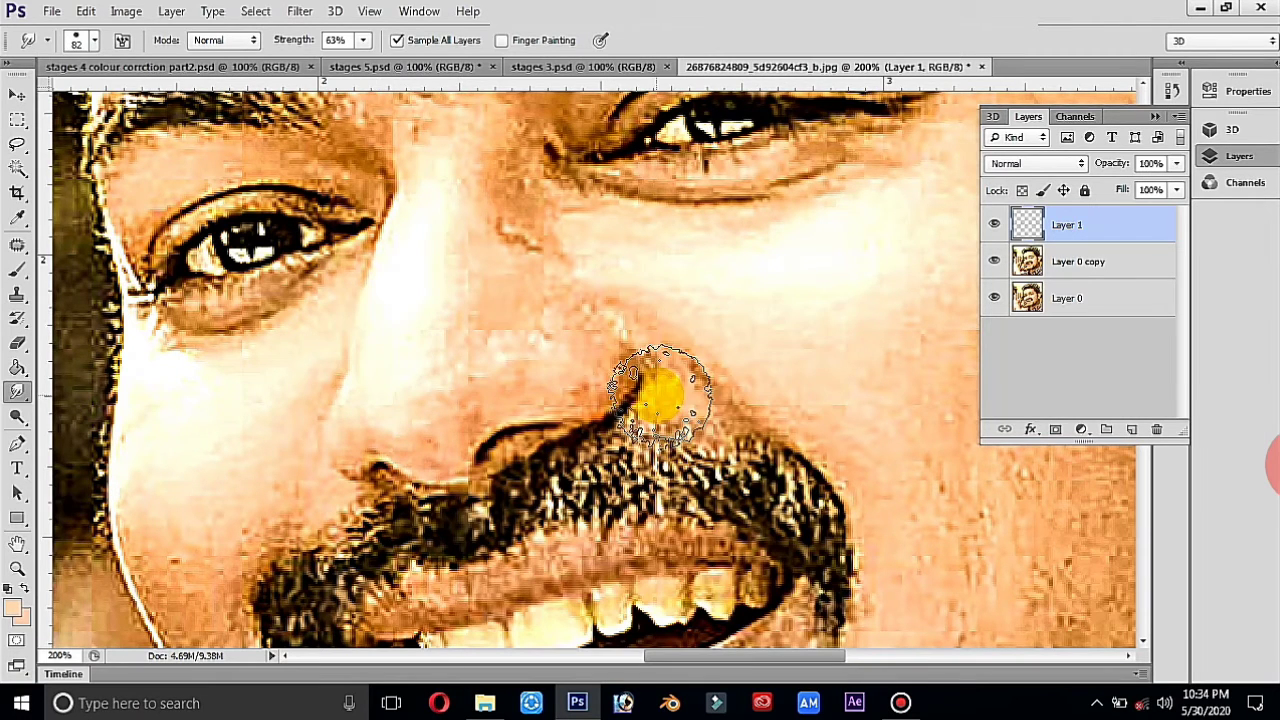
pyautogui.click(1237, 160)
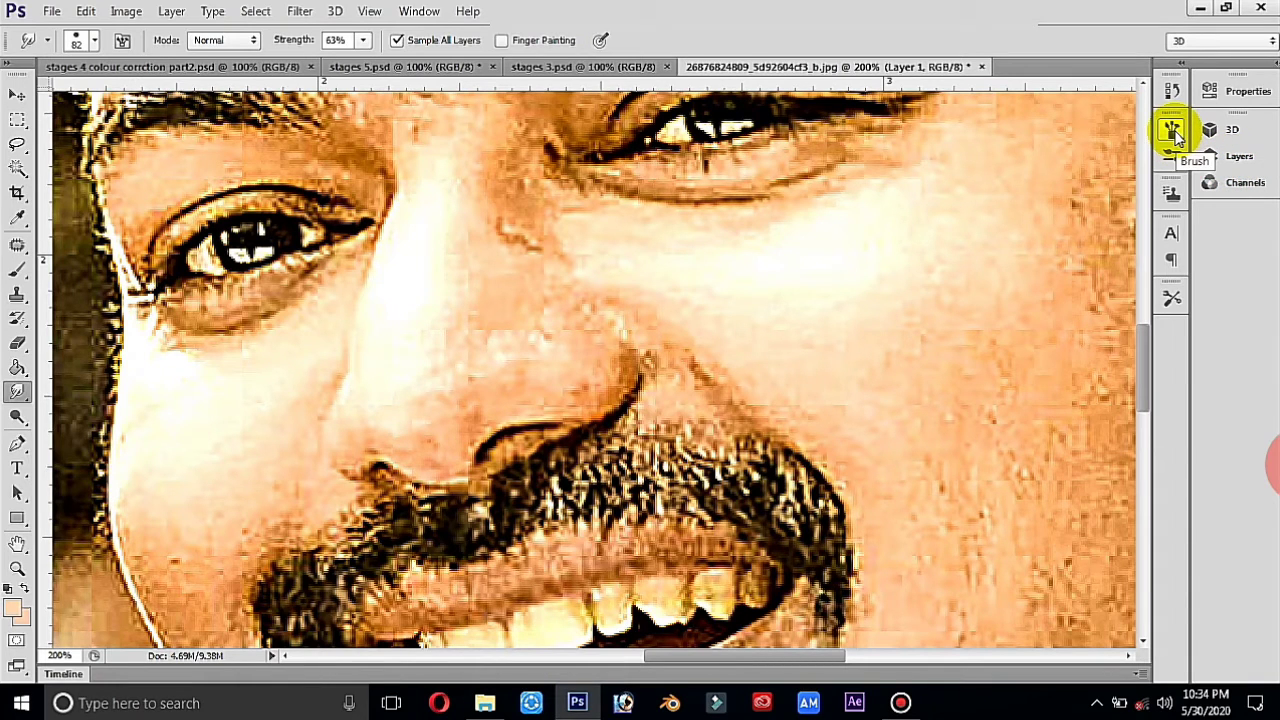
# Step: Turn off Transfer and Spacing for the smudge brush tip in Brush settings
pyautogui.click(1173, 131)
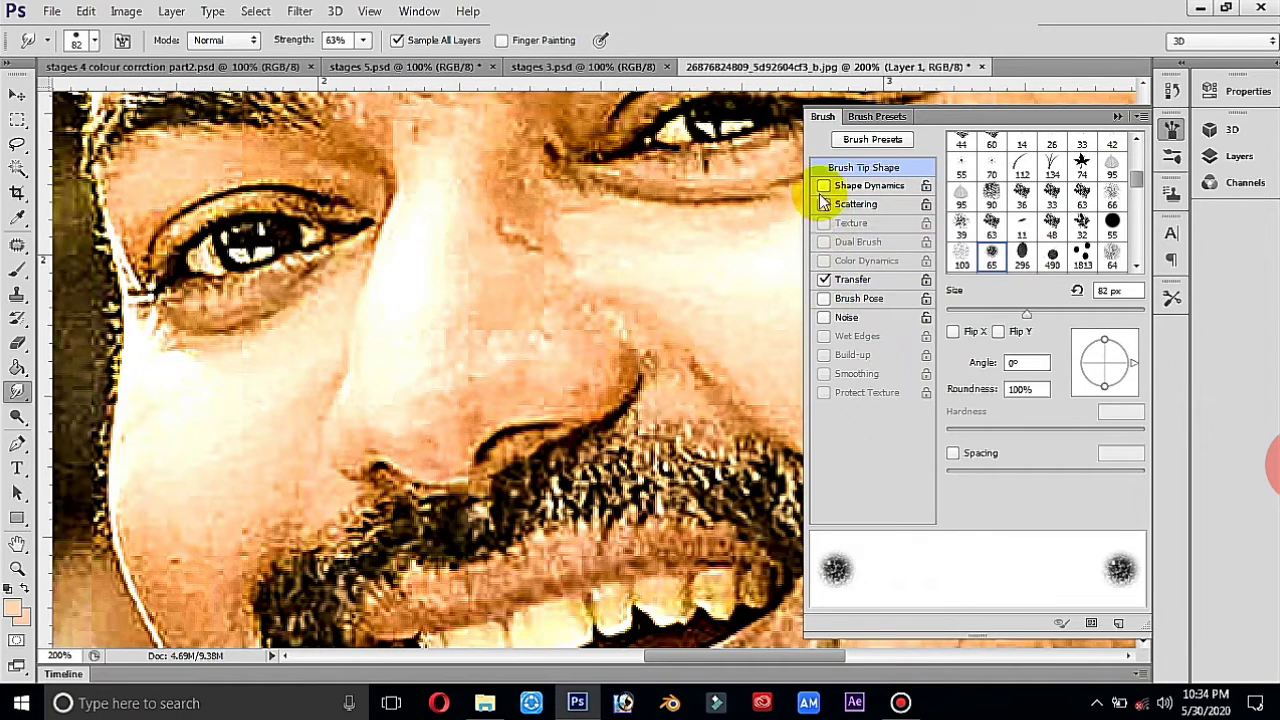
pyautogui.click(823, 281)
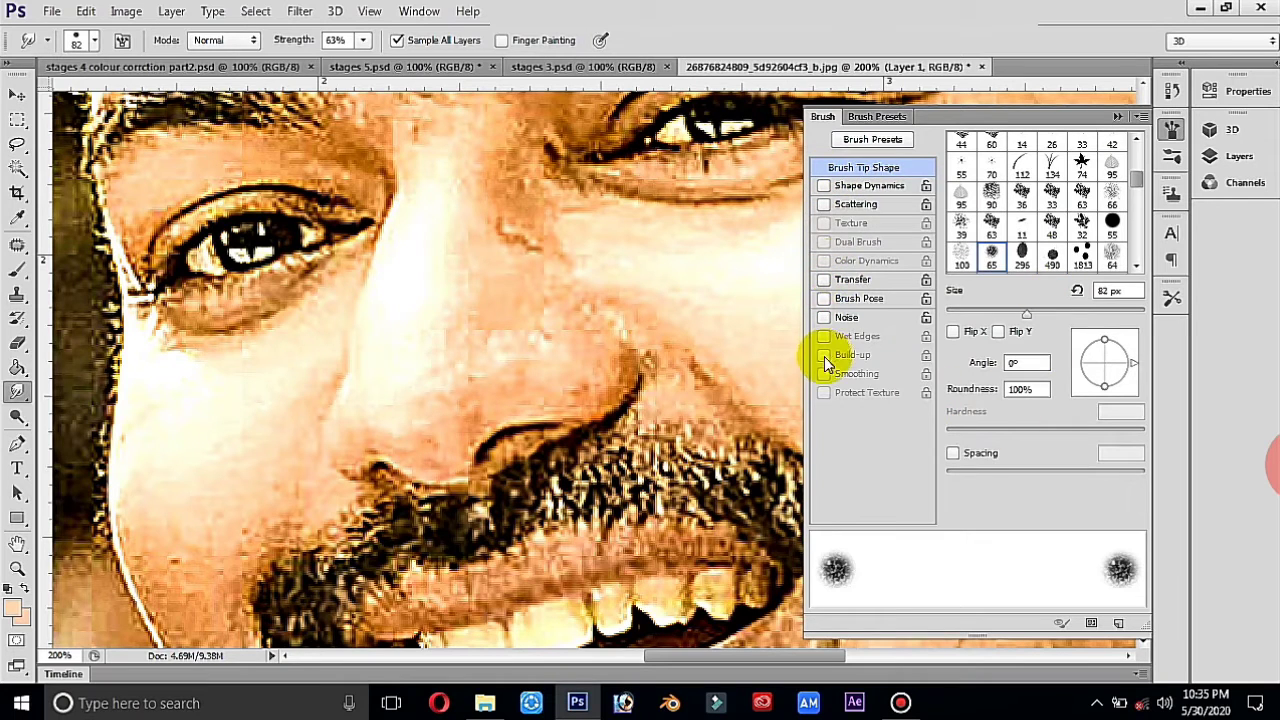
pyautogui.click(955, 453)
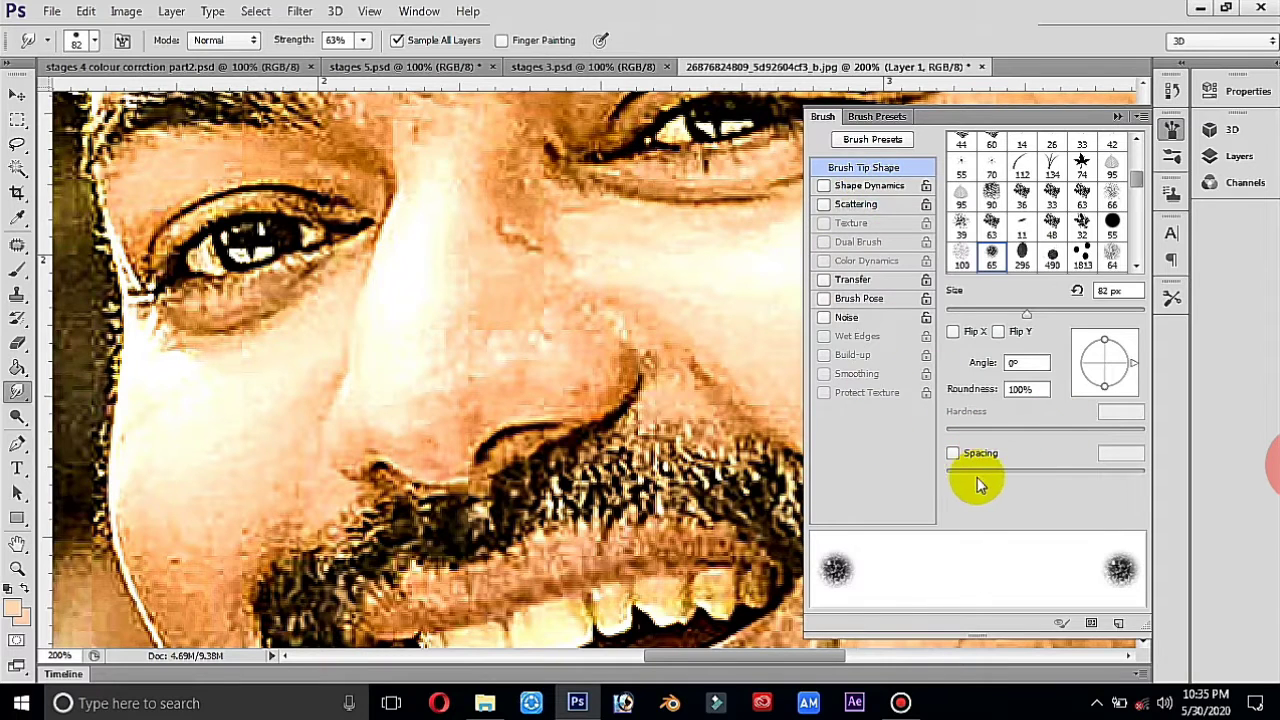
# Step: Close the brush settings and hide Layer 0 in the Layers panel
pyautogui.click(1170, 135)
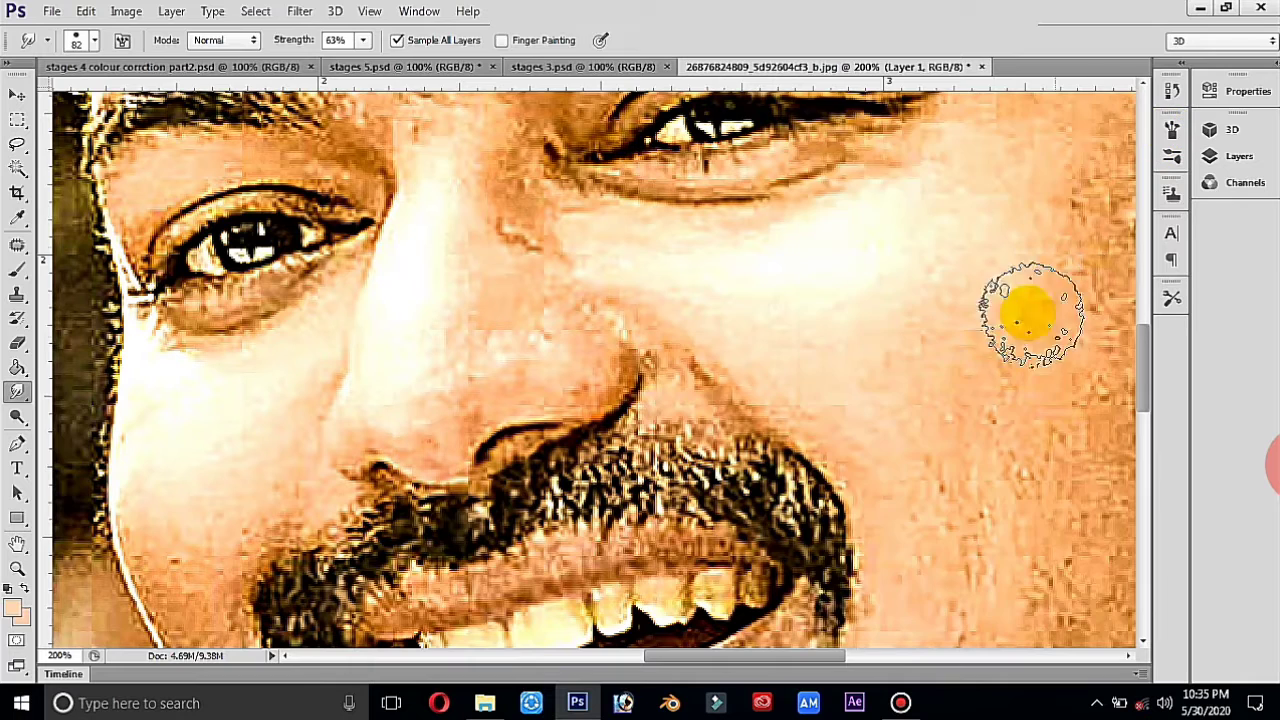
pyautogui.rightClick(780, 300)
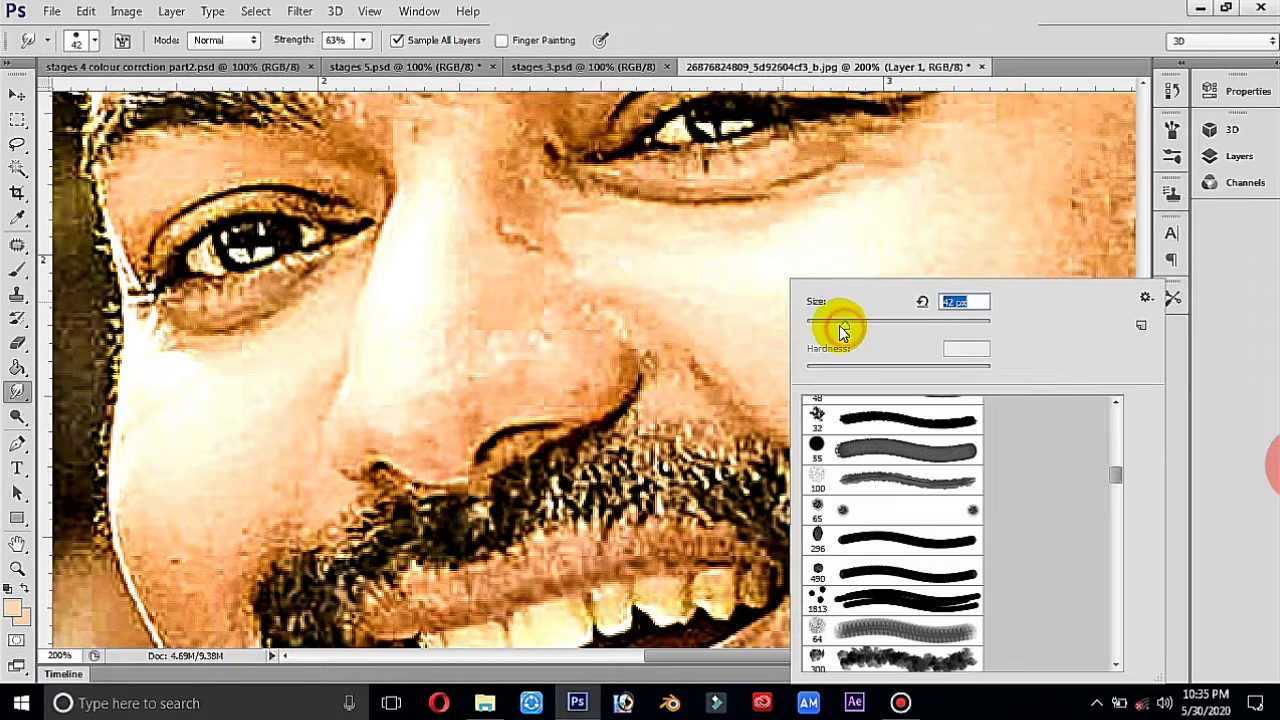
pyautogui.moveTo(835, 328); pyautogui.dragTo(835, 328)
pyautogui.click(1175, 133)
pyautogui.click(1175, 133)
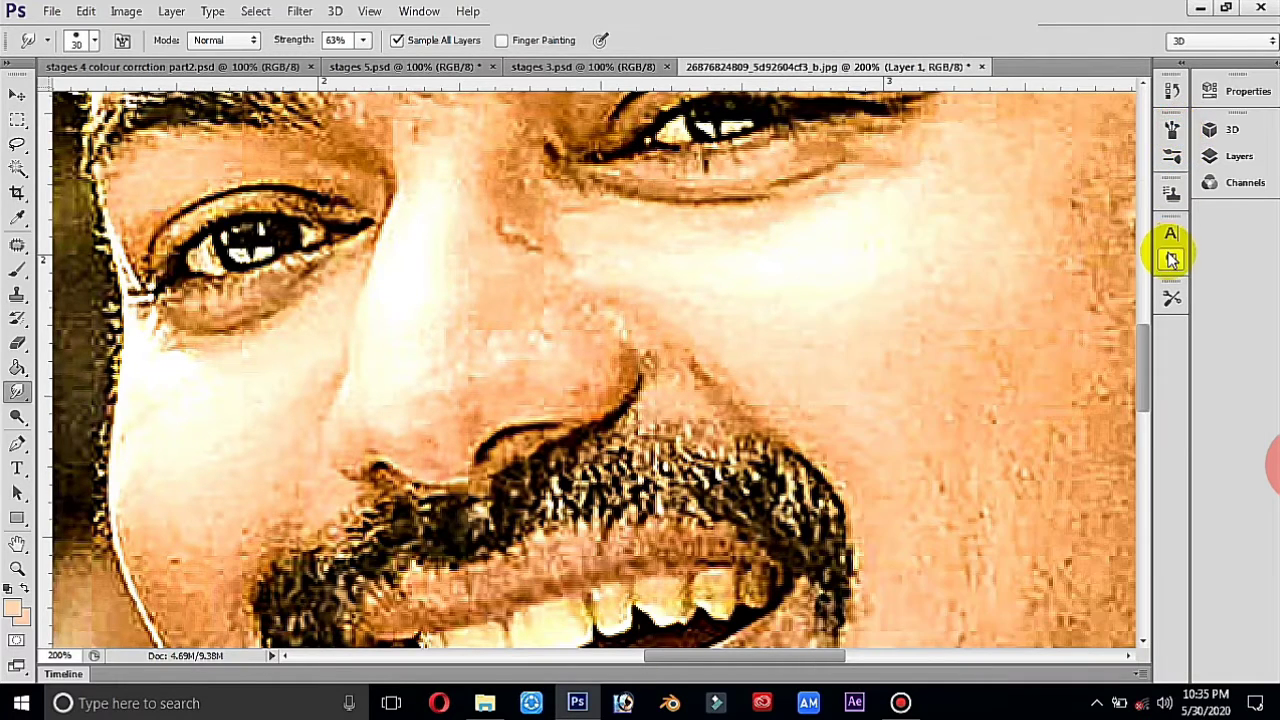
pyautogui.click(1207, 163)
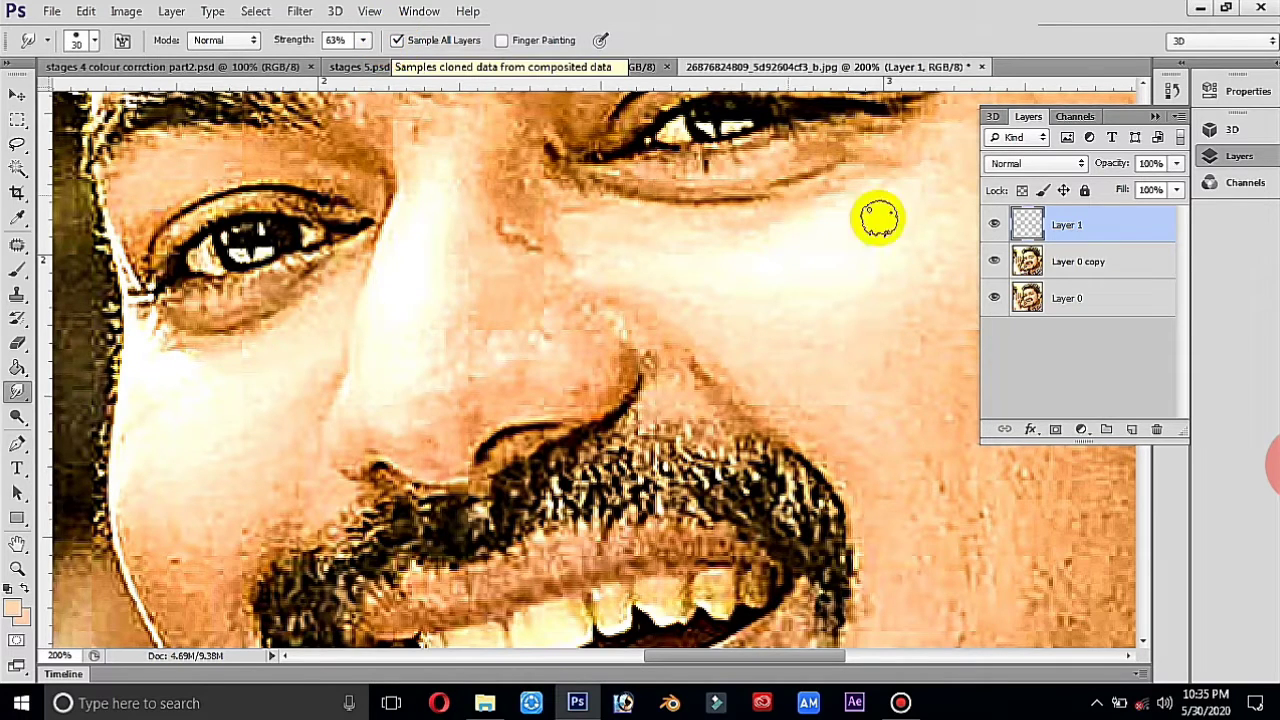
pyautogui.click(994, 298)
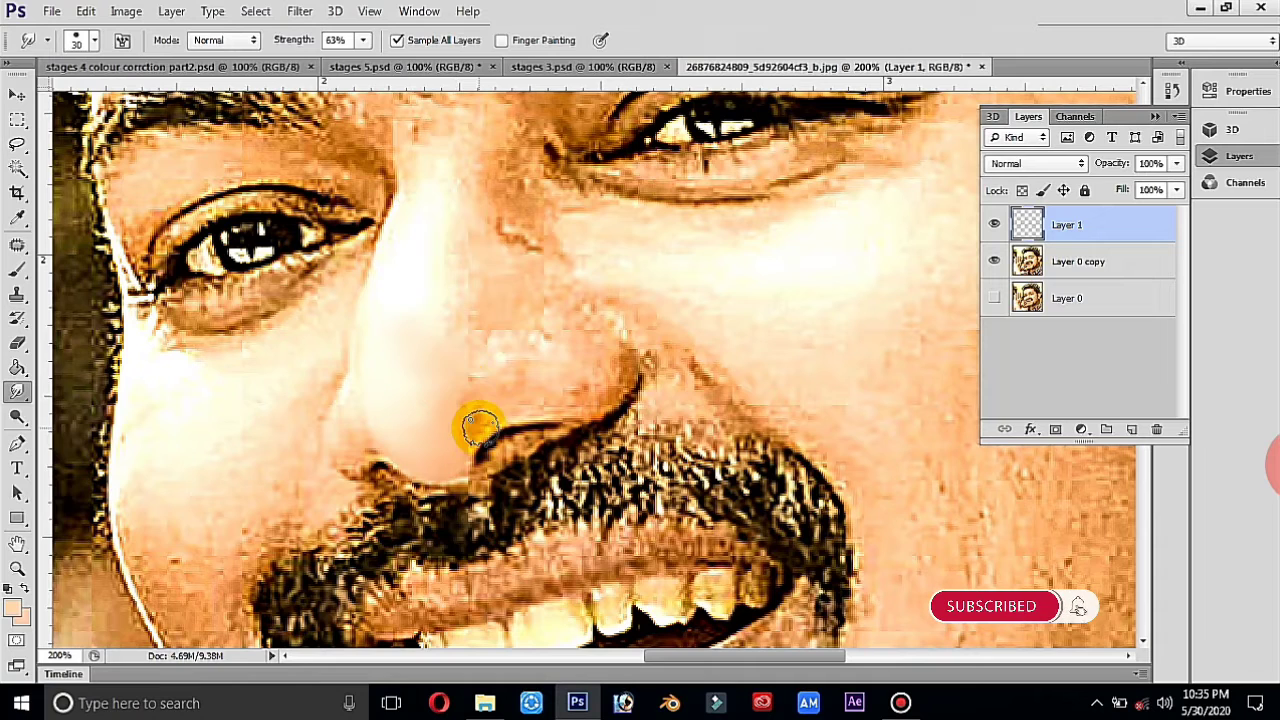
# Step: Smudge the nose skin with a 40 px brush, from nostril tip up to the bridge
pyautogui.rightClick(472, 260)
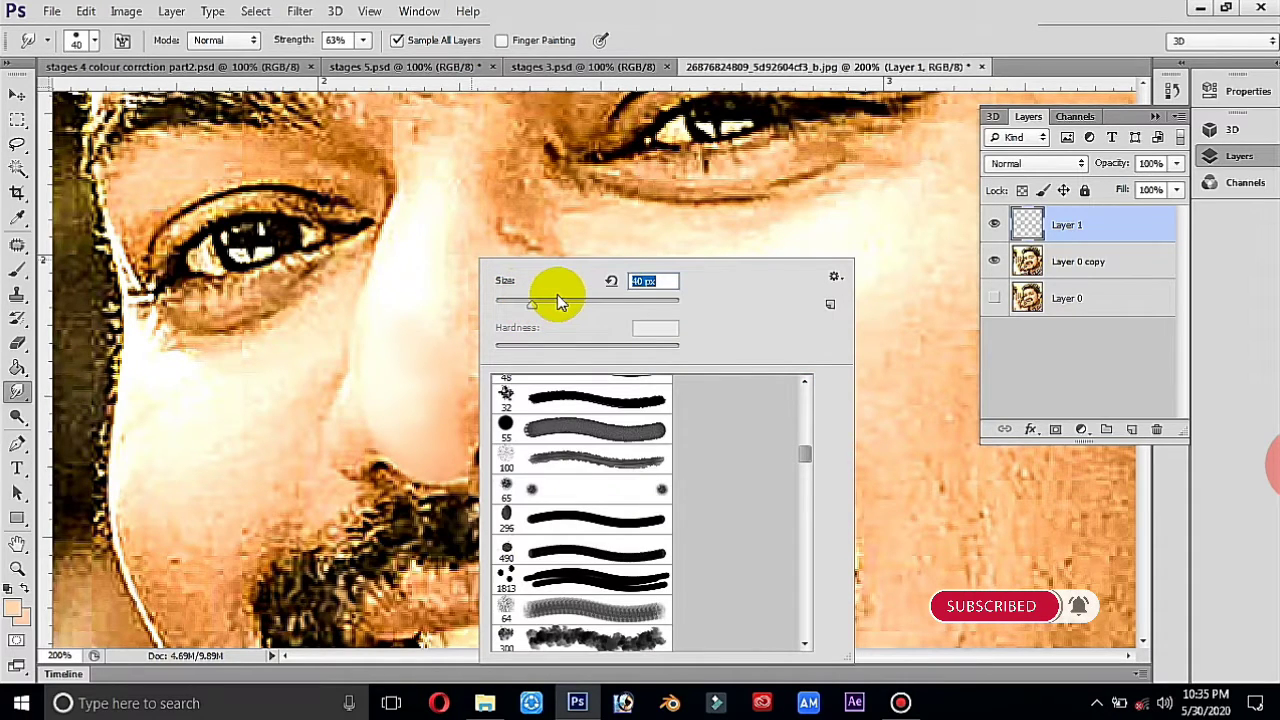
pyautogui.click(428, 312)
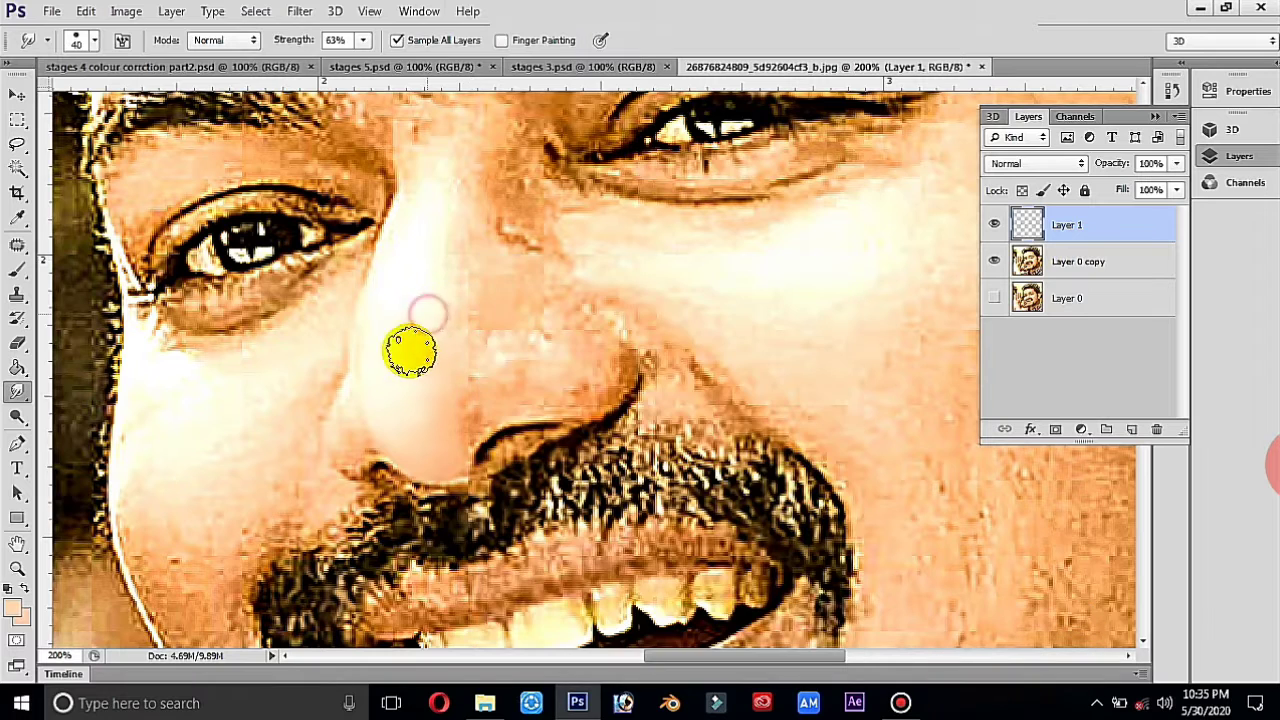
pyautogui.moveTo(428, 312); pyautogui.dragTo(444, 320)
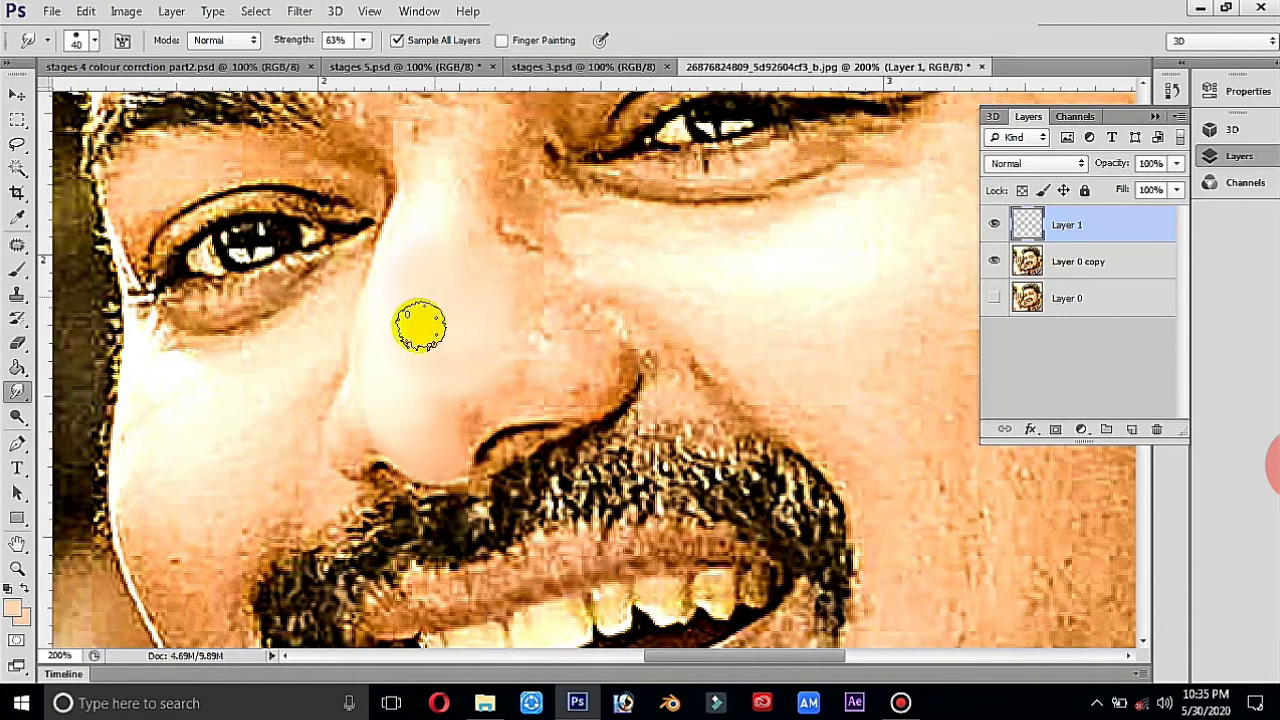
pyautogui.moveTo(396, 335)
pyautogui.mouseDown()
pyautogui.moveTo(422, 228)
pyautogui.moveTo(449, 192)
pyautogui.mouseUp()
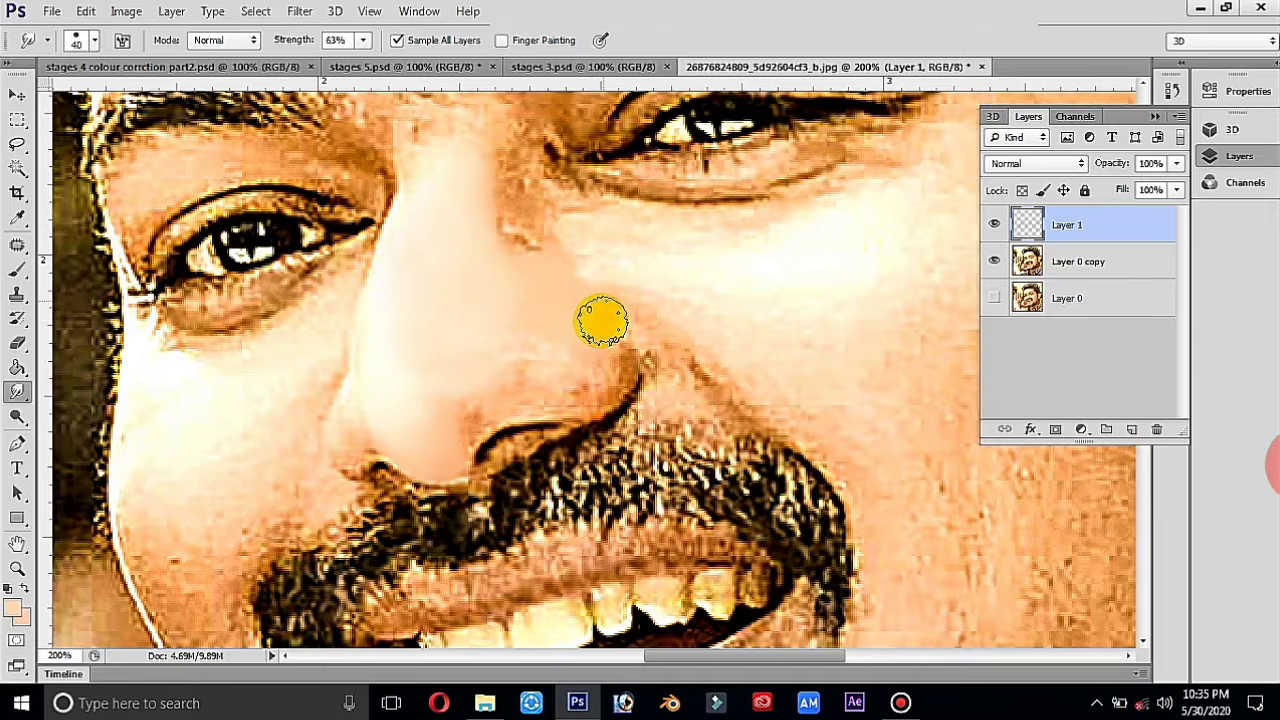
pyautogui.moveTo(493, 387); pyautogui.dragTo(469, 424)
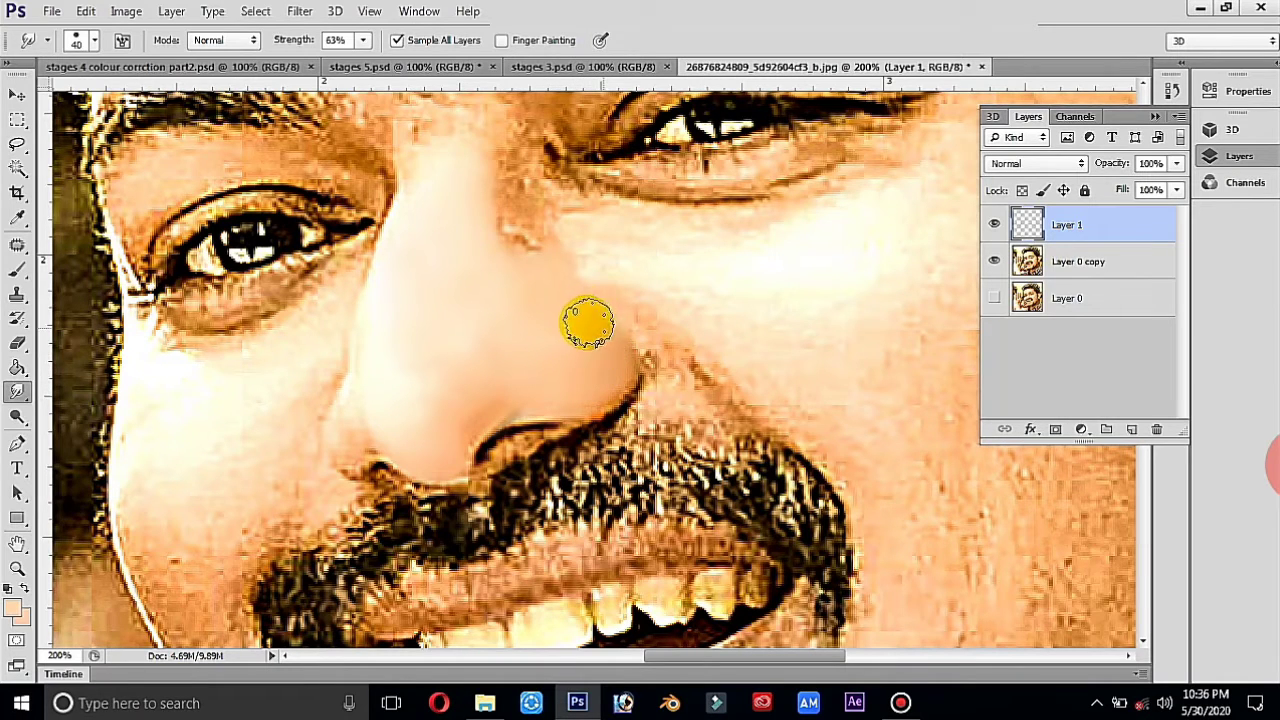
pyautogui.moveTo(545, 256); pyautogui.dragTo(540, 203)
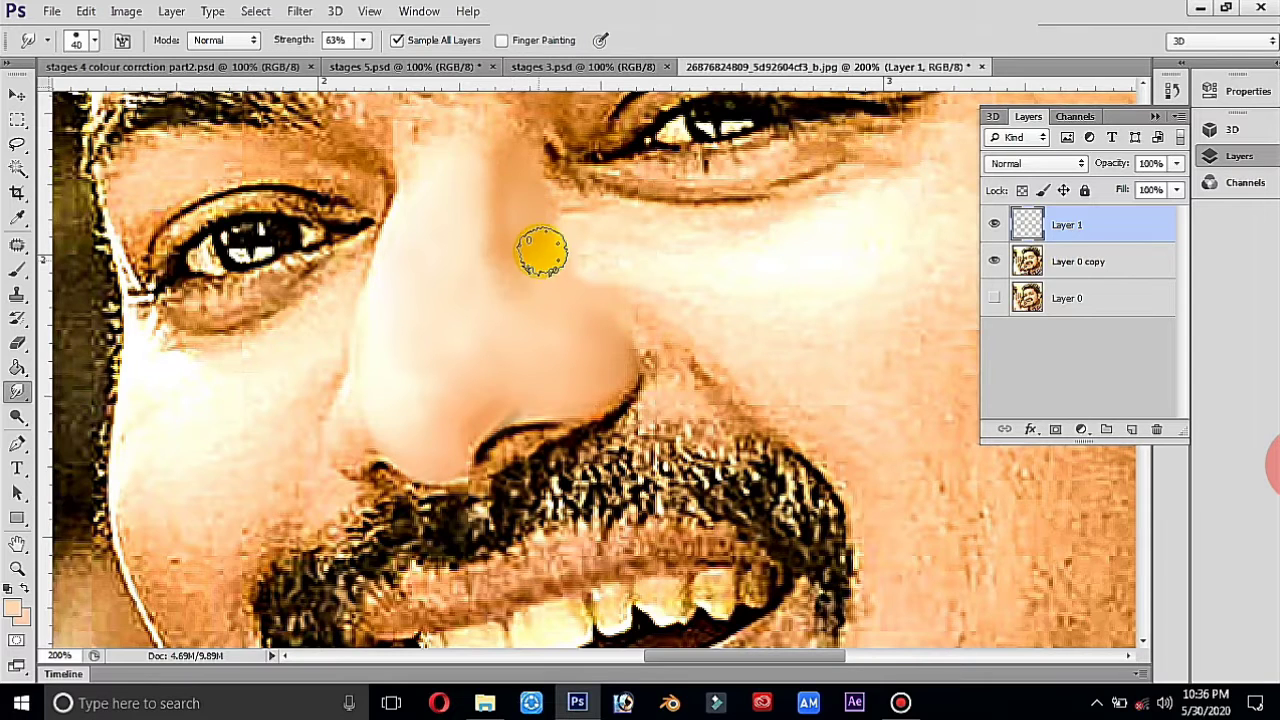
pyautogui.moveTo(491, 223); pyautogui.dragTo(487, 268)
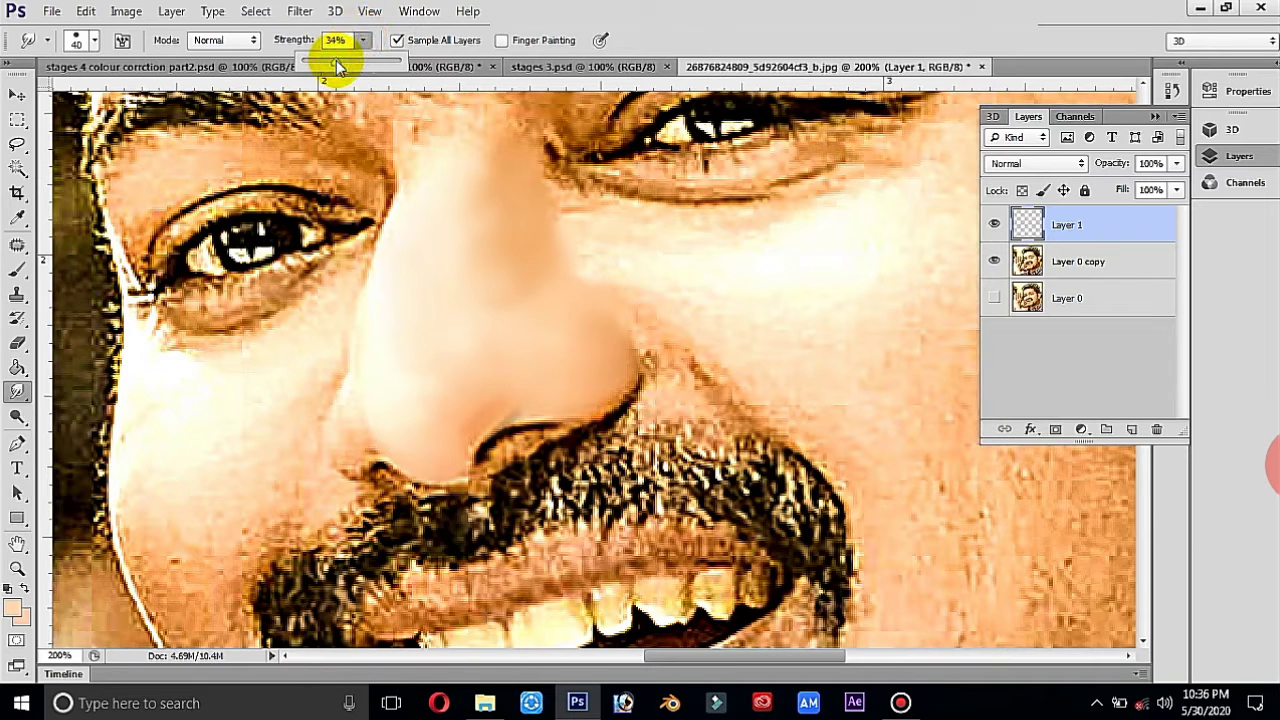
# Step: Keep strength at 34%, set a 57 px brush and pan right to the cheek
pyautogui.click(640, 245)
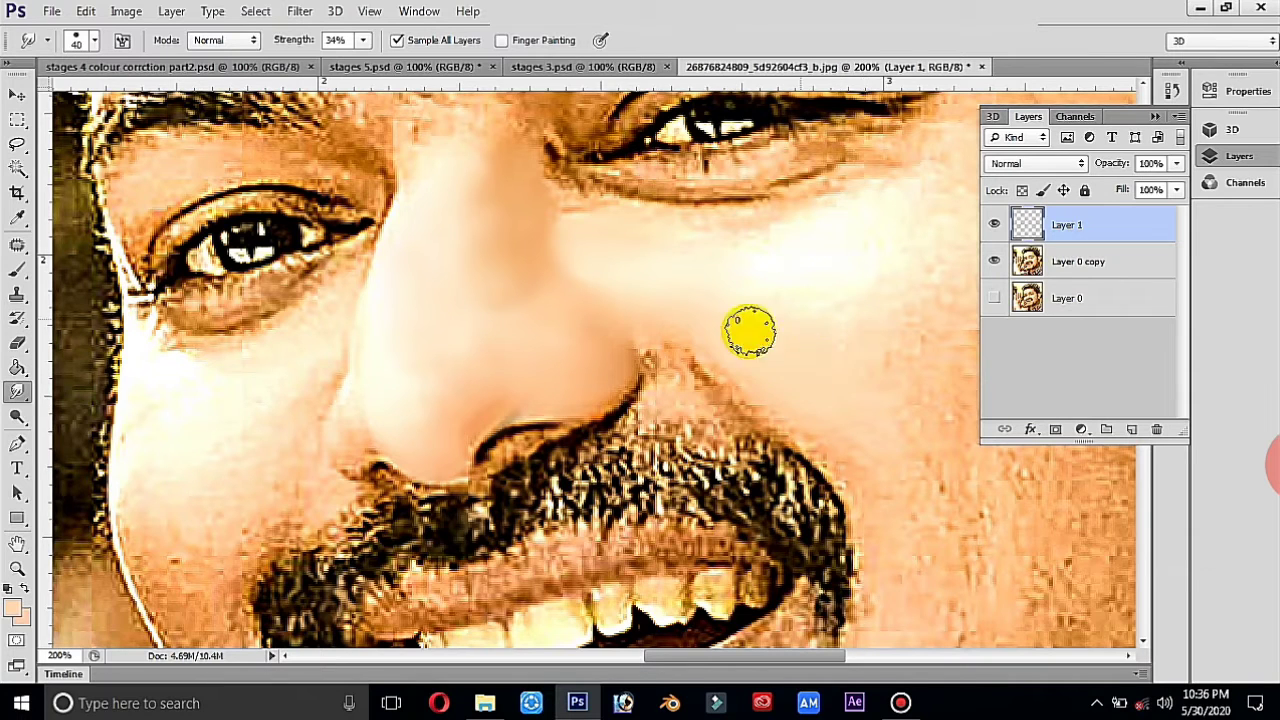
pyautogui.rightClick(818, 300)
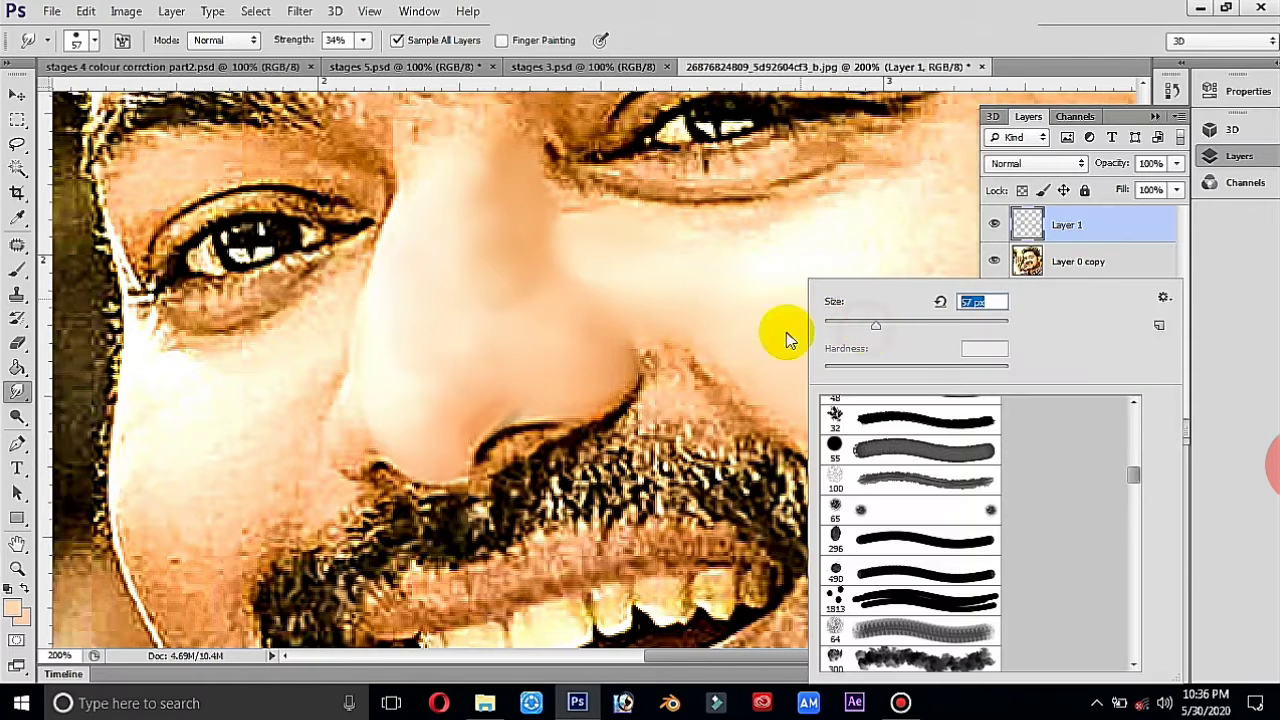
pyautogui.press('Return')
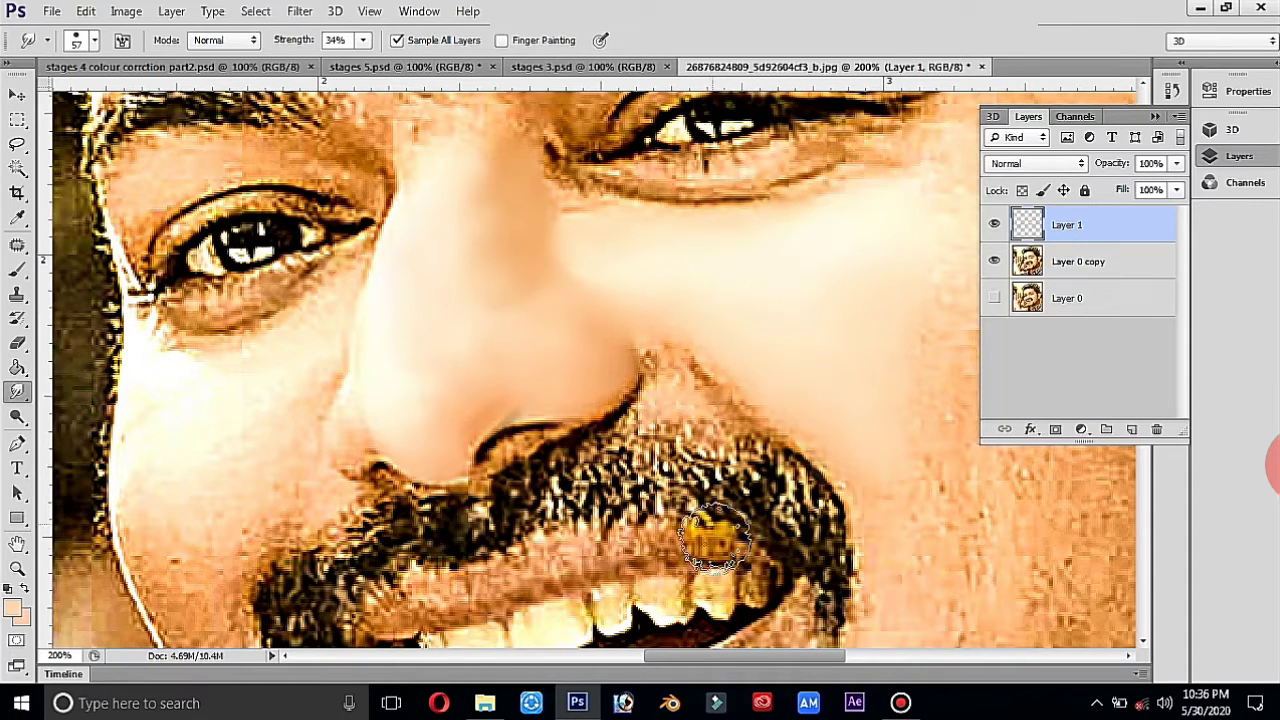
pyautogui.moveTo(691, 658); pyautogui.dragTo(753, 656)
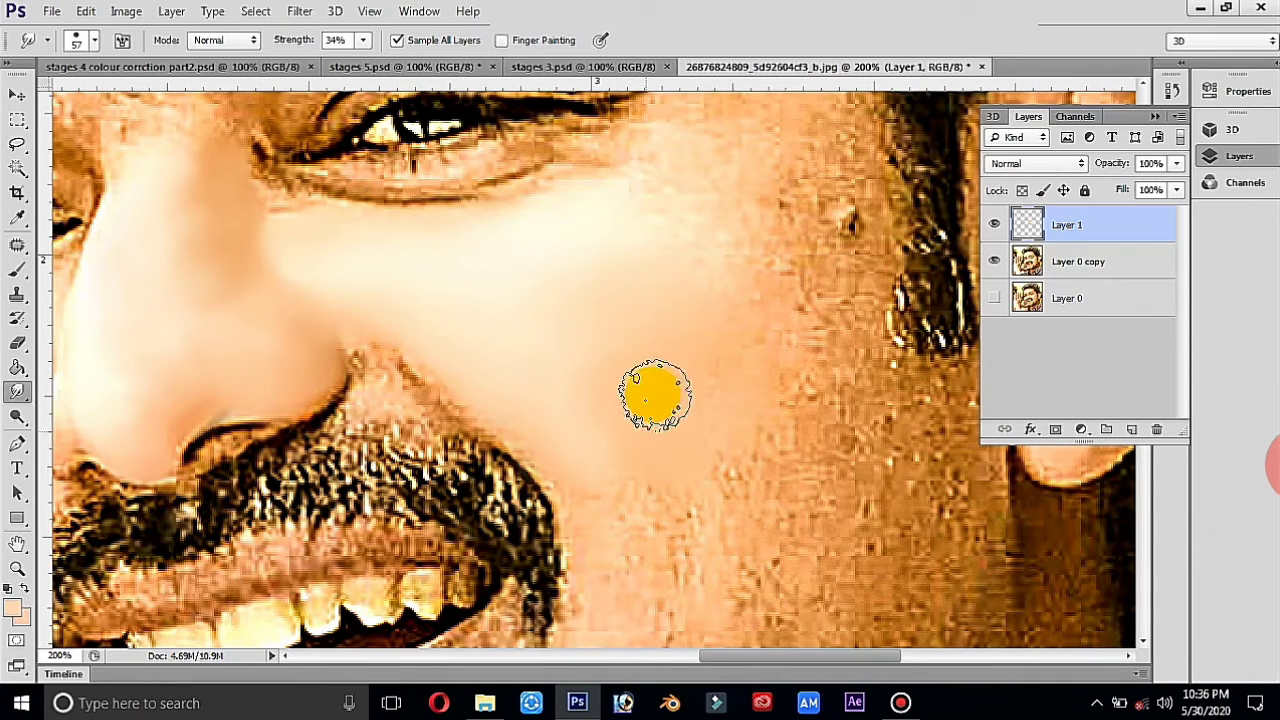
# Step: Raise smudge strength to 41%, size the brush to 82 px and smudge the right cheek
pyautogui.click(362, 42)
pyautogui.click(370, 62)
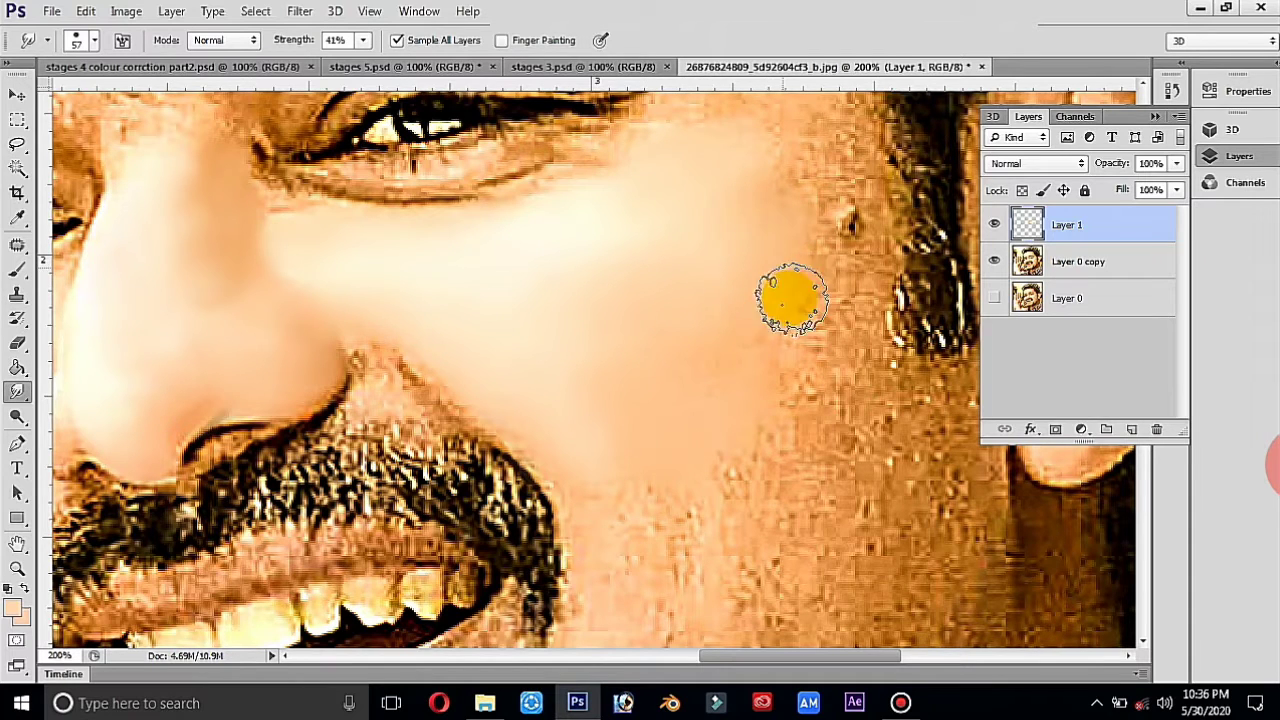
pyautogui.rightClick(727, 340)
pyautogui.write('82')
pyautogui.press('Return')
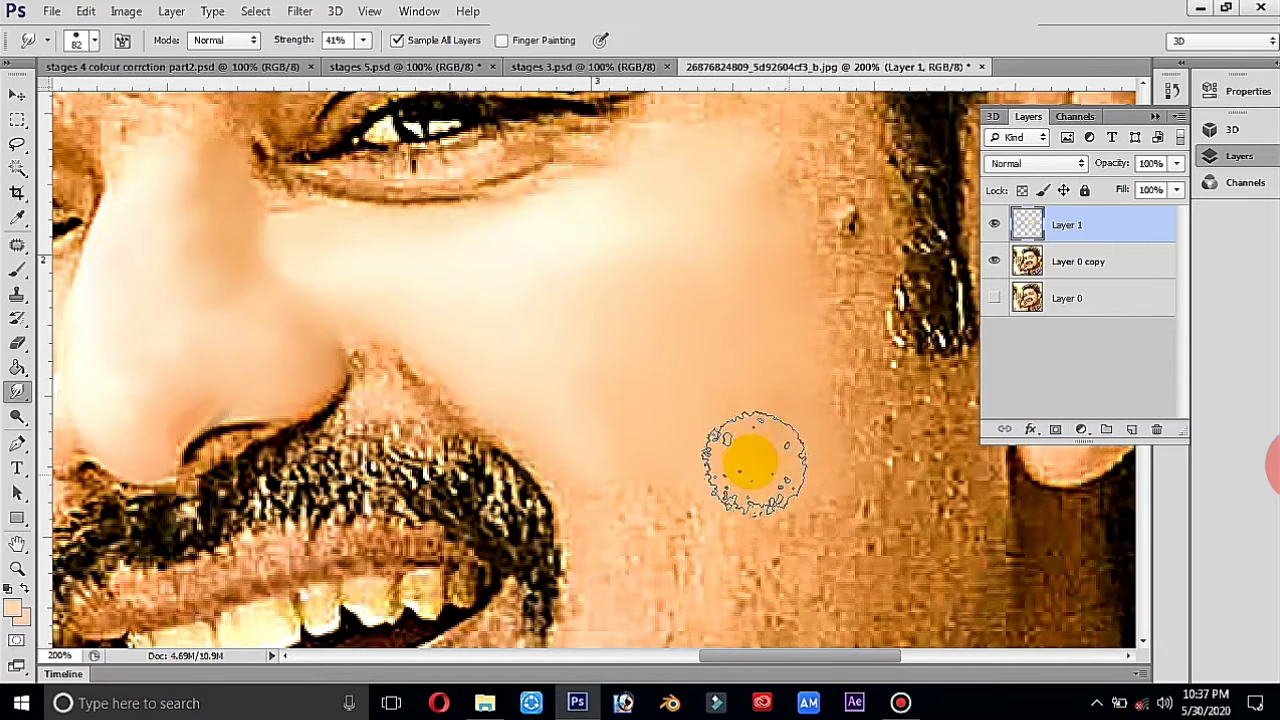
pyautogui.moveTo(754, 462)
pyautogui.mouseDown()
pyautogui.moveTo(814, 406)
pyautogui.moveTo(857, 500)
pyautogui.moveTo(814, 434)
pyautogui.moveTo(776, 430)
pyautogui.moveTo(711, 457)
pyautogui.moveTo(643, 543)
pyautogui.moveTo(629, 534)
pyautogui.moveTo(624, 433)
pyautogui.moveTo(586, 449)
pyautogui.moveTo(643, 406)
pyautogui.moveTo(700, 449)
pyautogui.moveTo(766, 450)
pyautogui.moveTo(794, 586)
pyautogui.moveTo(851, 537)
pyautogui.moveTo(880, 550)
pyautogui.moveTo(894, 449)
pyautogui.moveTo(889, 534)
pyautogui.moveTo(923, 409)
pyautogui.moveTo(928, 567)
pyautogui.moveTo(934, 449)
pyautogui.moveTo(823, 354)
pyautogui.moveTo(809, 249)
pyautogui.moveTo(834, 206)
pyautogui.moveTo(822, 323)
pyautogui.moveTo(720, 300)
pyautogui.moveTo(731, 457)
pyautogui.moveTo(666, 531)
pyautogui.moveTo(690, 543)
pyautogui.moveTo(879, 538)
pyautogui.mouseUp()
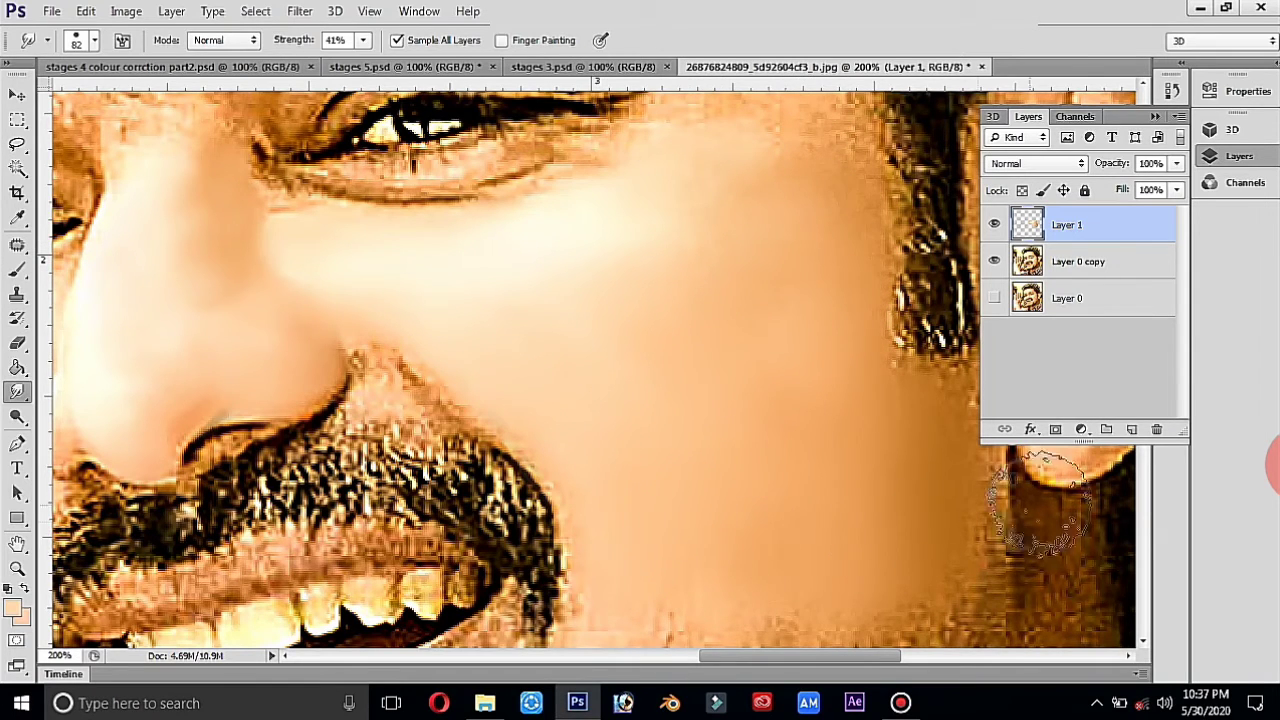
# Step: Collapse the Layers panel and smudge the cheek smooth with a 62 px brush
pyautogui.click(1212, 160)
pyautogui.click(1110, 345)
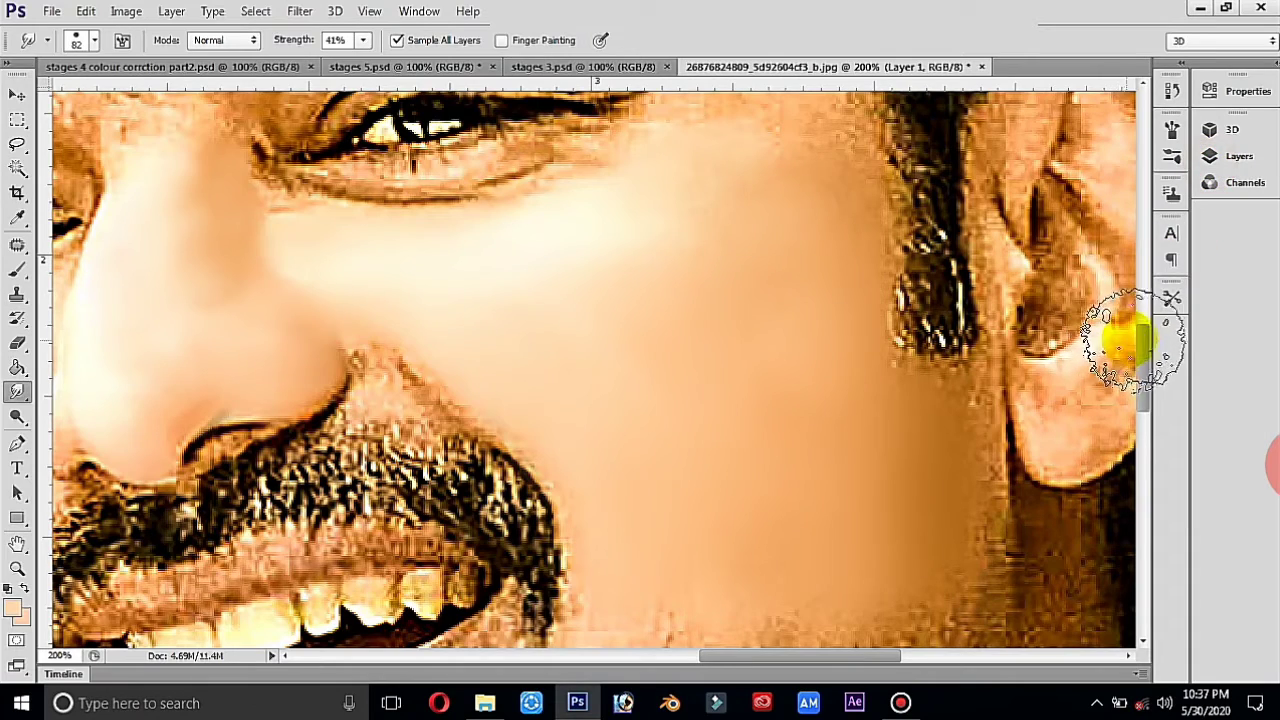
pyautogui.moveTo(1143, 335); pyautogui.dragTo(1147, 390)
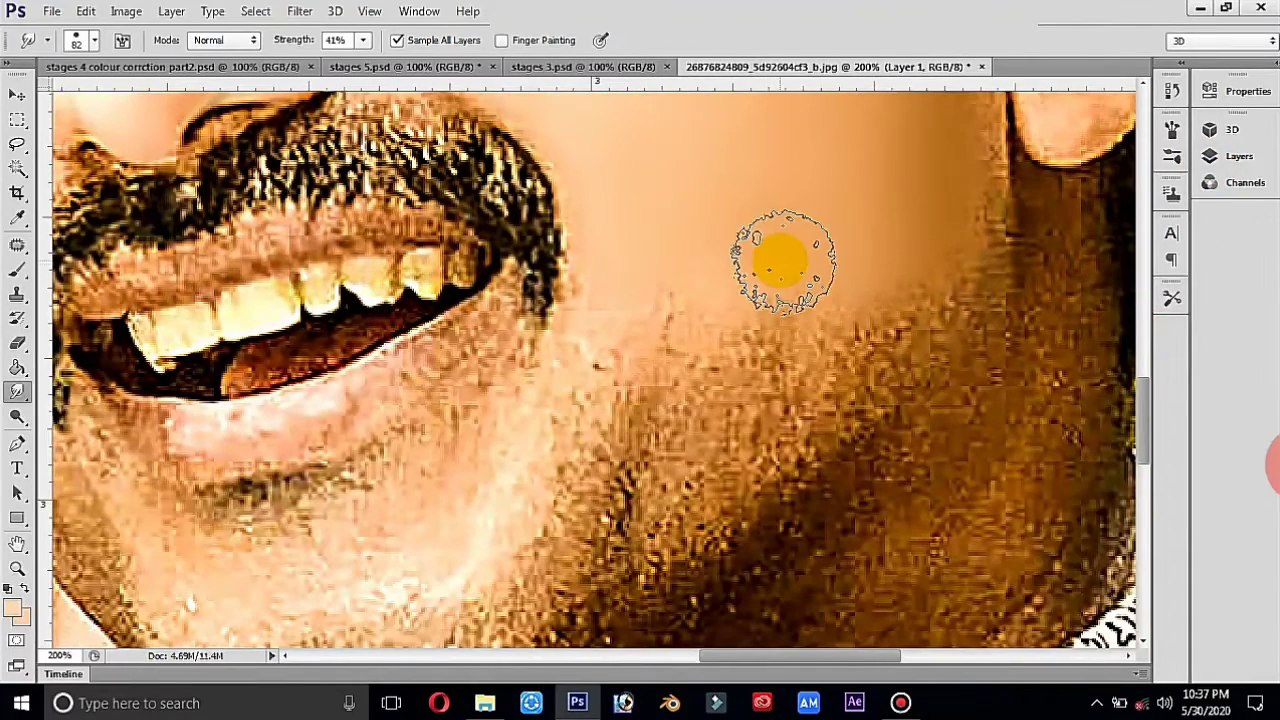
pyautogui.rightClick(790, 262)
pyautogui.moveTo(880, 301); pyautogui.dragTo(875, 305)
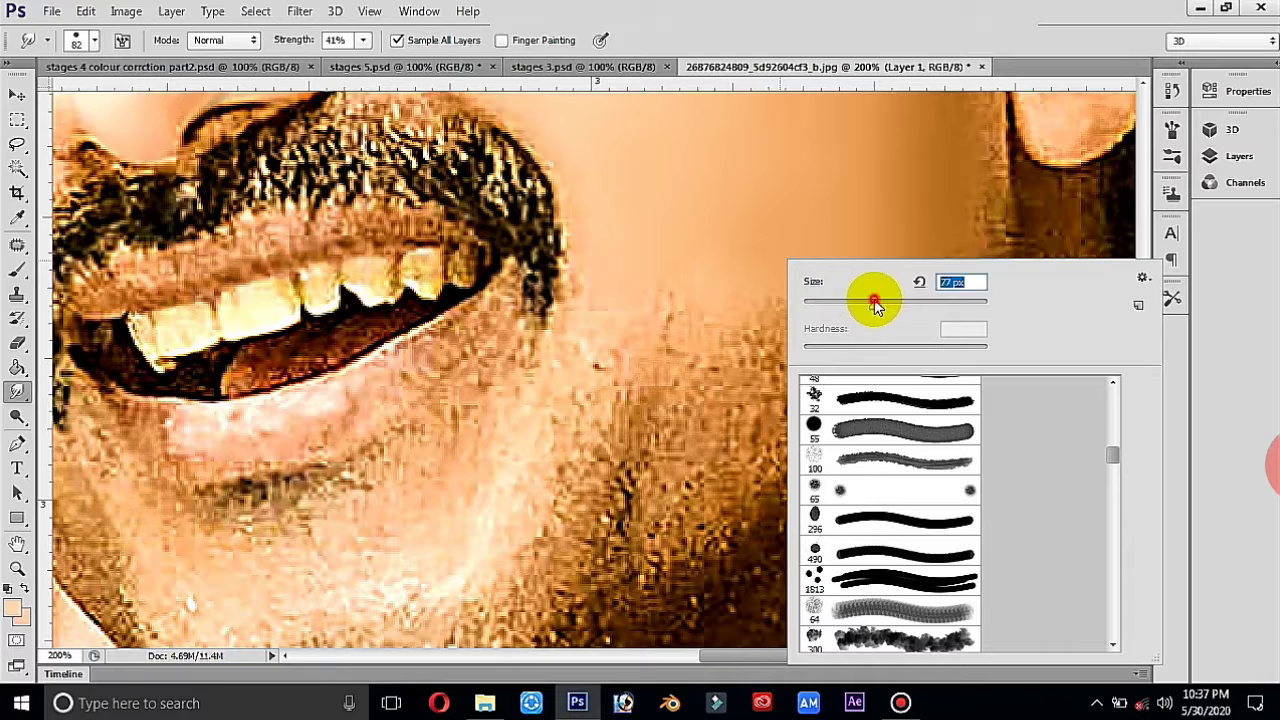
pyautogui.click(709, 251)
pyautogui.moveTo(672, 355)
pyautogui.mouseDown()
pyautogui.moveTo(820, 306)
pyautogui.moveTo(831, 334)
pyautogui.moveTo(790, 360)
pyautogui.moveTo(791, 406)
pyautogui.moveTo(882, 328)
pyautogui.moveTo(960, 231)
pyautogui.mouseUp()
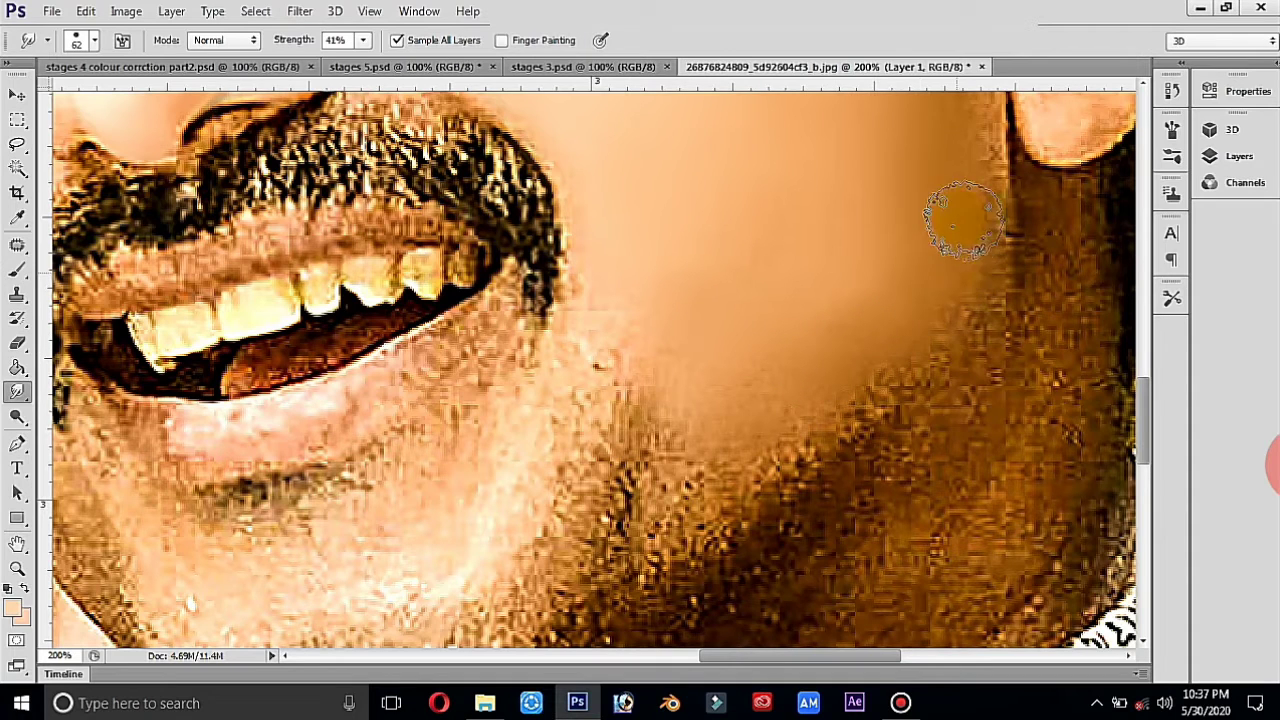
pyautogui.moveTo(878, 367)
pyautogui.mouseDown()
pyautogui.moveTo(857, 306)
pyautogui.moveTo(889, 274)
pyautogui.moveTo(800, 423)
pyautogui.moveTo(724, 500)
pyautogui.moveTo(669, 514)
pyautogui.moveTo(674, 423)
pyautogui.moveTo(760, 409)
pyautogui.moveTo(746, 434)
pyautogui.moveTo(729, 371)
pyautogui.moveTo(849, 243)
pyautogui.moveTo(729, 391)
pyautogui.moveTo(691, 312)
pyautogui.moveTo(620, 303)
pyautogui.moveTo(560, 380)
pyautogui.moveTo(600, 357)
pyautogui.moveTo(641, 285)
pyautogui.moveTo(660, 317)
pyautogui.mouseUp()
# Step: Smooth the cheek edge with a 29 px brush, sweep with 66 px, then zoom out
pyautogui.rightClick(692, 240)
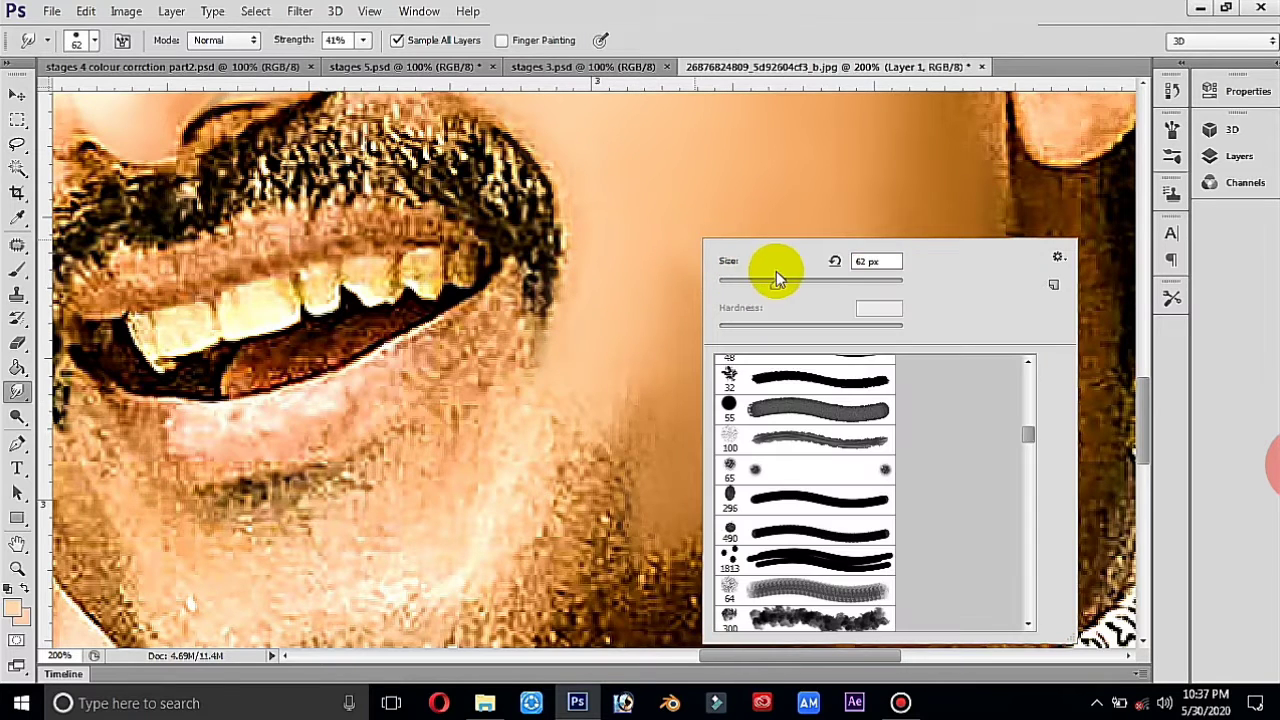
pyautogui.click(606, 378)
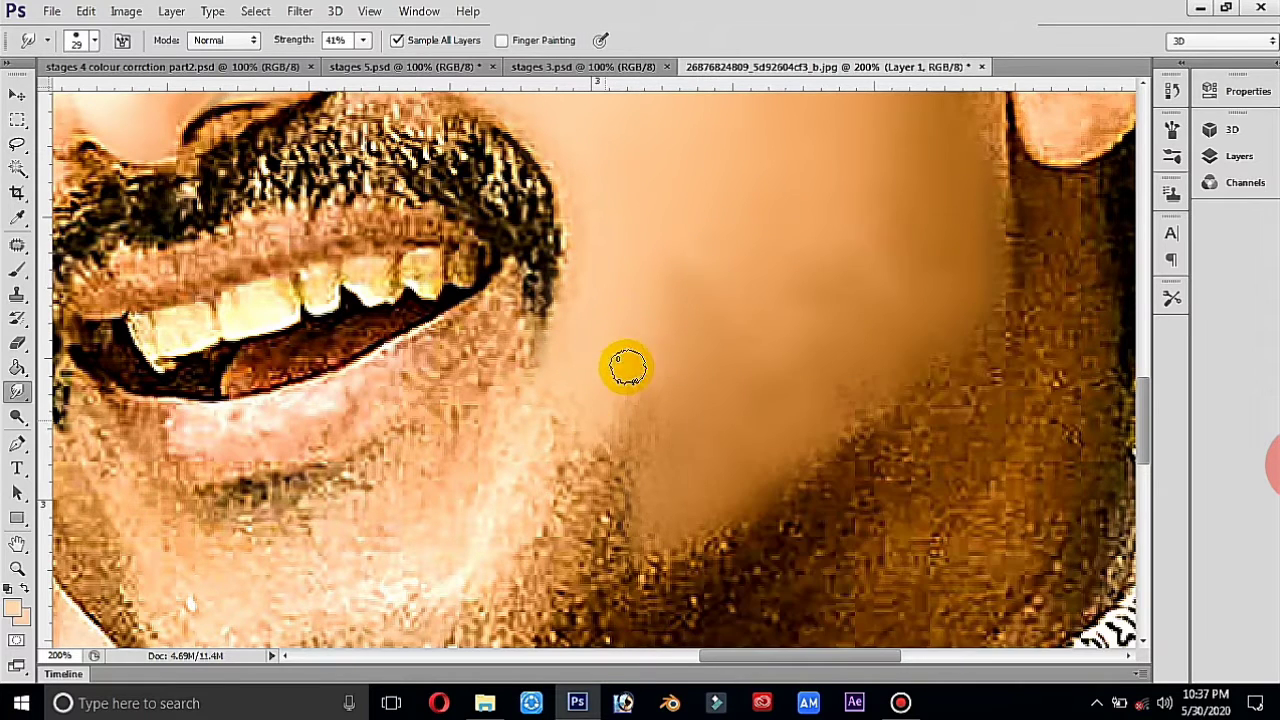
pyautogui.moveTo(635, 376)
pyautogui.mouseDown()
pyautogui.moveTo(636, 470)
pyautogui.moveTo(635, 364)
pyautogui.mouseUp()
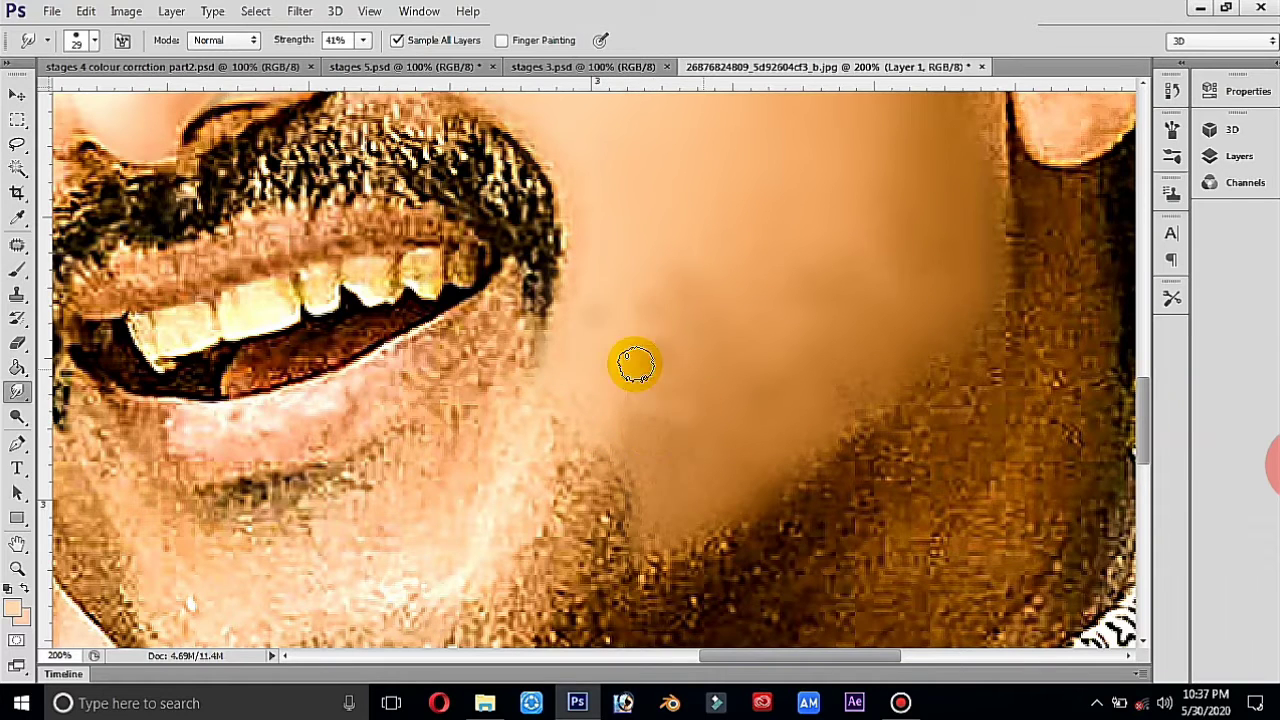
pyautogui.rightClick(705, 277)
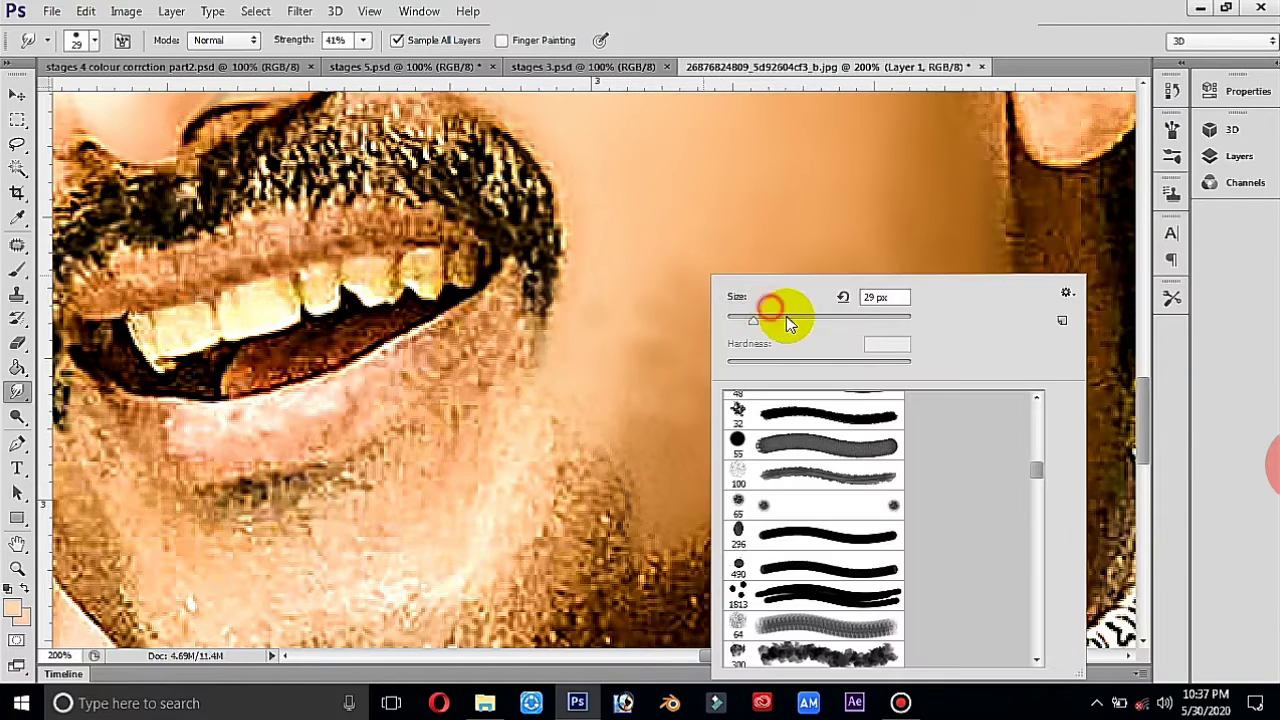
pyautogui.moveTo(788, 322); pyautogui.dragTo(780, 316)
pyautogui.click(677, 275)
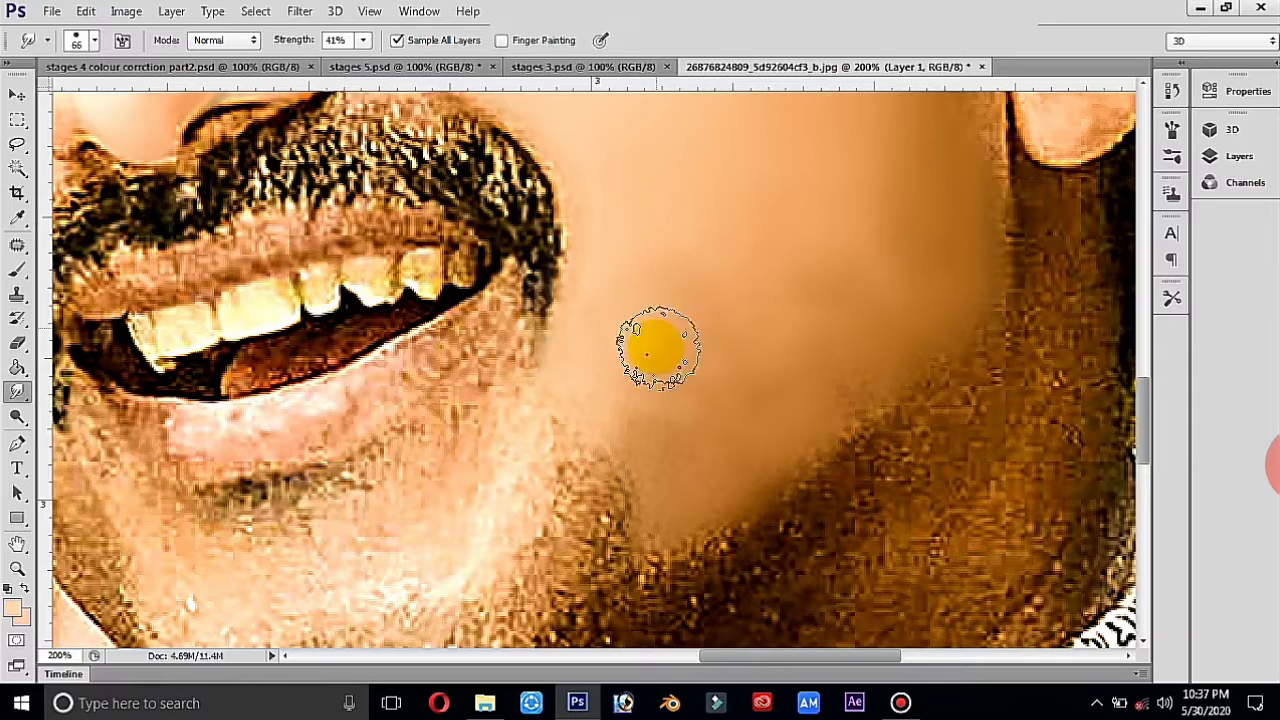
pyautogui.moveTo(647, 354)
pyautogui.mouseDown()
pyautogui.moveTo(694, 363)
pyautogui.moveTo(674, 234)
pyautogui.moveTo(891, 205)
pyautogui.moveTo(866, 257)
pyautogui.moveTo(780, 280)
pyautogui.mouseUp()
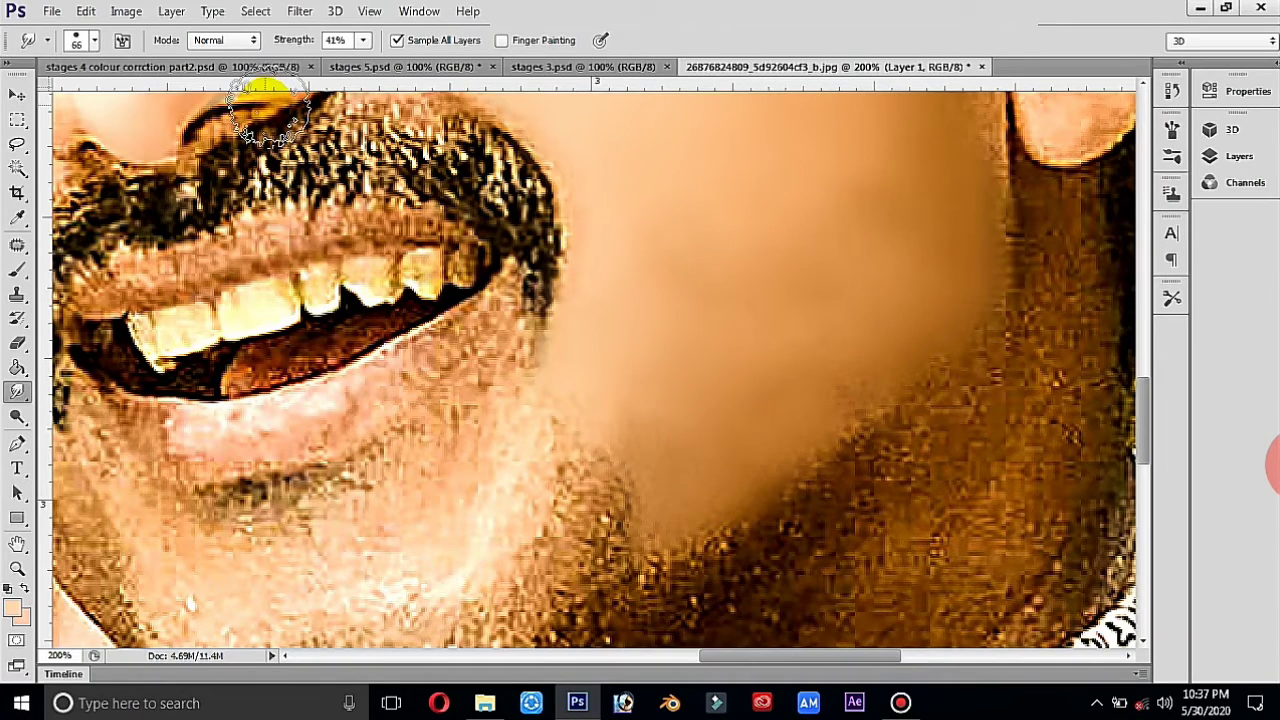
pyautogui.hotkey('ctrl', '-')
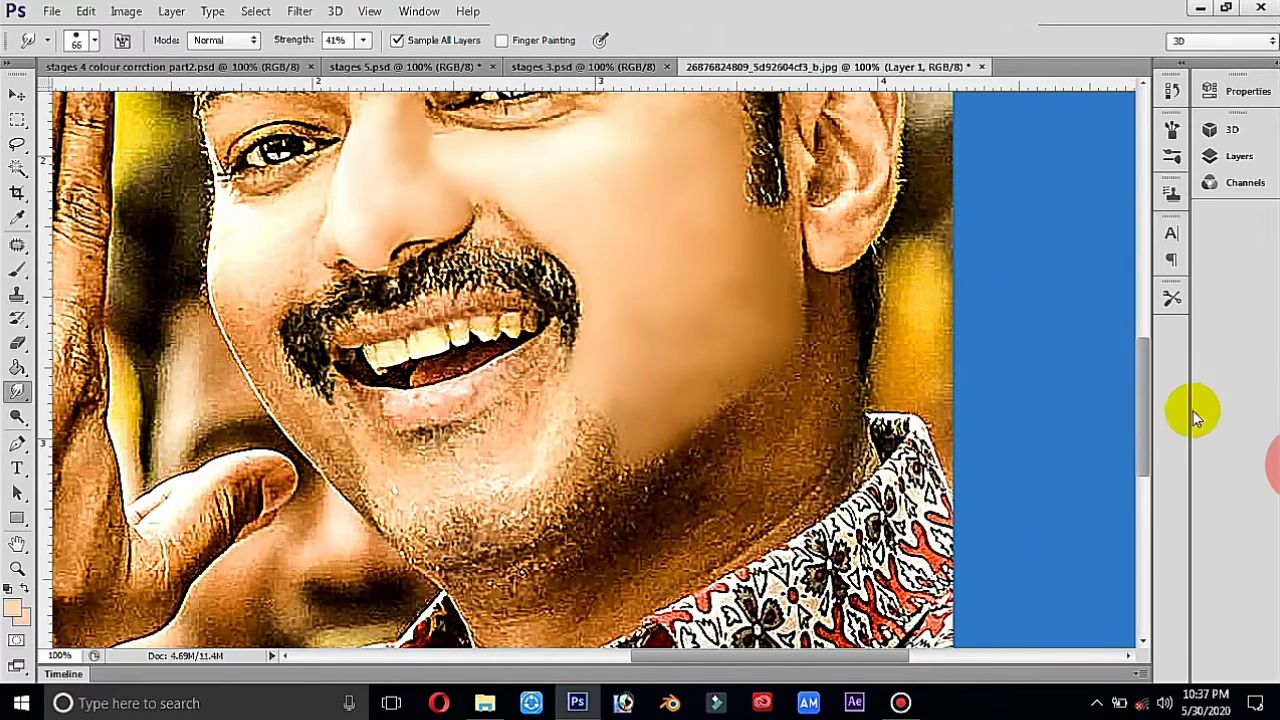
# Step: Open the Layers list and toggle Layer 1's visibility to compare before and after
pyautogui.moveTo(1146, 371); pyautogui.dragTo(1149, 324)
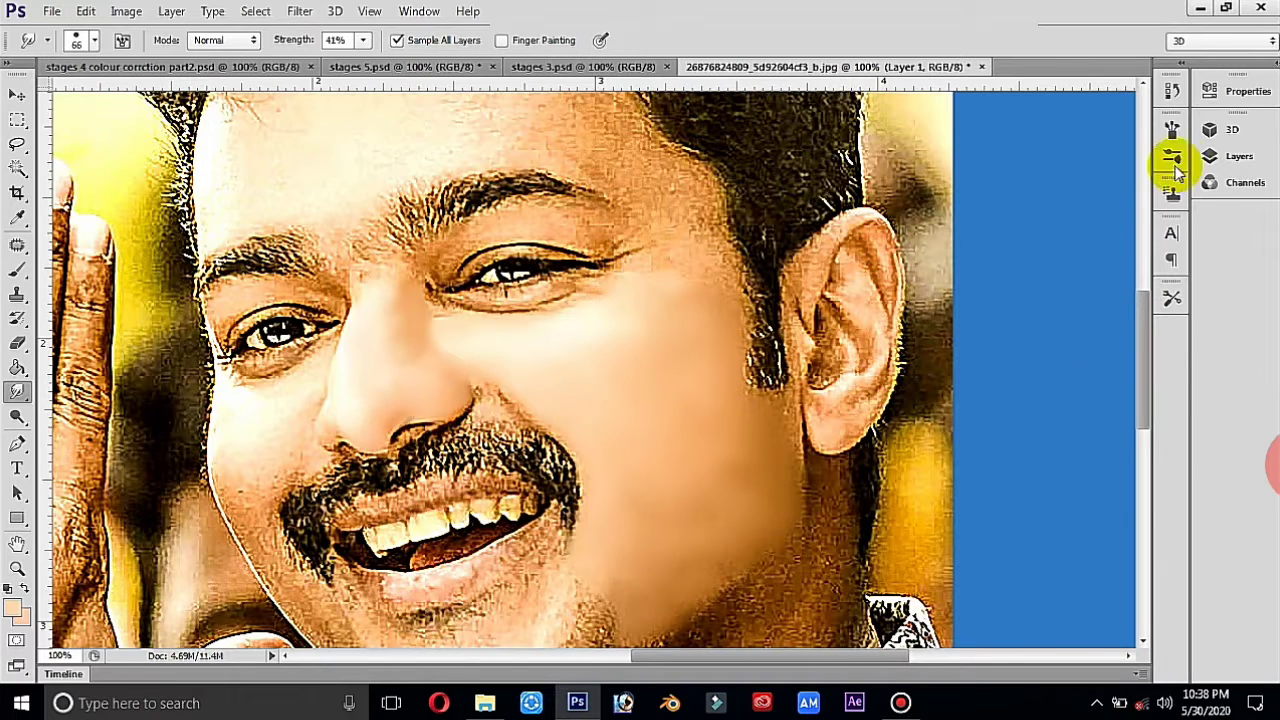
pyautogui.click(1225, 156)
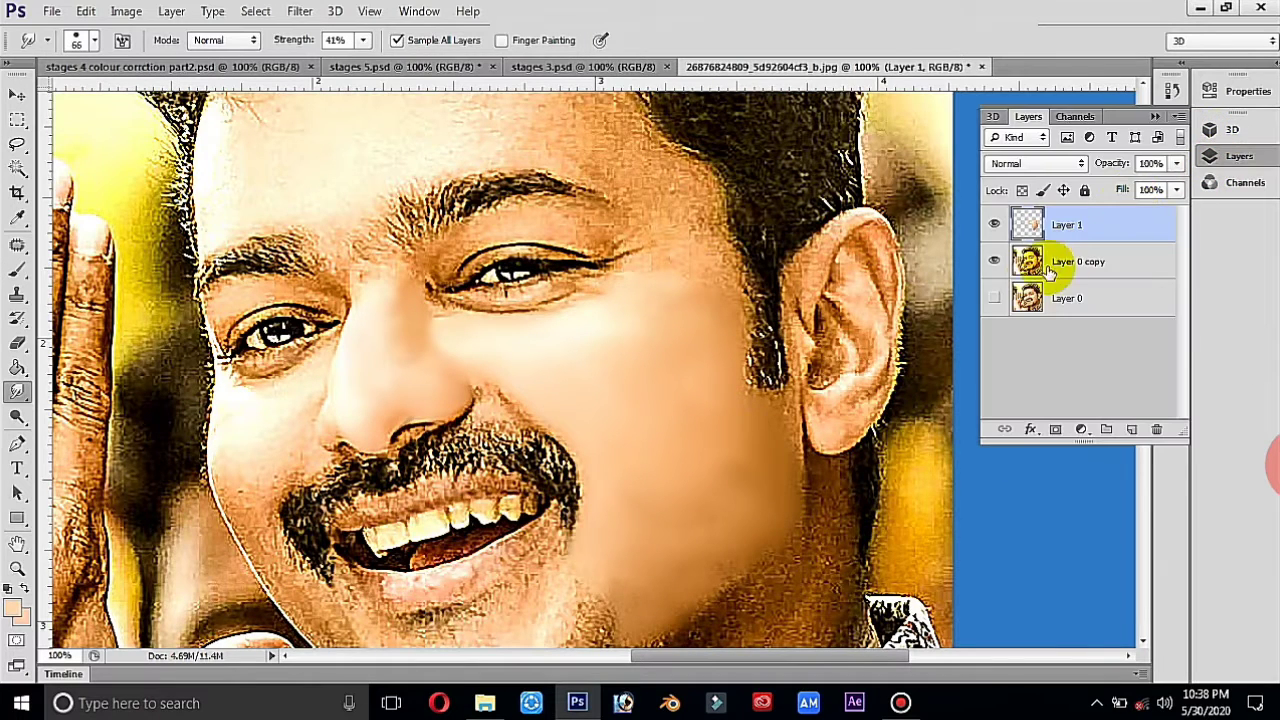
pyautogui.click(994, 228)
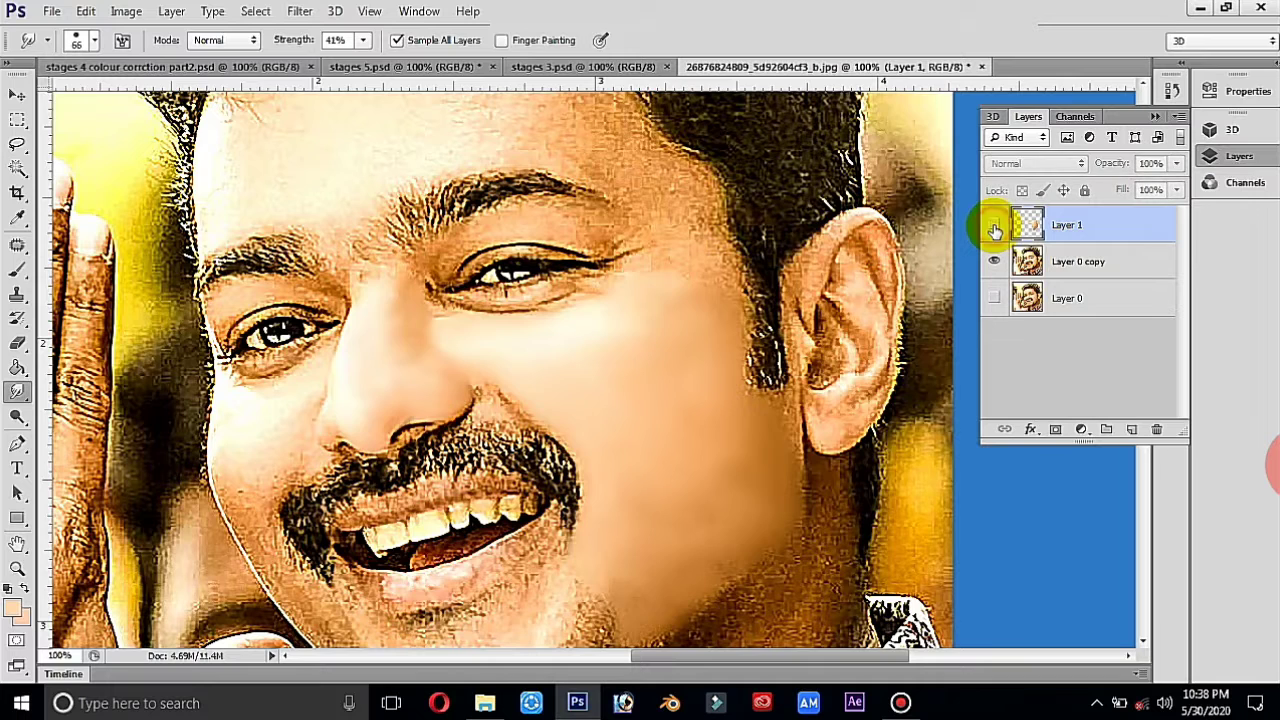
pyautogui.click(994, 228)
pyautogui.click(994, 228)
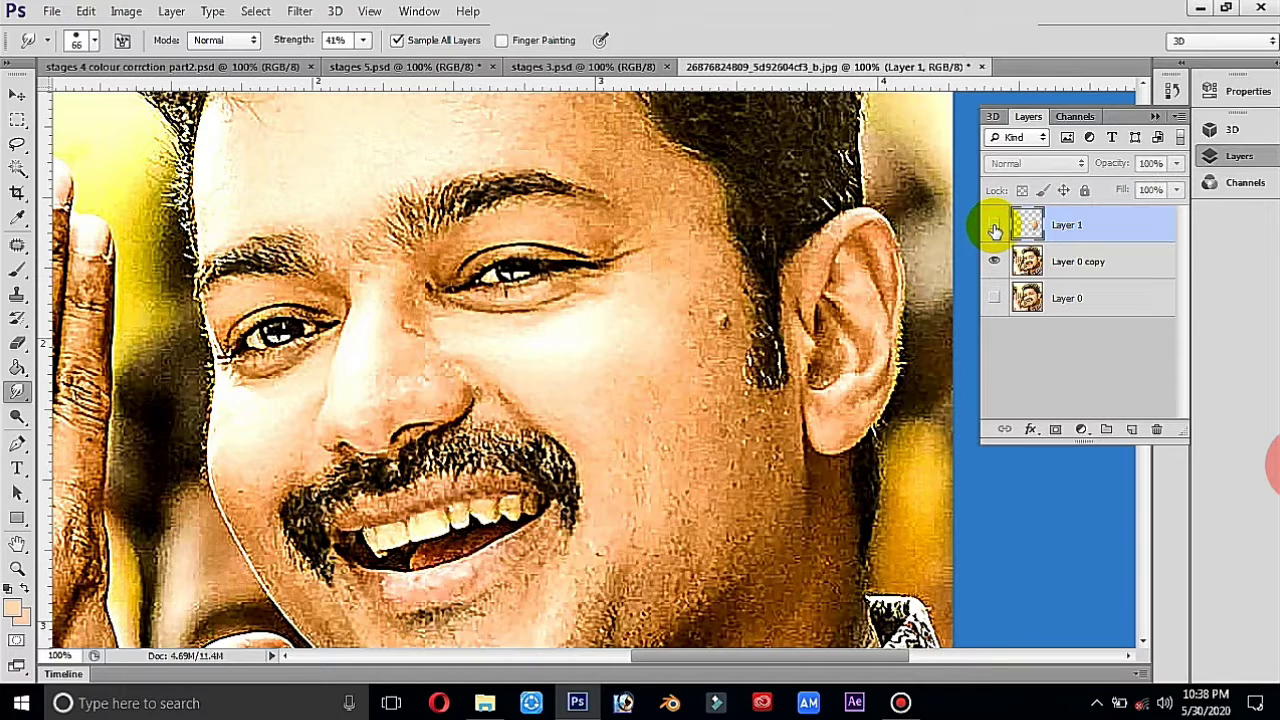
pyautogui.click(994, 228)
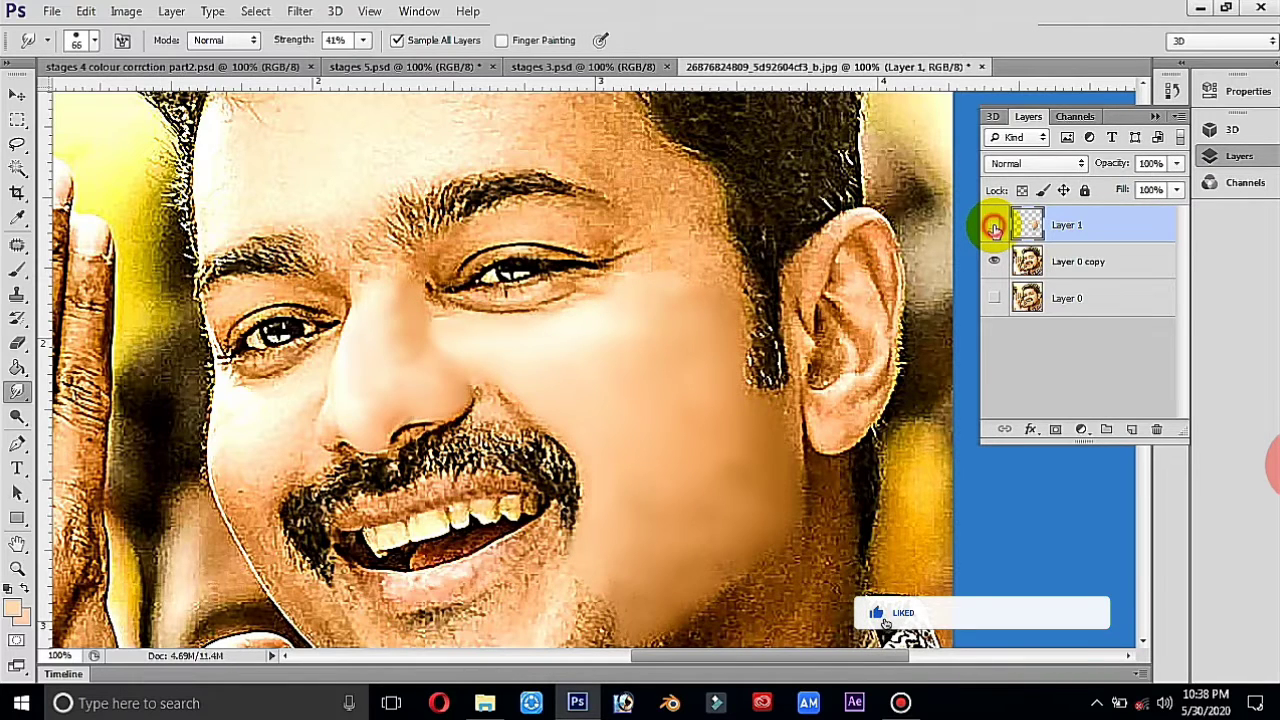
pyautogui.click(994, 228)
pyautogui.click(994, 228)
pyautogui.click(994, 228)
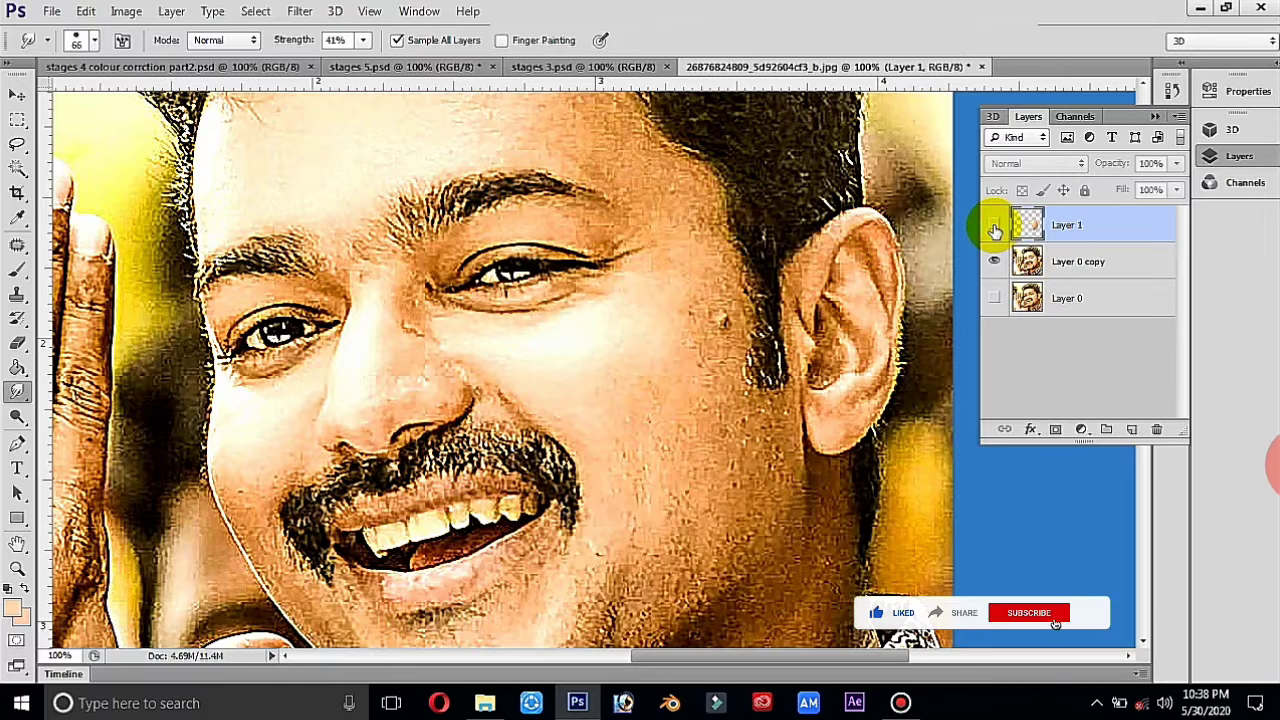
pyautogui.click(994, 228)
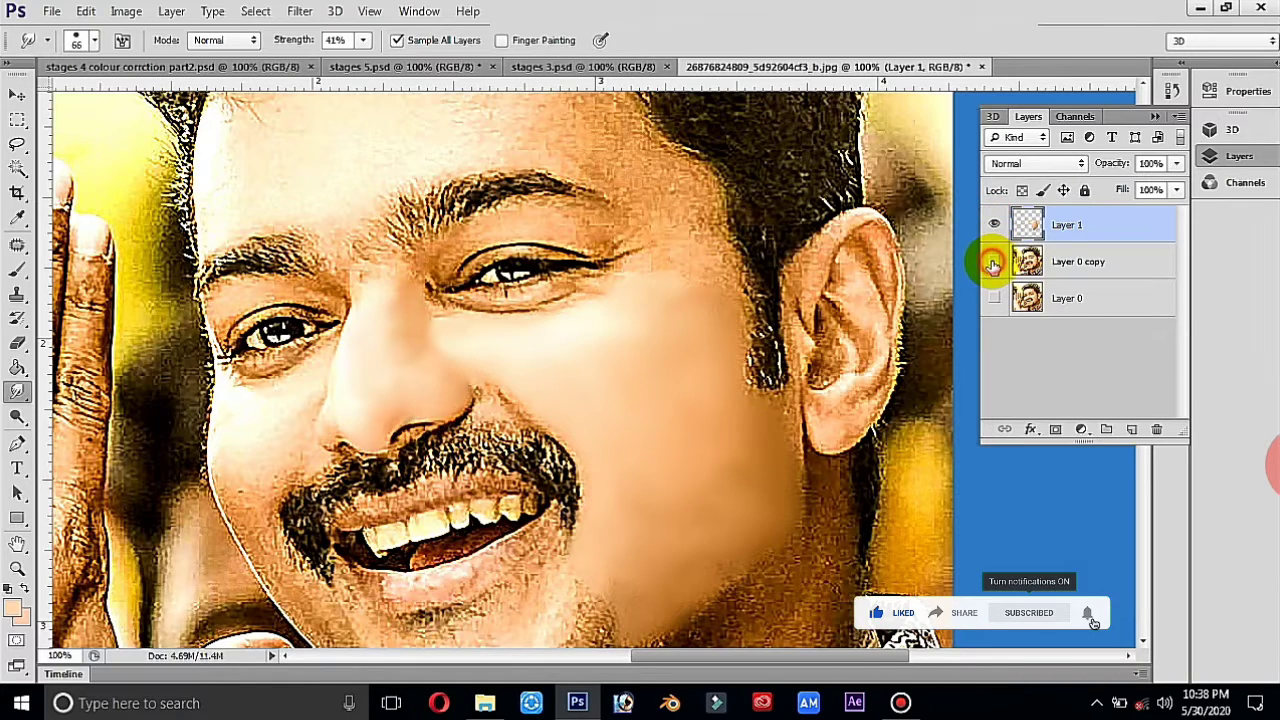
# Step: Hide Layer 0 copy, soften the patch's top-right edge, then show Layer 0 copy again
pyautogui.click(993, 262)
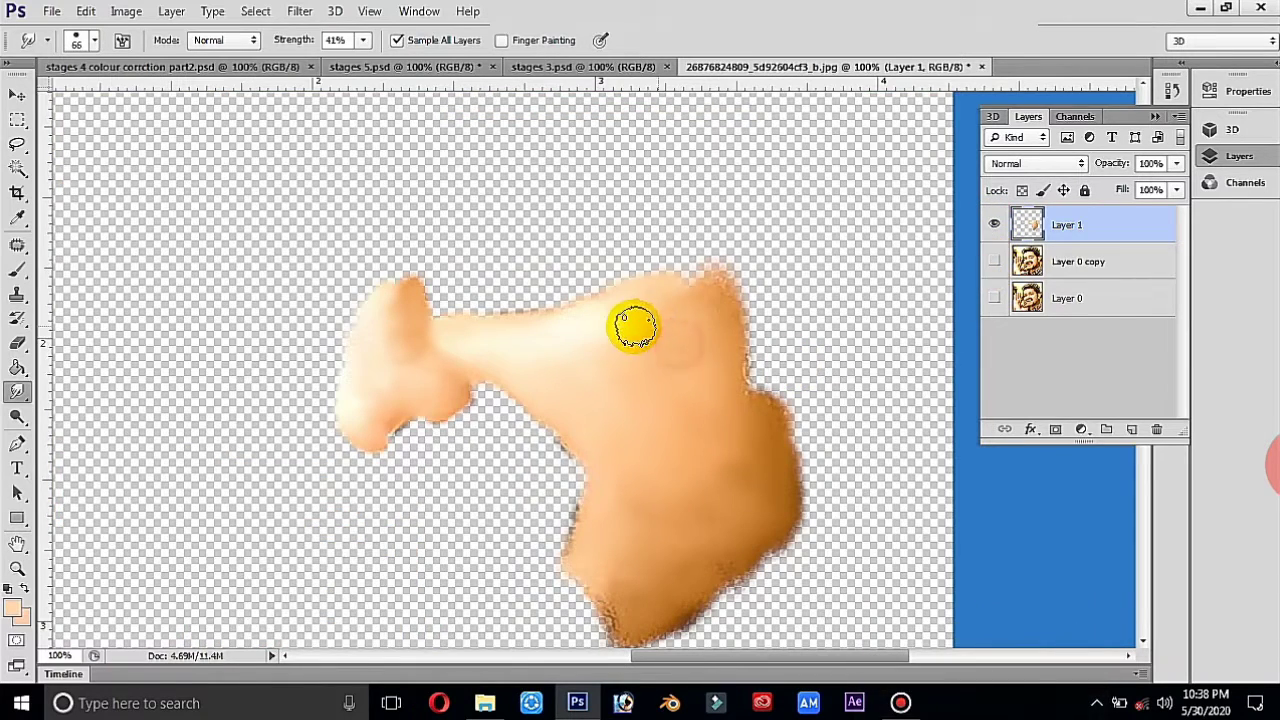
pyautogui.moveTo(634, 326)
pyautogui.mouseDown()
pyautogui.moveTo(691, 294)
pyautogui.moveTo(657, 277)
pyautogui.moveTo(710, 340)
pyautogui.moveTo(623, 357)
pyautogui.moveTo(571, 337)
pyautogui.moveTo(594, 337)
pyautogui.moveTo(565, 370)
pyautogui.moveTo(560, 429)
pyautogui.moveTo(580, 423)
pyautogui.moveTo(619, 463)
pyautogui.moveTo(618, 590)
pyautogui.mouseUp()
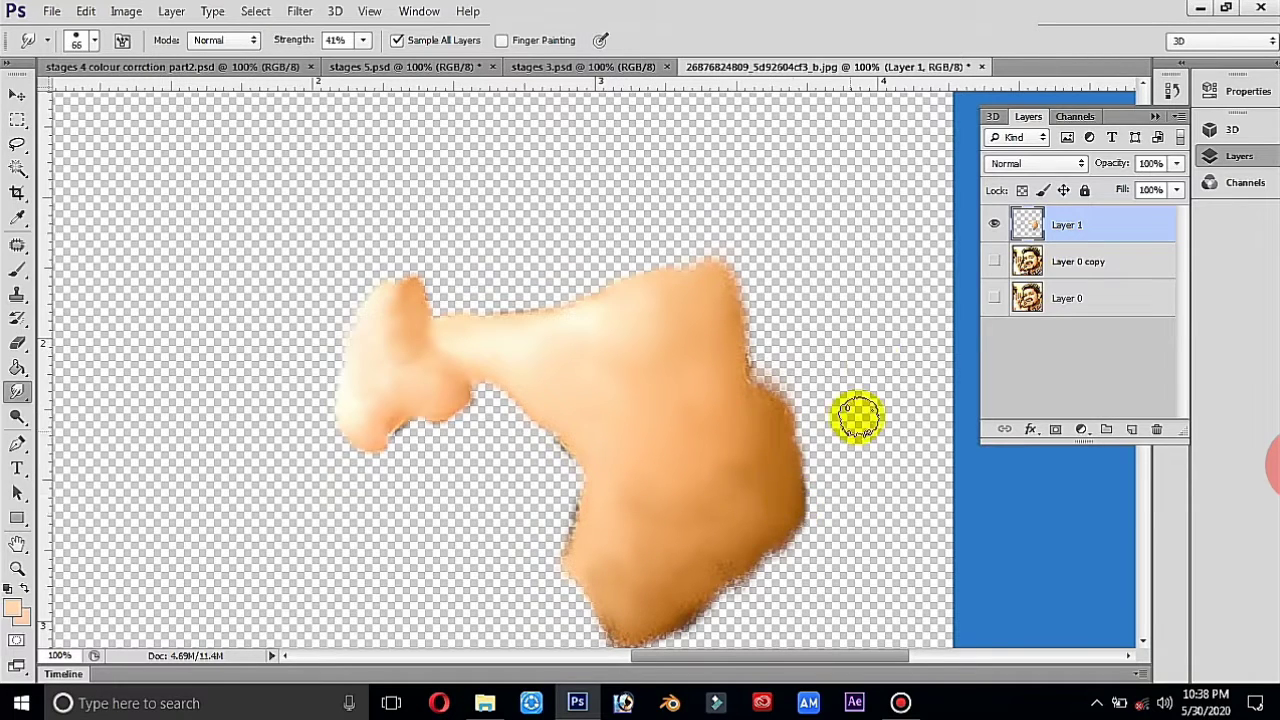
pyautogui.click(995, 262)
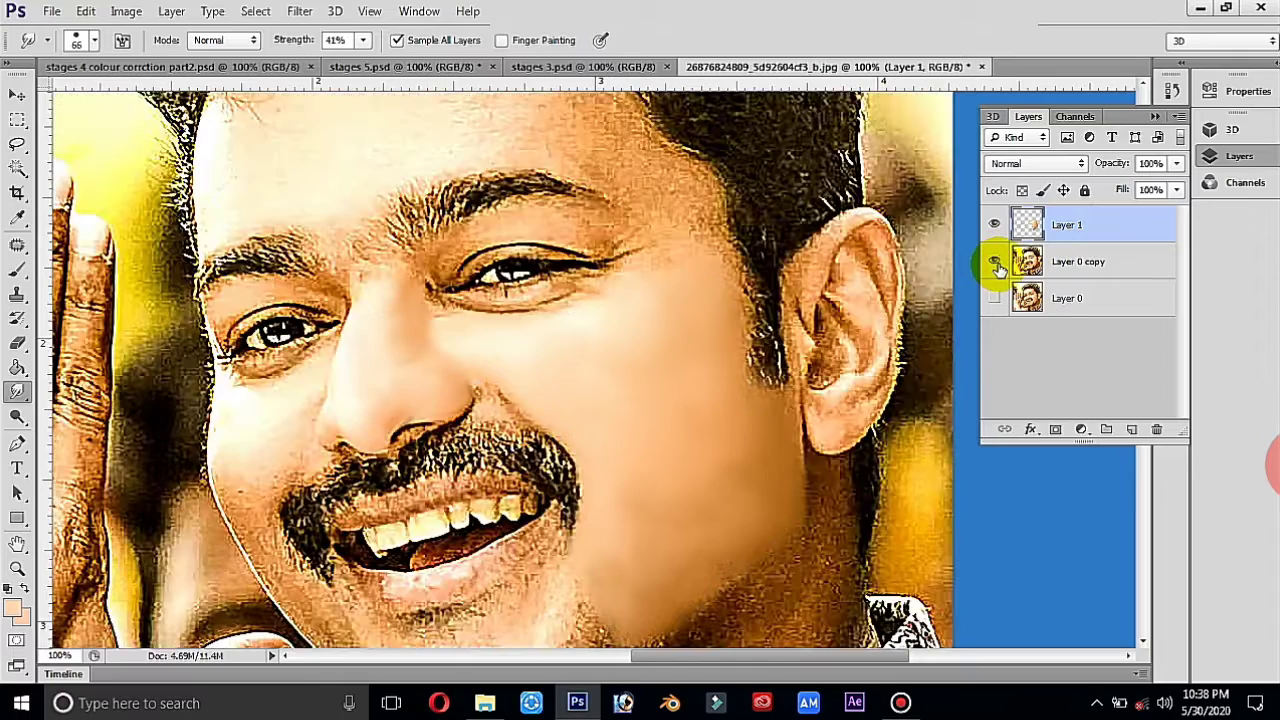
pyautogui.click(995, 262)
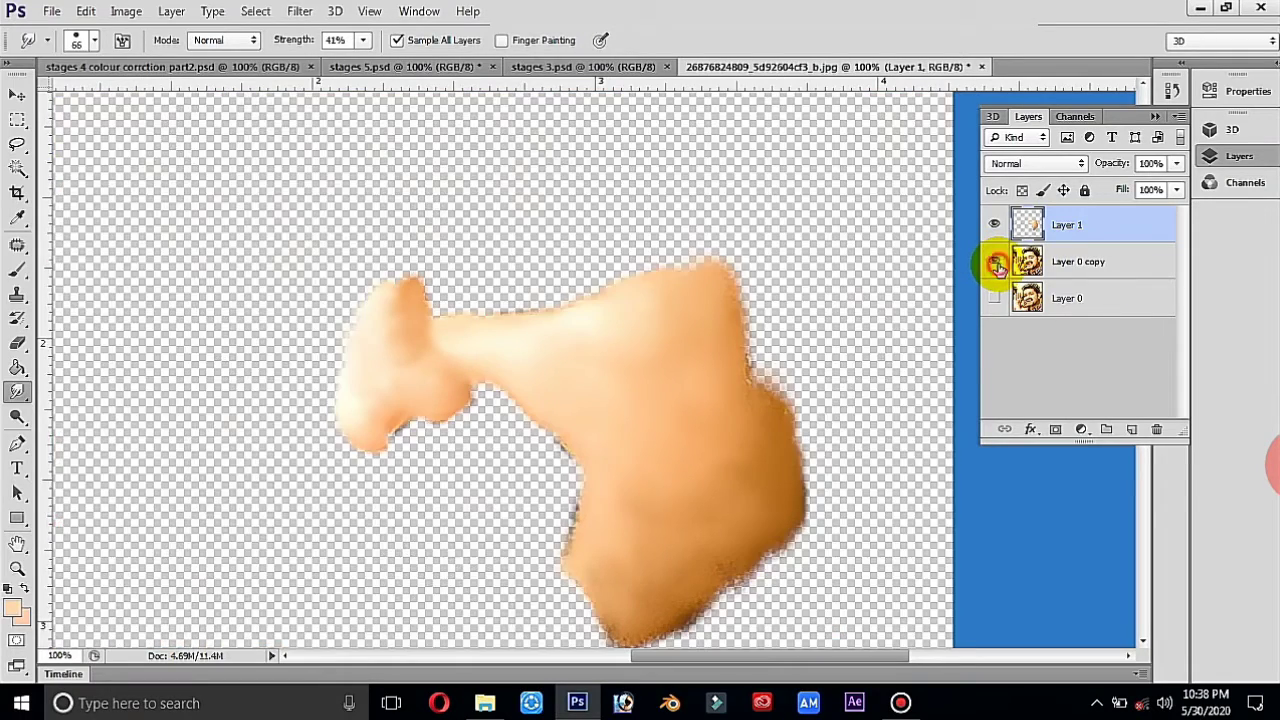
pyautogui.click(995, 262)
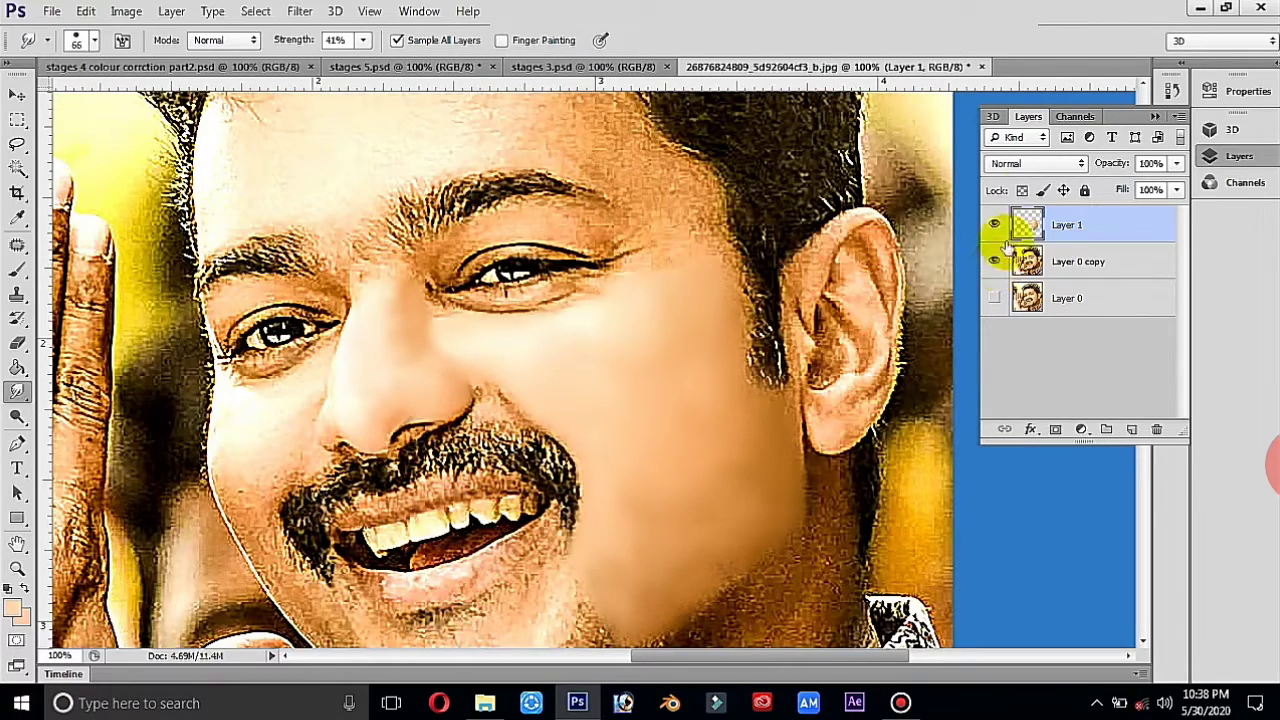